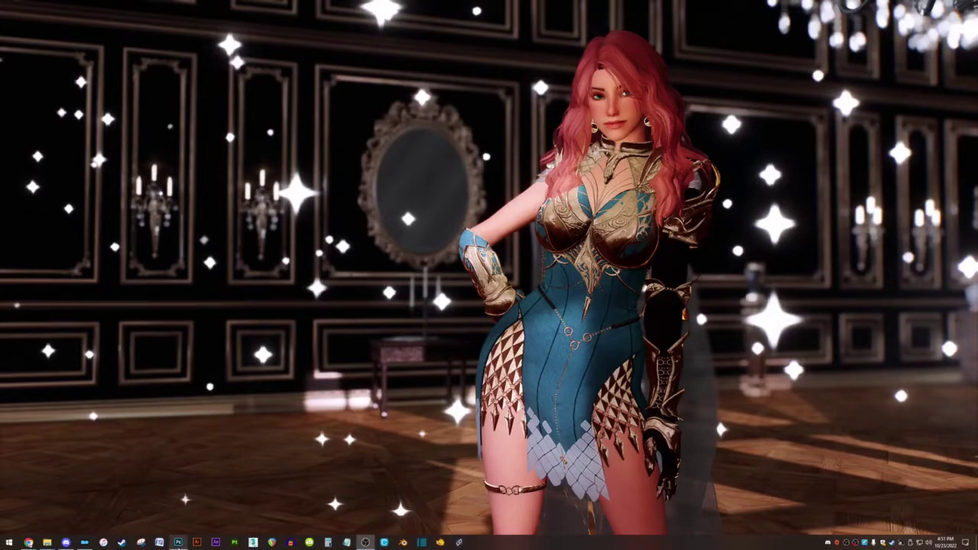
# - Switch from the desktop to the Adobe Photoshop 2020 workspace
pyautogui.click(179, 542)
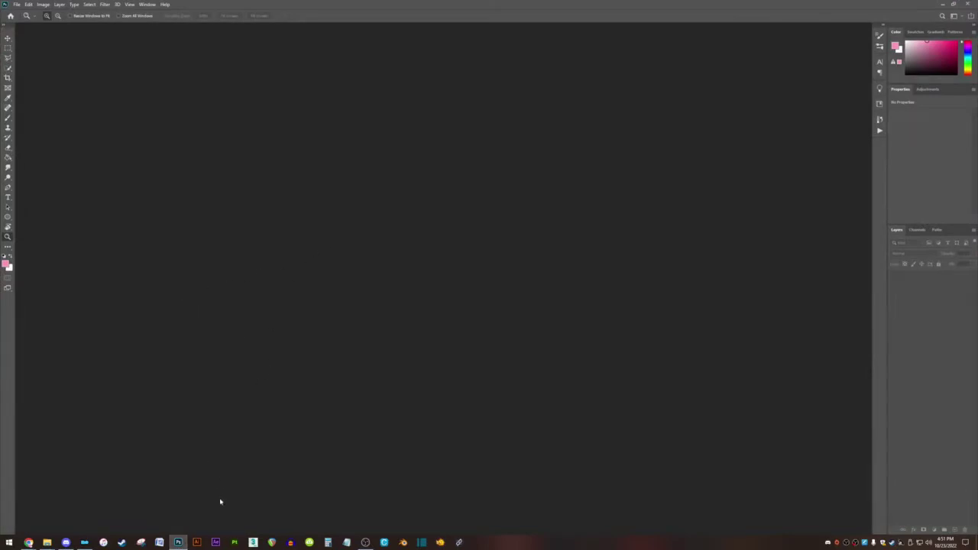
pyautogui.moveTo(180, 543)
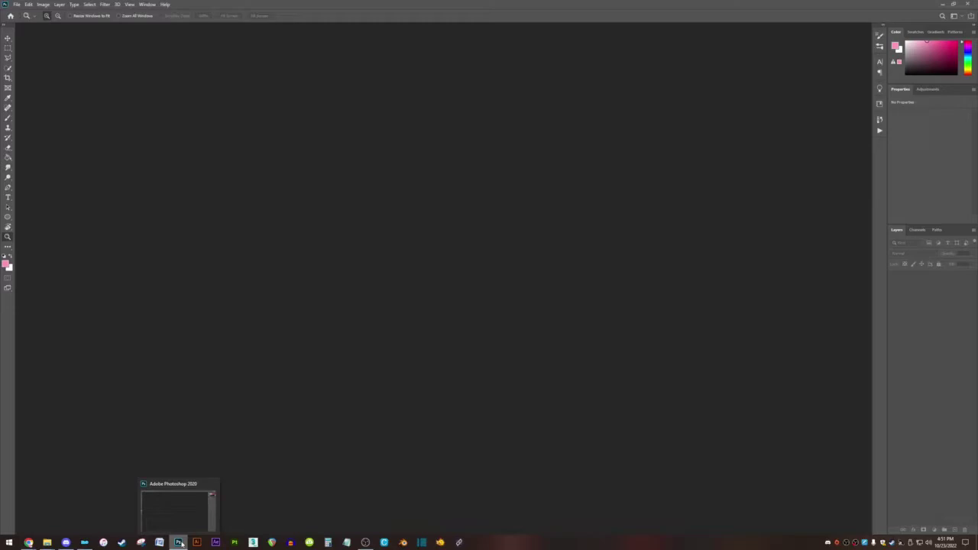
pyautogui.click(180, 543)
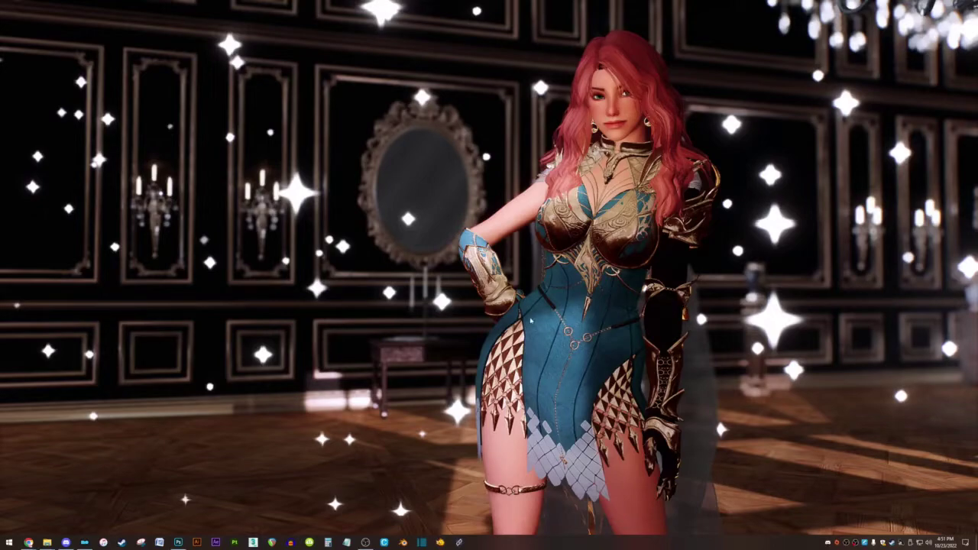
pyautogui.moveTo(47, 543)
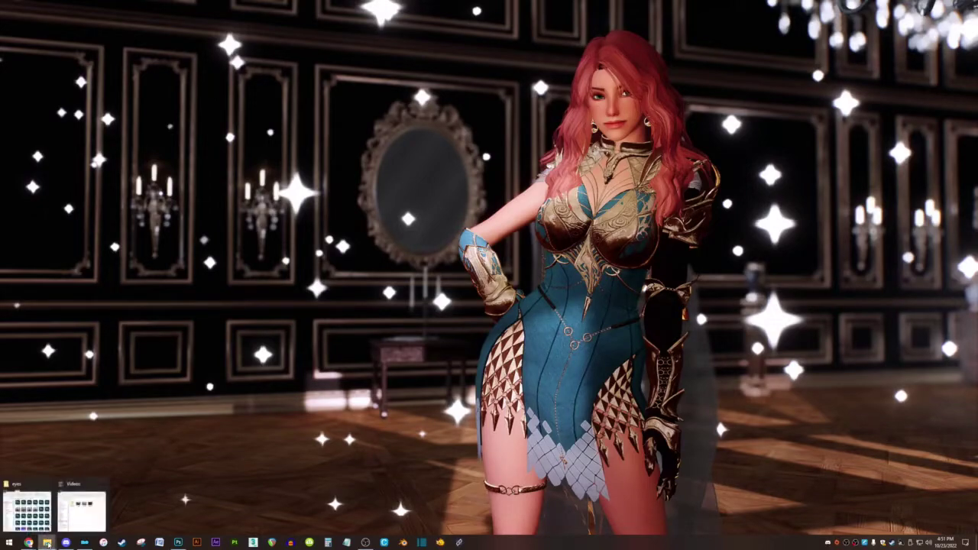
pyautogui.click(178, 542)
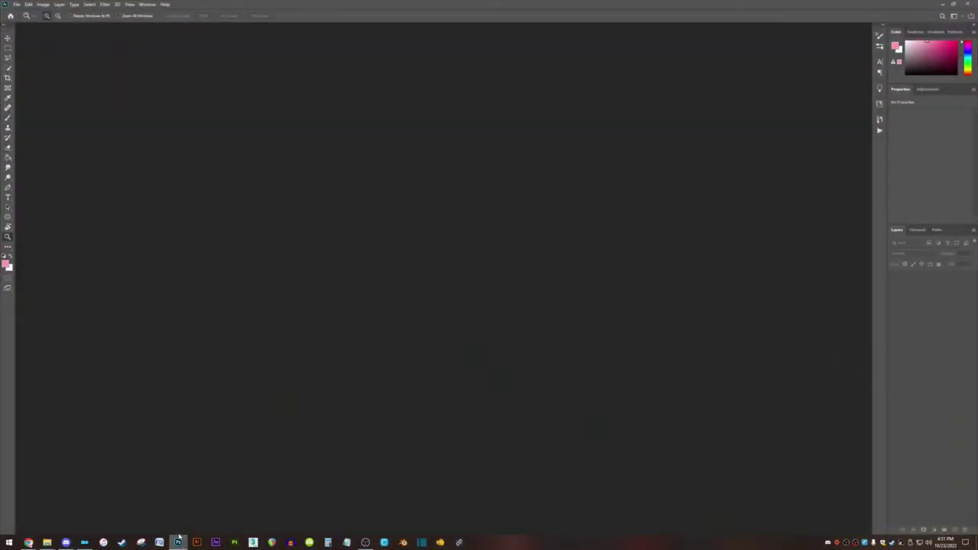
# - In a new File Explorer window, examine the DDS plug-ins in C:\Program Files\Adobe\Adobe Photoshop 2020\Plug-ins\File Formats, and minimize the window
pyautogui.rightClick(47, 543)
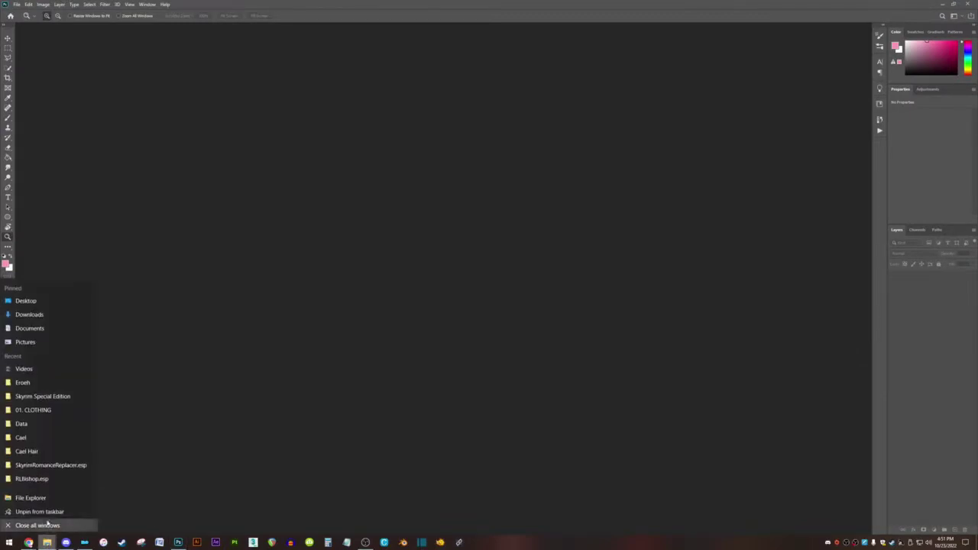
pyautogui.click(38, 514)
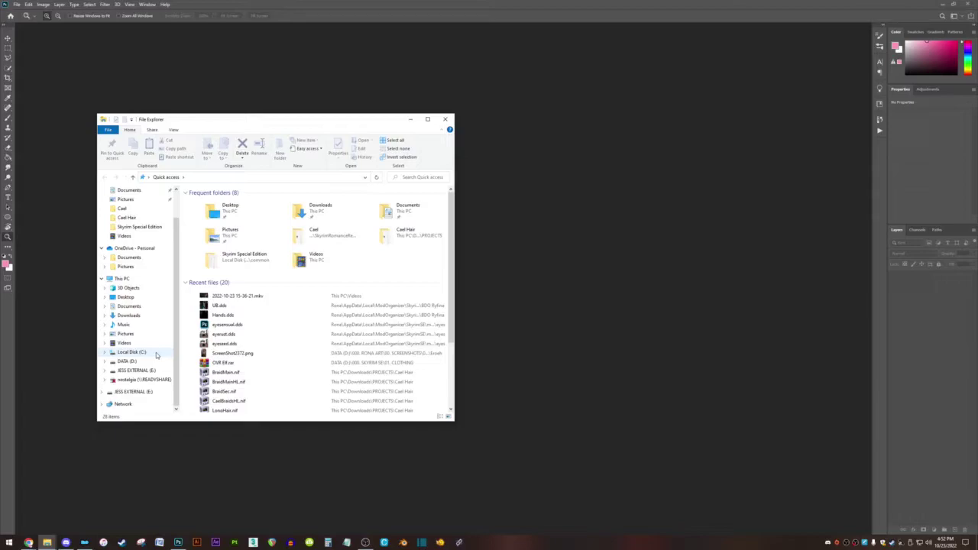
pyautogui.click(132, 352)
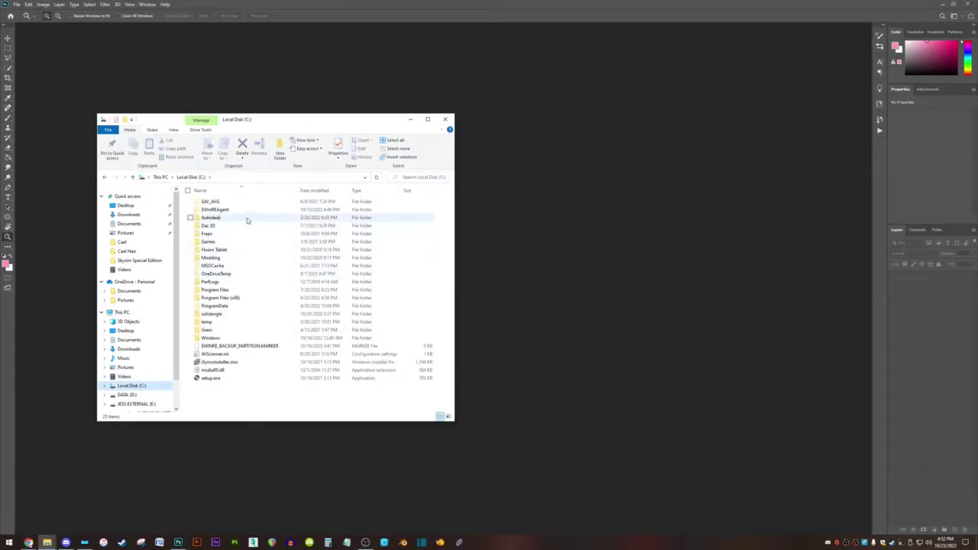
pyautogui.click(237, 292)
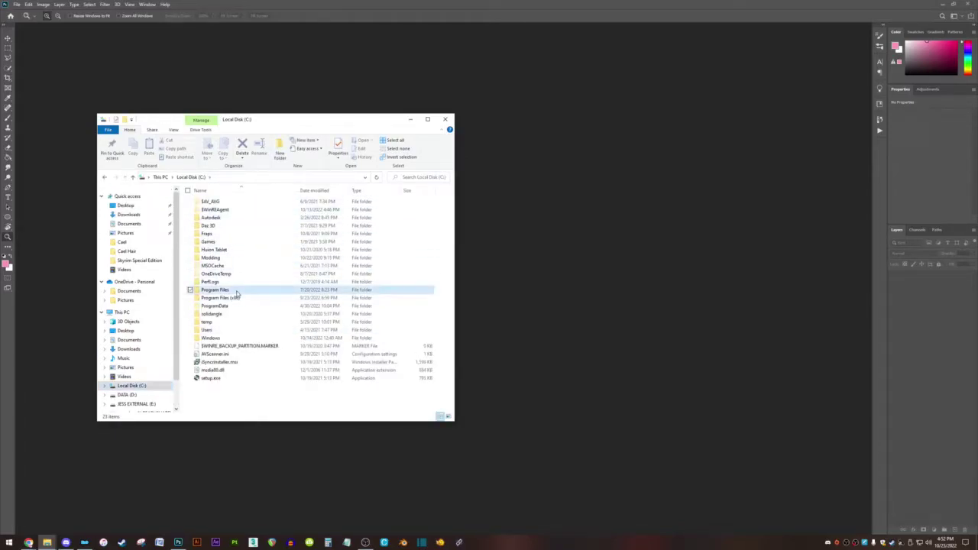
pyautogui.doubleClick(237, 292)
pyautogui.doubleClick(238, 219)
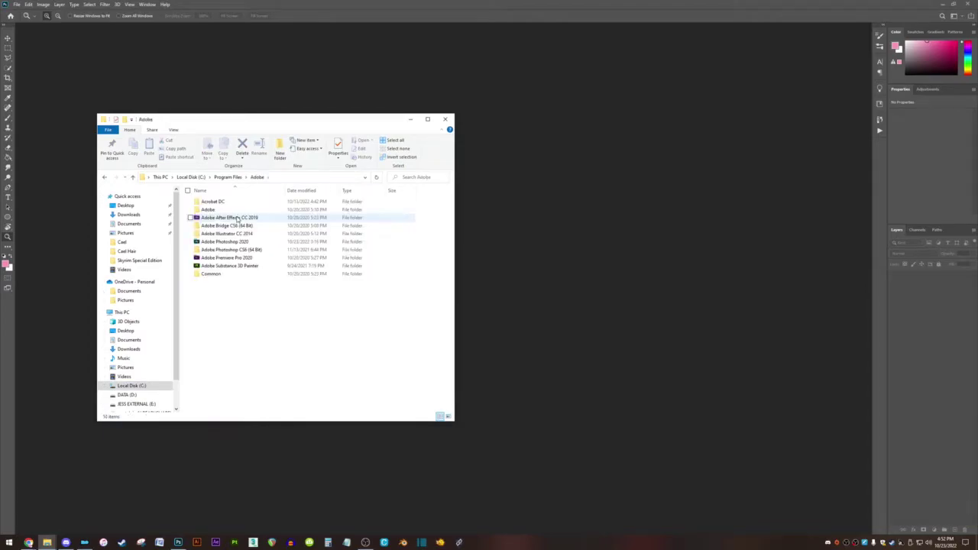
pyautogui.doubleClick(237, 243)
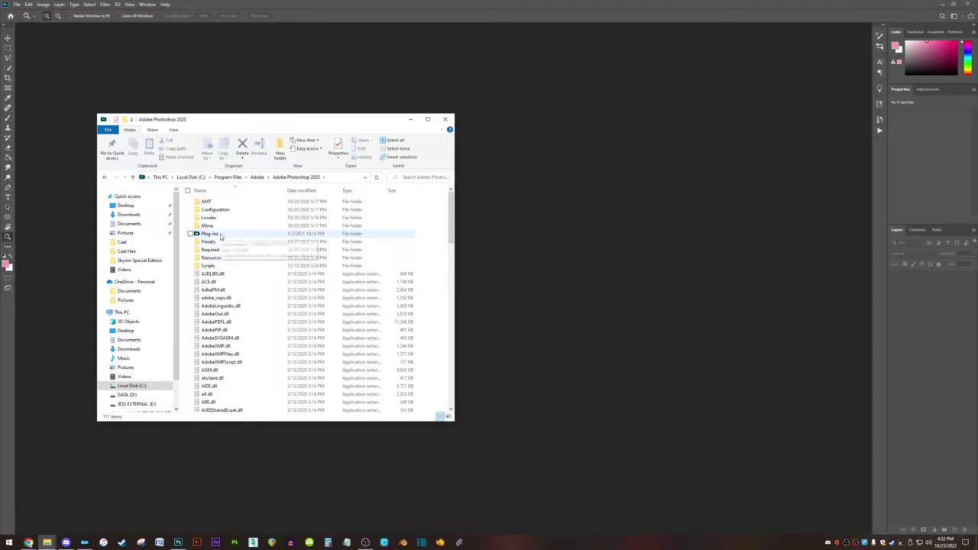
pyautogui.doubleClick(220, 236)
pyautogui.doubleClick(211, 201)
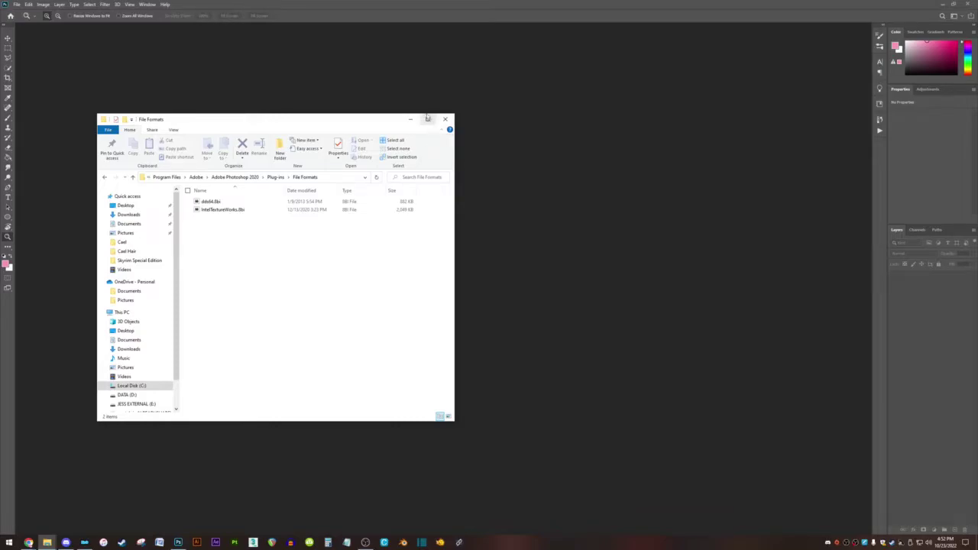
pyautogui.click(411, 120)
# - Open eyepurpledeath.dds from the eyes texture folder in Photoshop, without loading mip-maps into separate layers
pyautogui.moveTo(48, 543)
pyautogui.click(39, 519)
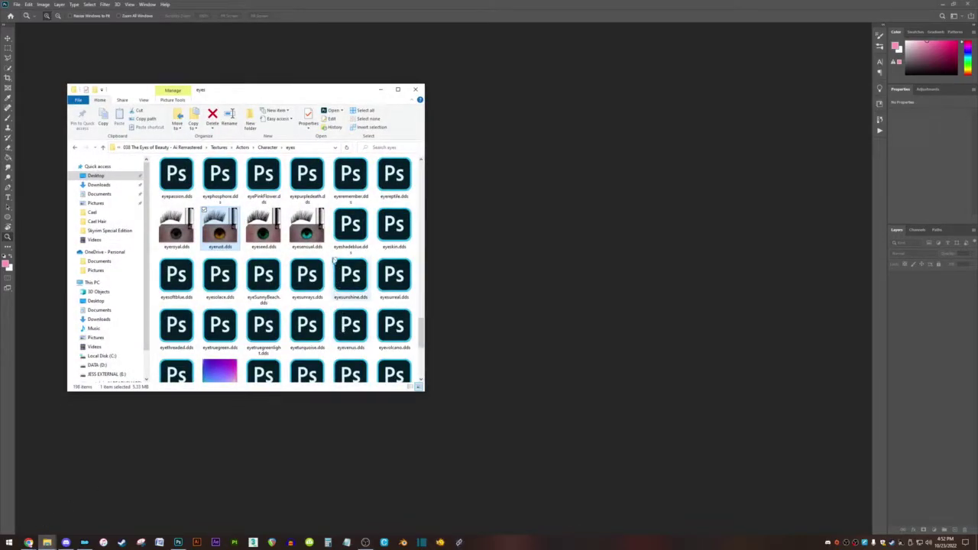
pyautogui.scroll(10, 325, 264)
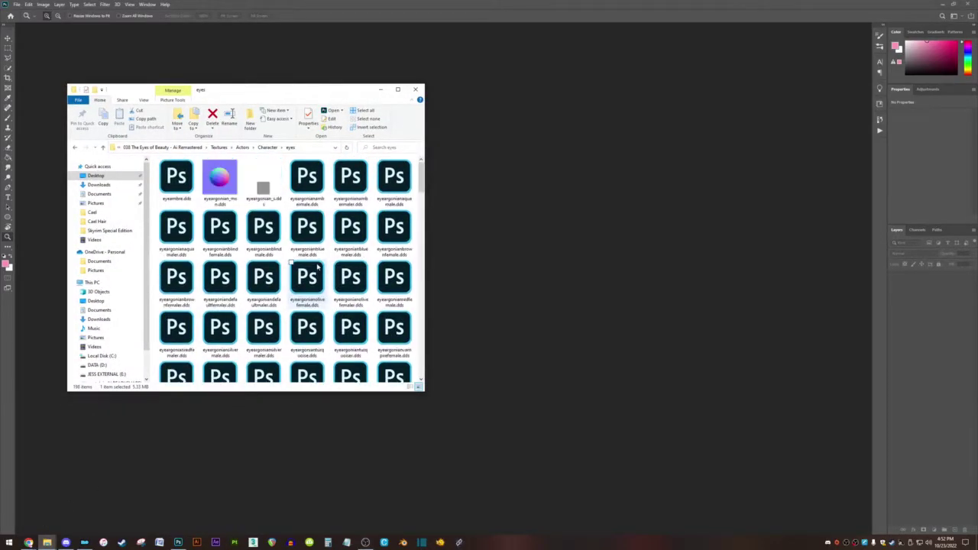
pyautogui.scroll(-10, 317, 266)
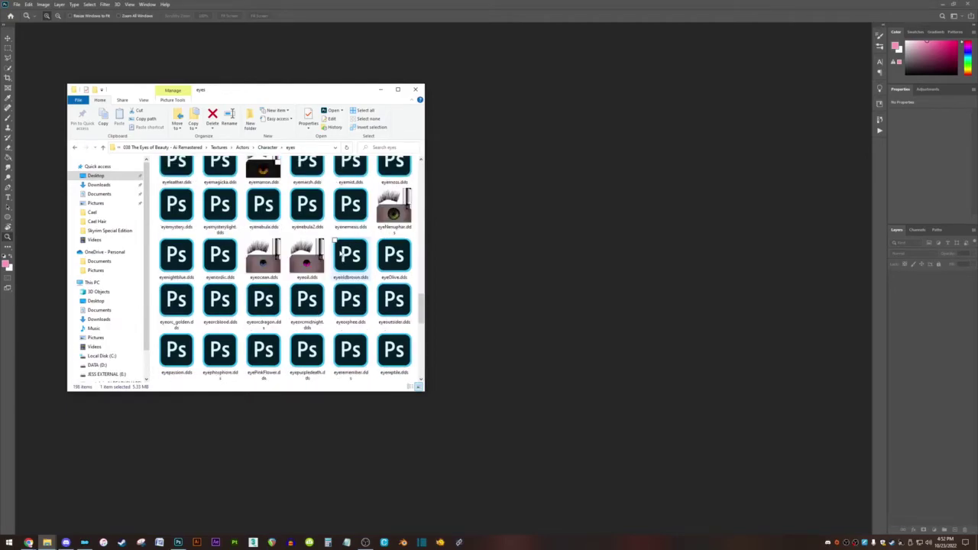
pyautogui.scroll(-3, 352, 260)
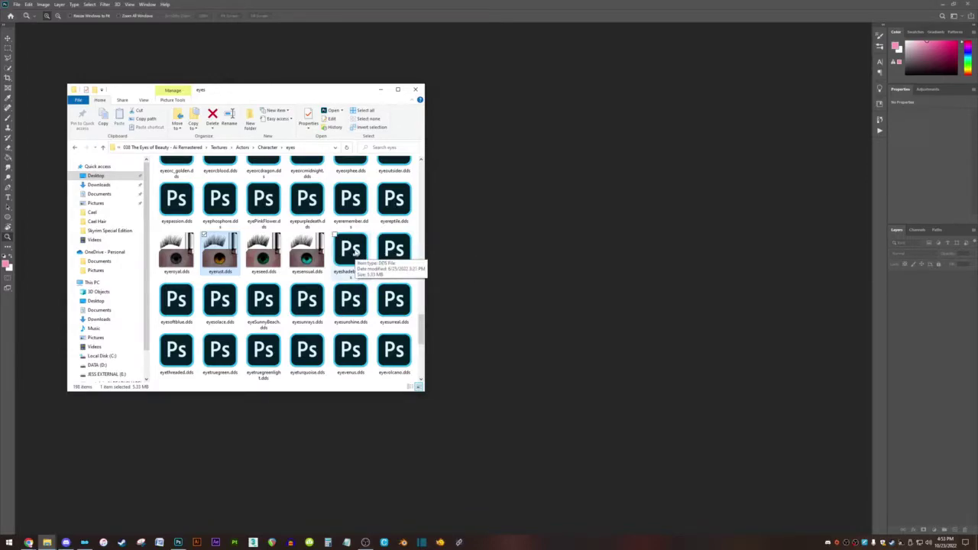
pyautogui.scroll(10, 354, 252)
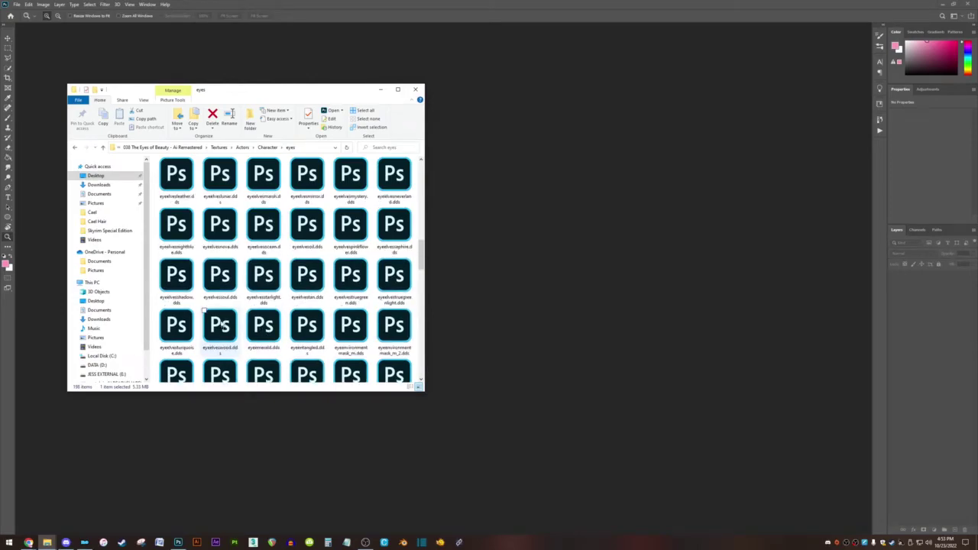
pyautogui.scroll(-10, 260, 314)
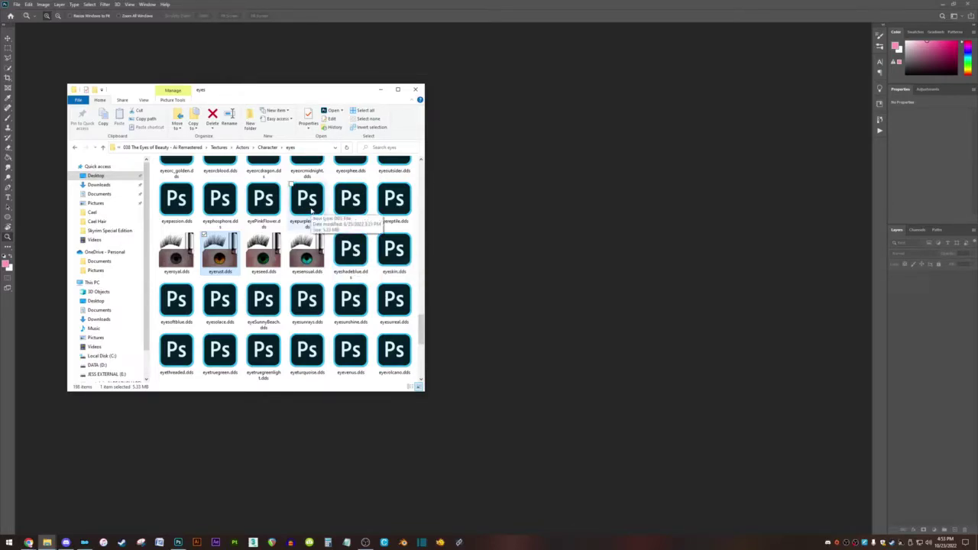
pyautogui.doubleClick(311, 208)
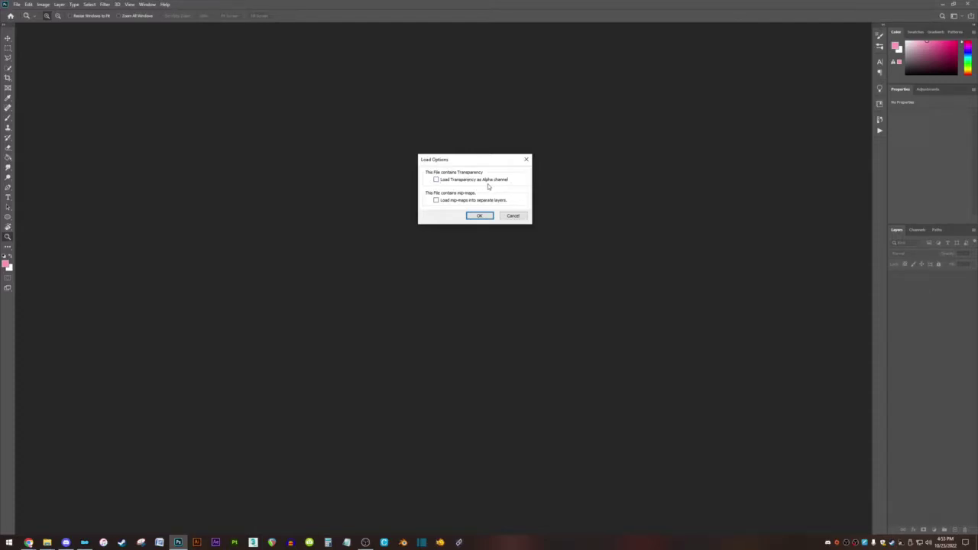
pyautogui.click(437, 180)
pyautogui.click(479, 216)
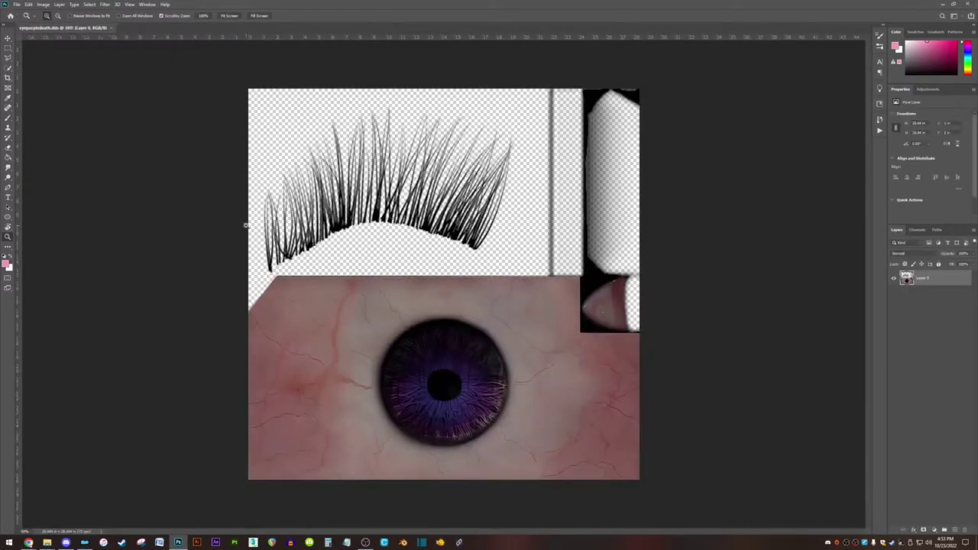
# - Open the eyeargonian_msn.dds normal map from the eyes folder to inspect it, and close it again
pyautogui.moveTo(47, 543)
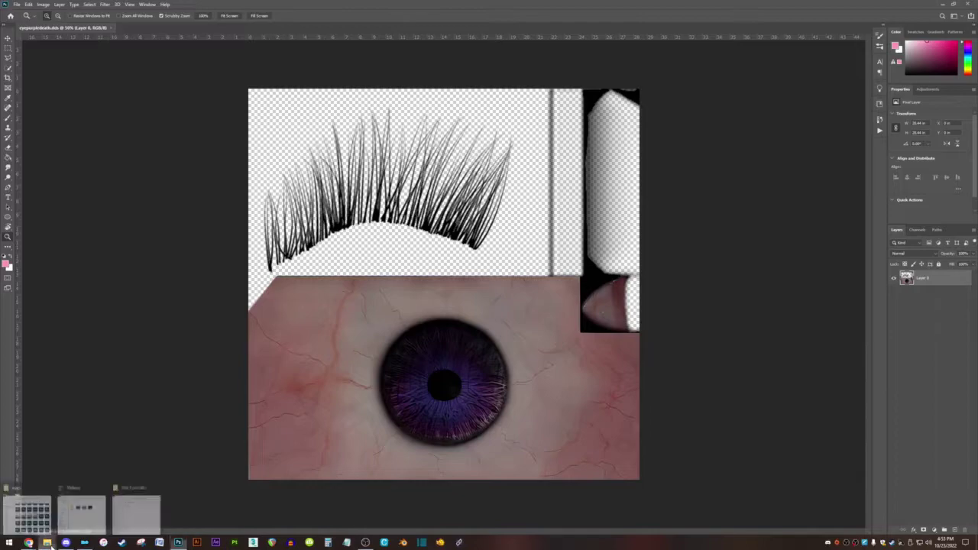
pyautogui.click(46, 516)
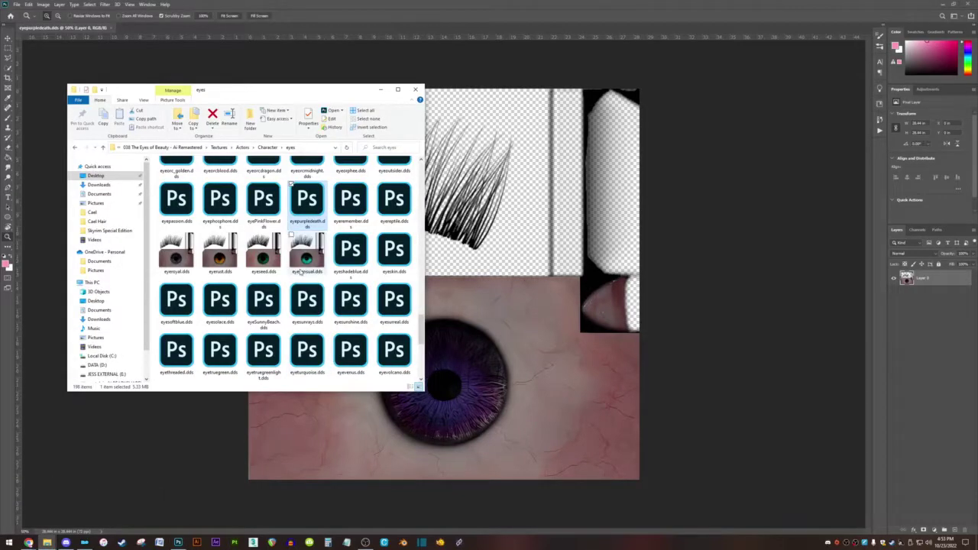
pyautogui.scroll(10, 300, 273)
pyautogui.doubleClick(225, 175)
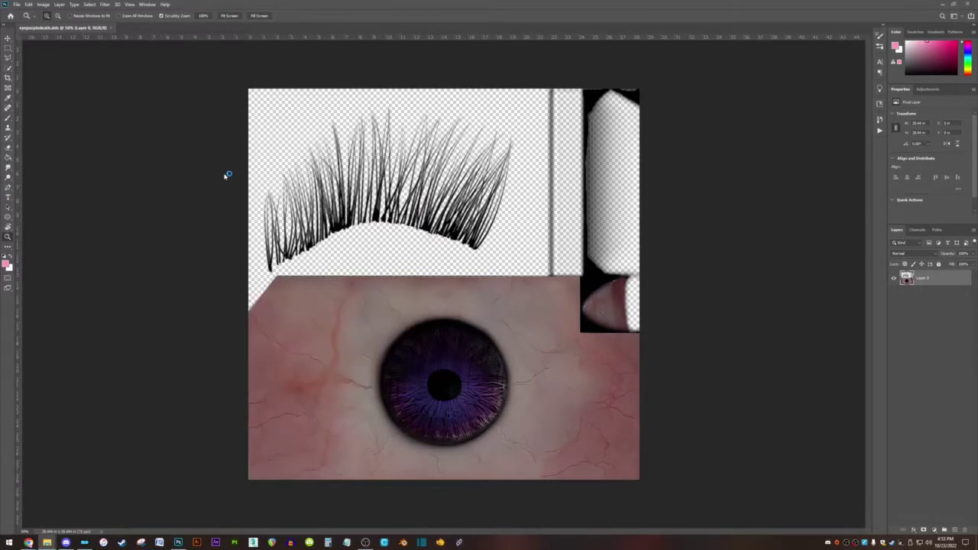
pyautogui.click(477, 217)
pyautogui.moveTo(451, 288); pyautogui.dragTo(452, 288)
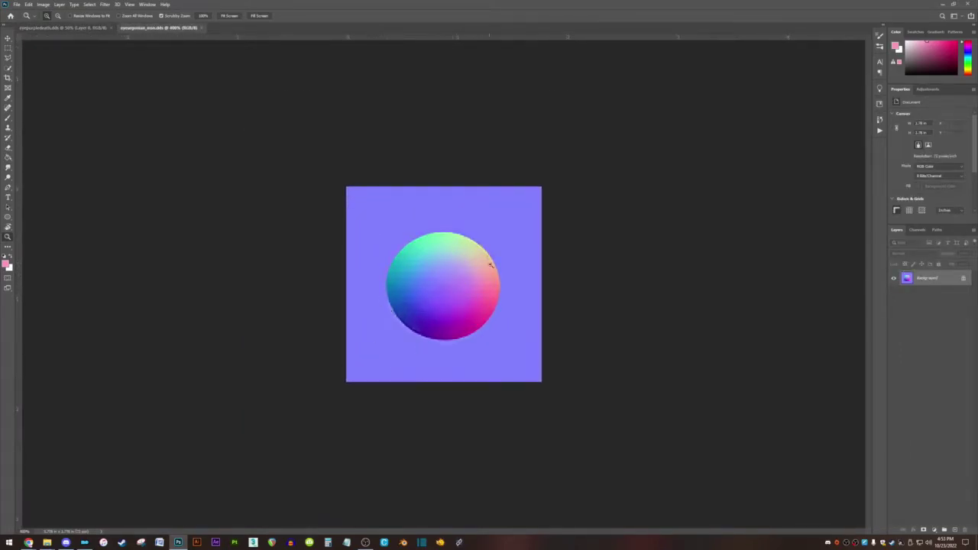
pyautogui.click(203, 28)
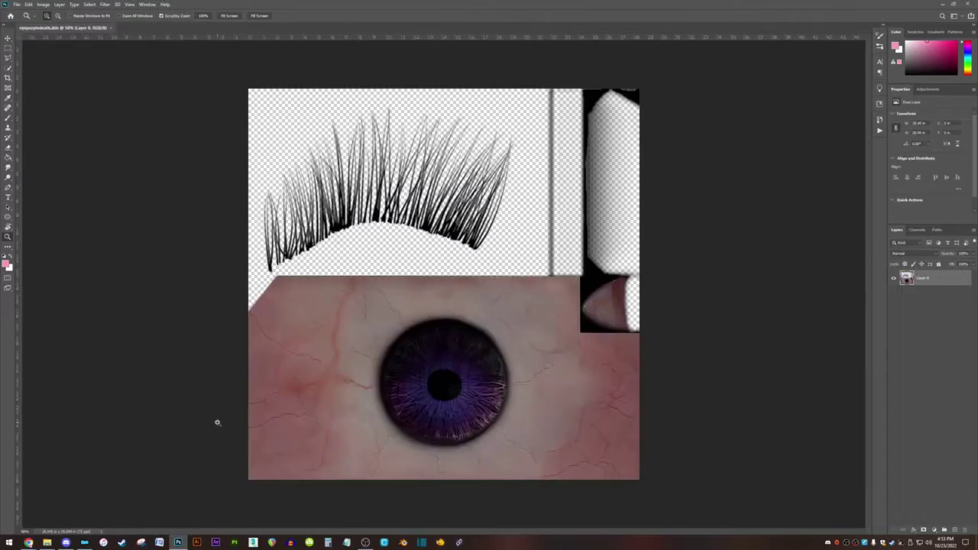
# - Open eyeNenuphar.dds from the eyes folder as a second document, leaving the alpha channel and mip-map load options off
pyautogui.moveTo(47, 544)
pyautogui.click(28, 510)
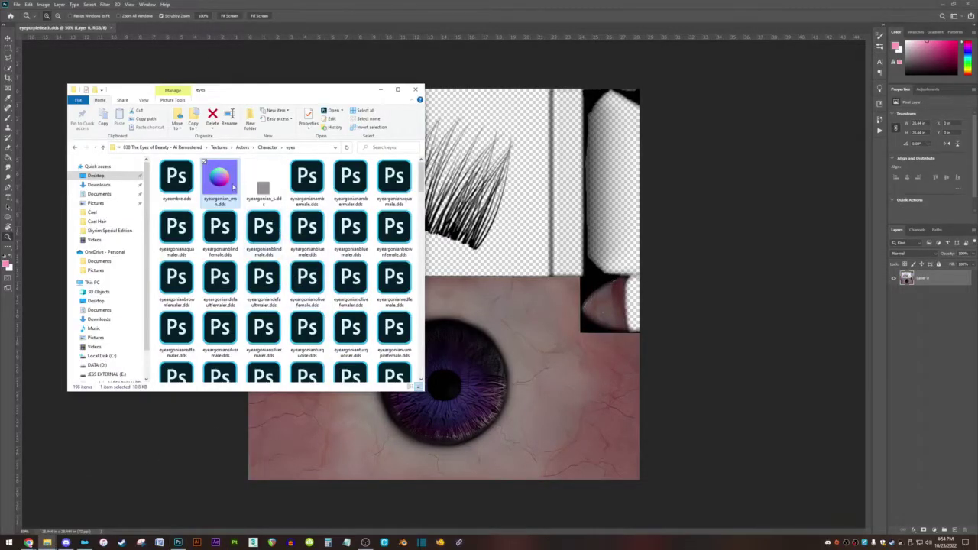
pyautogui.scroll(-10, 320, 293)
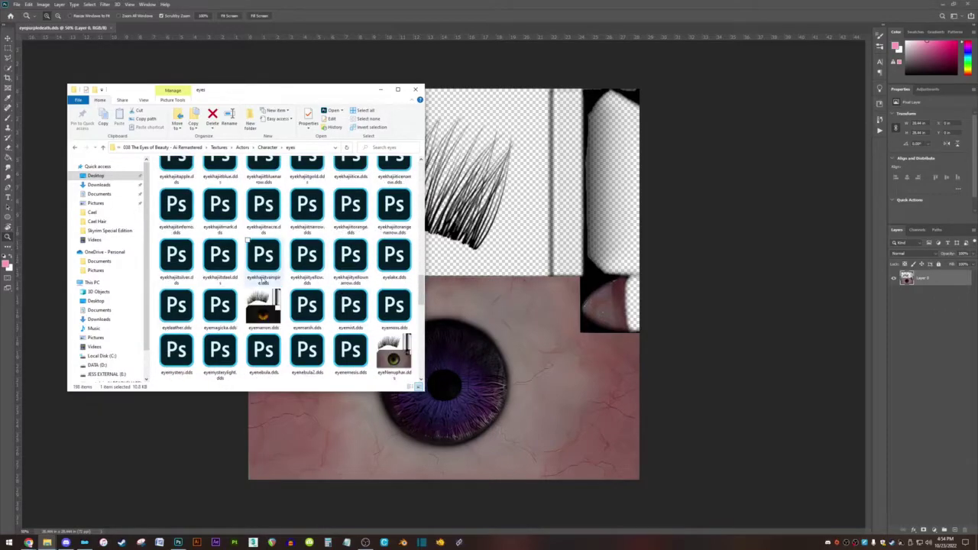
pyautogui.scroll(-3, 320, 293)
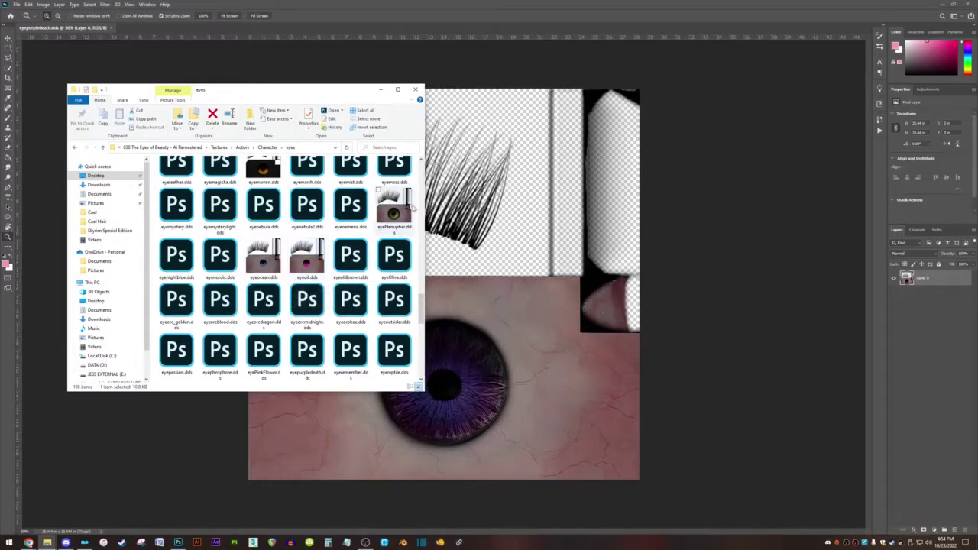
pyautogui.click(398, 214)
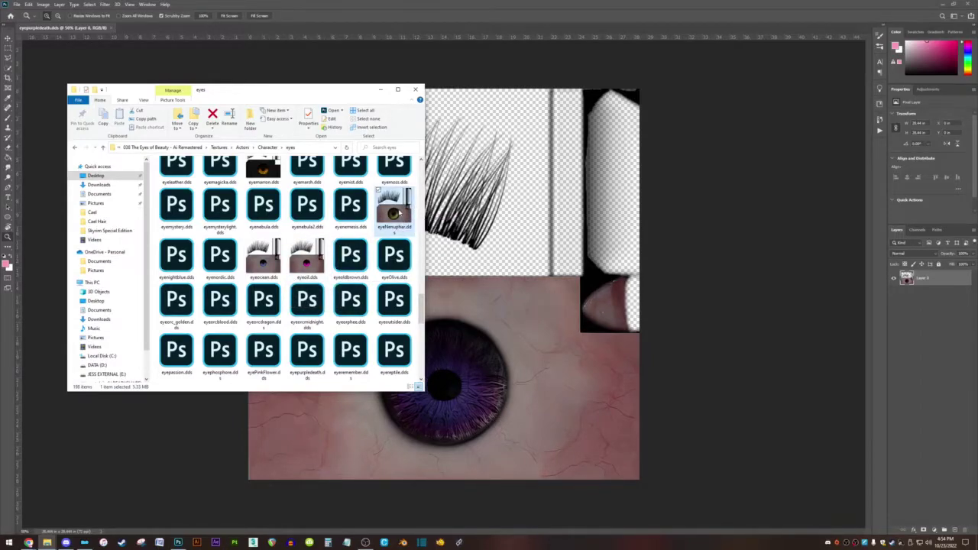
pyautogui.scroll(-3, 239, 292)
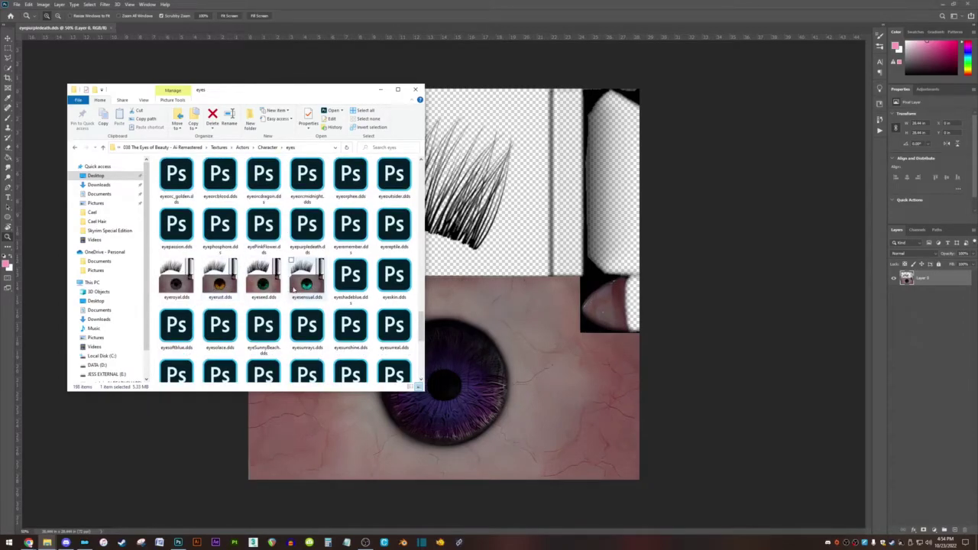
pyautogui.scroll(10, 329, 282)
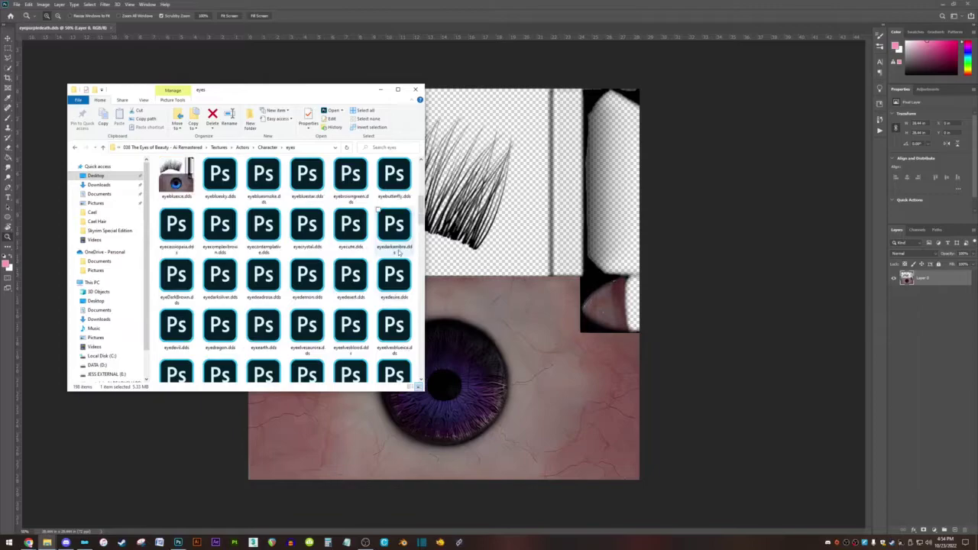
pyautogui.scroll(-6, 386, 300)
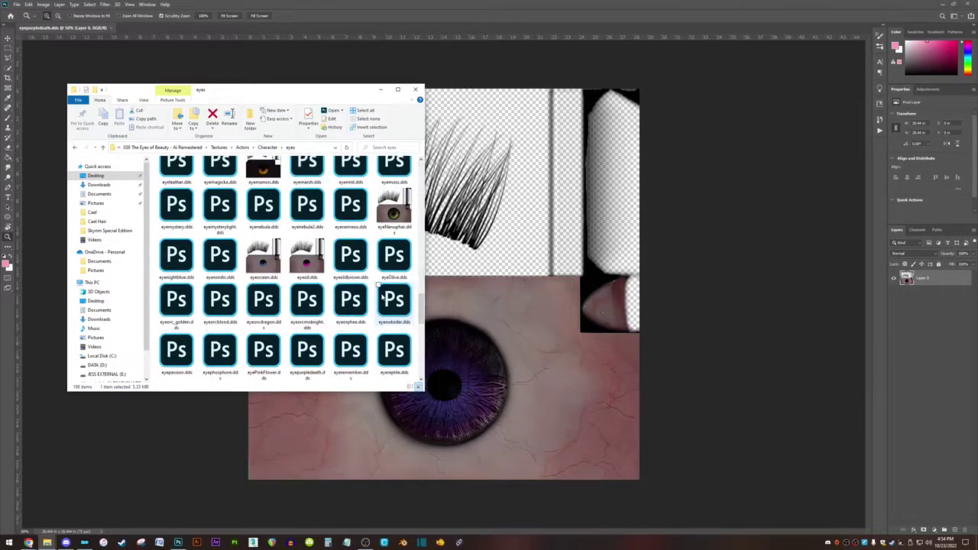
pyautogui.doubleClick(397, 215)
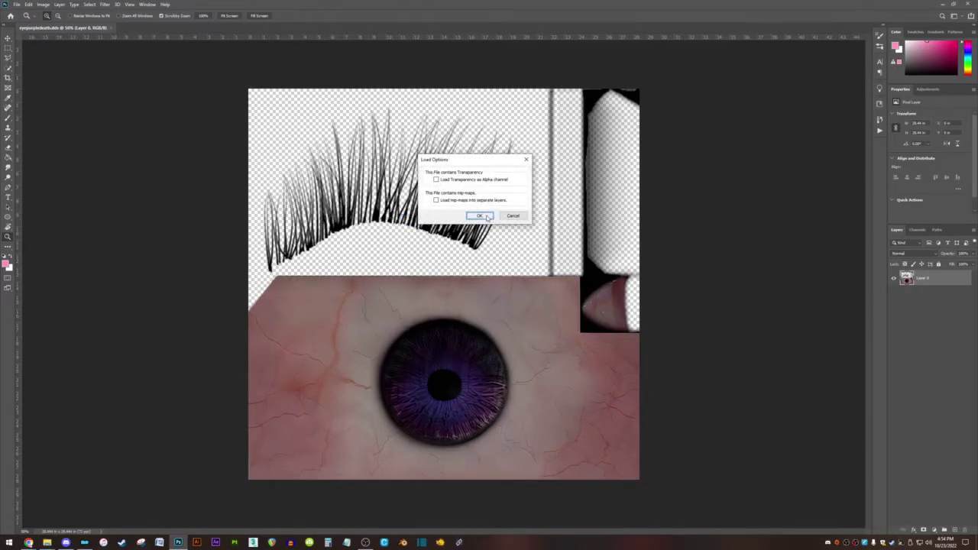
pyautogui.click(485, 217)
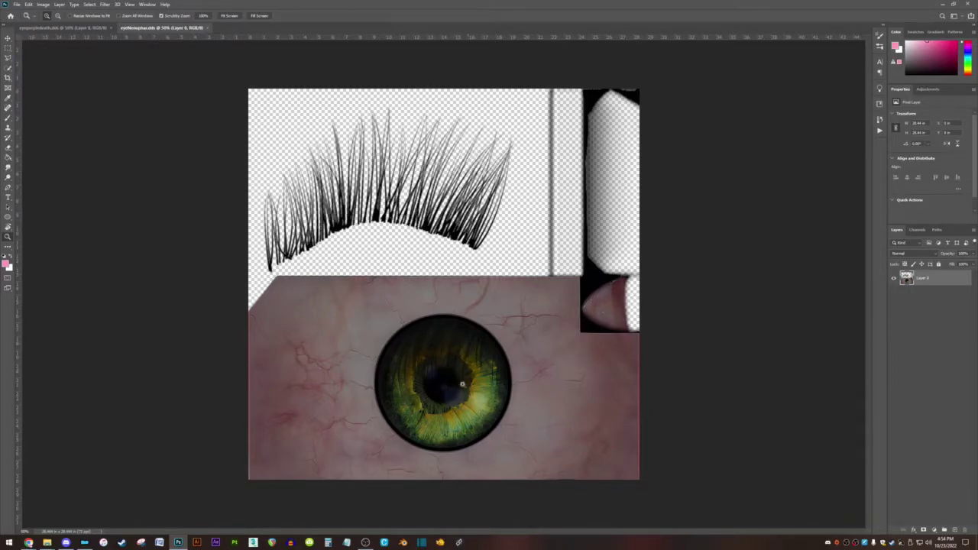
# - Fit a circular Elliptical Marquee selection around the outer edge of the green iris, redrawing and repositioning it as needed
pyautogui.click(8, 49)
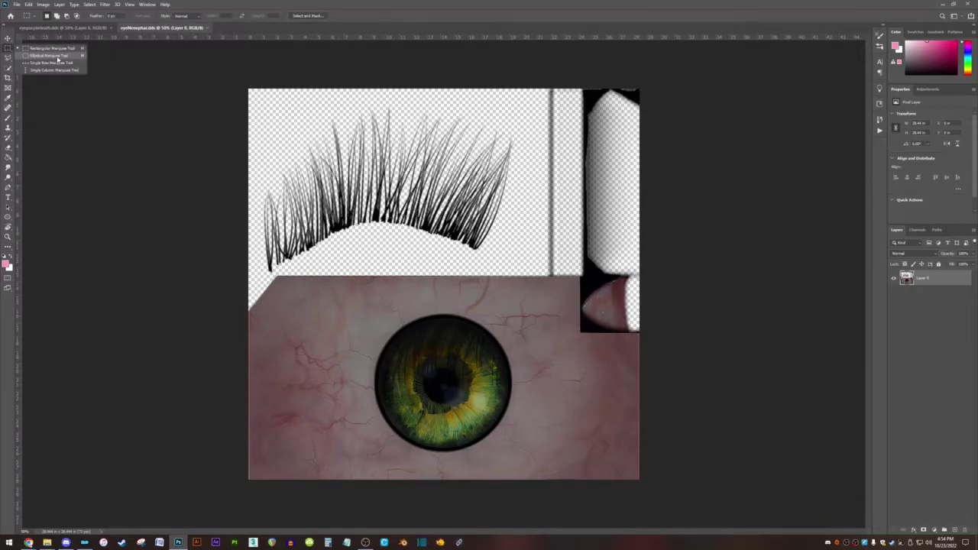
pyautogui.click(61, 59)
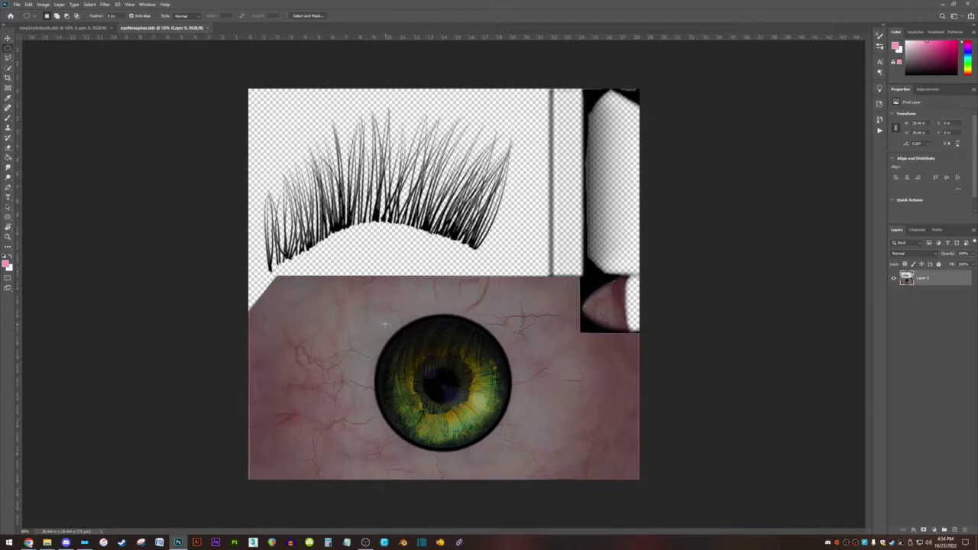
pyautogui.moveTo(384, 324); pyautogui.dragTo(570, 456)
pyautogui.click(481, 407)
pyautogui.moveTo(481, 407); pyautogui.dragTo(433, 385)
pyautogui.click(430, 380)
pyautogui.moveTo(379, 325); pyautogui.dragTo(581, 459)
pyautogui.moveTo(430, 380); pyautogui.dragTo(422, 375)
pyautogui.click(380, 324)
pyautogui.moveTo(379, 325); pyautogui.dragTo(564, 459)
pyautogui.moveTo(425, 380); pyautogui.dragTo(422, 374)
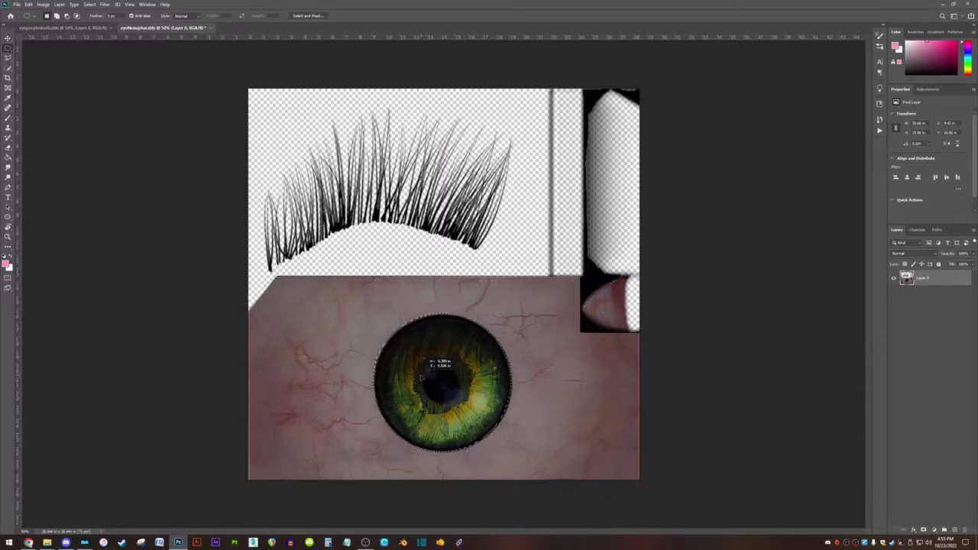
pyautogui.moveTo(421, 381); pyautogui.dragTo(422, 381)
# - Clear the iris selection and try a smaller circular selection near the pupil
pyautogui.hotkey('ctrl', 'd')
pyautogui.moveTo(487, 396); pyautogui.dragTo(552, 451)
pyautogui.moveTo(449, 392); pyautogui.dragTo(440, 387)
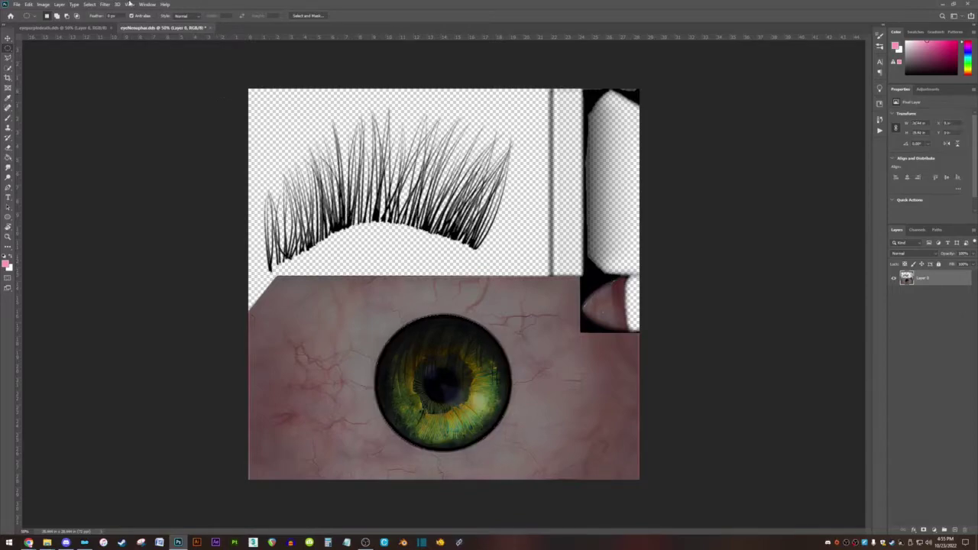
# - In eyepurpledeath.dds, add a new layer and draw a circular selection about 3.2 in wide centred over the pupil
pyautogui.click(91, 28)
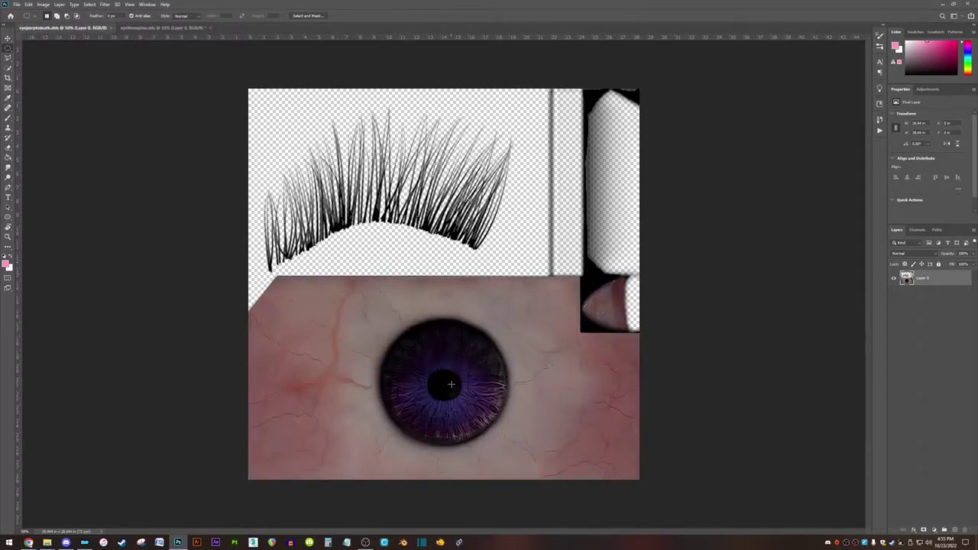
pyautogui.click(955, 530)
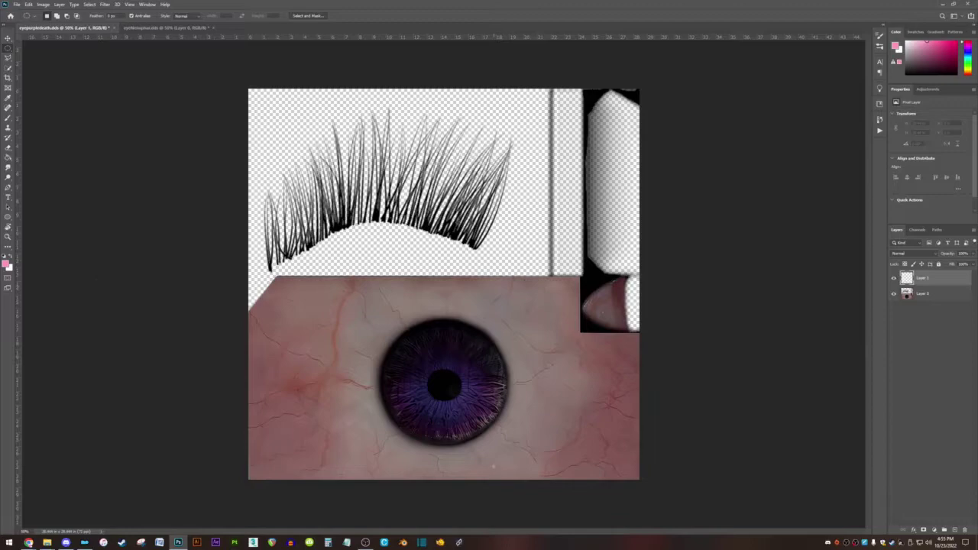
pyautogui.moveTo(427, 365); pyautogui.dragTo(482, 407)
pyautogui.moveTo(437, 382)
pyautogui.mouseDown()
pyautogui.moveTo(445, 379)
pyautogui.moveTo(443, 389)
pyautogui.mouseUp()
# - Reset the colours to the defaults, fill the pupil selection with black using the Paint Bucket, and deselect it
pyautogui.click(4, 259)
pyautogui.click(8, 157)
pyautogui.click(447, 385)
pyautogui.click(7, 48)
pyautogui.click(348, 333)
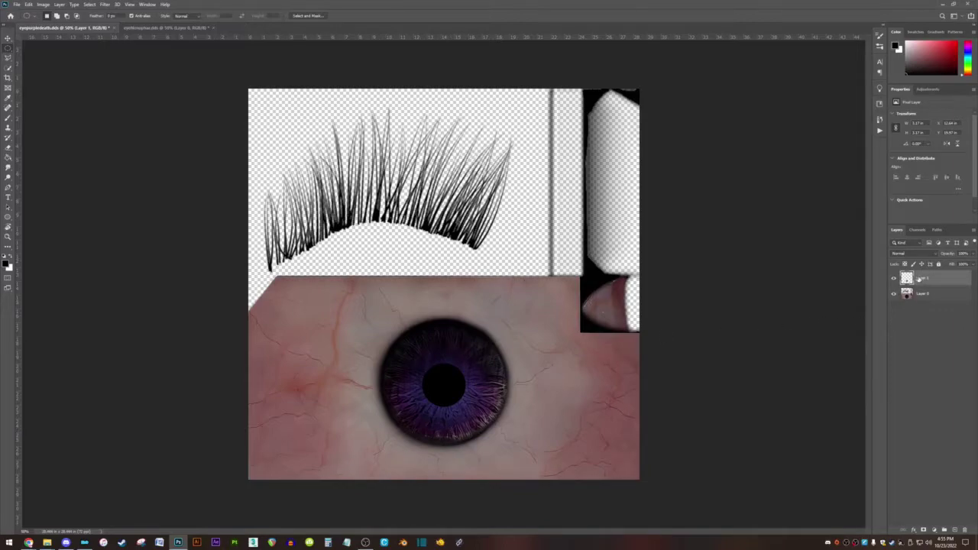
pyautogui.click(914, 529)
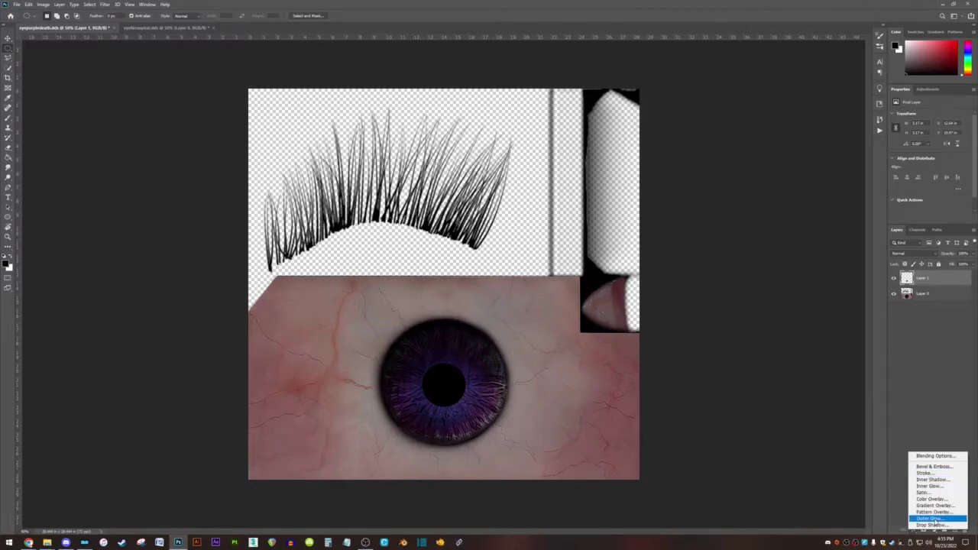
pyautogui.click(929, 474)
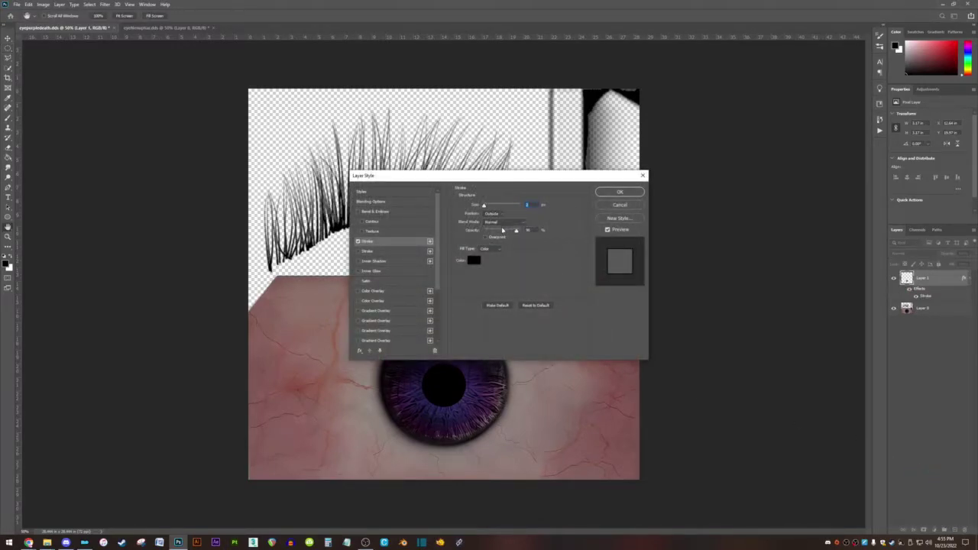
pyautogui.moveTo(484, 206); pyautogui.dragTo(508, 231)
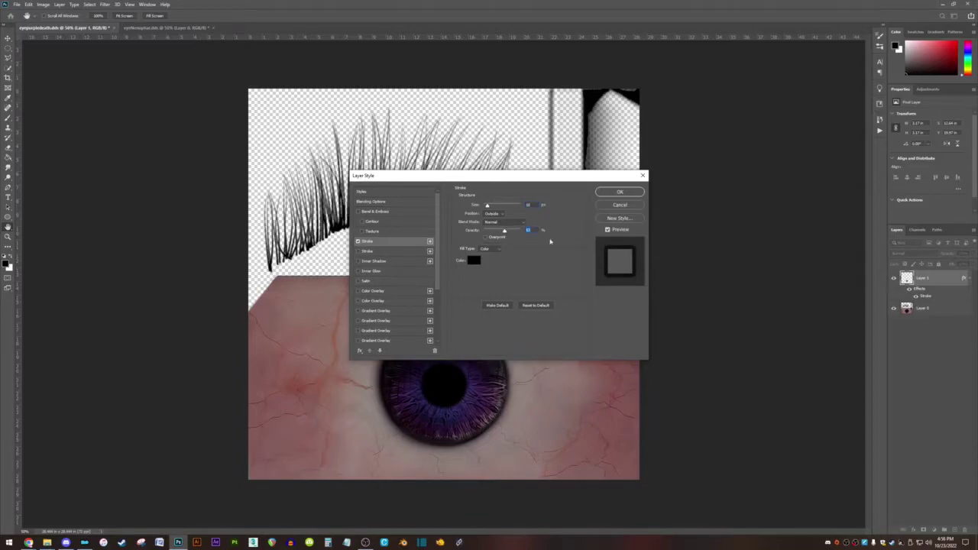
pyautogui.click(620, 205)
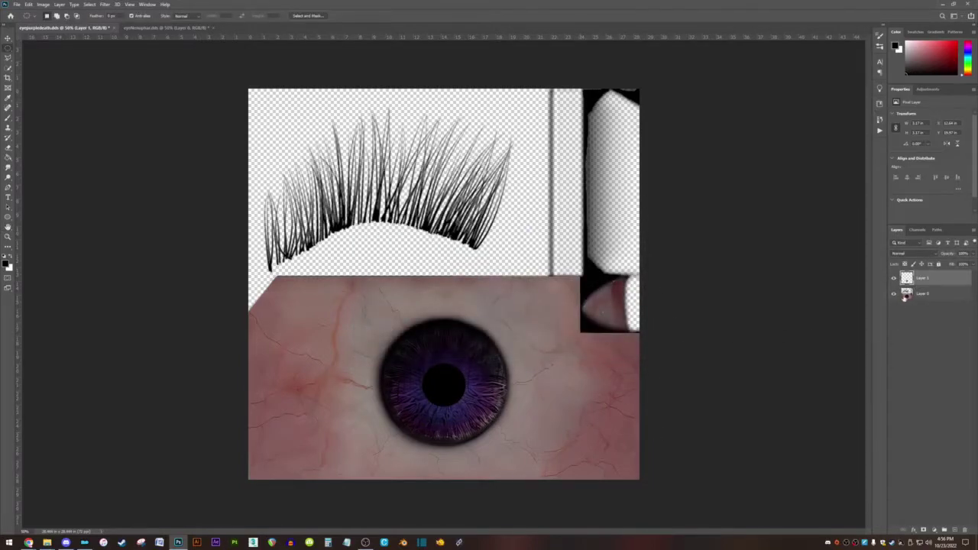
# - Hide the black pupil layer and paste the green iris from eyeNenuphar.dds above Layer 0, positioned over the purple iris
pyautogui.click(922, 295)
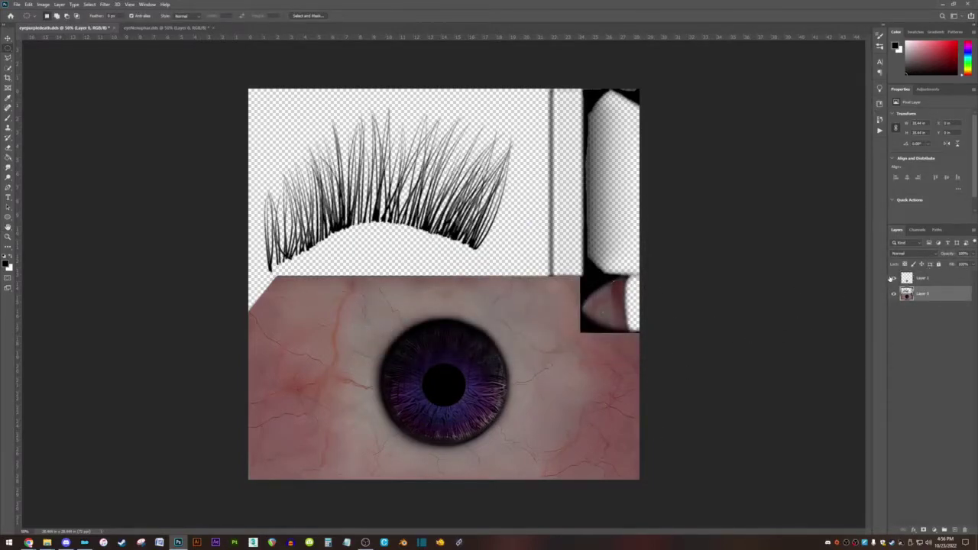
pyautogui.click(894, 278)
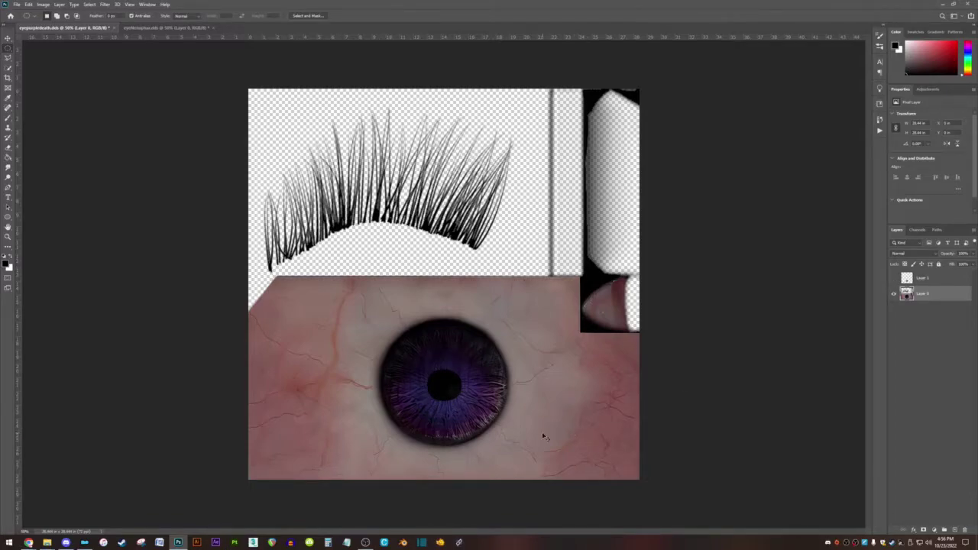
pyautogui.click(176, 29)
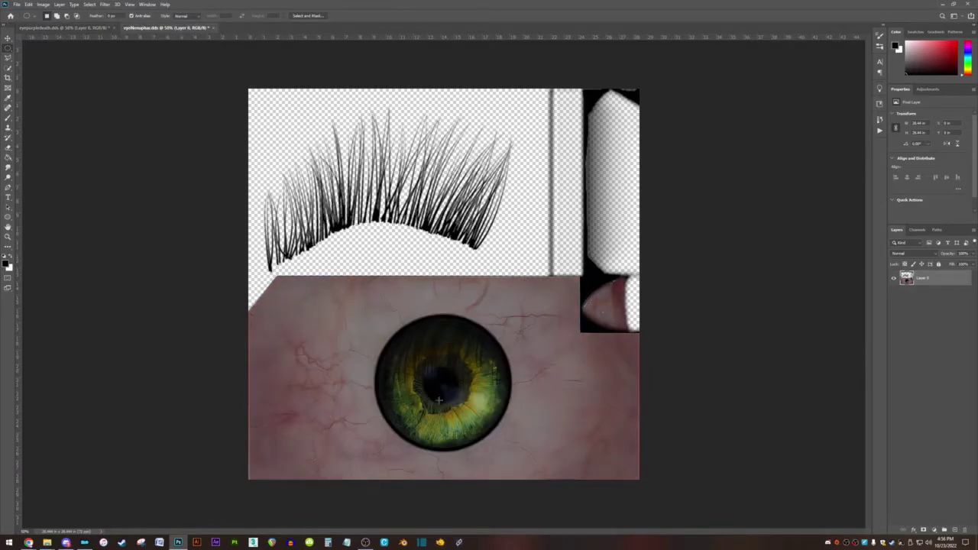
pyautogui.click(90, 29)
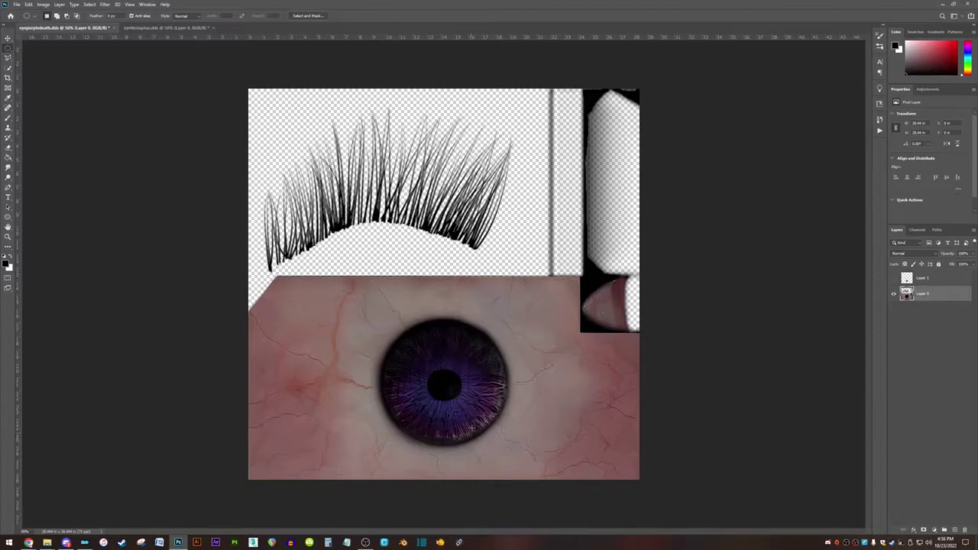
pyautogui.hotkey('ctrl', 'v')
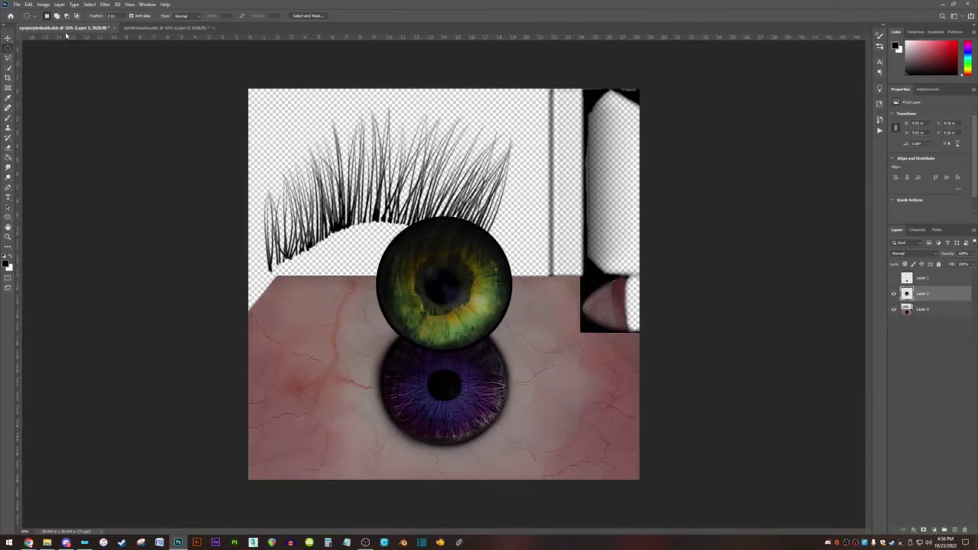
pyautogui.click(8, 36)
pyautogui.moveTo(464, 273); pyautogui.dragTo(463, 373)
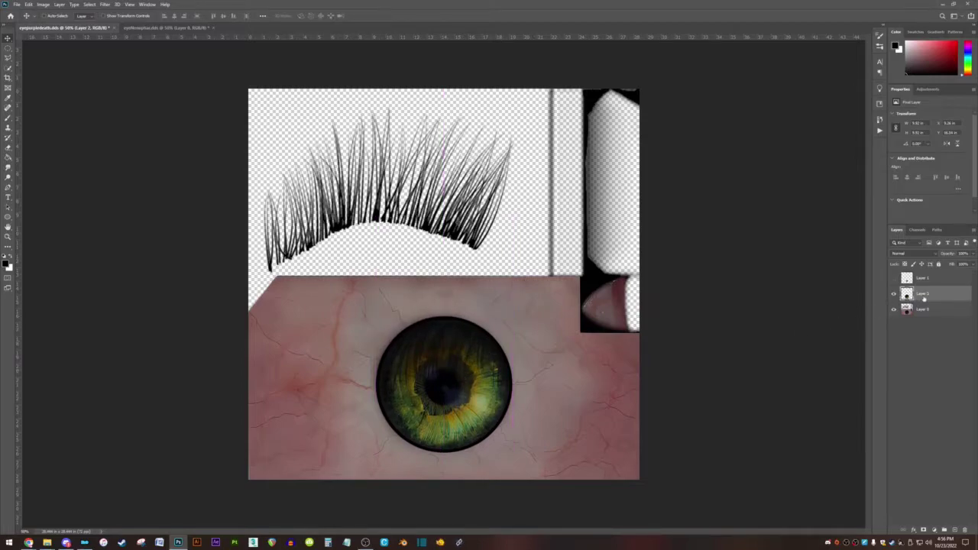
# - Lower the opacity of the green iris layer and nudge it upward to align with the purple iris underneath
pyautogui.click(970, 258)
pyautogui.moveTo(968, 265); pyautogui.dragTo(953, 265)
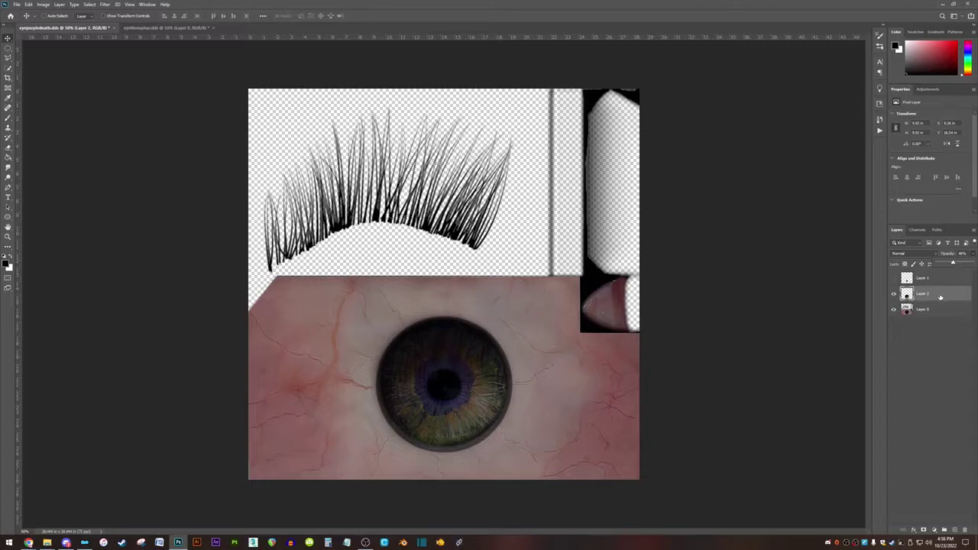
pyautogui.moveTo(454, 401); pyautogui.dragTo(452, 402)
pyautogui.press('Up')
pyautogui.press('Up')
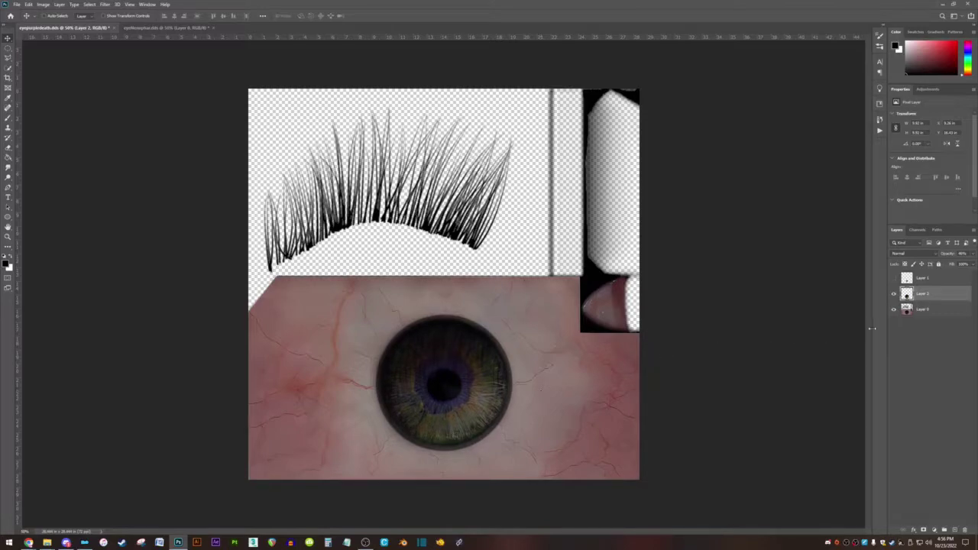
# - Try to reshape the green iris with Free Transform, narrowing it to about 94% width to match the purple iris
pyautogui.press('ctrl')
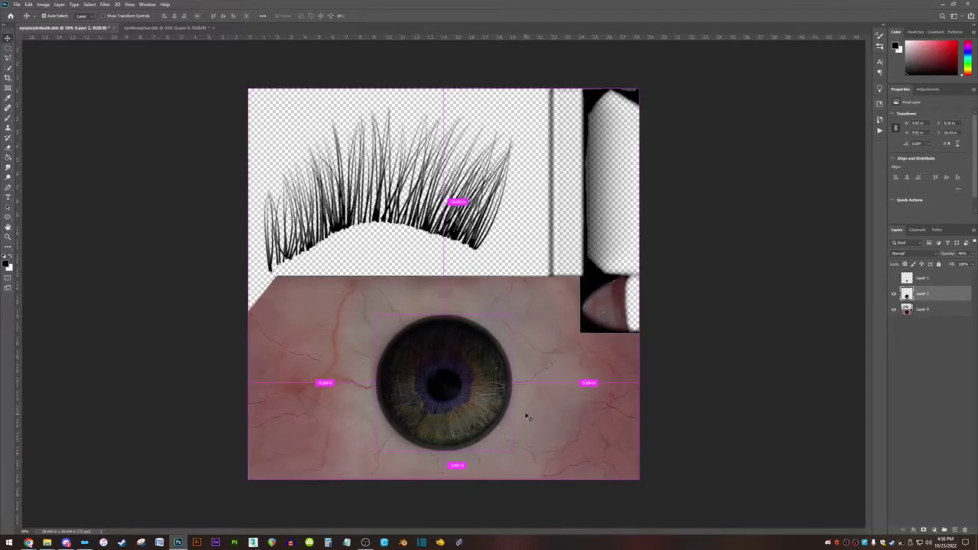
pyautogui.press('t')
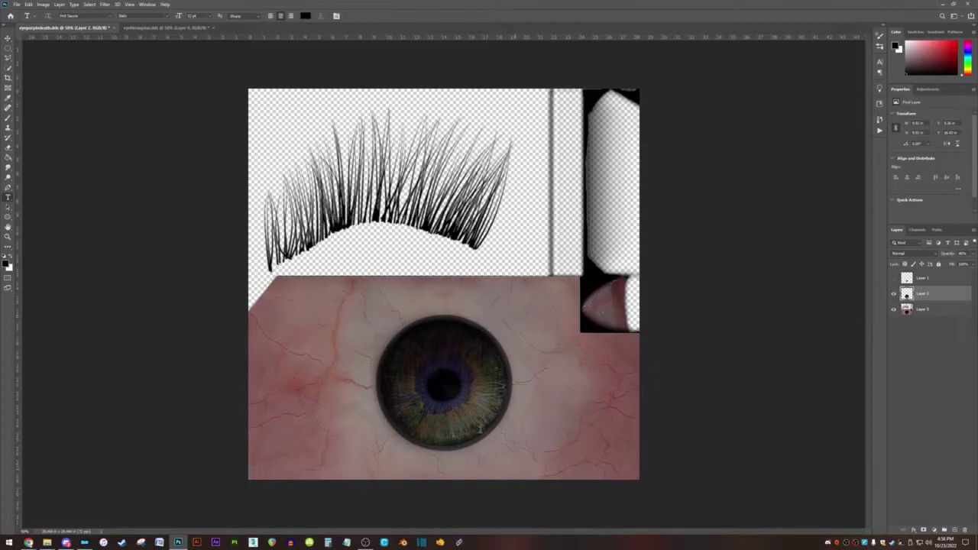
pyautogui.click(9, 107)
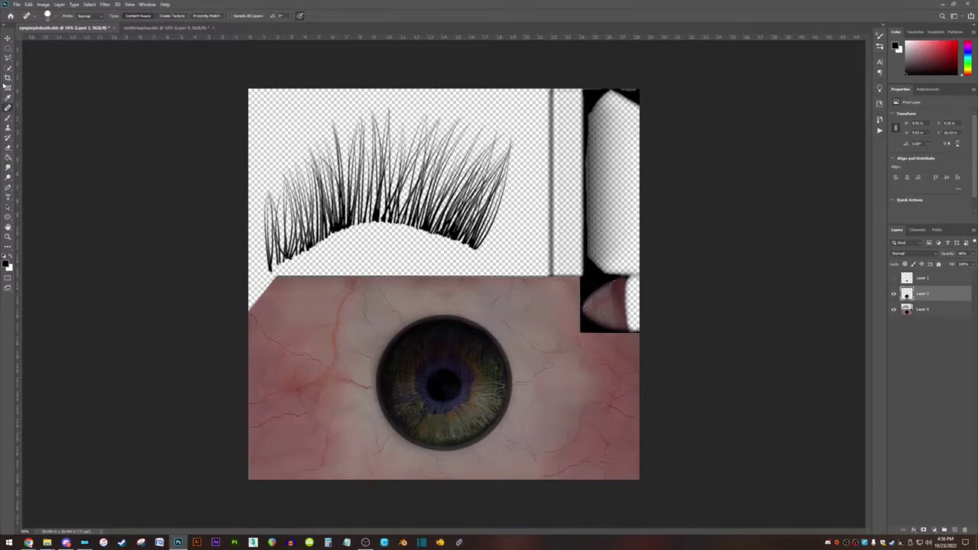
pyautogui.hotkey('ctrl', 't')
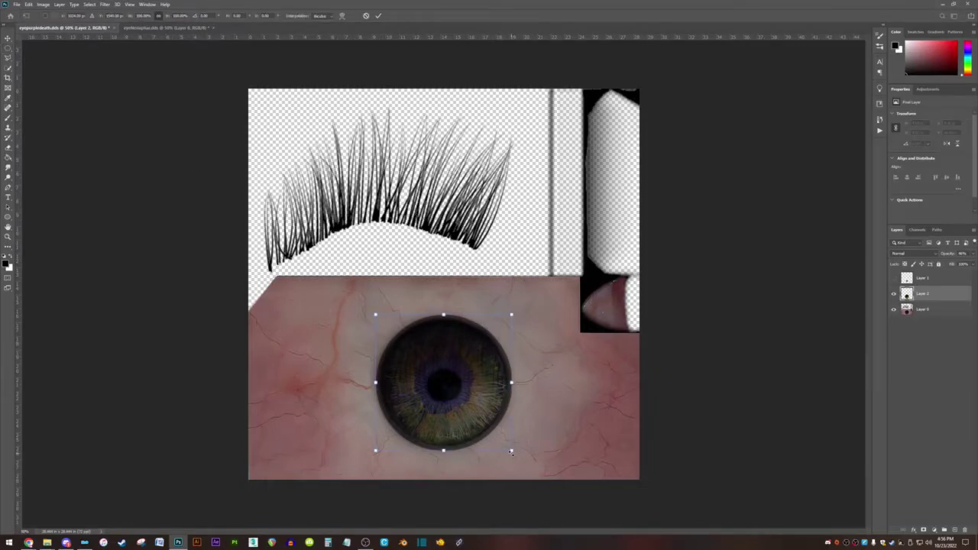
pyautogui.moveTo(512, 451)
pyautogui.mouseDown()
pyautogui.moveTo(468, 433)
pyautogui.moveTo(512, 457)
pyautogui.moveTo(449, 457)
pyautogui.moveTo(470, 466)
pyautogui.moveTo(503, 454)
pyautogui.moveTo(526, 402)
pyautogui.moveTo(649, 451)
pyautogui.moveTo(517, 420)
pyautogui.moveTo(514, 458)
pyautogui.moveTo(504, 453)
pyautogui.mouseUp()
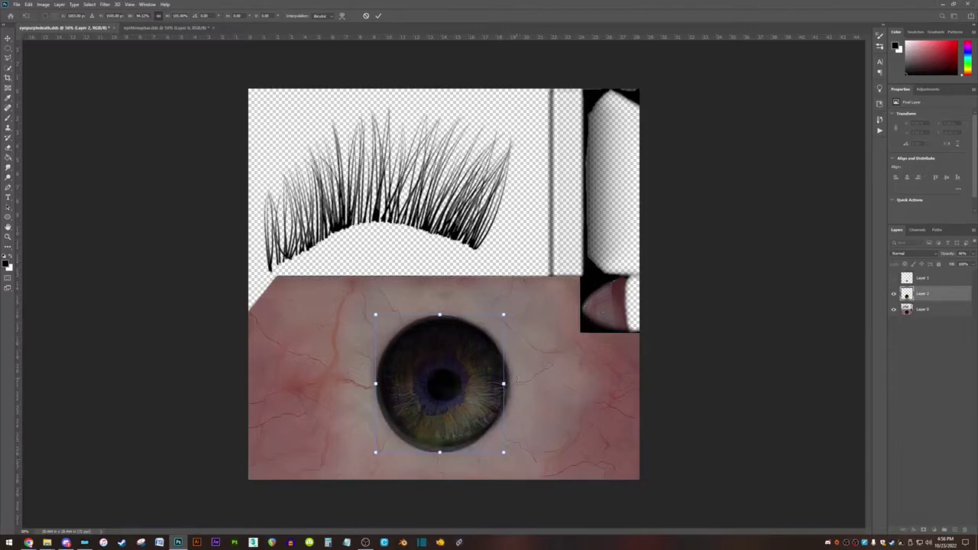
pyautogui.moveTo(504, 384)
pyautogui.mouseDown()
pyautogui.moveTo(527, 382)
pyautogui.moveTo(489, 383)
pyautogui.moveTo(535, 379)
pyautogui.moveTo(482, 384)
pyautogui.moveTo(513, 382)
pyautogui.moveTo(504, 383)
pyautogui.mouseUp()
pyautogui.click(8, 48)
# - Undo the resizing of the green iris and restore its layer opacity to 100%
pyautogui.moveTo(952, 262); pyautogui.dragTo(965, 262)
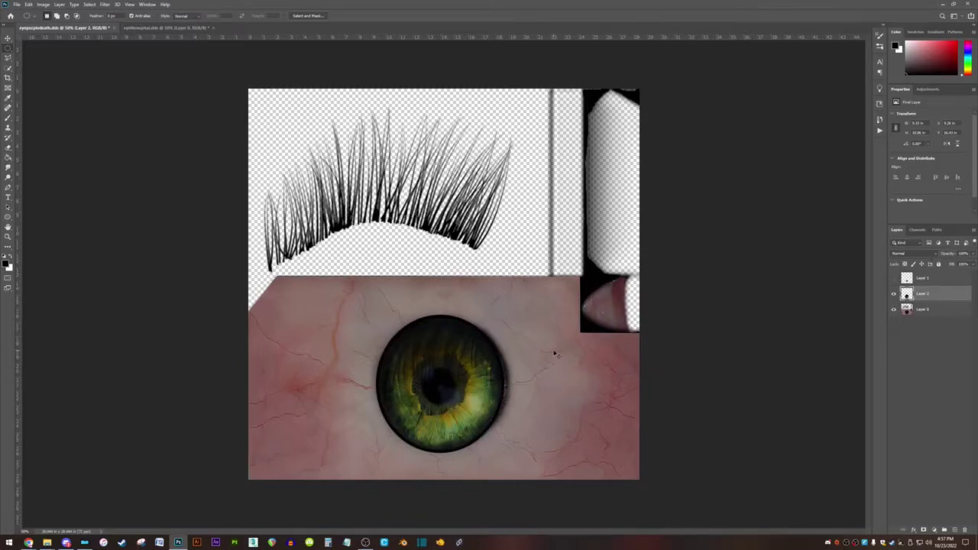
pyautogui.press('4')
pyautogui.click(971, 253)
pyautogui.moveTo(966, 262); pyautogui.dragTo(971, 262)
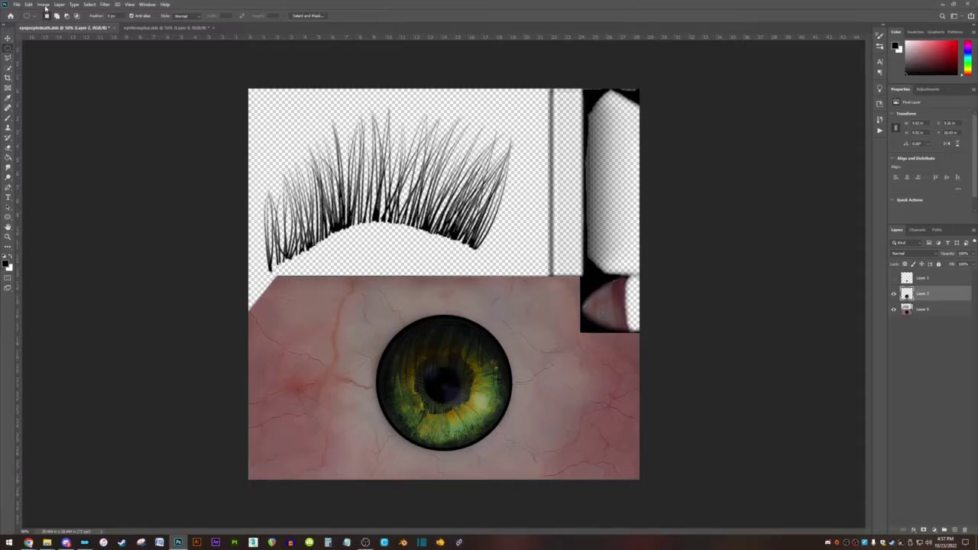
# - Open the Hue/Saturation adjustment for the green iris layer
pyautogui.click(44, 4)
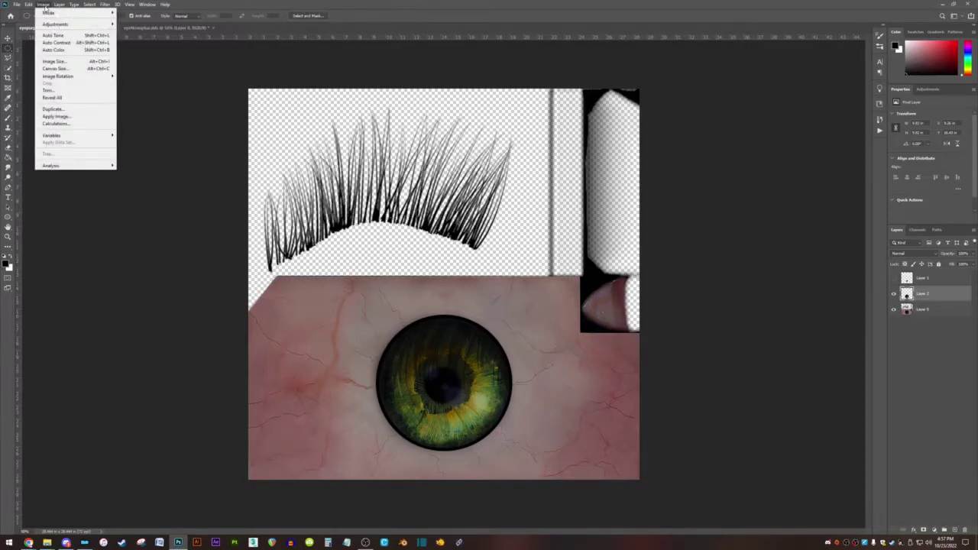
pyautogui.moveTo(76, 23)
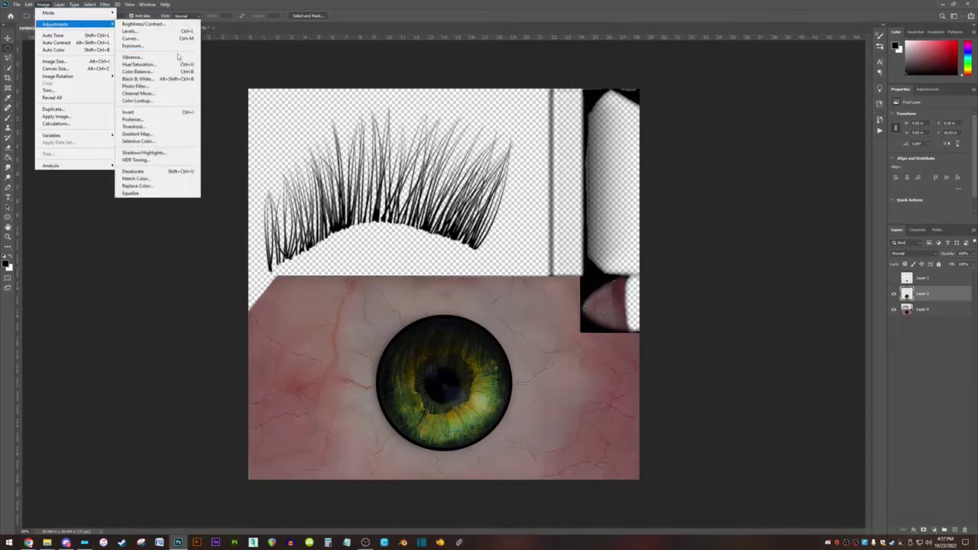
pyautogui.click(182, 65)
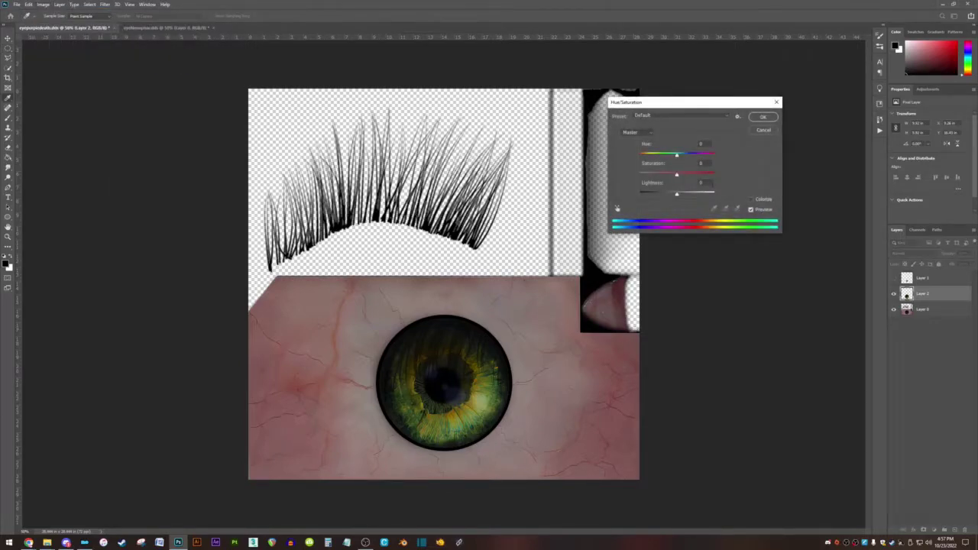
# - Try shifting the overall hue of the iris toward red and other tints, and reset the master hue to 0
pyautogui.moveTo(676, 157)
pyautogui.mouseDown()
pyautogui.moveTo(646, 157)
pyautogui.moveTo(716, 157)
pyautogui.moveTo(661, 164)
pyautogui.mouseUp()
pyautogui.doubleClick(702, 143)
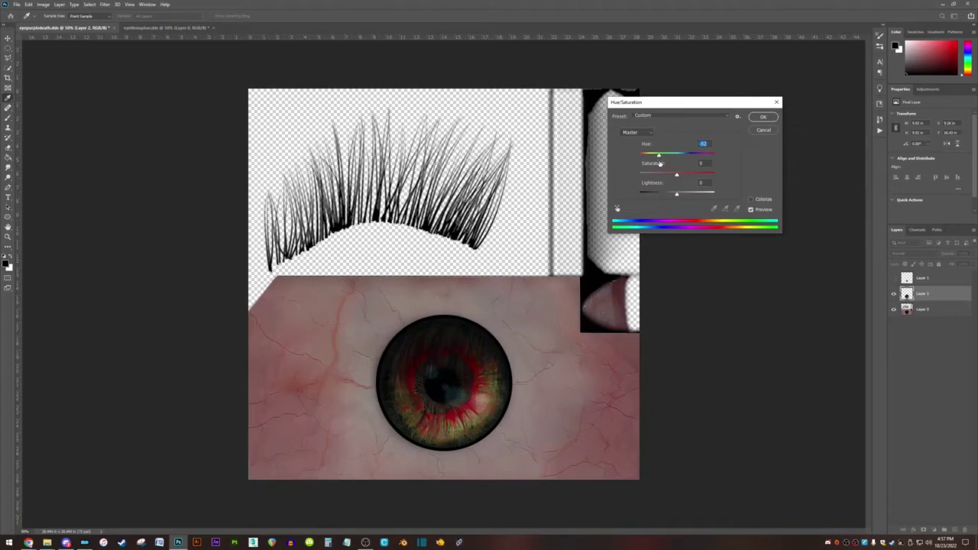
pyautogui.write('0')
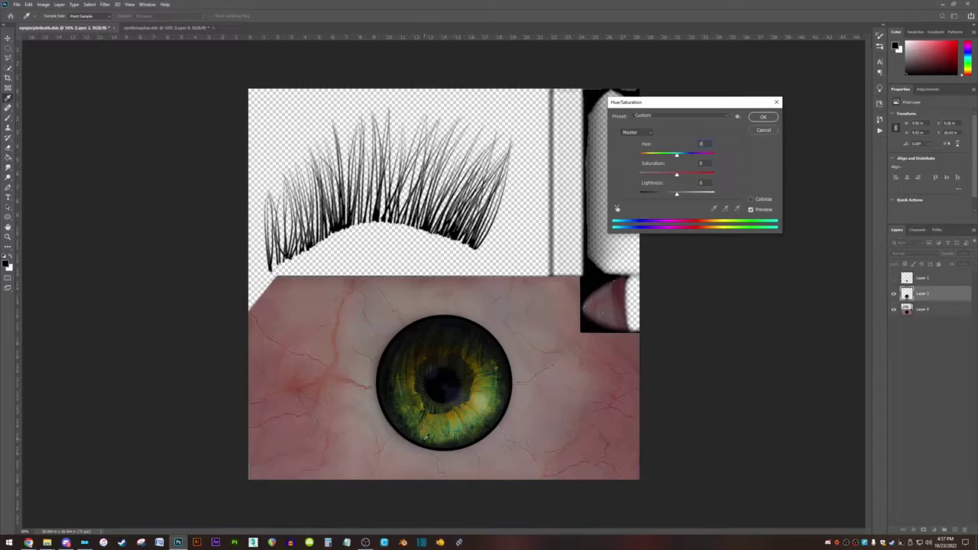
pyautogui.moveTo(676, 155)
pyautogui.mouseDown()
pyautogui.moveTo(653, 155)
pyautogui.moveTo(706, 162)
pyautogui.moveTo(652, 162)
pyautogui.moveTo(678, 162)
pyautogui.mouseUp()
pyautogui.write('0')
# - Shift the hue of the Yellows to about +140 and the hue of the Greens to about +127
pyautogui.click(634, 132)
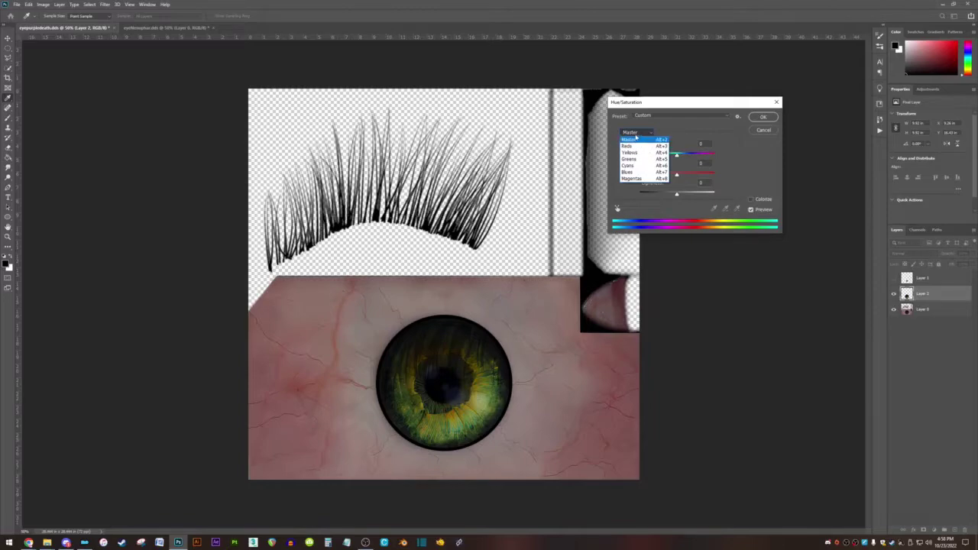
pyautogui.click(638, 155)
pyautogui.moveTo(678, 157); pyautogui.dragTo(709, 158)
pyautogui.click(645, 134)
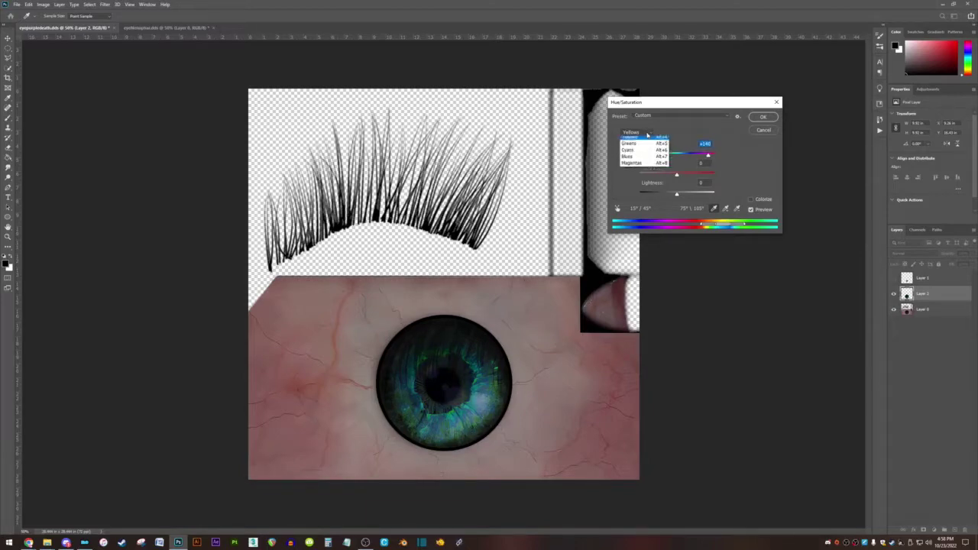
pyautogui.click(638, 159)
pyautogui.moveTo(675, 158); pyautogui.dragTo(704, 157)
# - Try shifting the Greens hue and raising the master lightness of the iris, and discard the Hue/Saturation adjustment
pyautogui.click(637, 133)
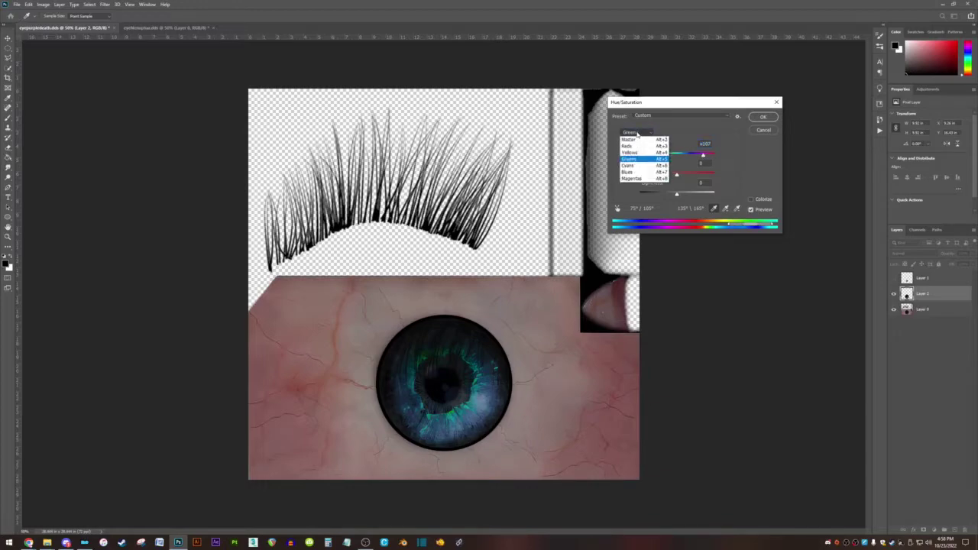
pyautogui.click(639, 160)
pyautogui.moveTo(682, 156); pyautogui.dragTo(696, 199)
pyautogui.click(640, 132)
pyautogui.click(636, 134)
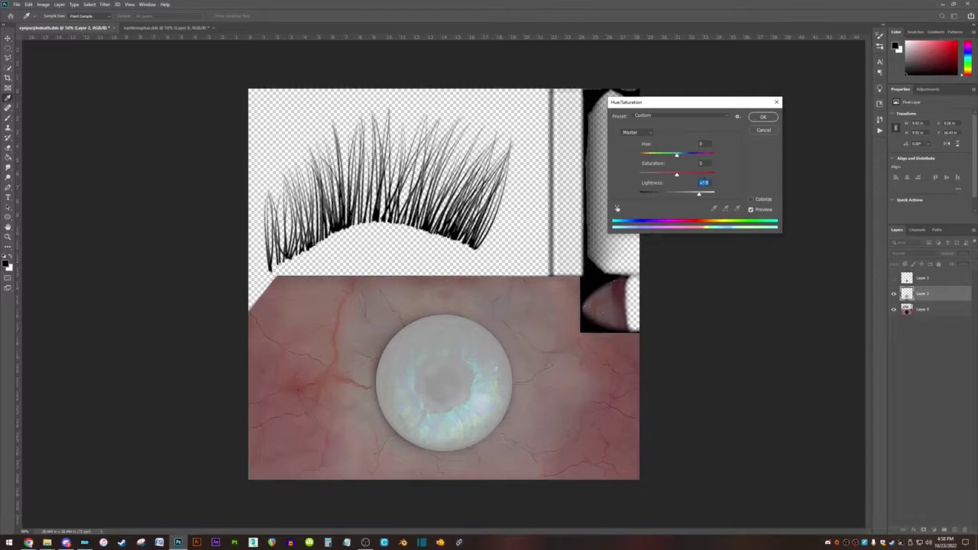
pyautogui.click(764, 131)
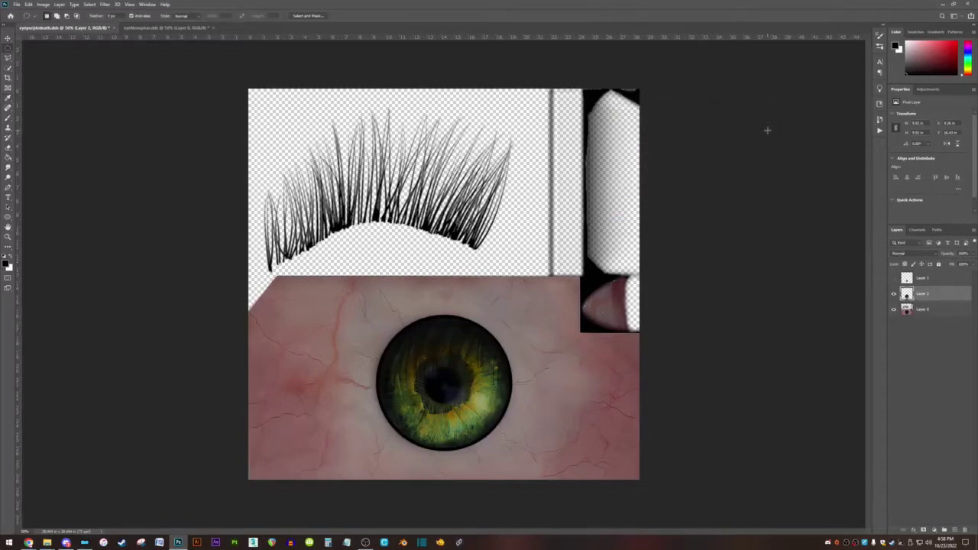
# - Select the green iris with the Quick Selection tool and add a new layer above Layer 2
pyautogui.click(9, 68)
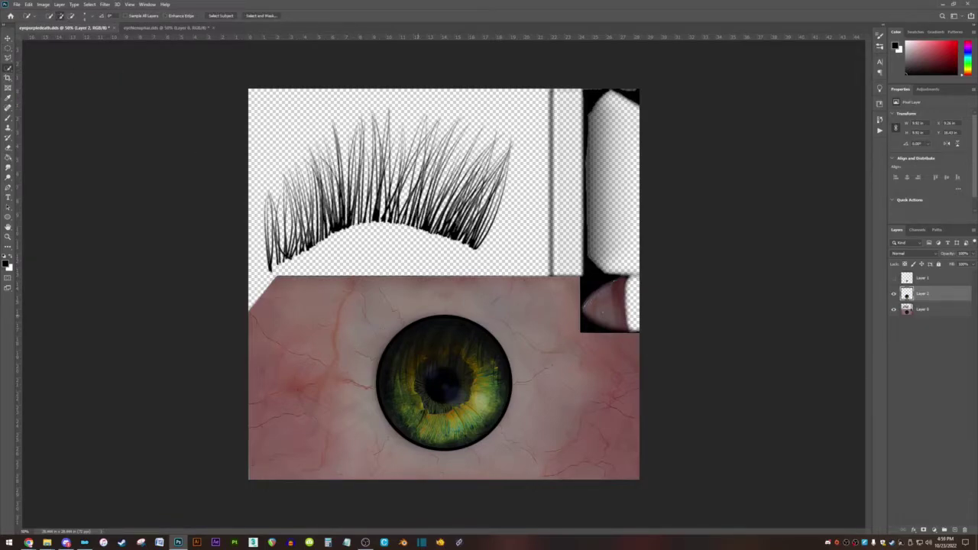
pyautogui.click(366, 324)
pyautogui.click(954, 531)
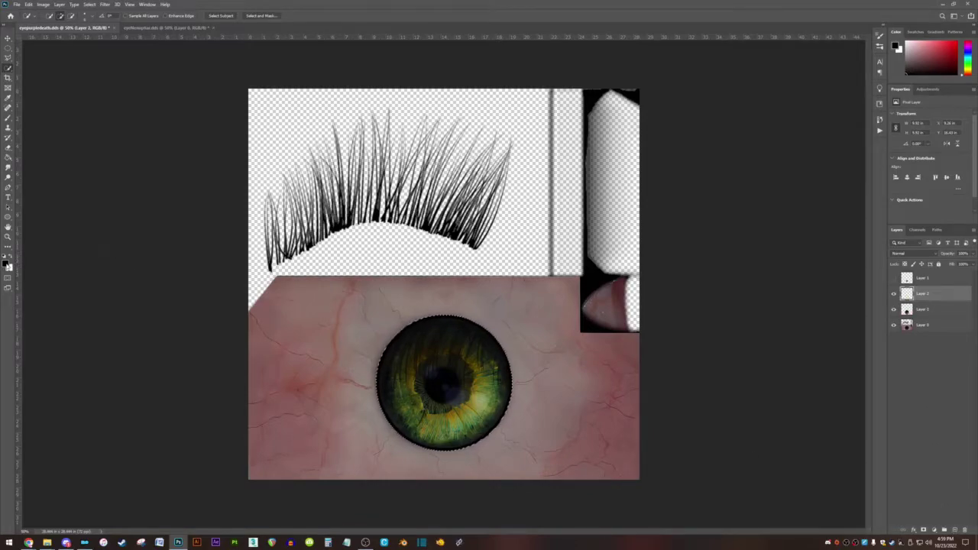
# - Set the foreground colour to a dark purple, about hue 280, saturation 68% and brightness 60%
pyautogui.click(7, 264)
pyautogui.moveTo(651, 269)
pyautogui.mouseDown()
pyautogui.moveTo(603, 285)
pyautogui.moveTo(592, 307)
pyautogui.moveTo(603, 277)
pyautogui.moveTo(629, 268)
pyautogui.moveTo(606, 269)
pyautogui.mouseUp()
pyautogui.click(616, 273)
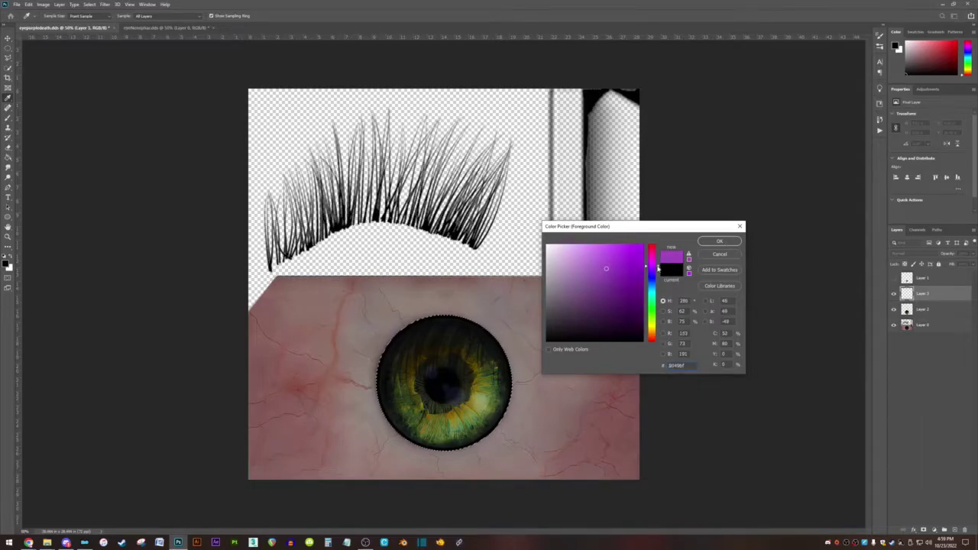
pyautogui.click(617, 279)
pyautogui.moveTo(616, 278); pyautogui.dragTo(612, 283)
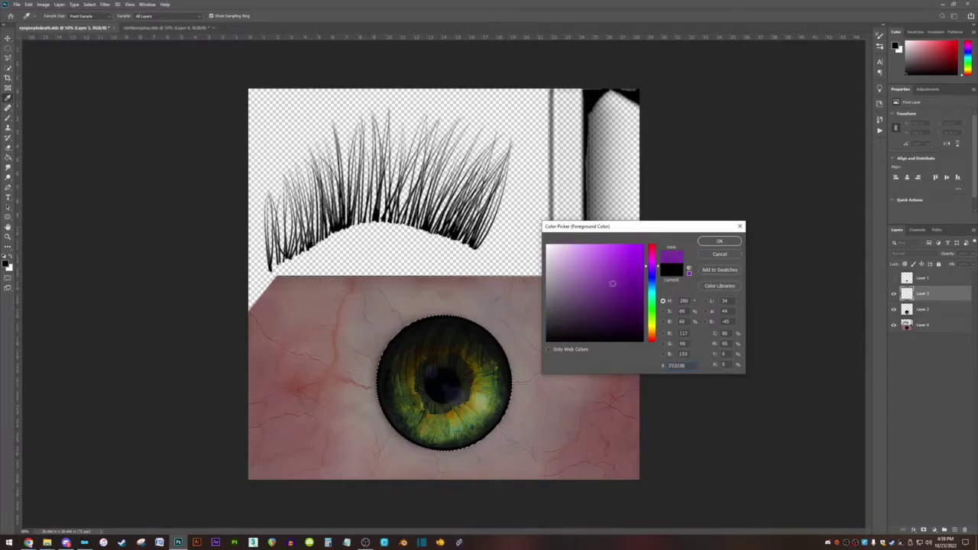
pyautogui.click(722, 244)
# - Fill the iris selection on the new layer with the purple and set that layer's blend mode to Hue
pyautogui.click(8, 159)
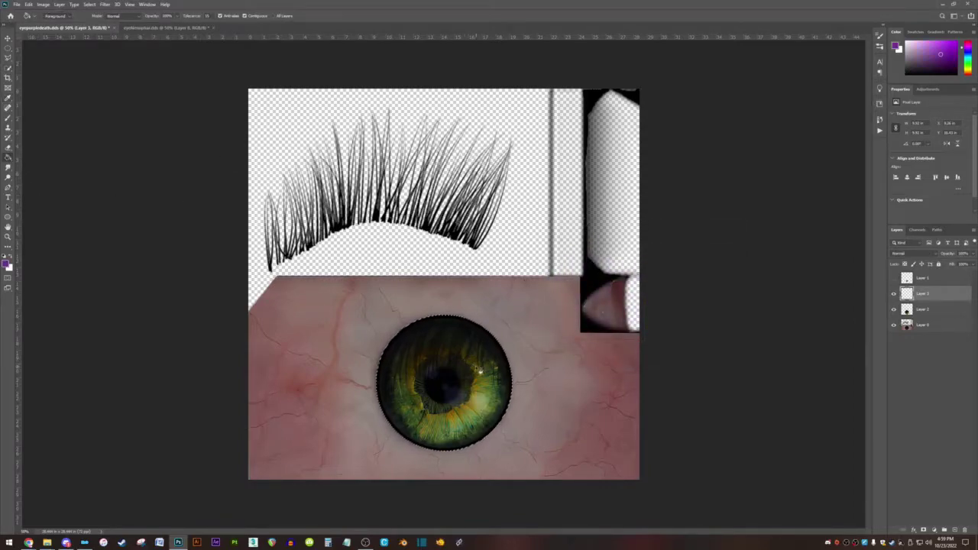
pyautogui.click(480, 370)
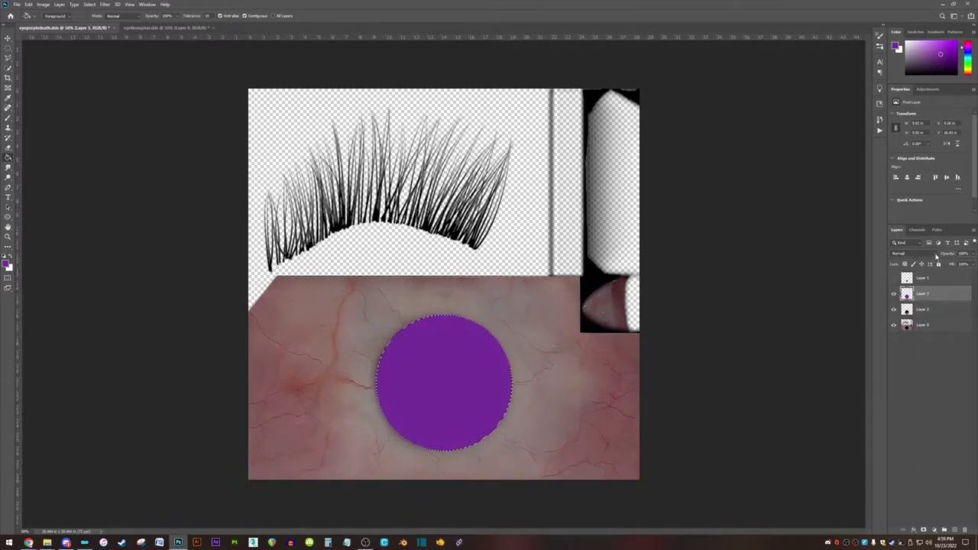
pyautogui.click(934, 254)
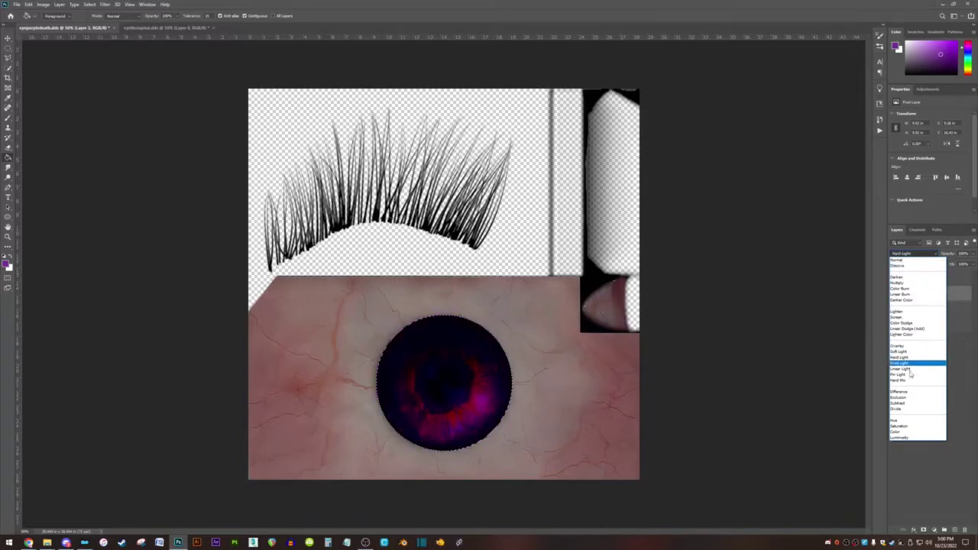
pyautogui.click(903, 421)
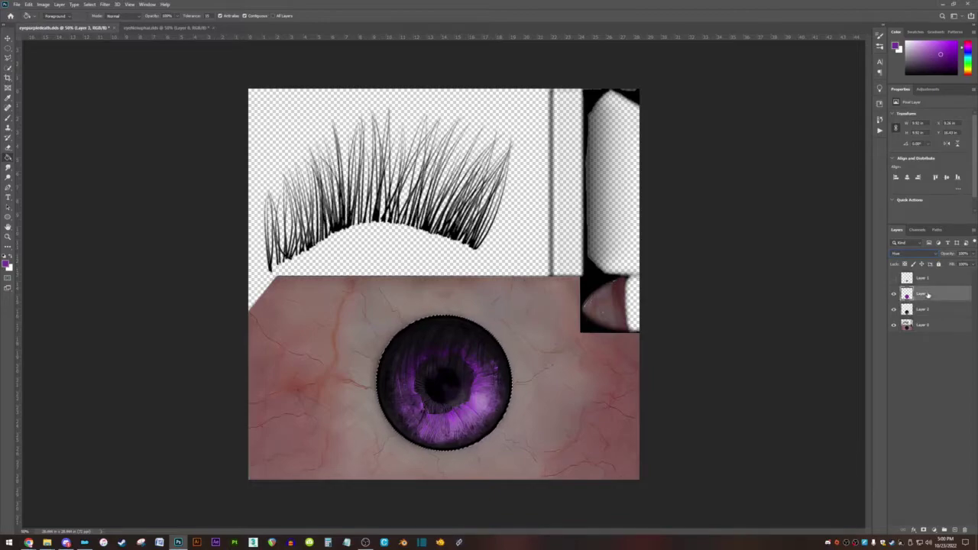
# - Duplicate the green iris layer, Layer 2, within eyepurpledeath.dds and hide the original
pyautogui.click(924, 326)
pyautogui.rightClick(924, 312)
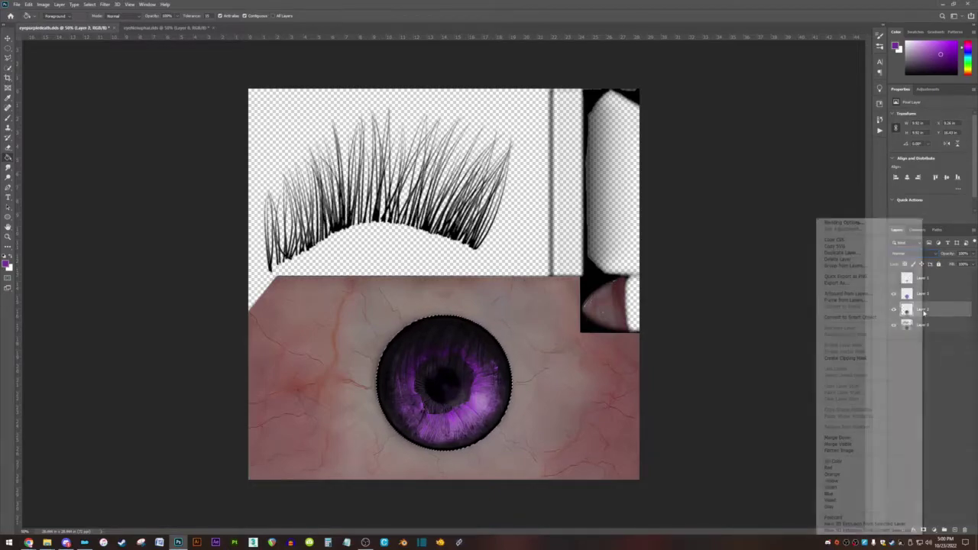
pyautogui.click(840, 253)
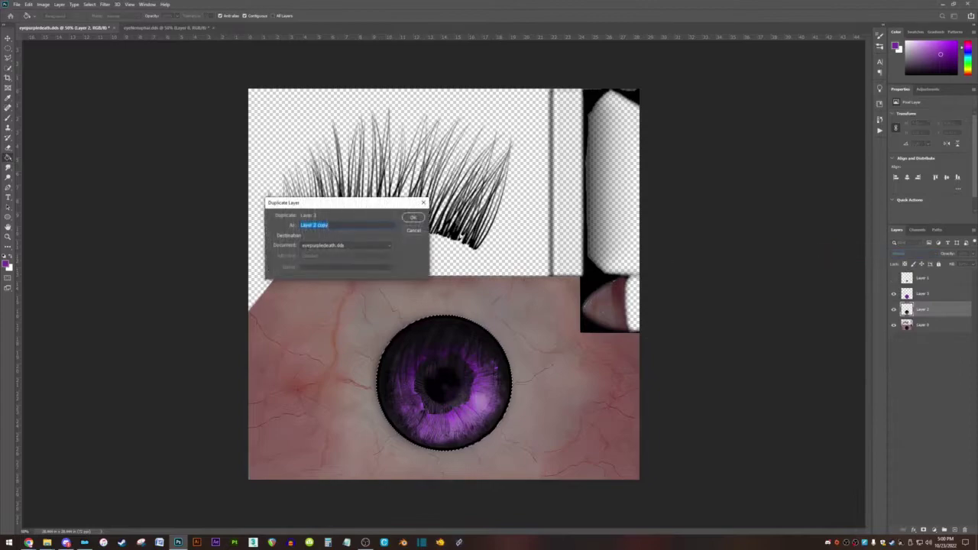
pyautogui.click(413, 217)
pyautogui.click(893, 326)
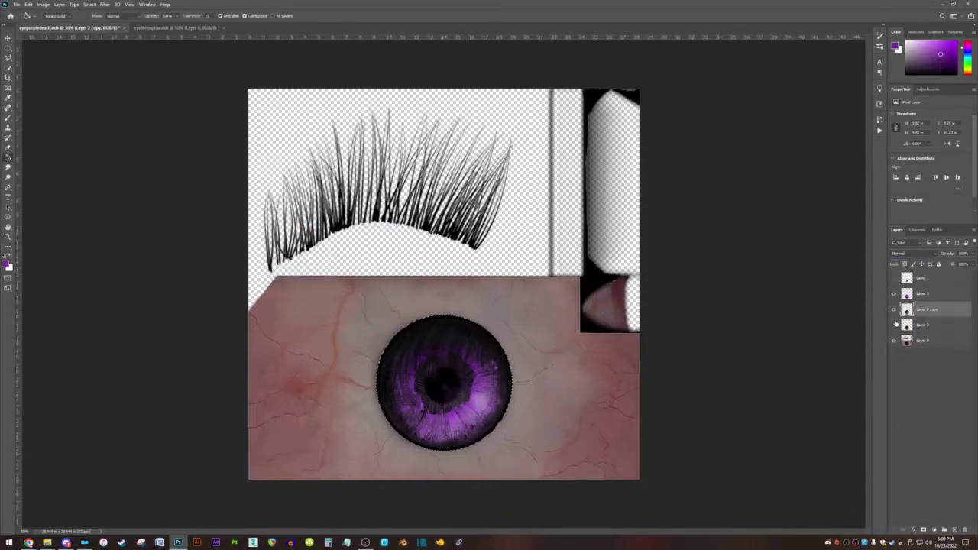
# - Merge the purple Hue layer down into Layer 2 copy and remove the selection
pyautogui.click(924, 293)
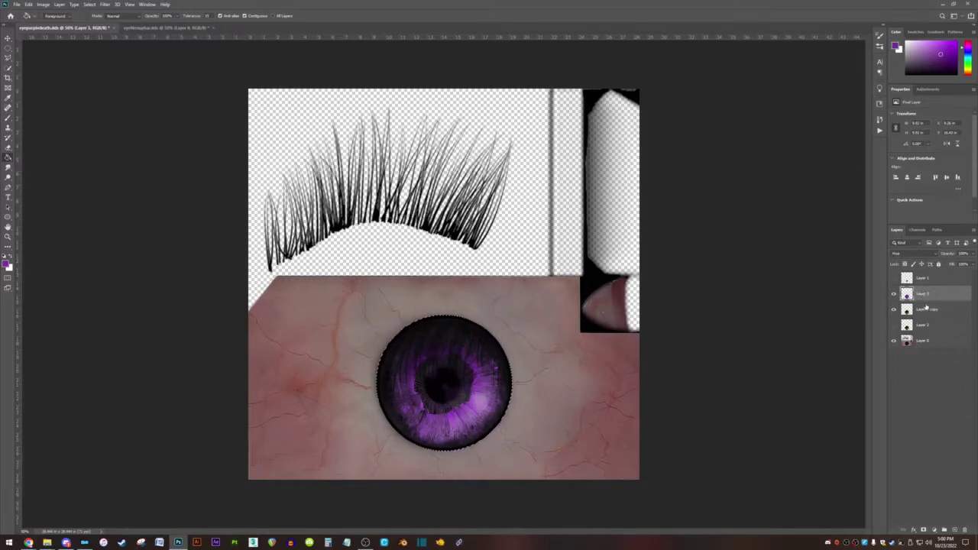
pyautogui.hotkey('ctrl', 'e')
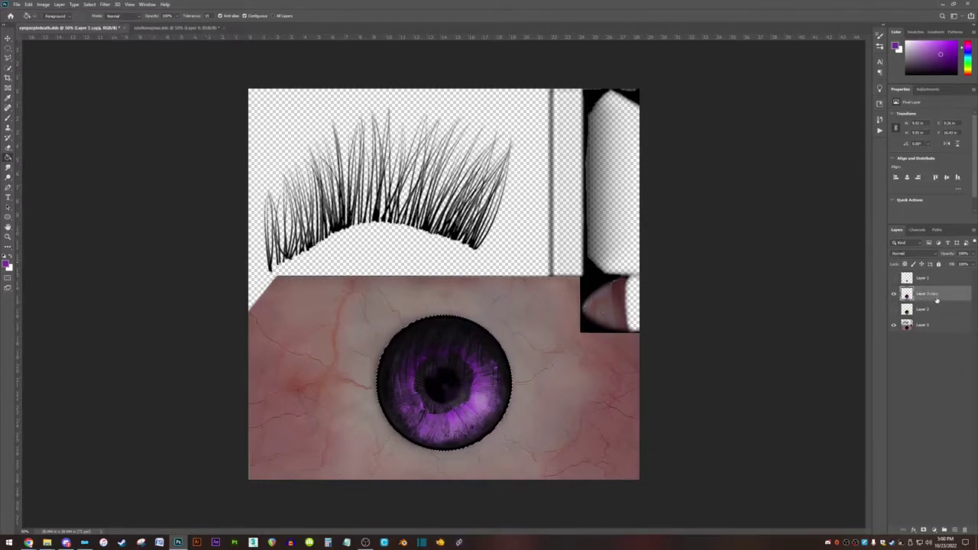
pyautogui.hotkey('ctrl', 'd')
# - Raise the contrast of the merged purple iris layer with Brightness/Contrast, leaving the brightness at 0
pyautogui.click(44, 6)
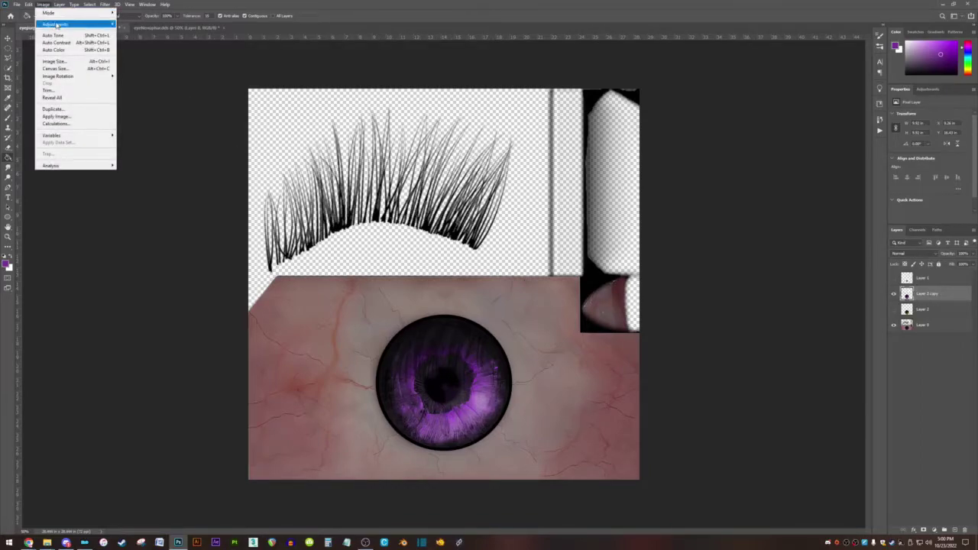
pyautogui.moveTo(57, 25)
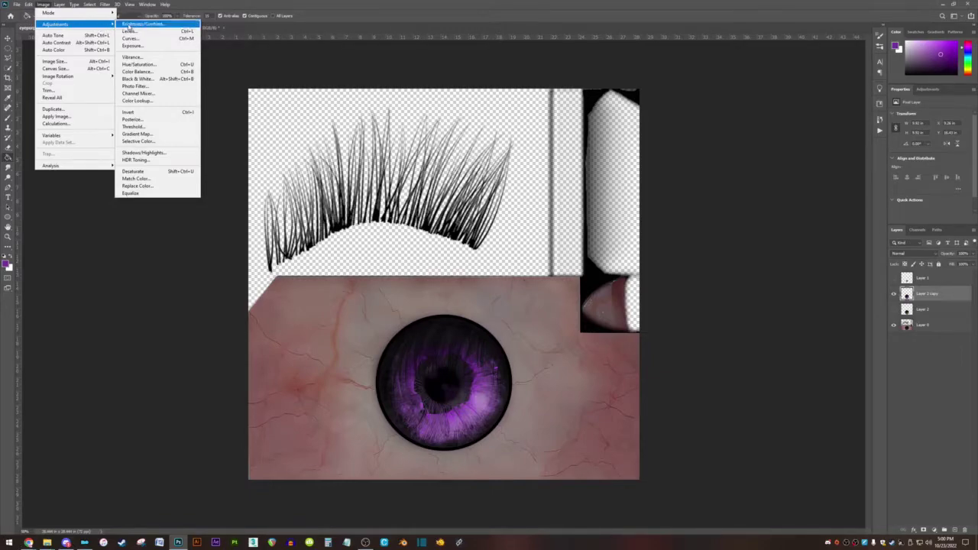
pyautogui.click(137, 25)
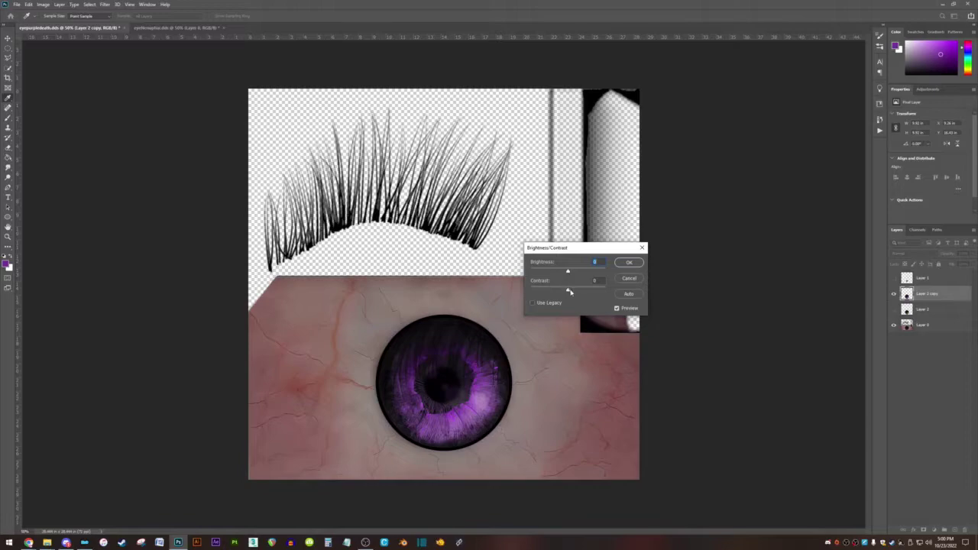
pyautogui.moveTo(592, 293); pyautogui.dragTo(595, 293)
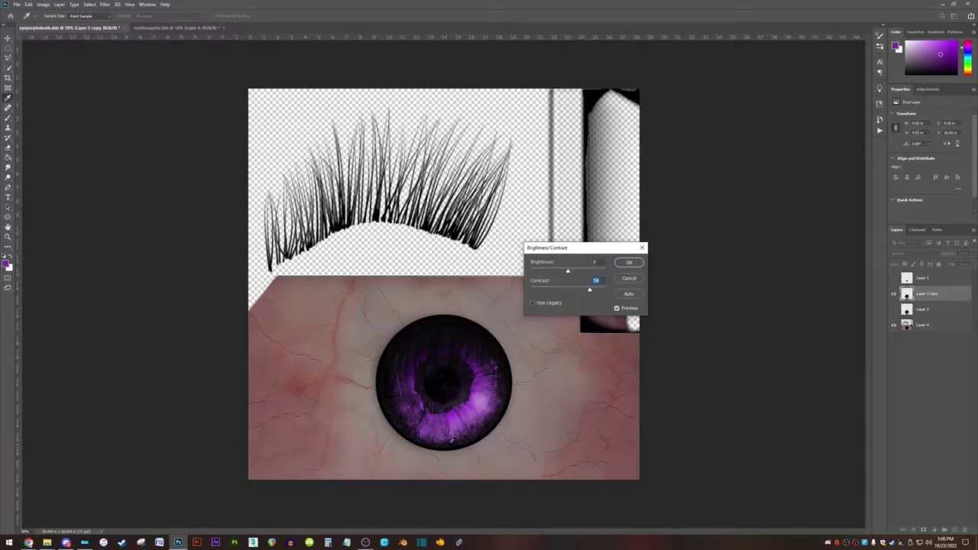
pyautogui.moveTo(586, 293); pyautogui.dragTo(596, 294)
pyautogui.click(629, 262)
pyautogui.press('g')
# - Apply a Vibrance adjustment to the purple iris with vibrance about +30 and saturation about -23
pyautogui.click(44, 5)
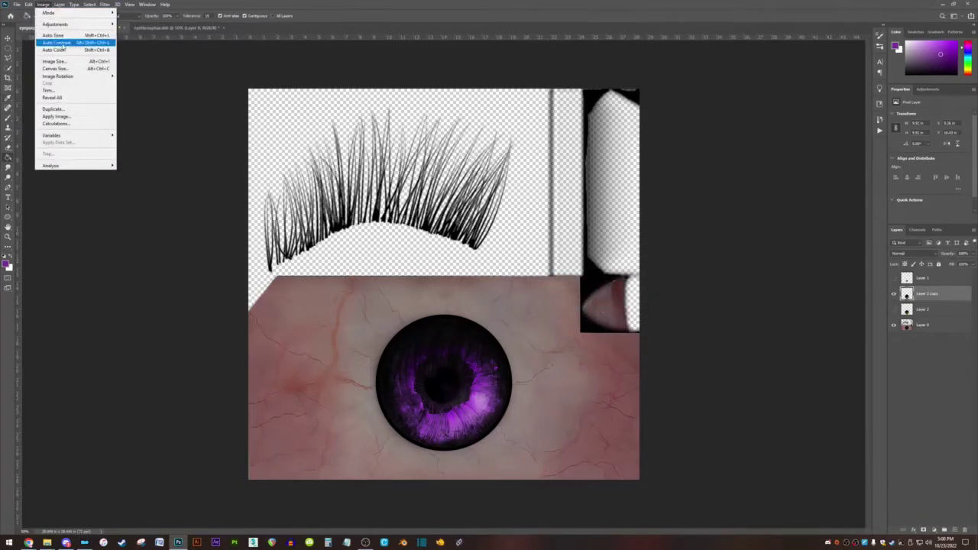
pyautogui.moveTo(61, 26)
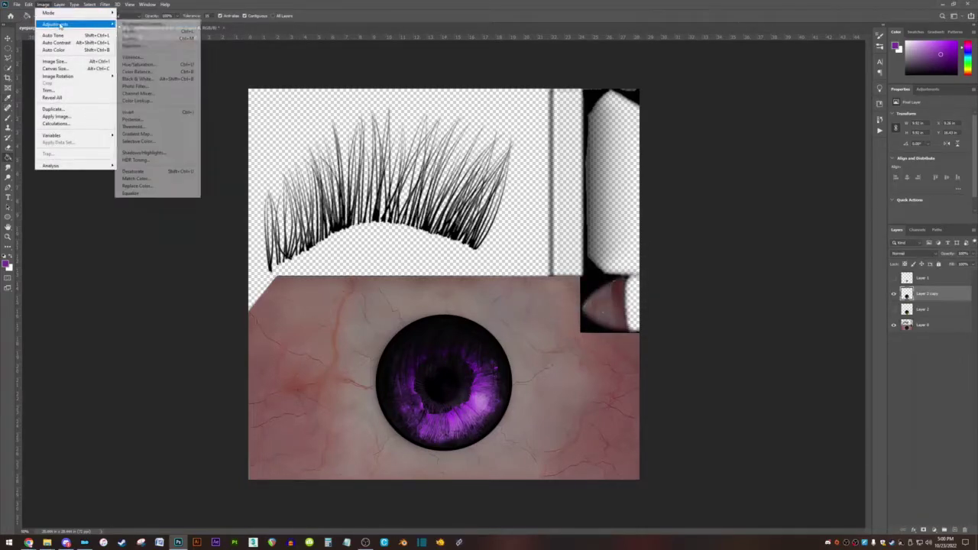
pyautogui.click(160, 61)
pyautogui.moveTo(454, 153); pyautogui.dragTo(444, 173)
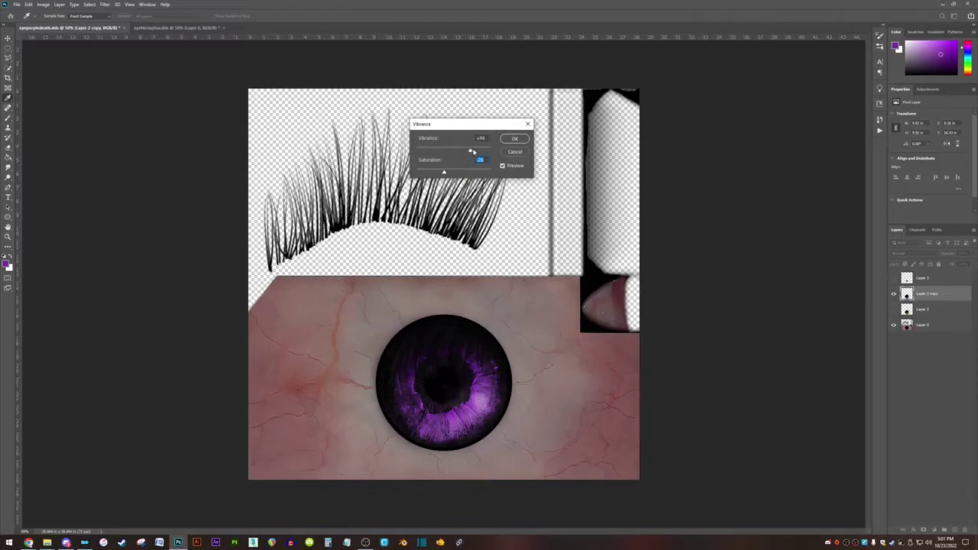
pyautogui.moveTo(466, 151); pyautogui.dragTo(445, 175)
pyautogui.moveTo(464, 152); pyautogui.dragTo(466, 154)
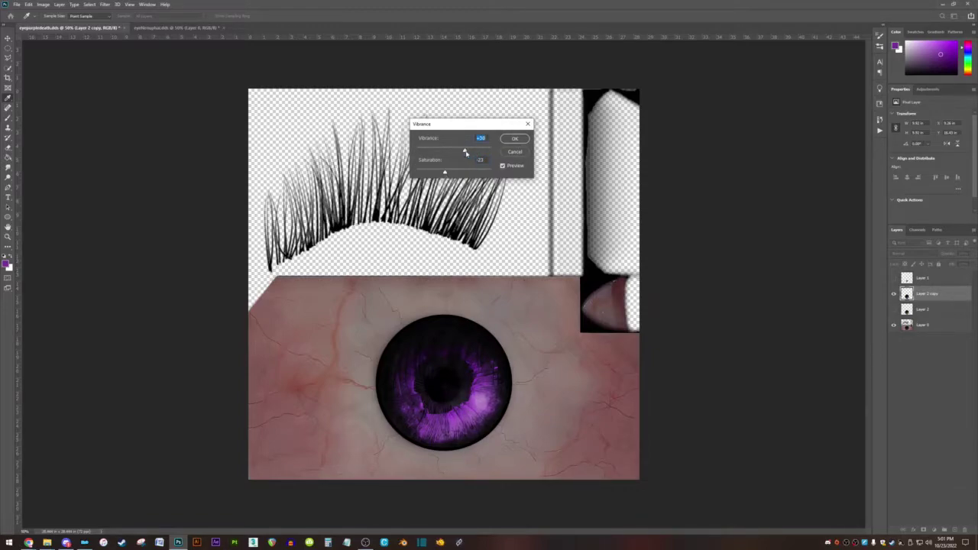
pyautogui.click(515, 139)
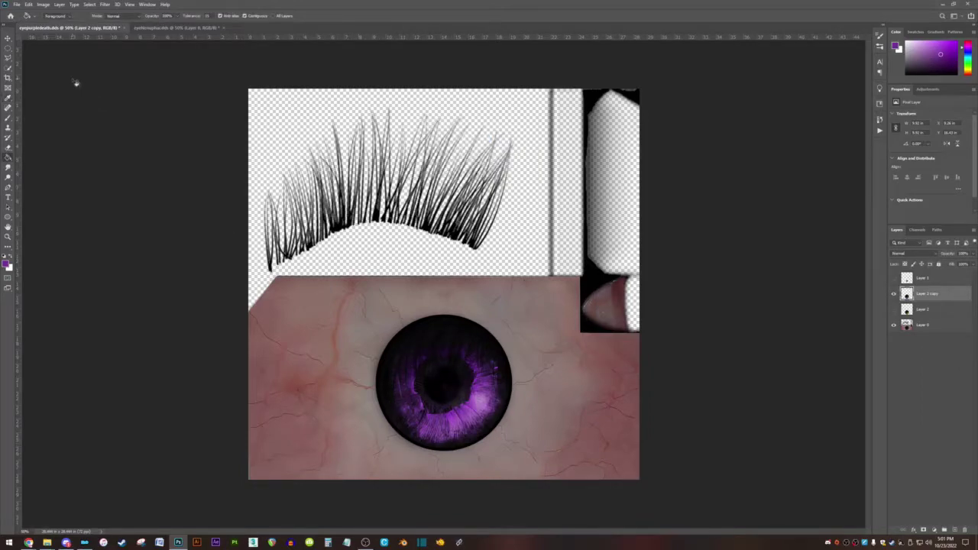
# - Try brightening the purple iris with Levels by lowering the white input level to about 214, and discard the adjustment
pyautogui.click(42, 4)
pyautogui.moveTo(55, 25)
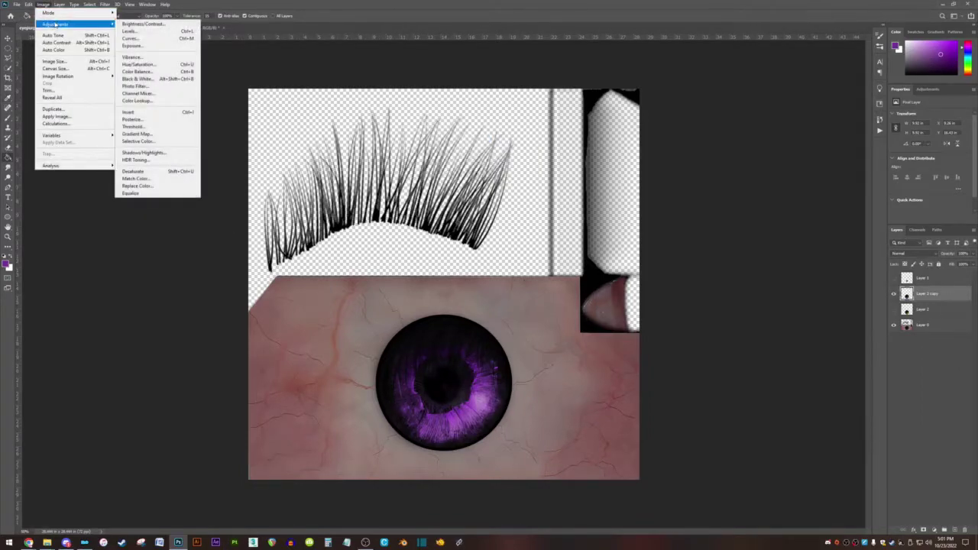
pyautogui.click(154, 32)
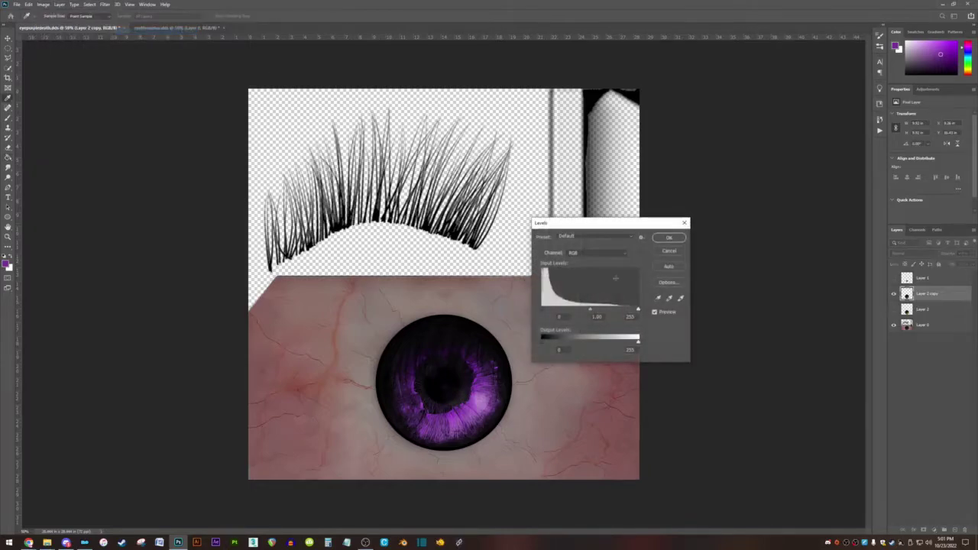
pyautogui.moveTo(592, 313); pyautogui.dragTo(621, 311)
pyautogui.press('Tab')
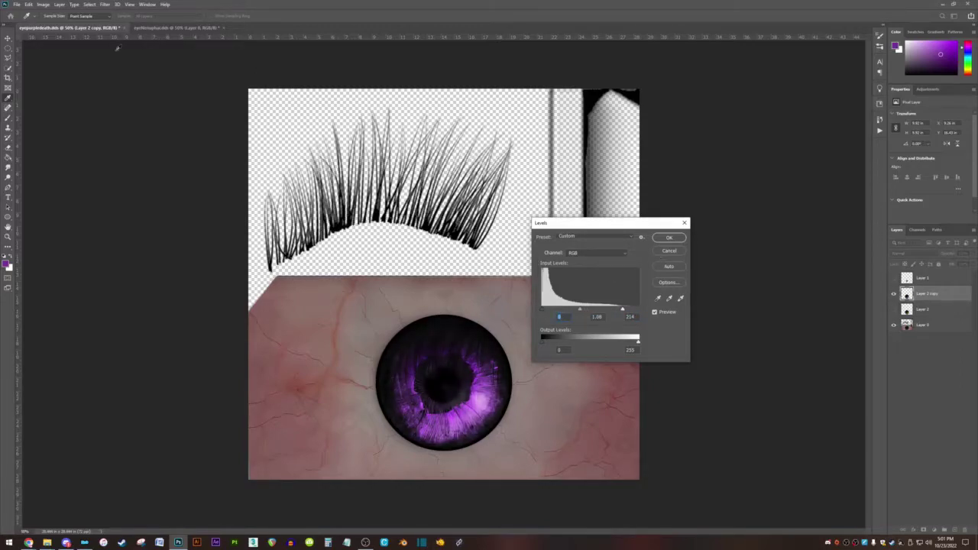
pyautogui.click(677, 252)
# - Try reshaping the RGB curve of the purple iris with several raised points in Curves, and discard the adjustment
pyautogui.click(43, 4)
pyautogui.moveTo(69, 23)
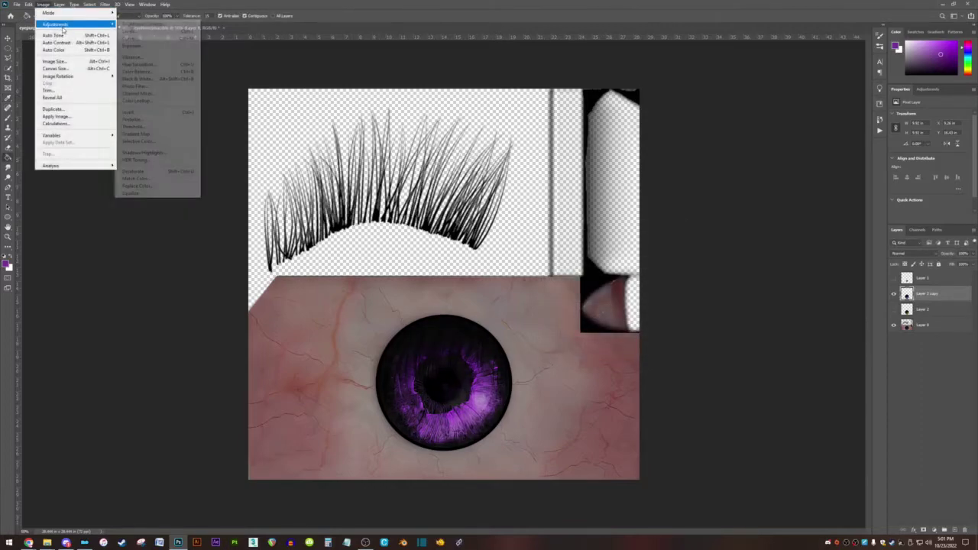
pyautogui.click(131, 38)
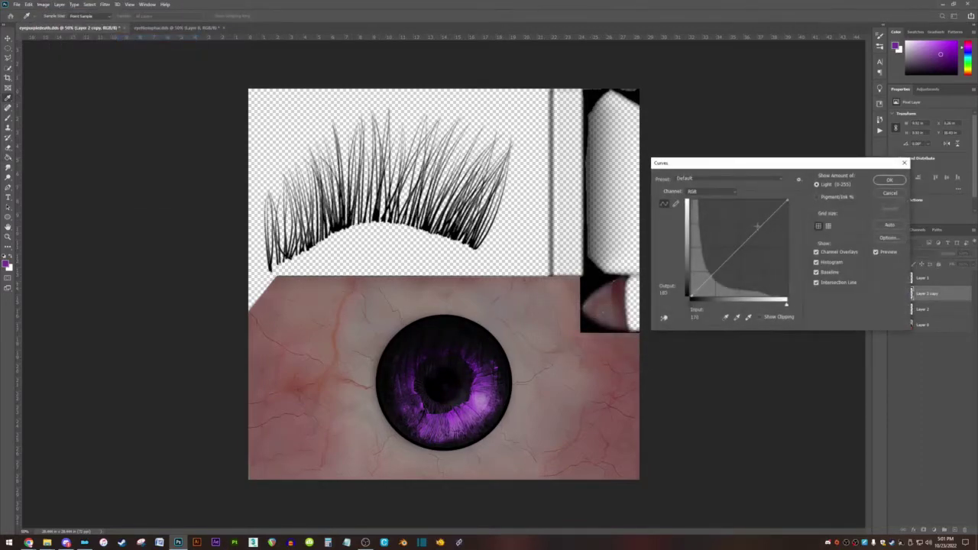
pyautogui.moveTo(756, 230); pyautogui.dragTo(750, 220)
pyautogui.moveTo(711, 268)
pyautogui.mouseDown()
pyautogui.moveTo(743, 250)
pyautogui.moveTo(739, 238)
pyautogui.mouseUp()
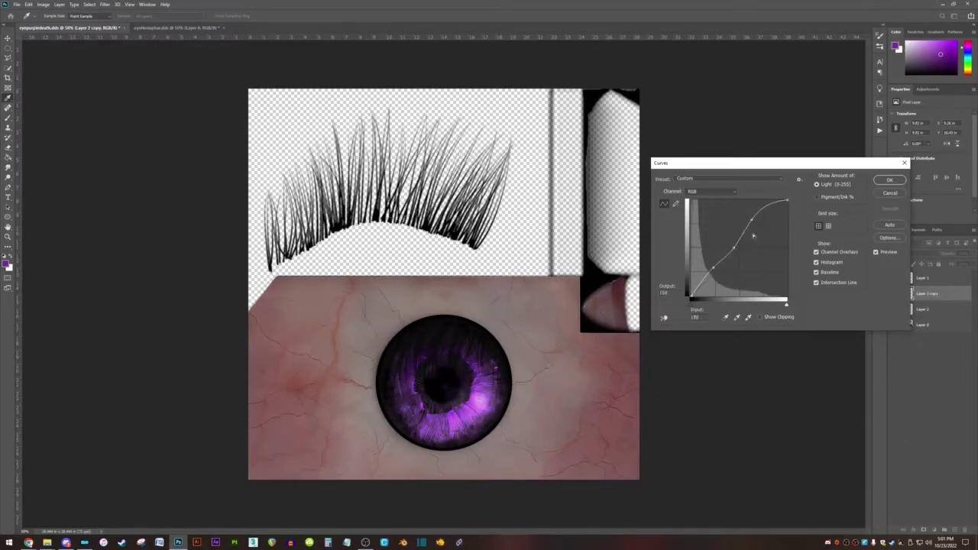
pyautogui.moveTo(753, 218); pyautogui.dragTo(734, 236)
pyautogui.moveTo(713, 267)
pyautogui.mouseDown()
pyautogui.moveTo(716, 281)
pyautogui.moveTo(712, 267)
pyautogui.mouseUp()
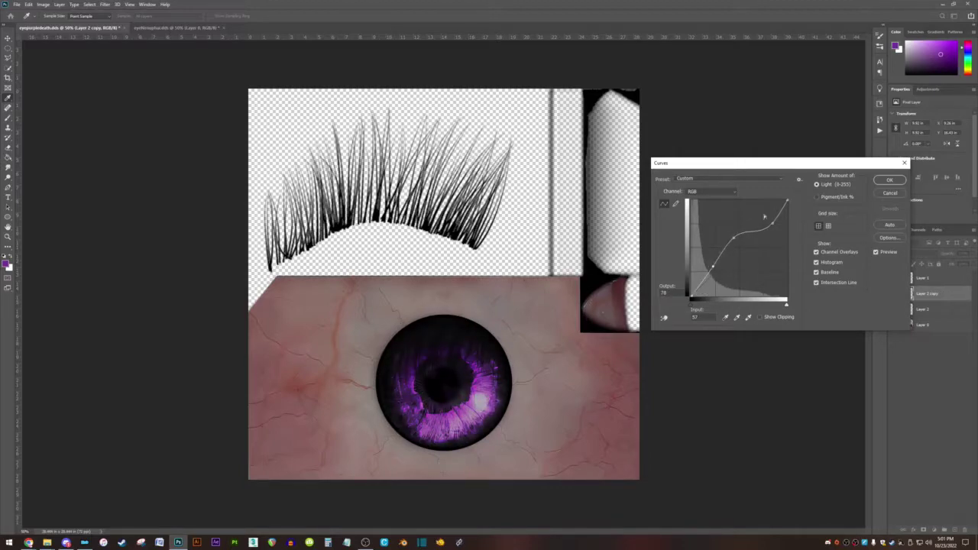
pyautogui.click(891, 193)
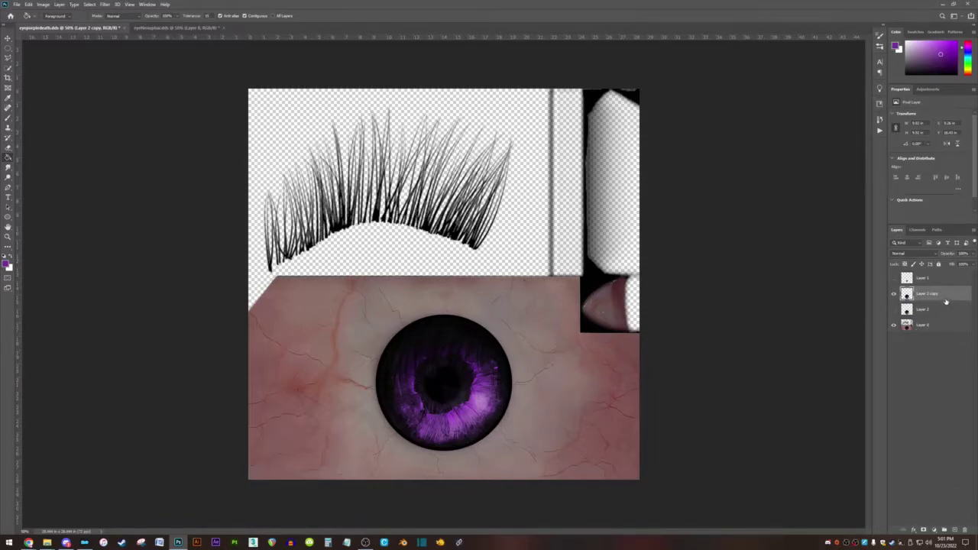
# - Add a new empty layer above the purple iris copy and set the foreground colour to a saturated turquoise
pyautogui.hotkey('ctrl', 'j')
pyautogui.click(7, 265)
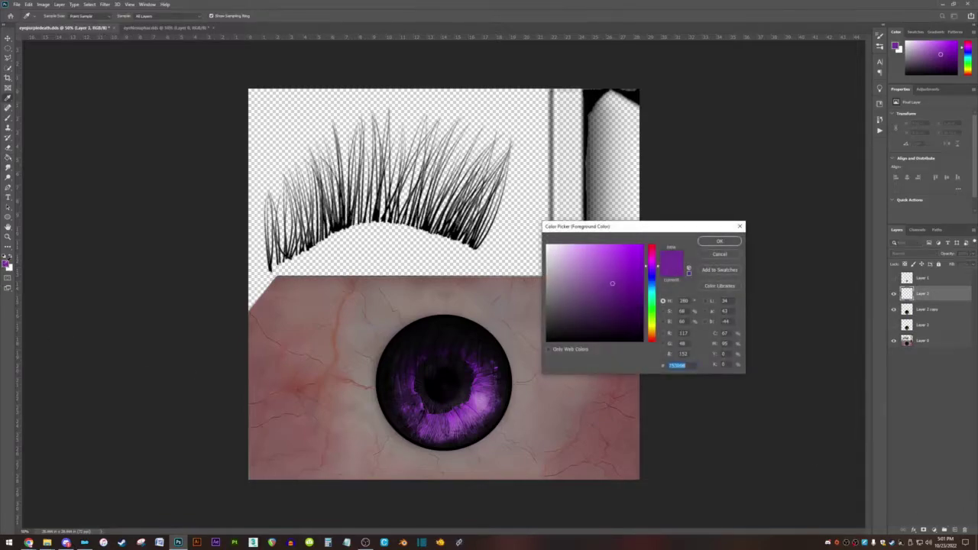
pyautogui.moveTo(651, 289); pyautogui.dragTo(641, 270)
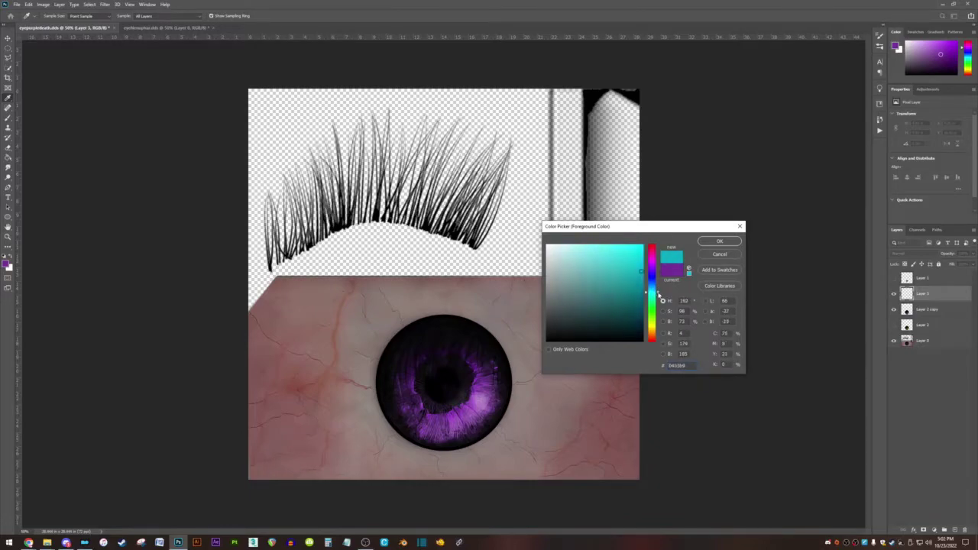
pyautogui.click(721, 243)
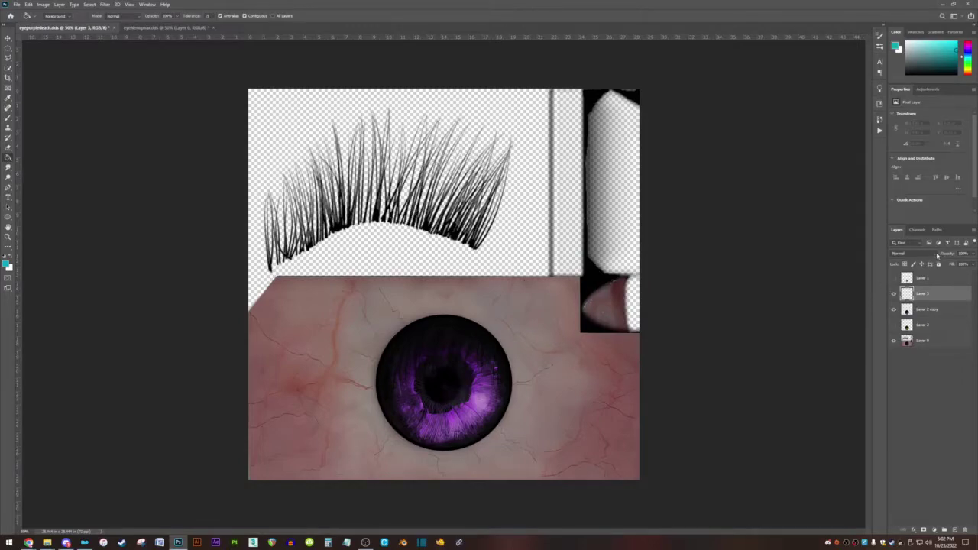
# - Set the new layer's blend mode to Color and paint turquoise over the lower part of the iris with the Brush tool
pyautogui.click(937, 255)
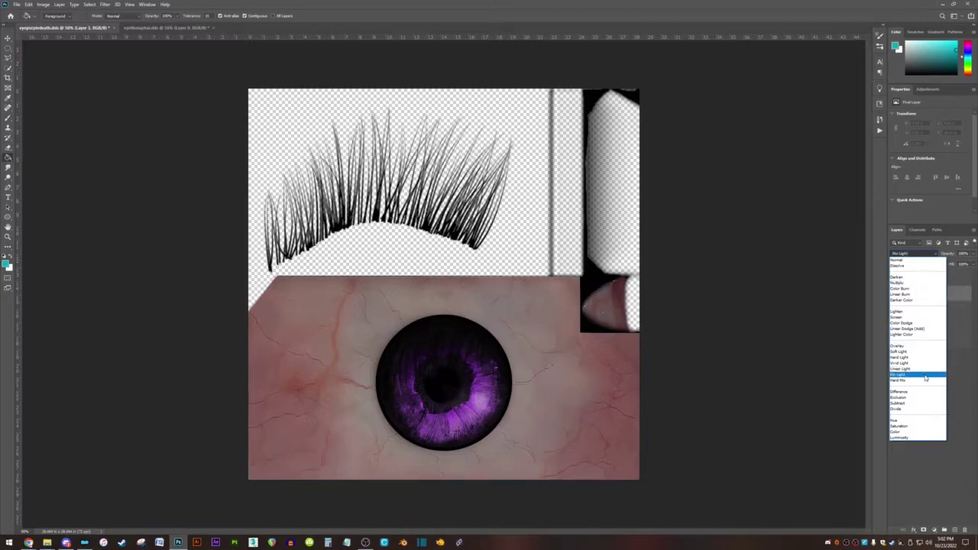
pyautogui.click(903, 433)
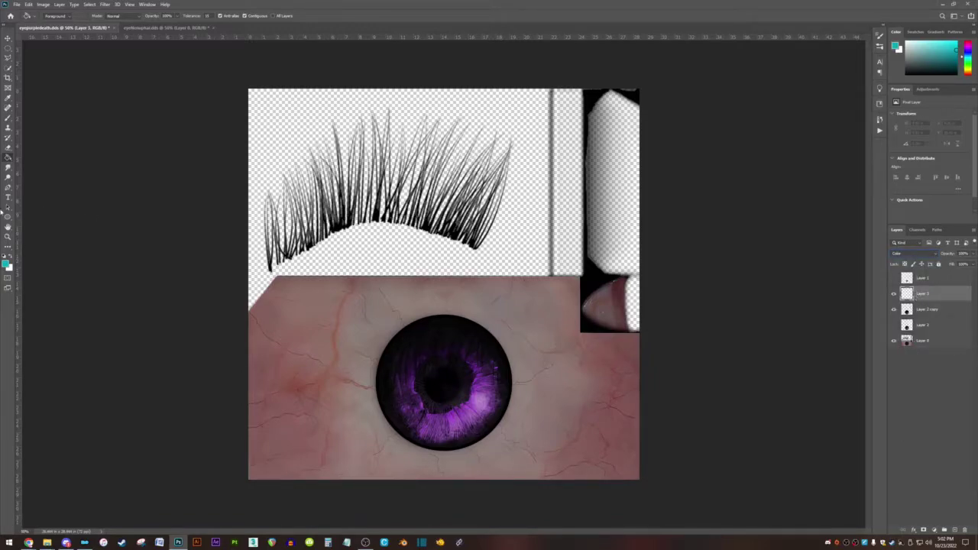
pyautogui.click(7, 119)
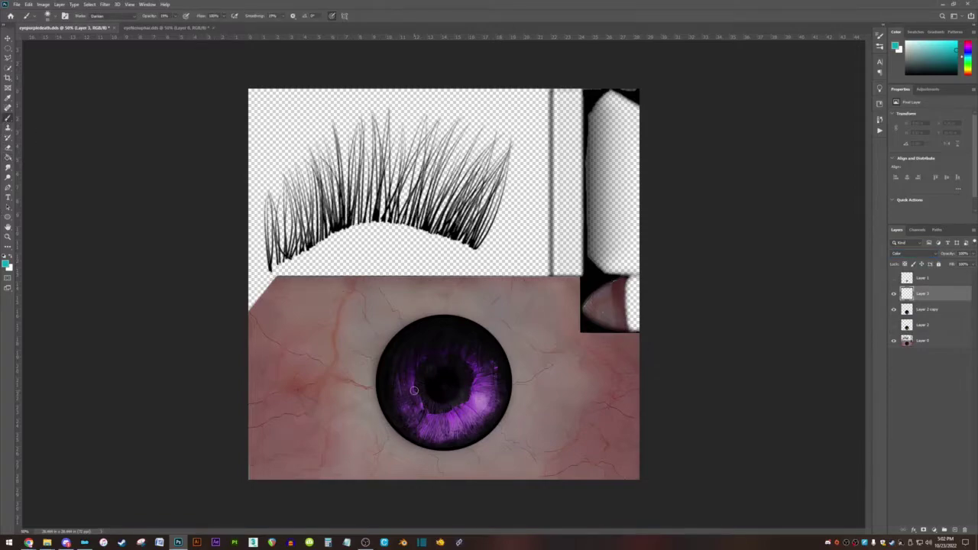
pyautogui.rightClick(8, 119)
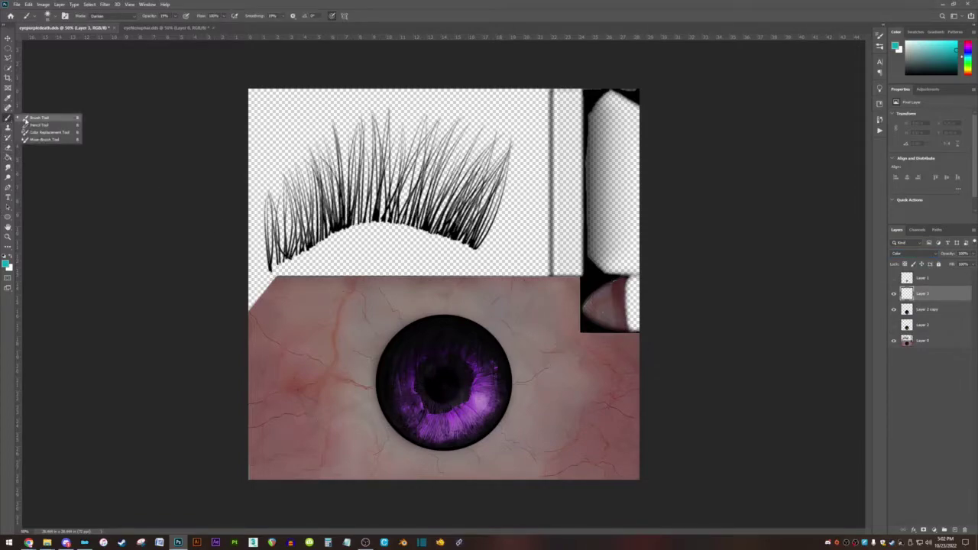
pyautogui.click(45, 119)
pyautogui.rightClick(430, 426)
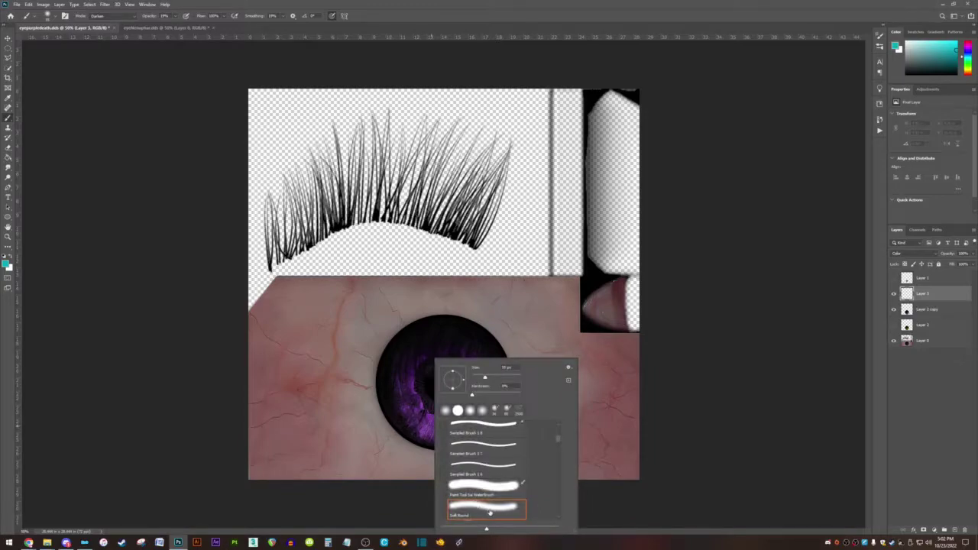
pyautogui.press('Return')
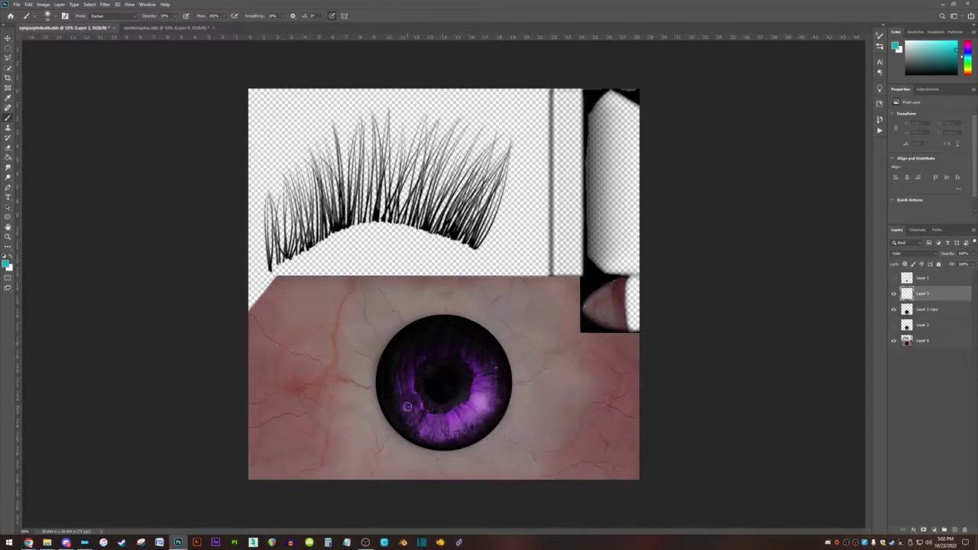
pyautogui.moveTo(412, 413)
pyautogui.mouseDown()
pyautogui.moveTo(432, 438)
pyautogui.moveTo(432, 423)
pyautogui.moveTo(453, 435)
pyautogui.moveTo(458, 420)
pyautogui.moveTo(465, 430)
pyautogui.moveTo(488, 414)
pyautogui.moveTo(445, 422)
pyautogui.moveTo(432, 438)
pyautogui.moveTo(401, 407)
pyautogui.moveTo(454, 435)
pyautogui.moveTo(480, 425)
pyautogui.moveTo(494, 399)
pyautogui.moveTo(484, 391)
pyautogui.moveTo(498, 401)
pyautogui.moveTo(482, 423)
pyautogui.moveTo(444, 432)
pyautogui.moveTo(420, 430)
pyautogui.moveTo(398, 408)
pyautogui.mouseUp()
# - Change the turquoise paint layer's blend mode to Hard Mix and lower its opacity to about 45%
pyautogui.click(936, 256)
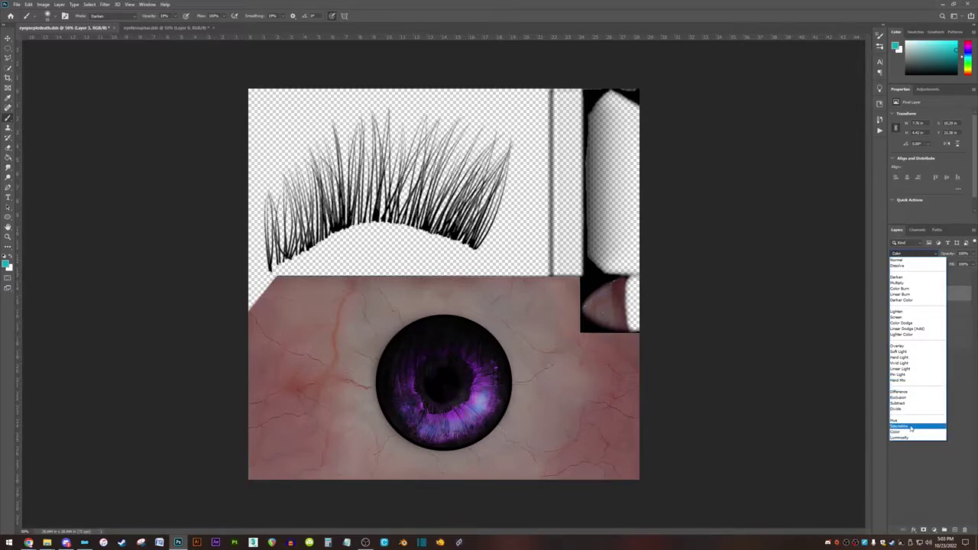
pyautogui.click(911, 382)
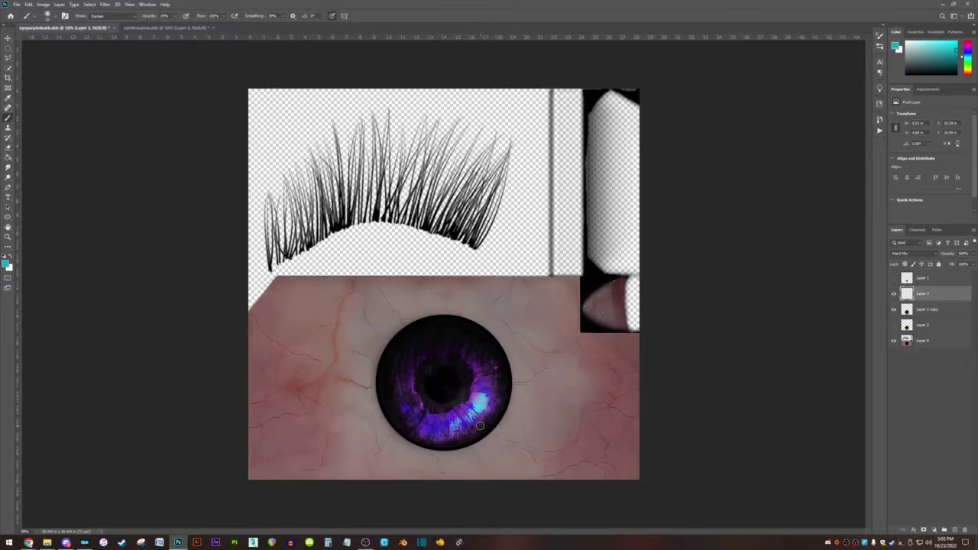
pyautogui.click(970, 255)
pyautogui.click(954, 264)
pyautogui.moveTo(955, 264); pyautogui.dragTo(952, 265)
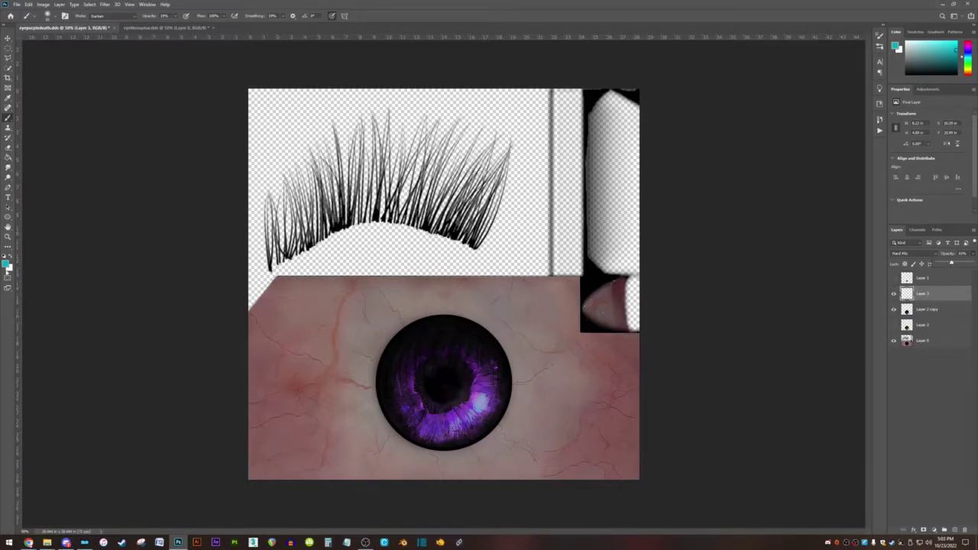
# - Smudge the turquoise paint over the iris highlight using the Smudge tool with an enlarged soft round brush
pyautogui.click(8, 148)
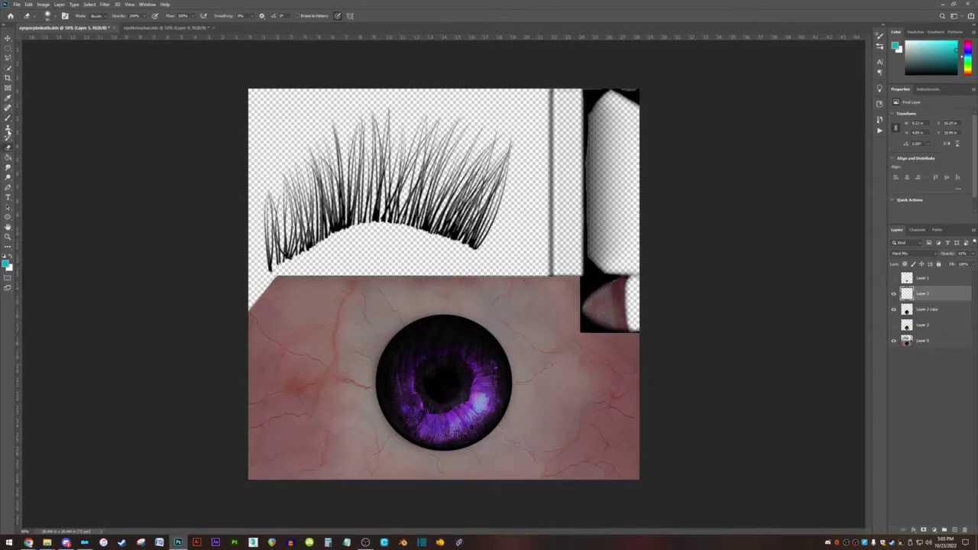
pyautogui.click(8, 169)
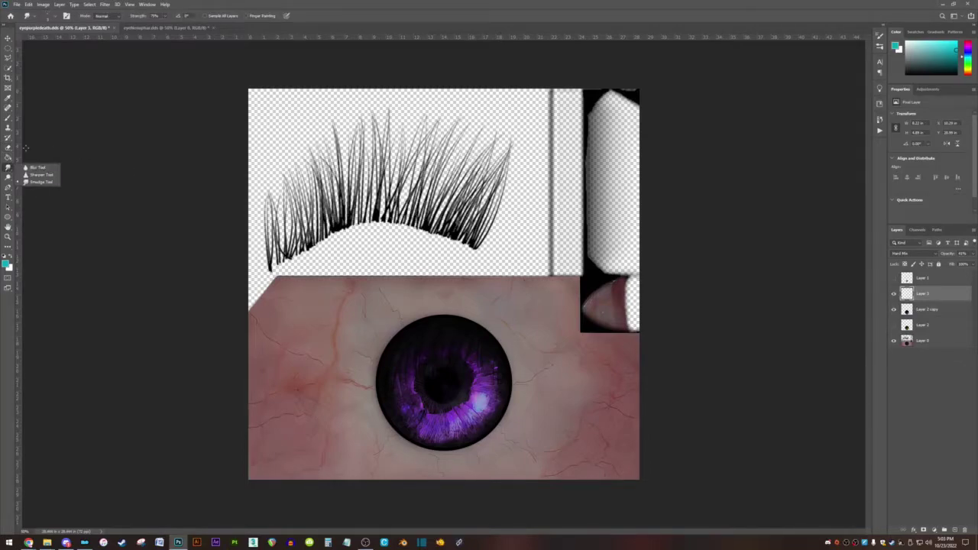
pyautogui.rightClick(474, 363)
pyautogui.click(516, 508)
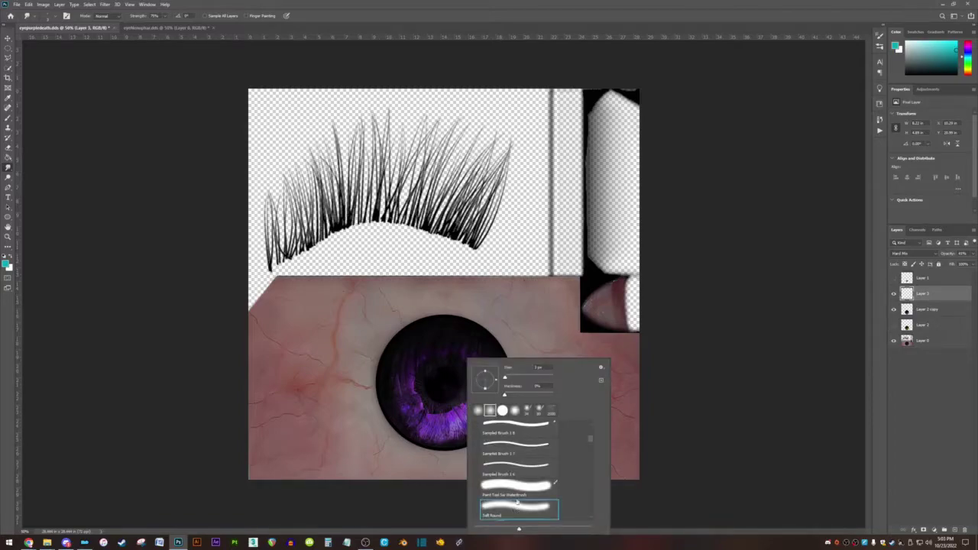
pyautogui.moveTo(504, 378); pyautogui.dragTo(524, 379)
pyautogui.click(462, 23)
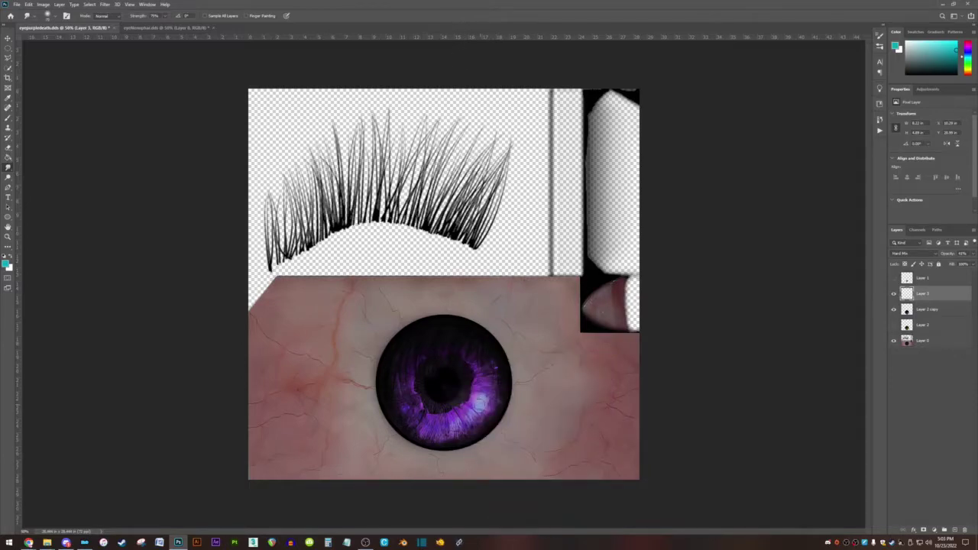
pyautogui.moveTo(485, 409); pyautogui.dragTo(482, 398)
# - Merge the turquoise paint layer into the iris layer Layer 2 copy, and toggle the merged layer's visibility to compare
pyautogui.click(926, 311)
pyautogui.click(924, 293)
pyautogui.hotkey('ctrl', 'e')
pyautogui.click(893, 293)
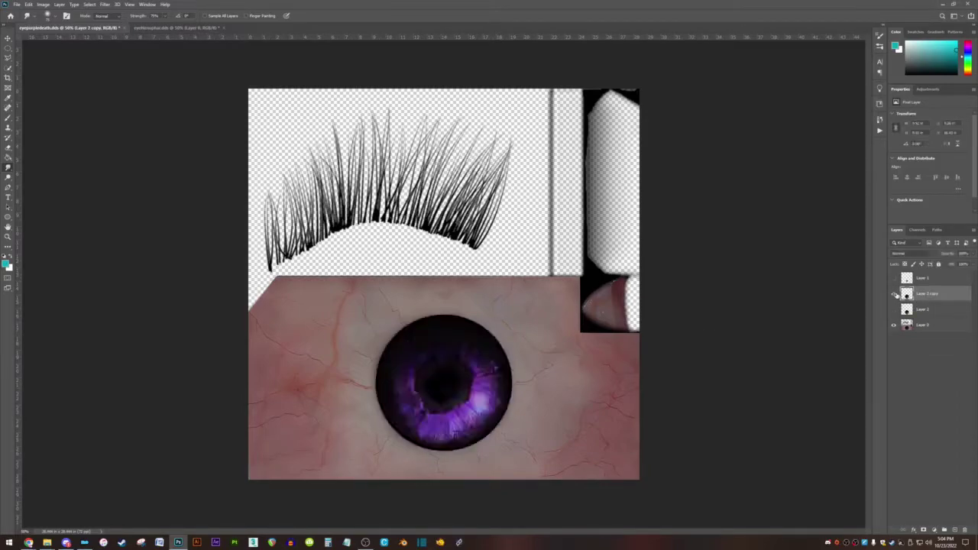
pyautogui.click(8, 49)
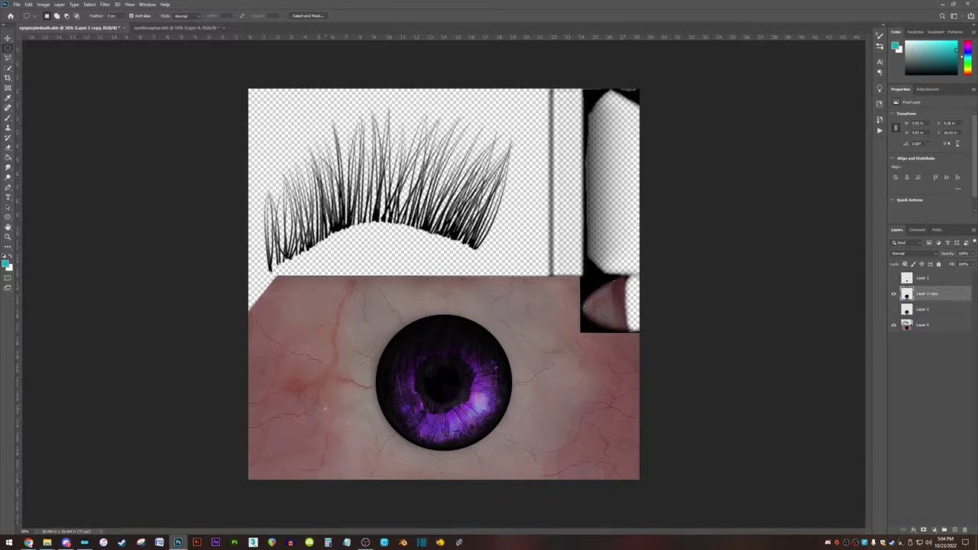
pyautogui.click(893, 295)
pyautogui.click(893, 295)
# - Duplicate the eyeball base Layer 0 and hide the original layer
pyautogui.click(914, 328)
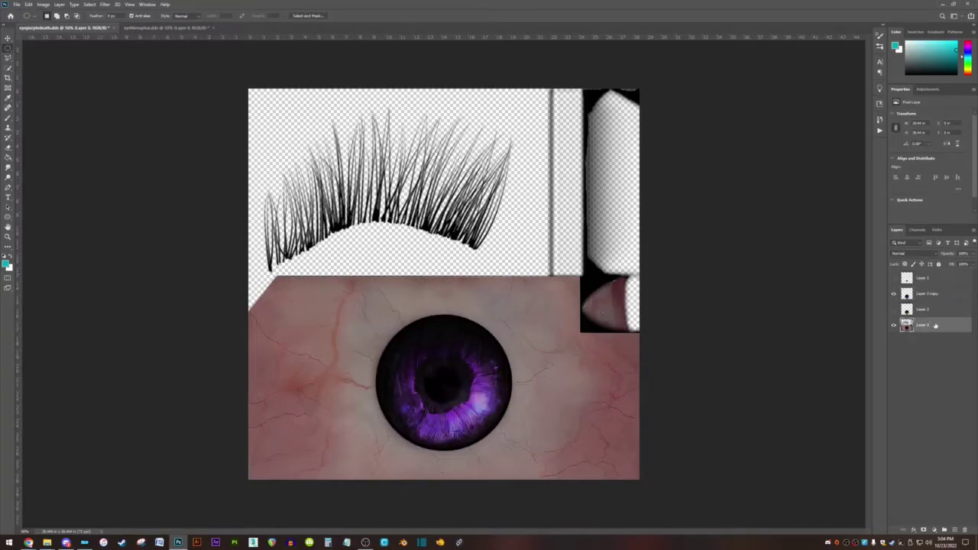
pyautogui.rightClick(930, 327)
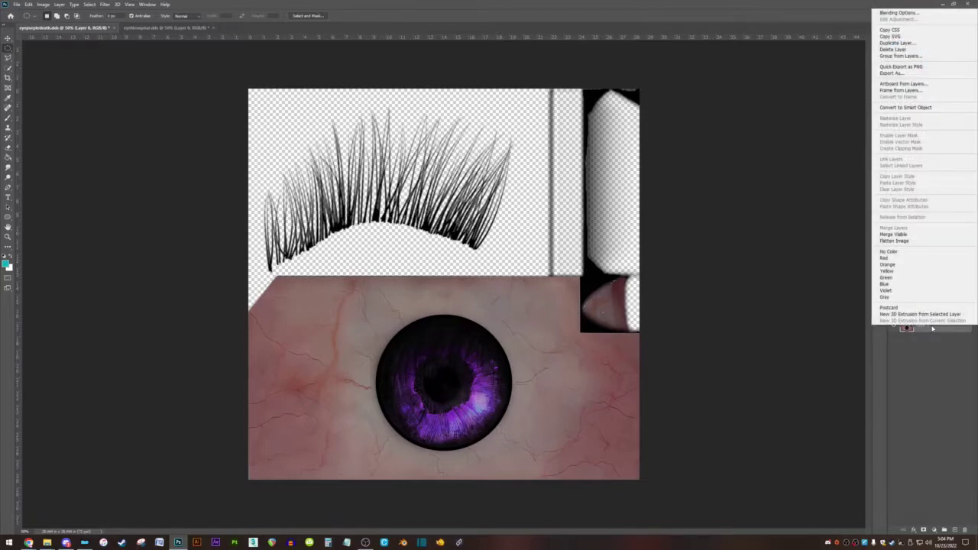
pyautogui.click(895, 43)
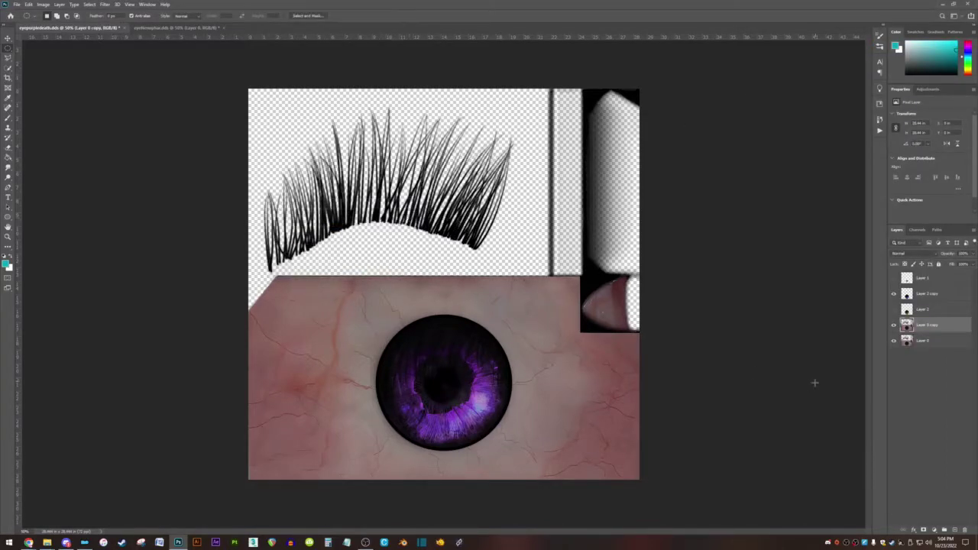
pyautogui.click(896, 342)
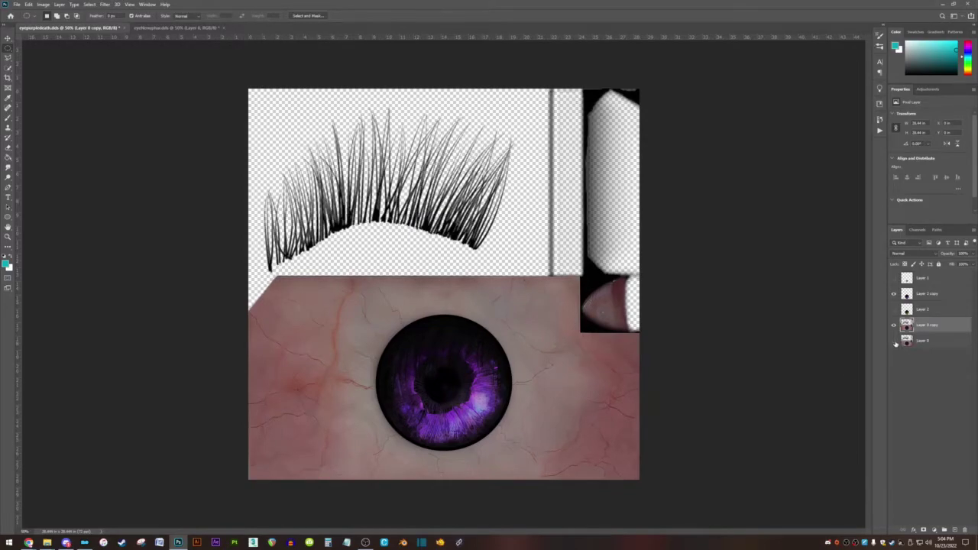
# - Add a new empty layer directly above Layer 0 copy
pyautogui.click(921, 341)
pyautogui.click(926, 326)
pyautogui.click(953, 528)
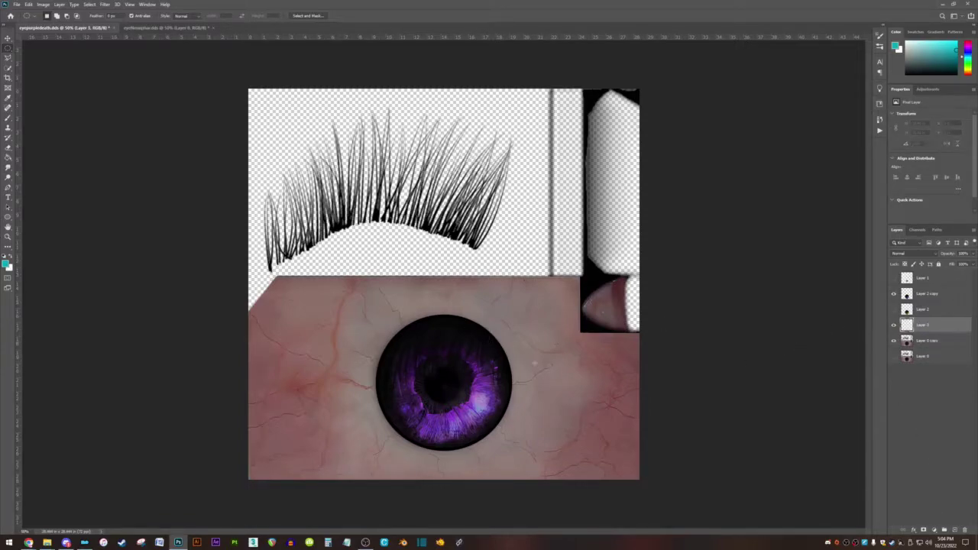
# - Try Hue/Saturation on Layer 0 copy with hue -3, saturation about +59 and lightness about -56, and discard the adjustment
pyautogui.click(913, 342)
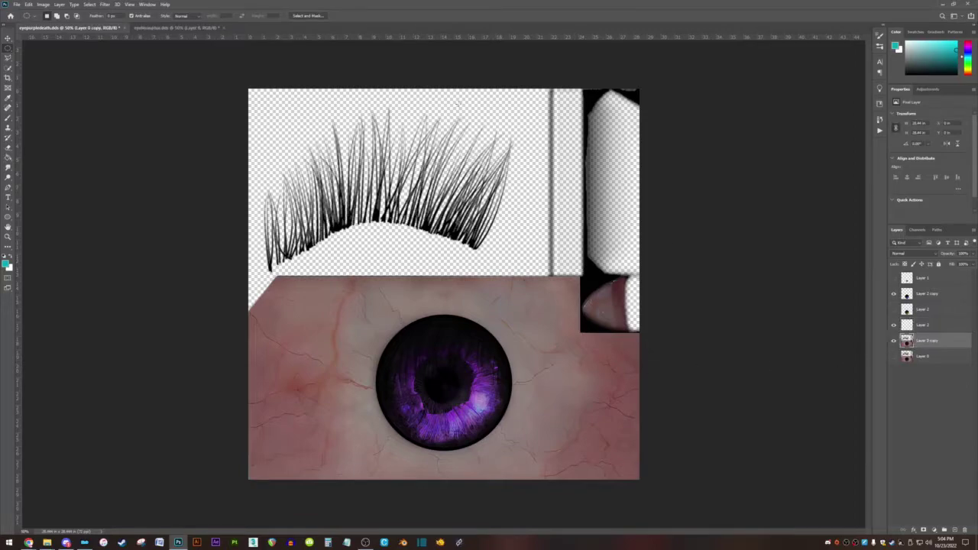
pyautogui.click(44, 4)
pyautogui.moveTo(69, 23)
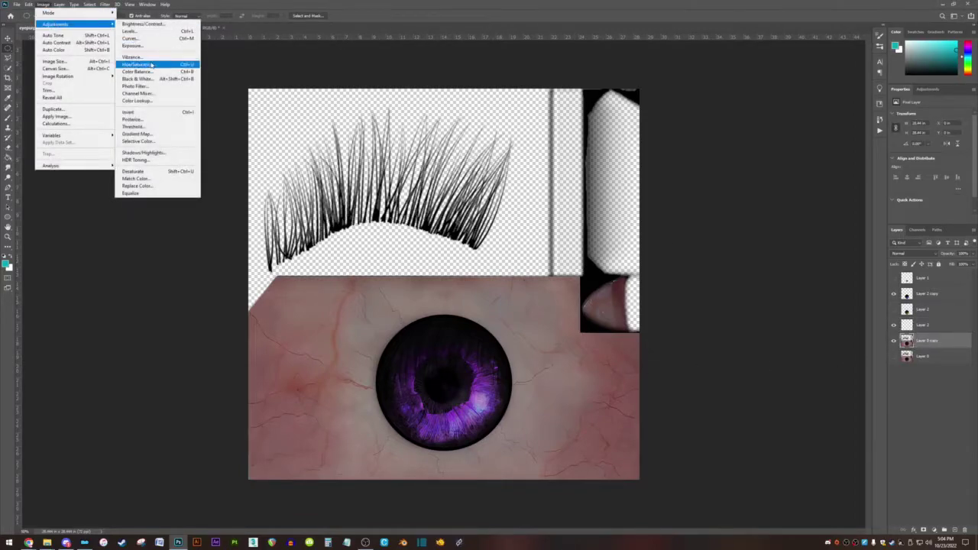
pyautogui.click(152, 65)
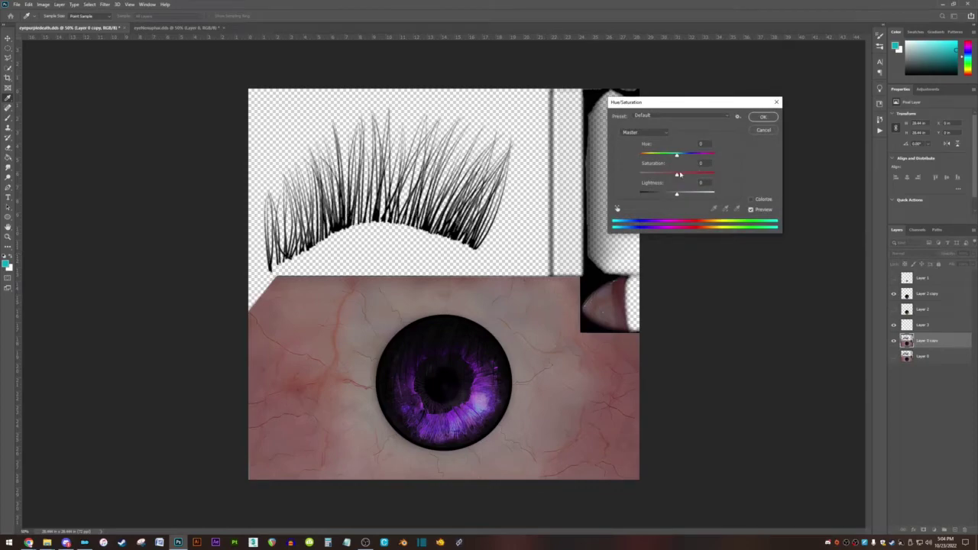
pyautogui.moveTo(680, 156); pyautogui.dragTo(655, 195)
pyautogui.moveTo(702, 175); pyautogui.dragTo(698, 176)
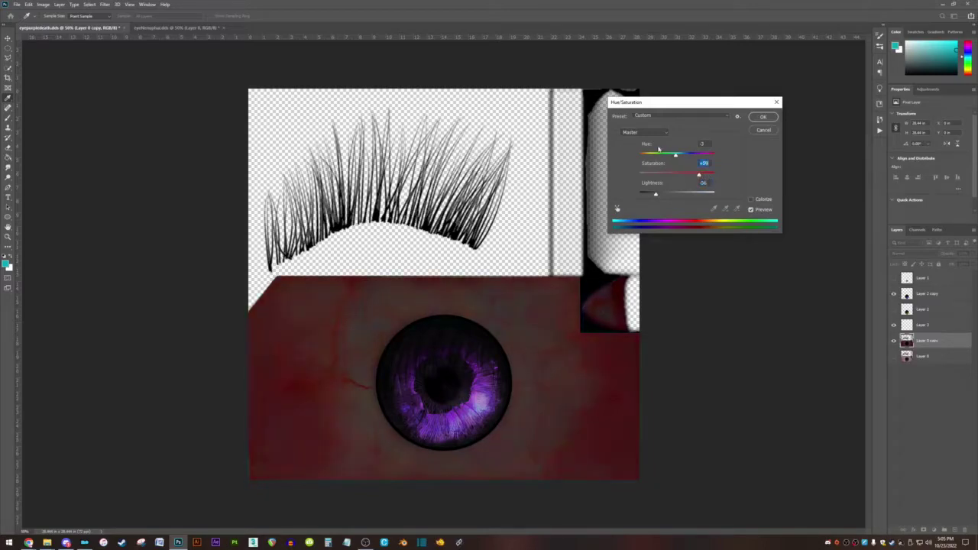
pyautogui.click(646, 132)
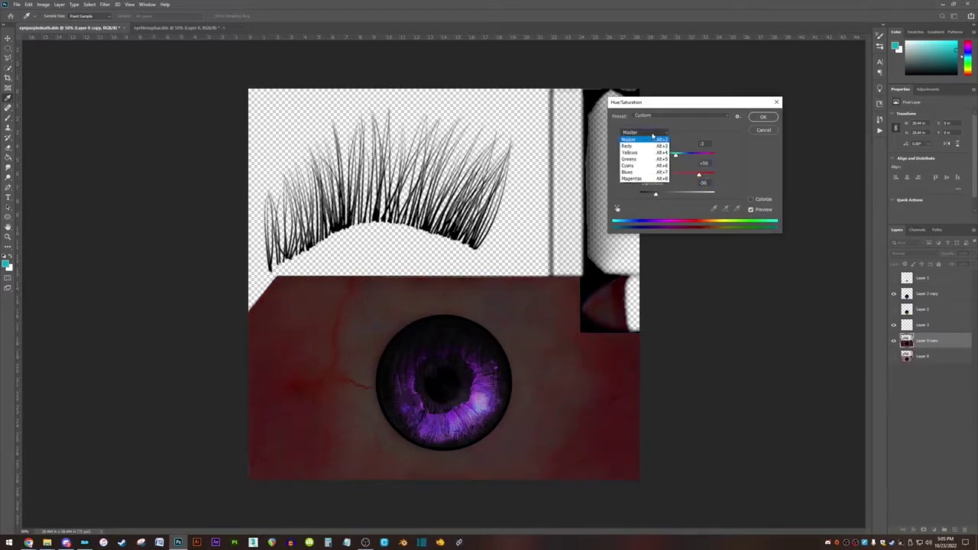
pyautogui.click(773, 132)
pyautogui.click(764, 130)
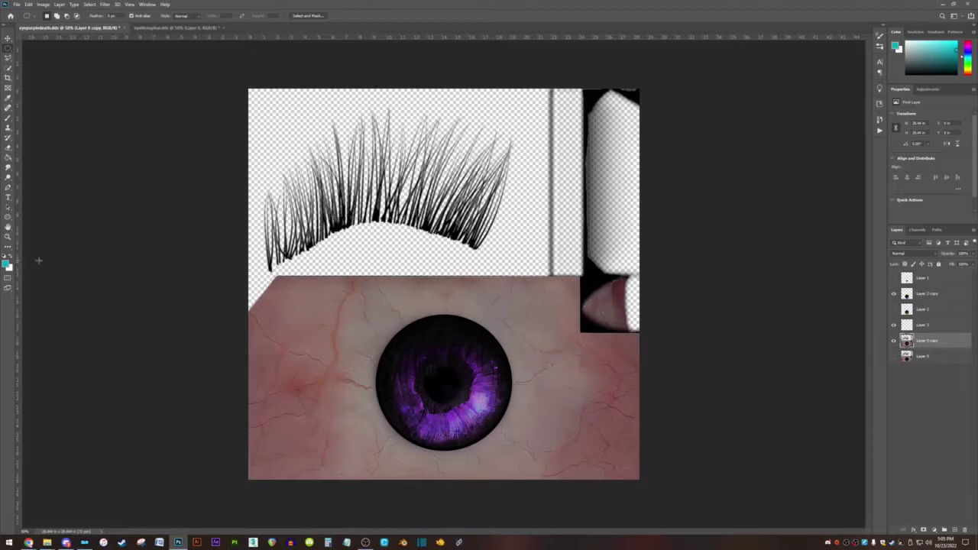
# - Set the foreground colour to dark red and fill the empty layer above Layer 0 copy with the Paint Bucket
pyautogui.click(7, 263)
pyautogui.click(654, 256)
pyautogui.moveTo(654, 256)
pyautogui.mouseDown()
pyautogui.moveTo(659, 243)
pyautogui.moveTo(625, 304)
pyautogui.mouseUp()
pyautogui.click(634, 250)
pyautogui.click(717, 242)
pyautogui.press('m')
pyautogui.click(922, 327)
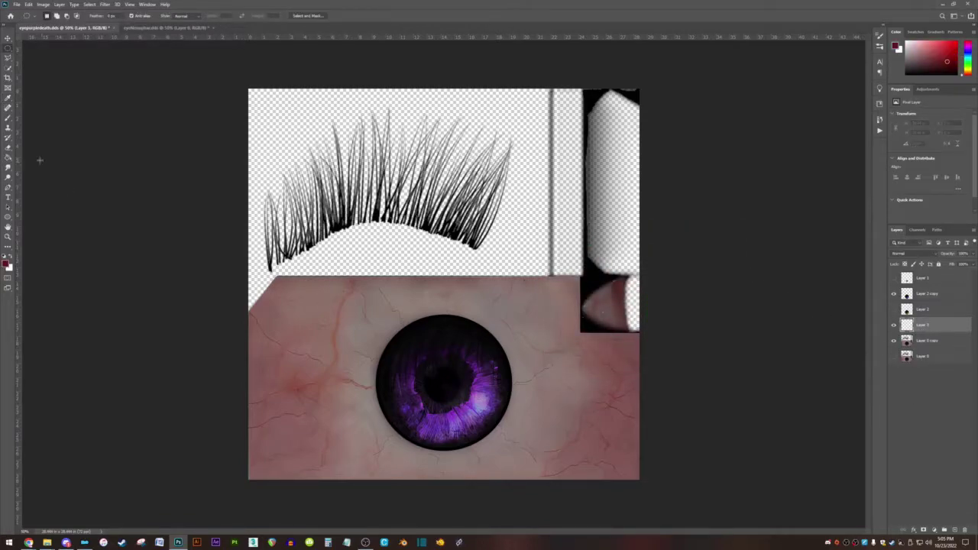
pyautogui.click(7, 157)
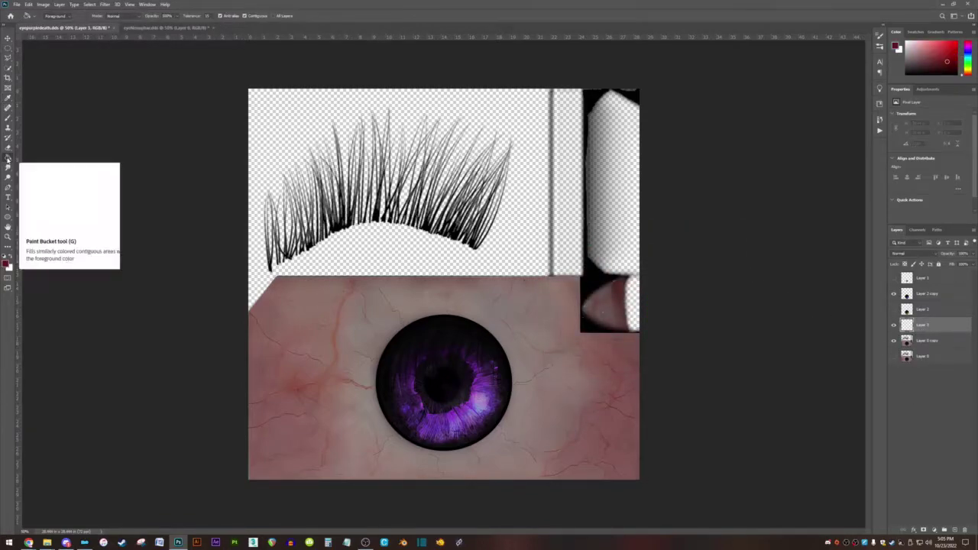
pyautogui.click(433, 252)
# - Set the dark red layer's blend mode to Overlay and toggle its visibility to compare the effect on the eyeball
pyautogui.click(919, 254)
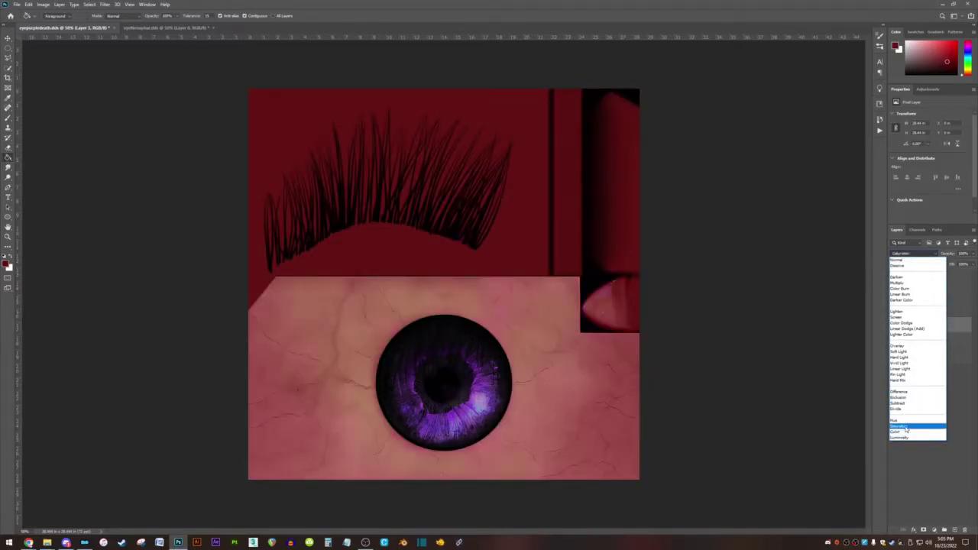
pyautogui.click(909, 347)
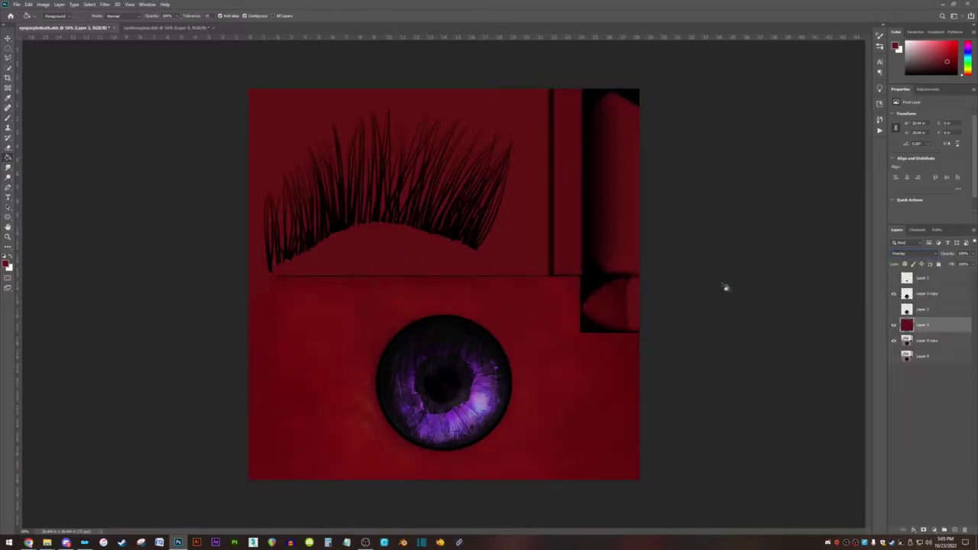
pyautogui.click(894, 325)
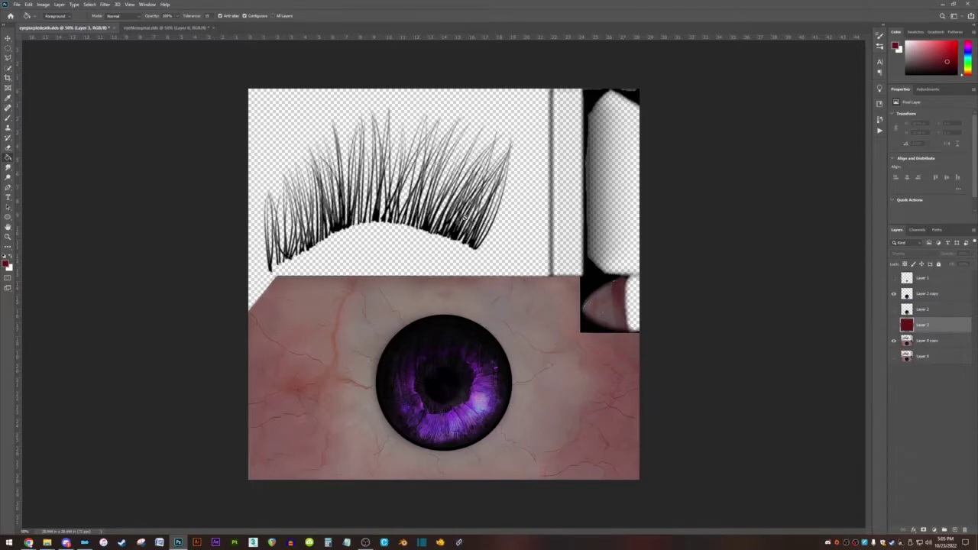
pyautogui.click(894, 325)
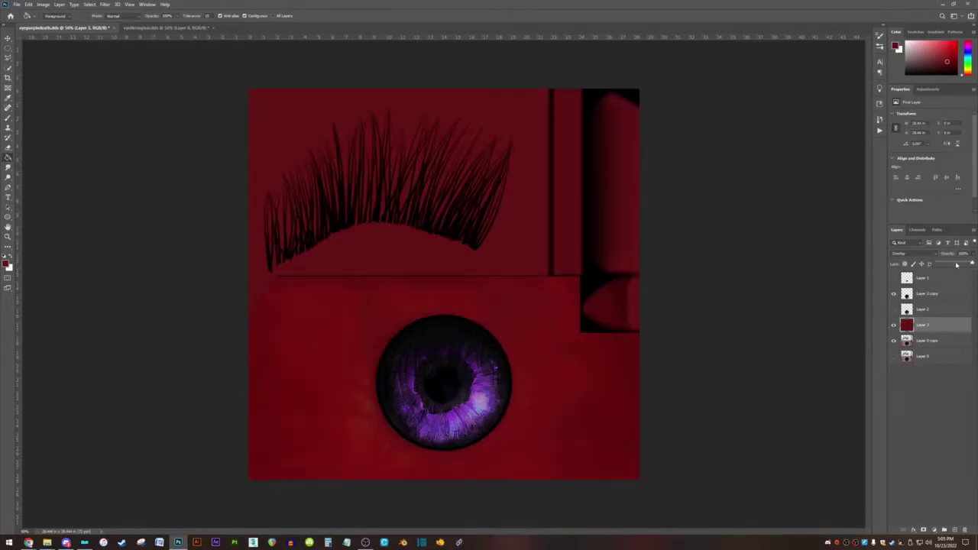
# - Try the dark red layer at 47% opacity, and replace it with a new empty layer above Layer 0 copy
pyautogui.moveTo(956, 264); pyautogui.dragTo(954, 265)
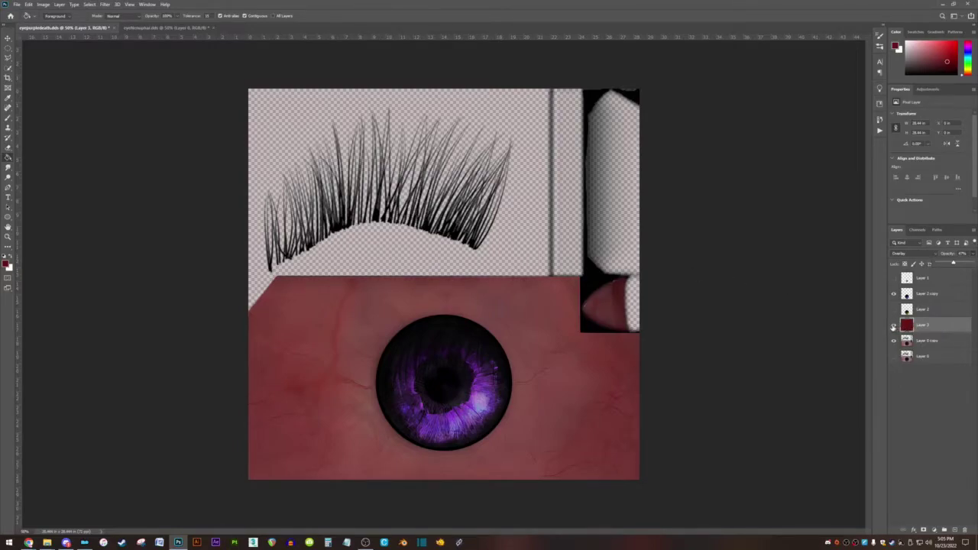
pyautogui.rightClick(928, 327)
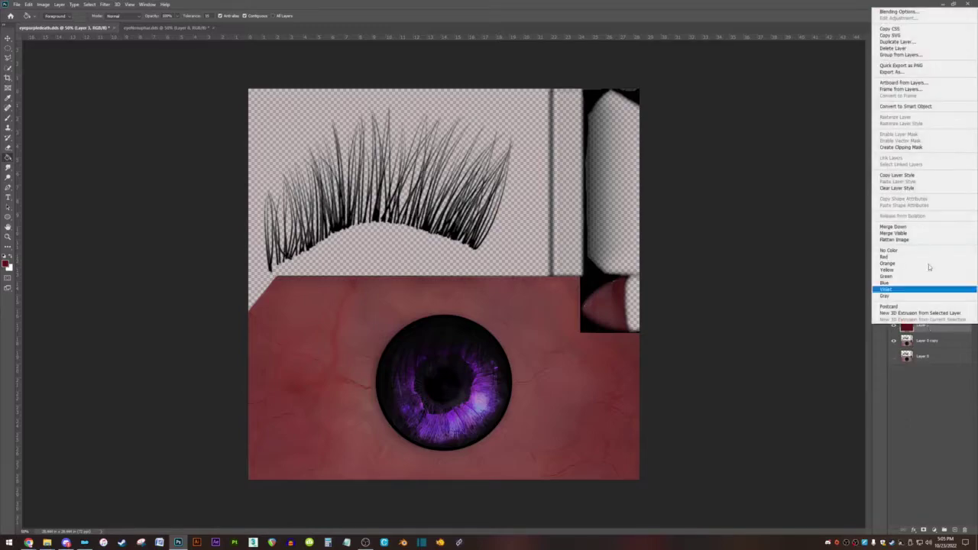
pyautogui.click(895, 48)
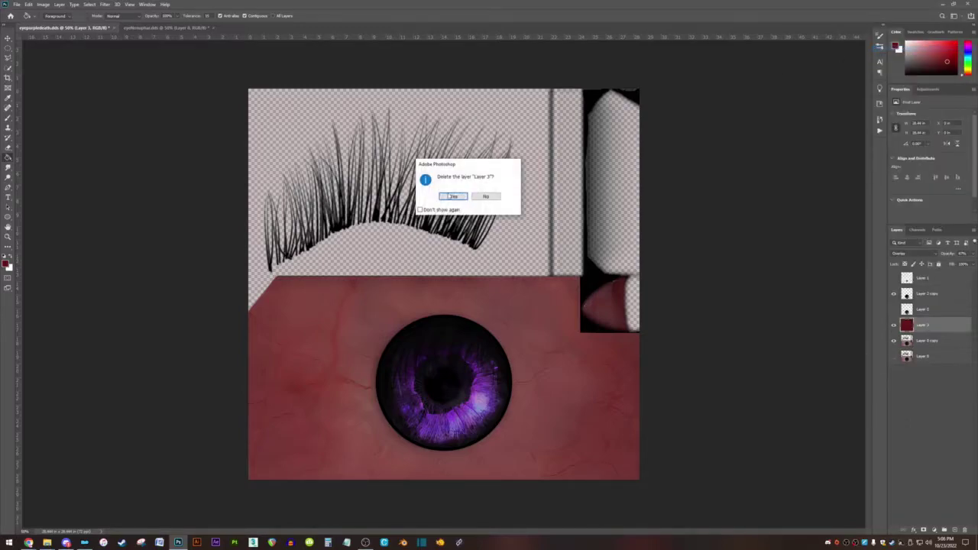
pyautogui.click(454, 197)
pyautogui.click(953, 529)
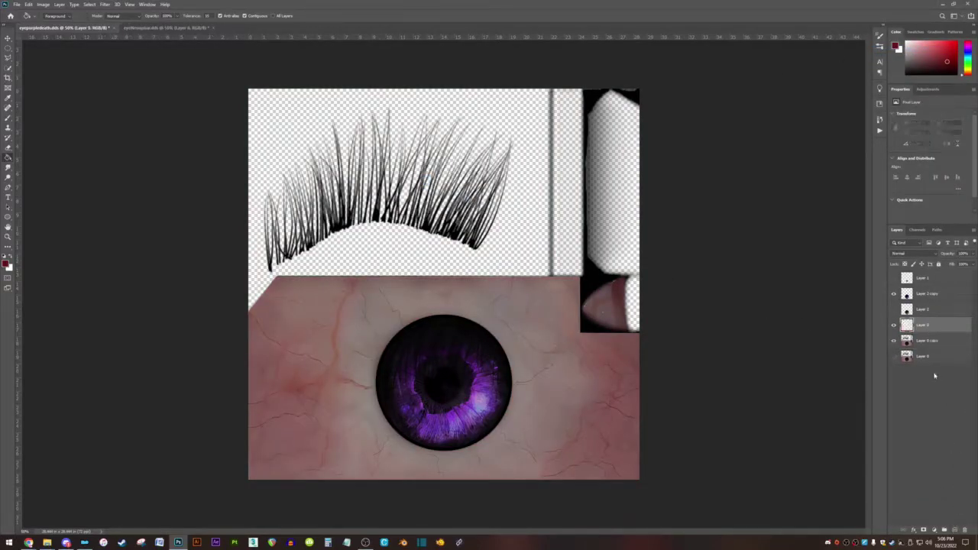
# - Select the artwork on Layer 0 copy with the Quick Selection tool, subtracting the empty area around the eyelashes
pyautogui.click(934, 343)
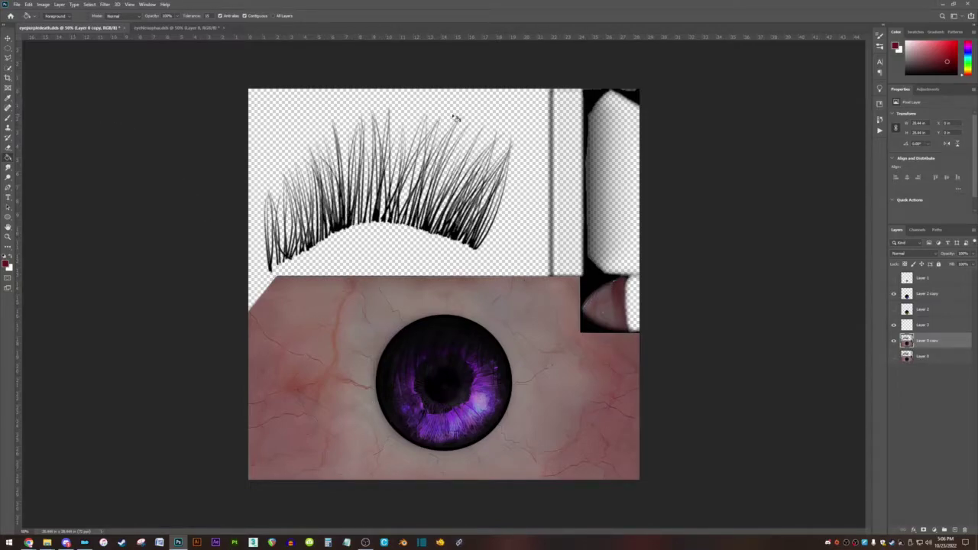
pyautogui.click(8, 68)
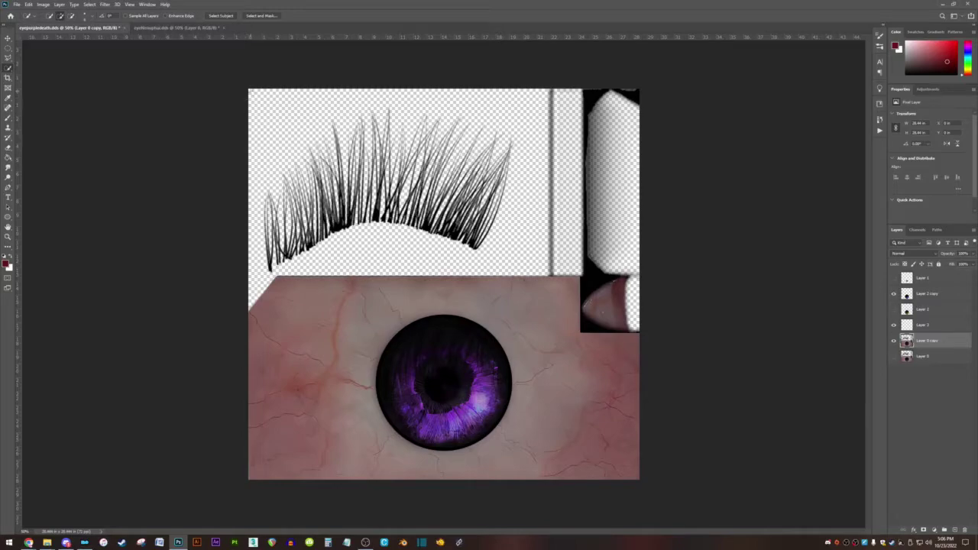
pyautogui.moveTo(250, 90)
pyautogui.mouseDown()
pyautogui.moveTo(254, 137)
pyautogui.moveTo(308, 195)
pyautogui.moveTo(444, 255)
pyautogui.mouseUp()
pyautogui.moveTo(499, 290)
pyautogui.mouseDown()
pyautogui.moveTo(505, 366)
pyautogui.moveTo(449, 400)
pyautogui.mouseUp()
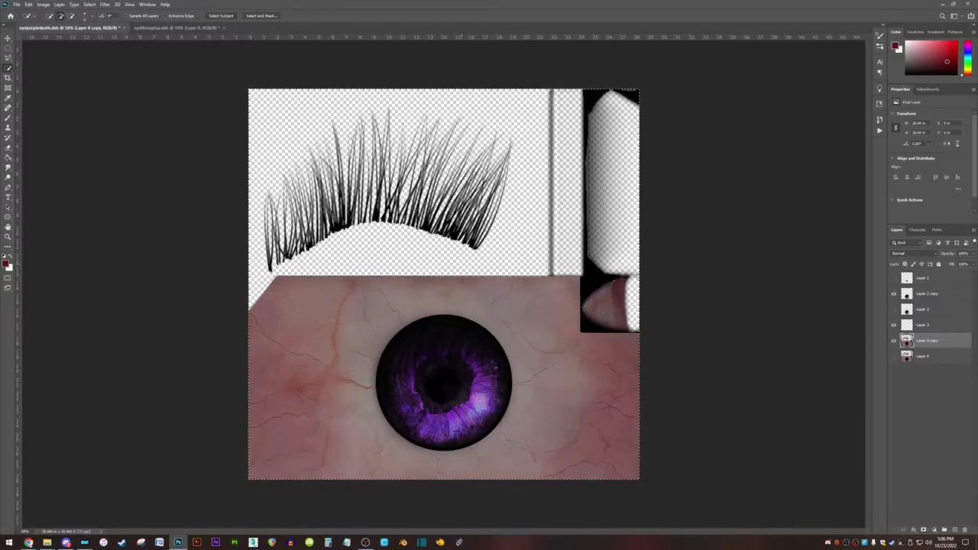
pyautogui.keyDown('alt'); pyautogui.click(539, 153); pyautogui.keyUp('alt')
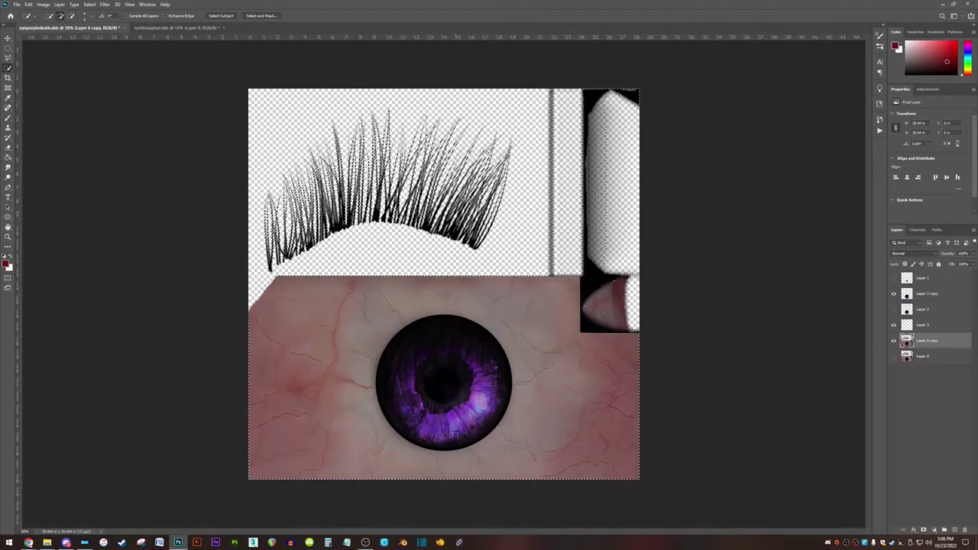
# - Subtract the eyelashes and the rest of the texture's upper half from the selection with the Rectangular Marquee tool
pyautogui.click(7, 50)
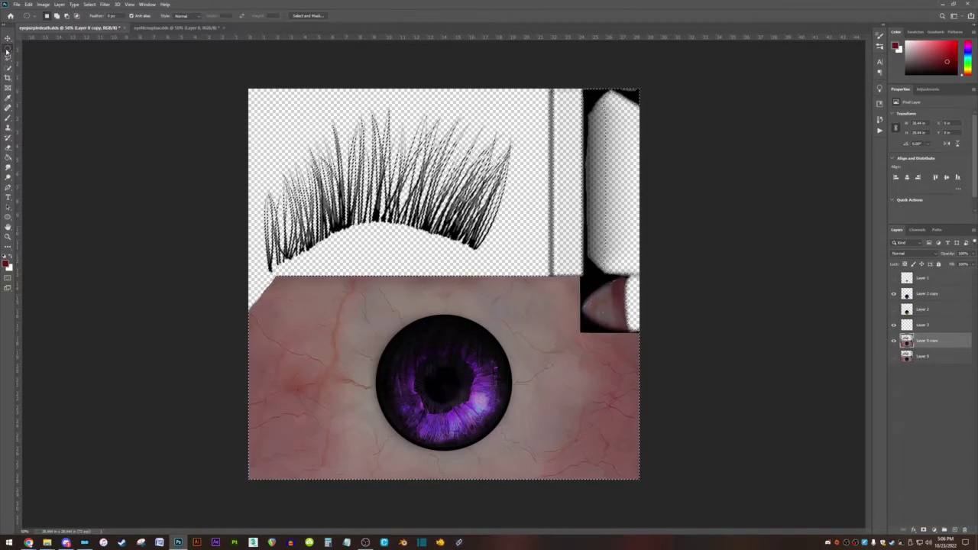
pyautogui.click(7, 50)
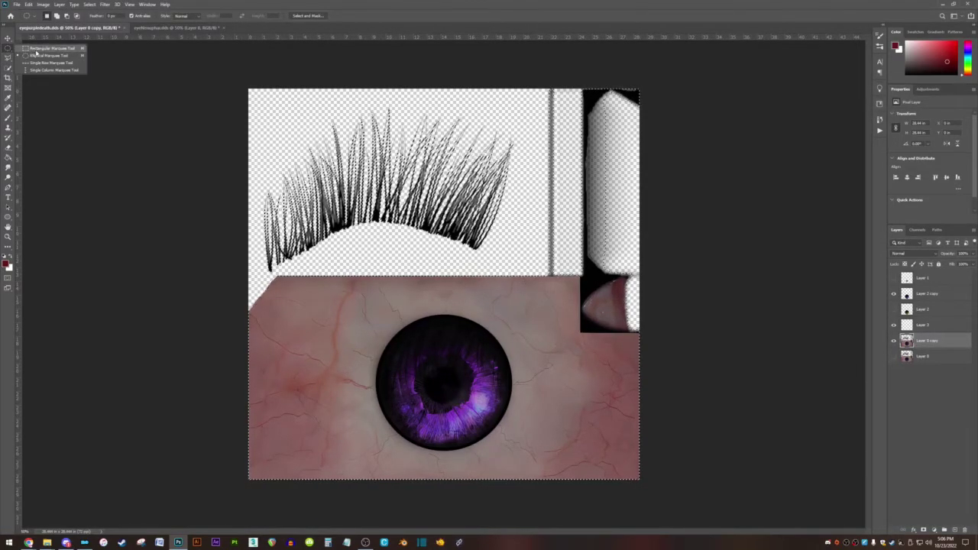
pyautogui.click(38, 48)
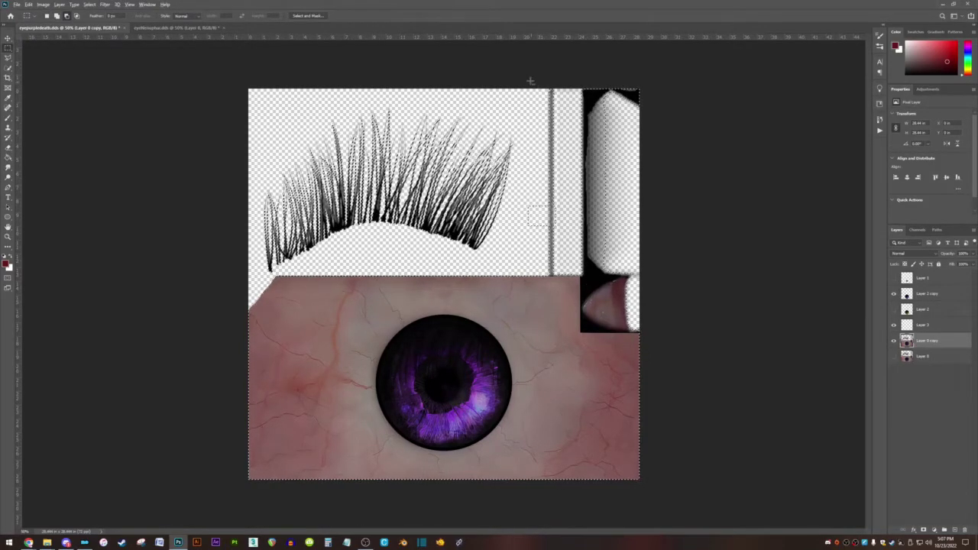
pyautogui.moveTo(528, 72); pyautogui.dragTo(706, 275)
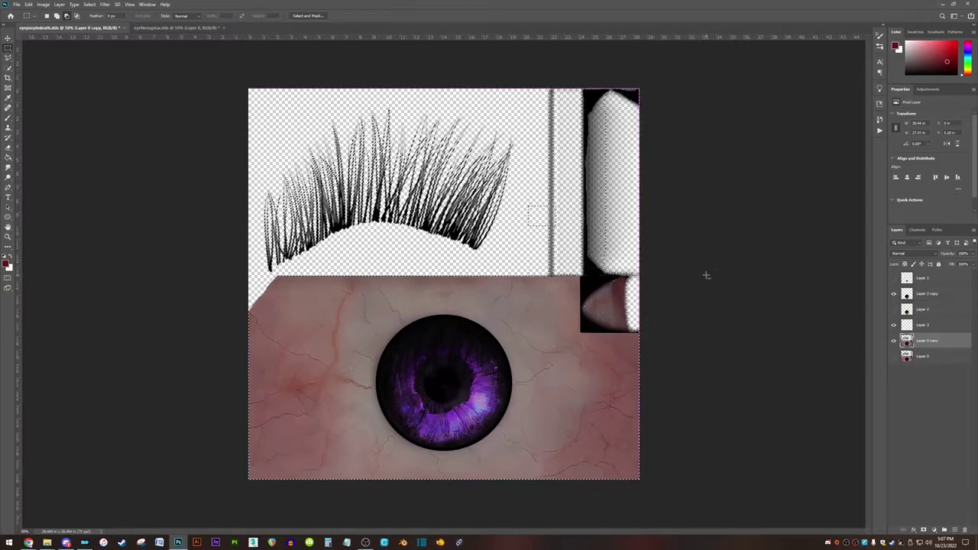
pyautogui.moveTo(525, 201); pyautogui.dragTo(574, 235)
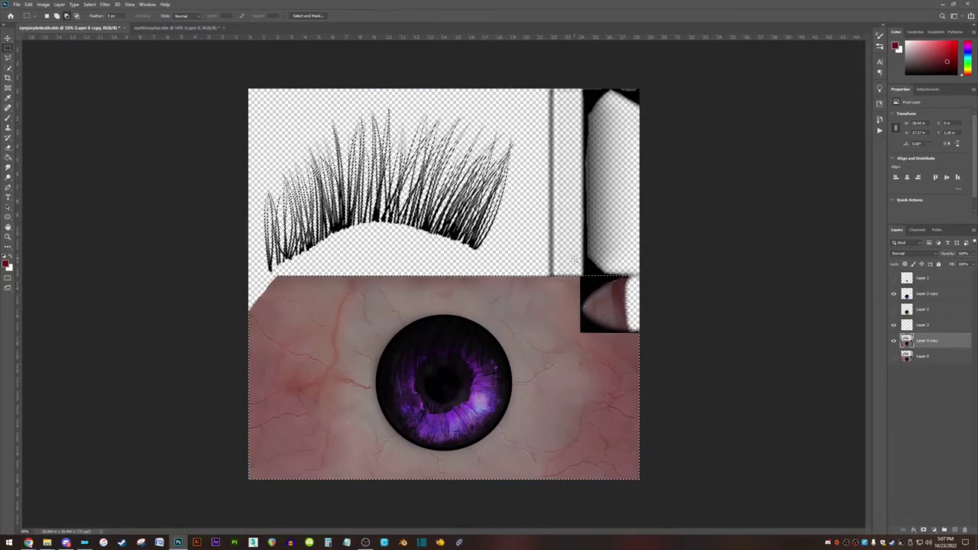
pyautogui.moveTo(233, 72); pyautogui.dragTo(633, 275)
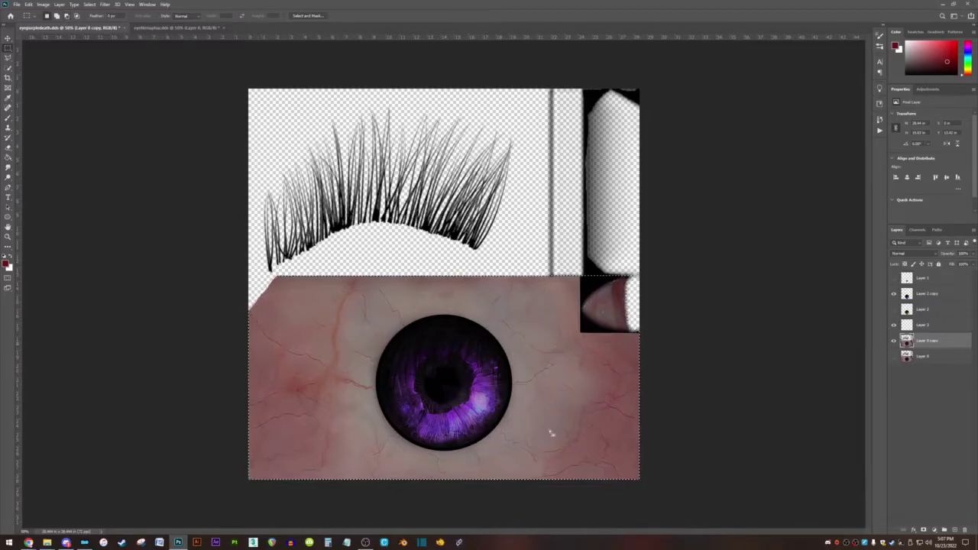
# - Fill the selected eyeball area on Layer 3 with dark red and set the layer's blend mode to Overlay
pyautogui.click(929, 326)
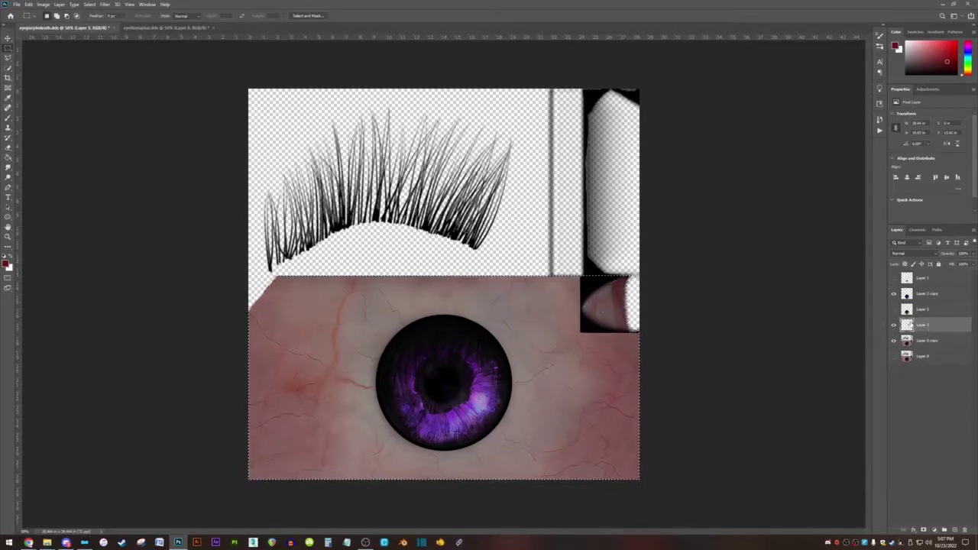
pyautogui.click(11, 159)
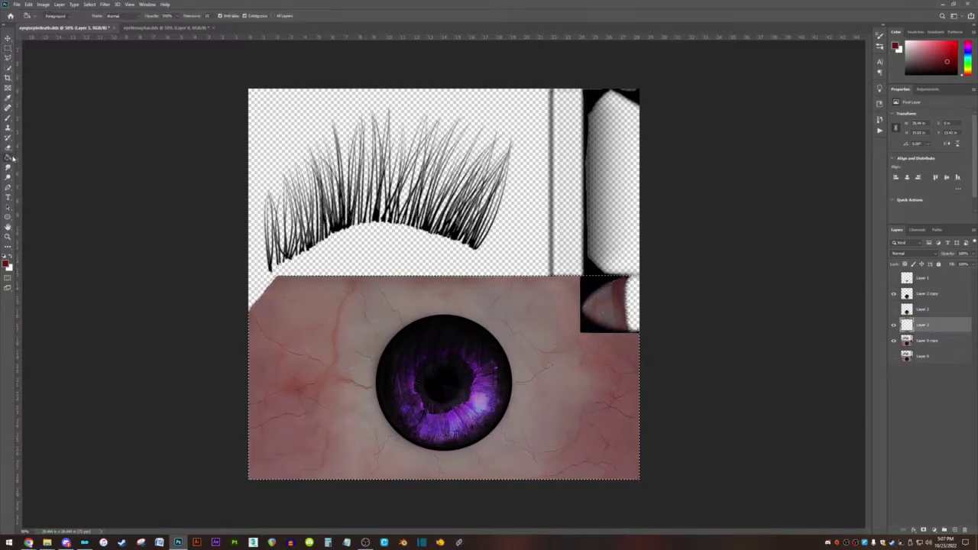
pyautogui.click(610, 371)
pyautogui.click(8, 47)
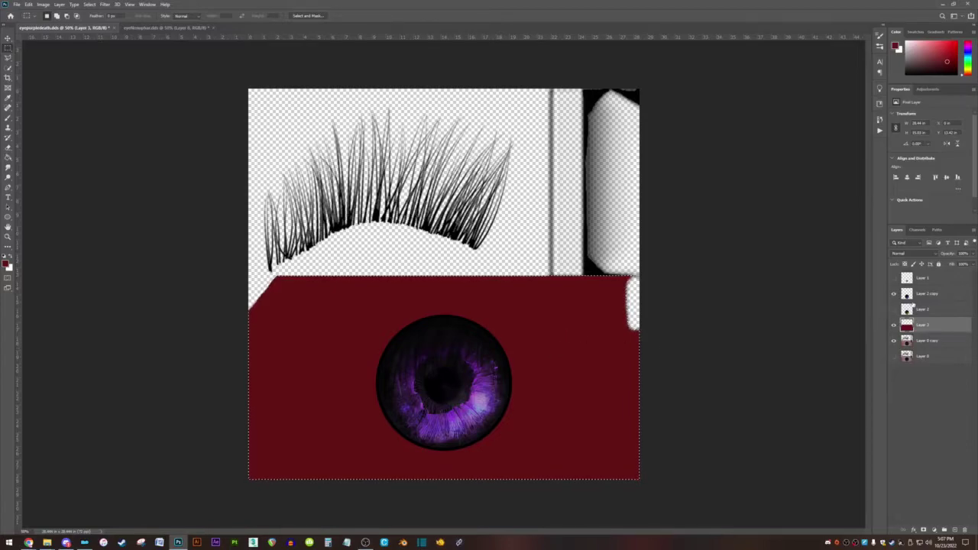
pyautogui.click(934, 255)
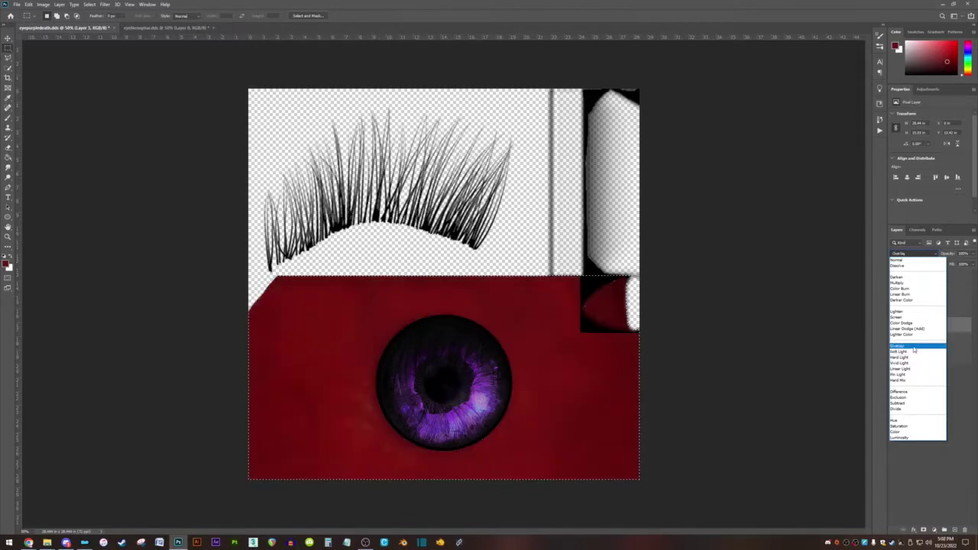
pyautogui.click(915, 348)
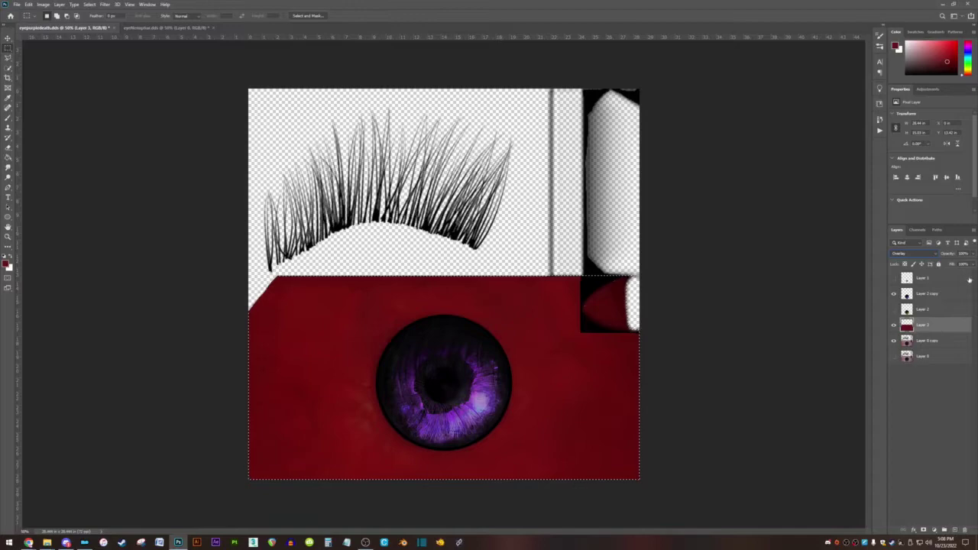
pyautogui.click(973, 254)
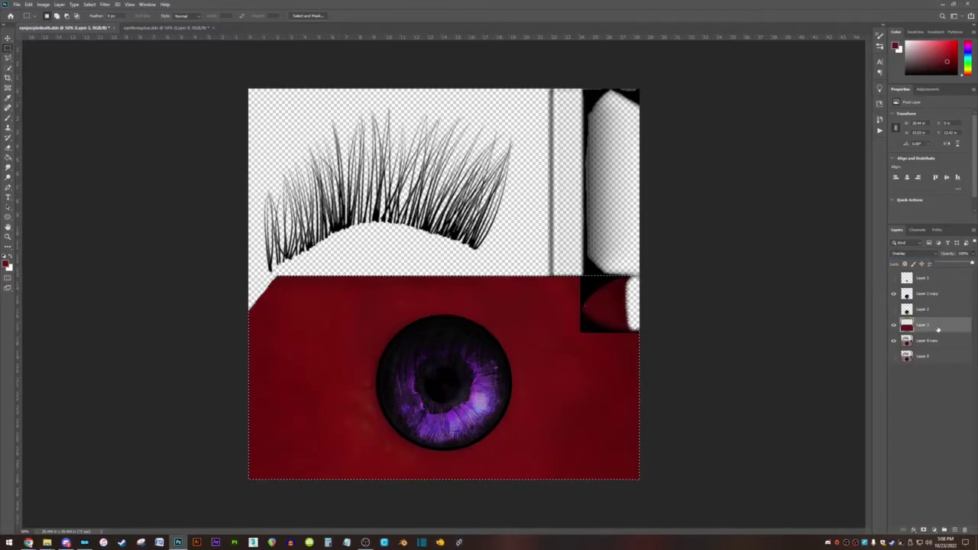
# - Try a deeper, darker red as the fill of the eyeball area on Layer 3
pyautogui.click(7, 263)
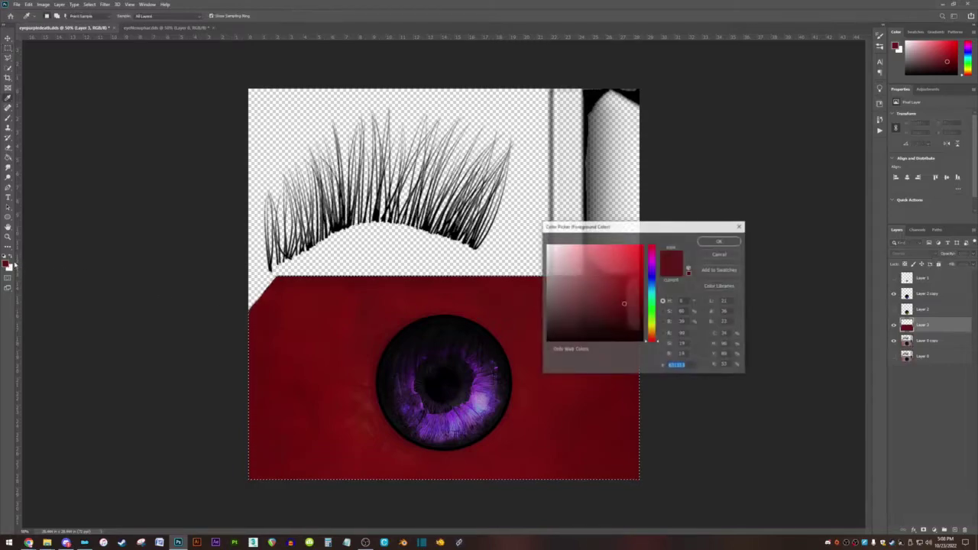
pyautogui.click(709, 242)
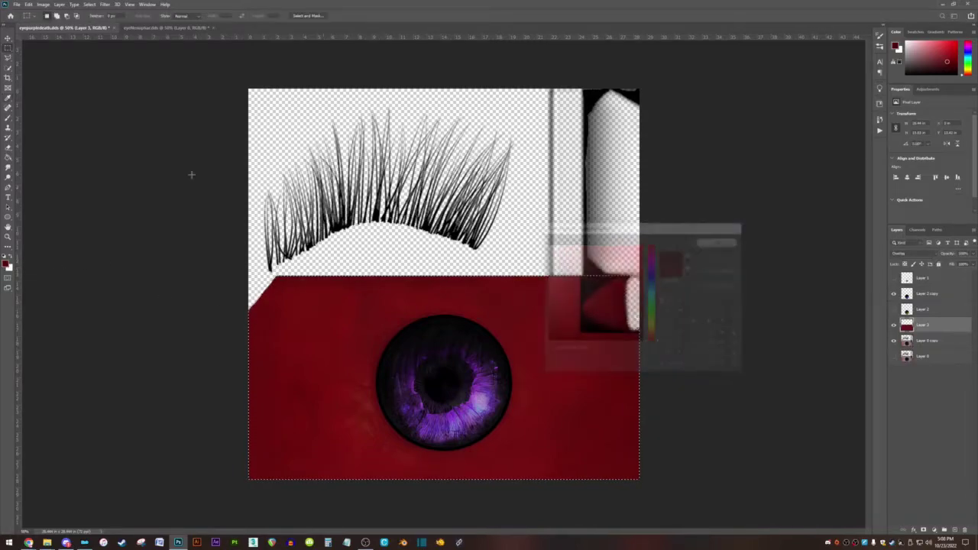
pyautogui.click(9, 185)
pyautogui.click(367, 338)
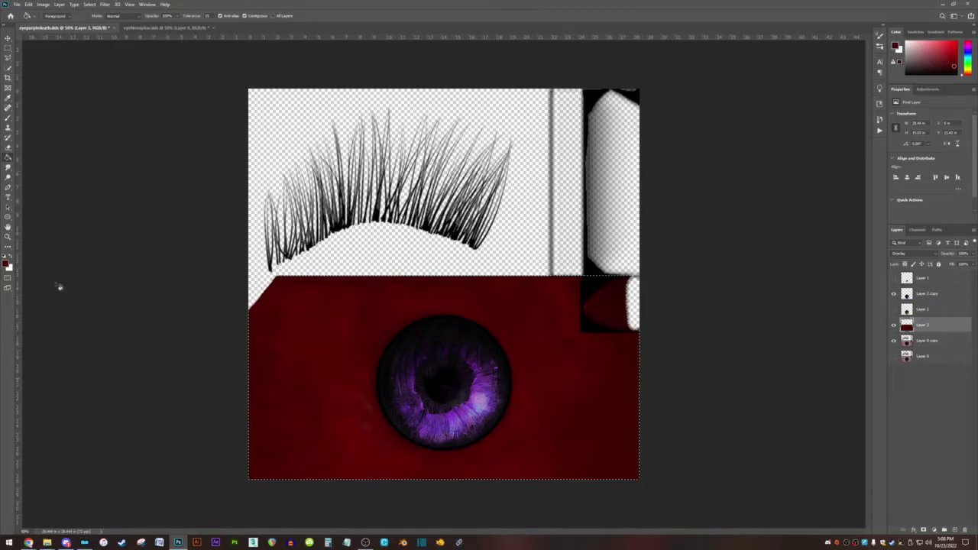
# - Try a bright red foreground colour as the fill of the eyeball area on Layer 3
pyautogui.click(7, 264)
pyautogui.click(638, 253)
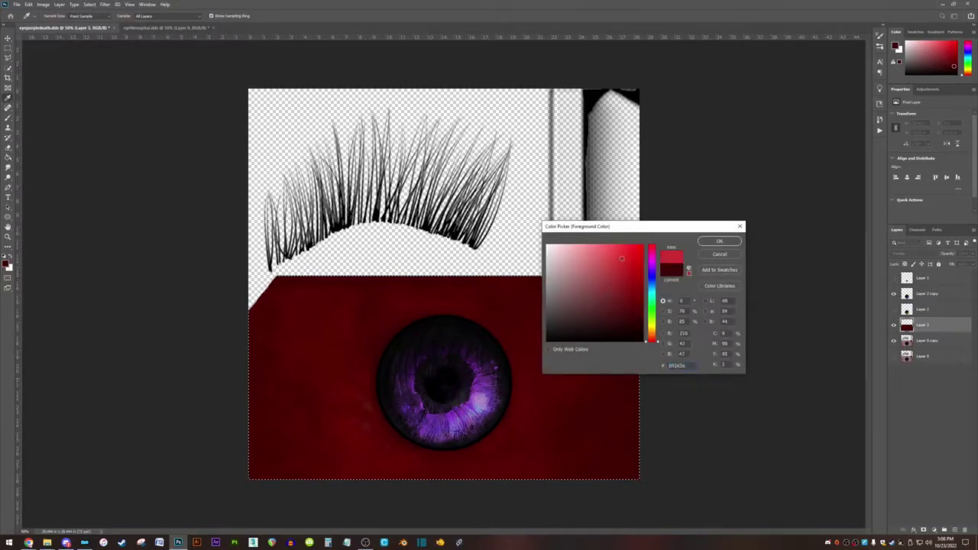
pyautogui.click(719, 241)
pyautogui.click(552, 401)
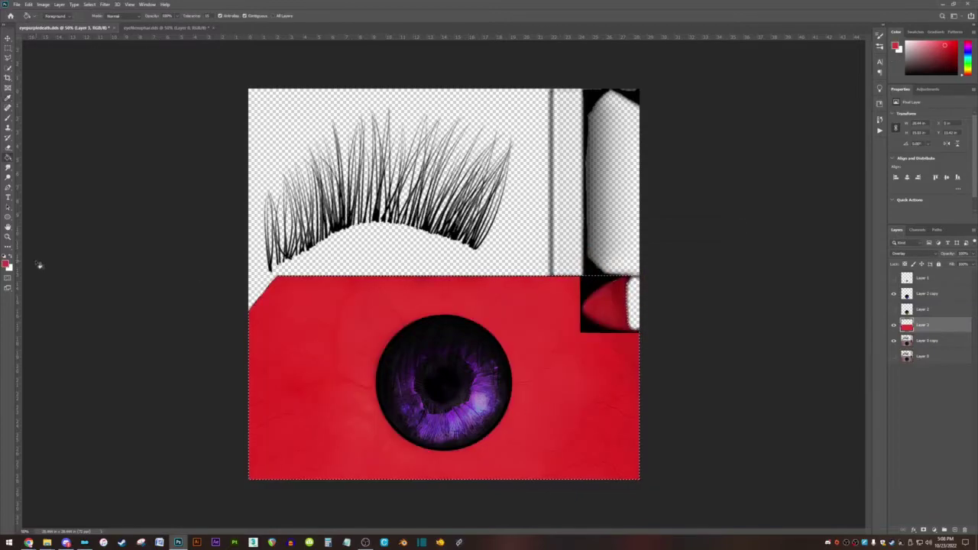
# - Set the foreground colour to RGB 104, 0, 0 and refill the eyeball area on Layer 3 with it
pyautogui.click(7, 264)
pyautogui.click(643, 301)
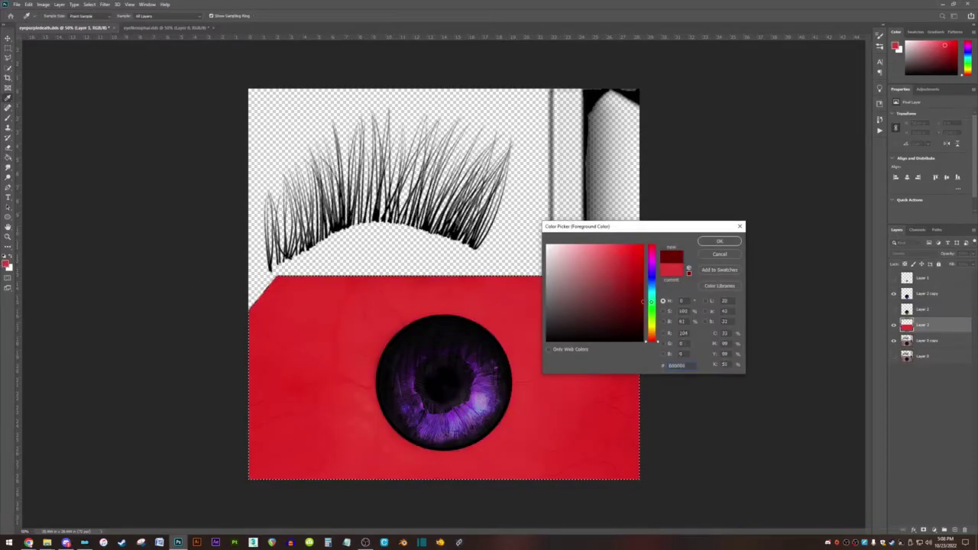
pyautogui.click(716, 242)
pyautogui.click(553, 413)
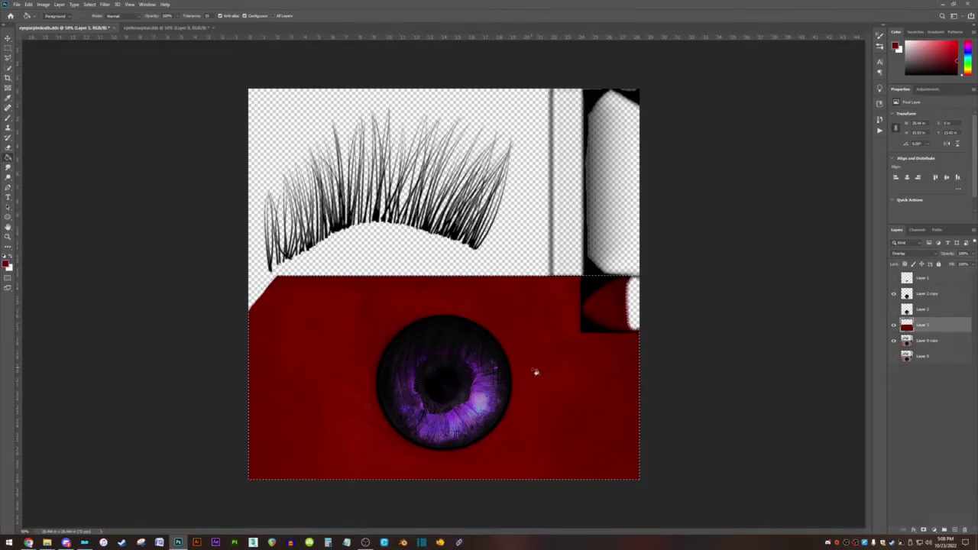
# - Darken the red fill on Layer 3 with Brightness/Contrast, lowering the brightness and raising the contrast to about 39
pyautogui.click(44, 5)
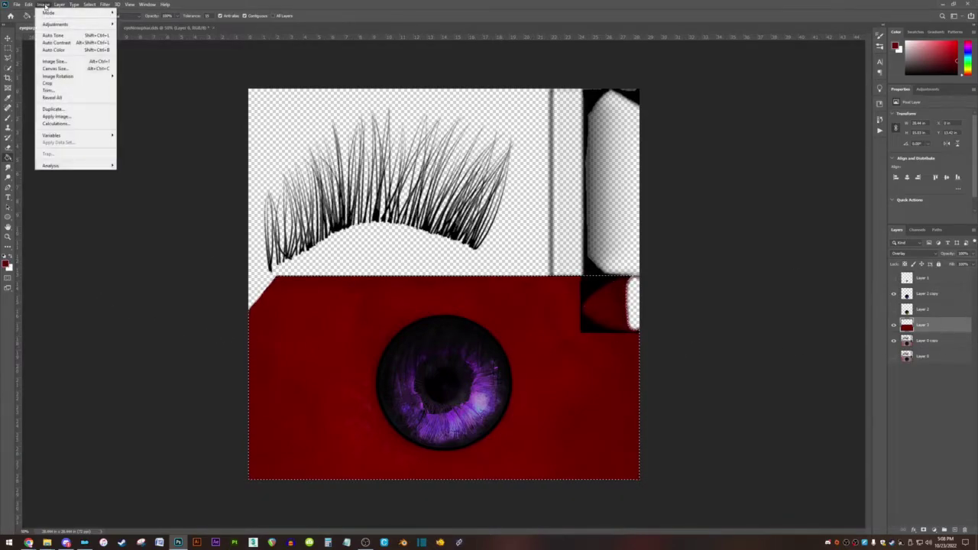
pyautogui.moveTo(57, 25)
pyautogui.click(145, 24)
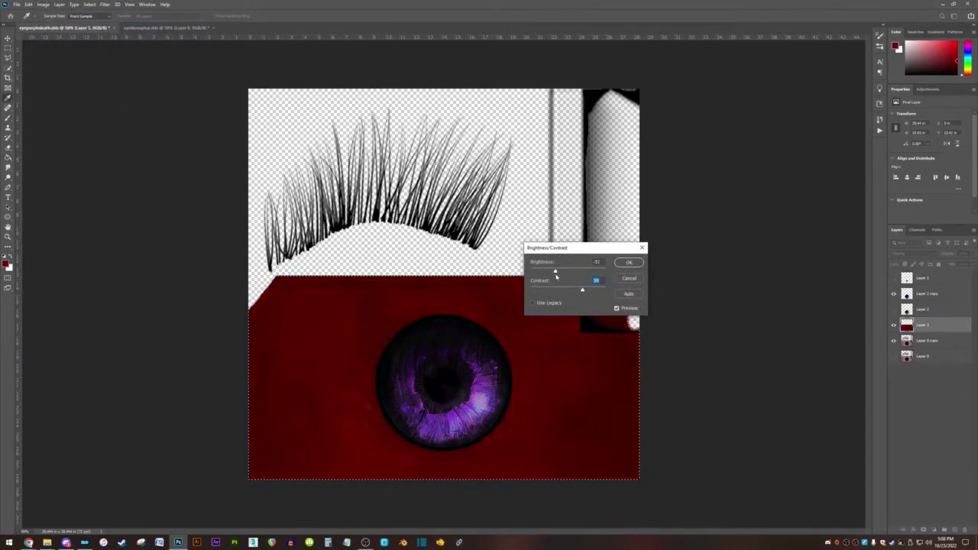
pyautogui.press('Return')
# - Try a lower opacity for the red Layer 3
pyautogui.press('g')
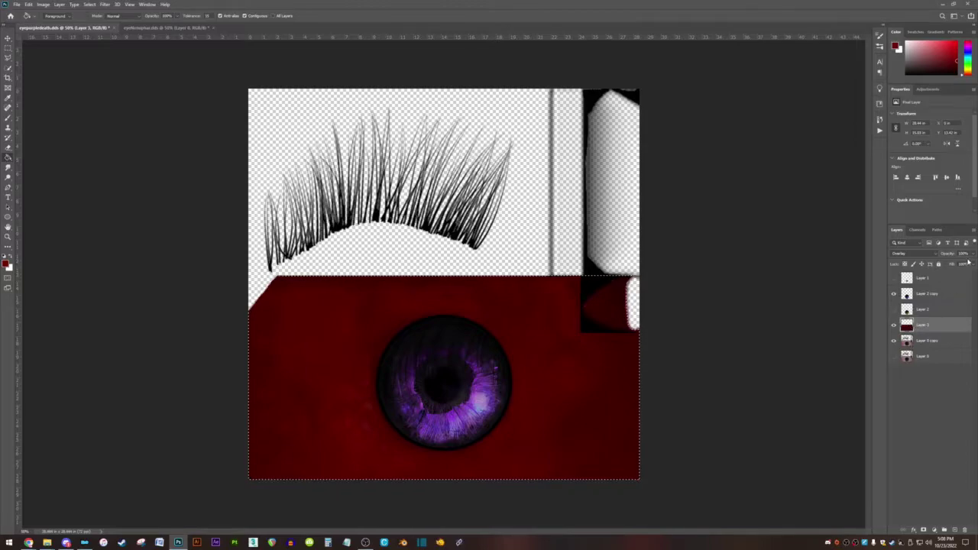
pyautogui.moveTo(971, 260); pyautogui.dragTo(948, 264)
pyautogui.press('Escape')
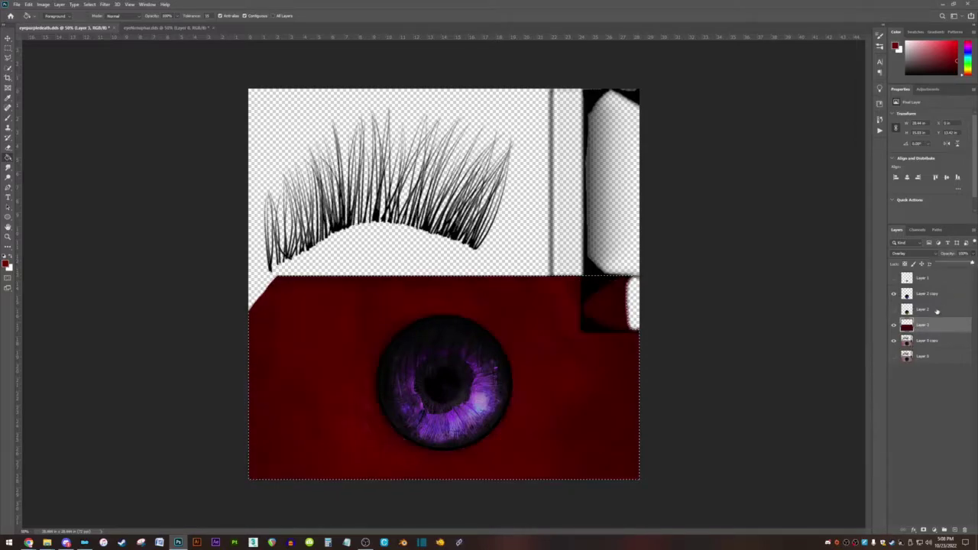
# - Set the copied base eye layer's contrast to 72 with brightness at 0, and desaturate the layer
pyautogui.click(930, 343)
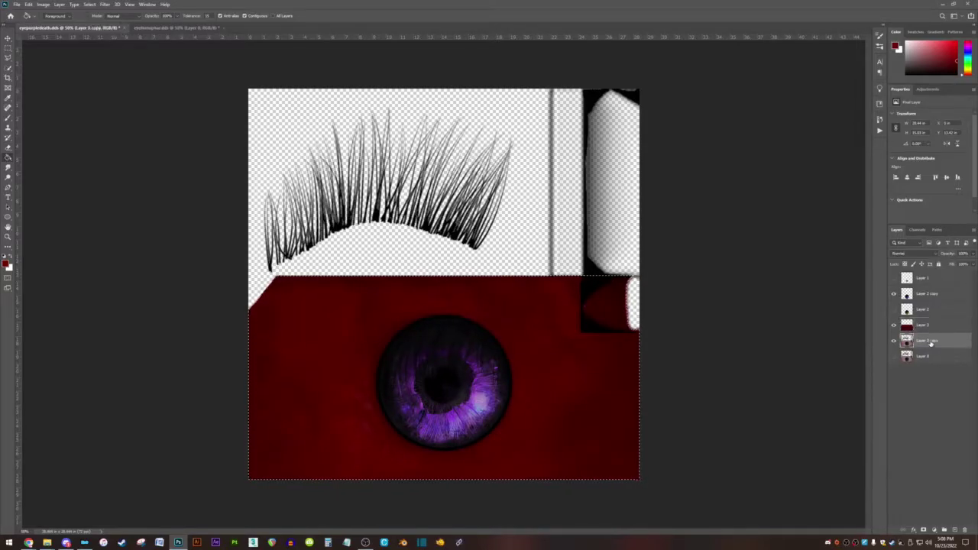
pyautogui.click(44, 6)
pyautogui.moveTo(54, 25)
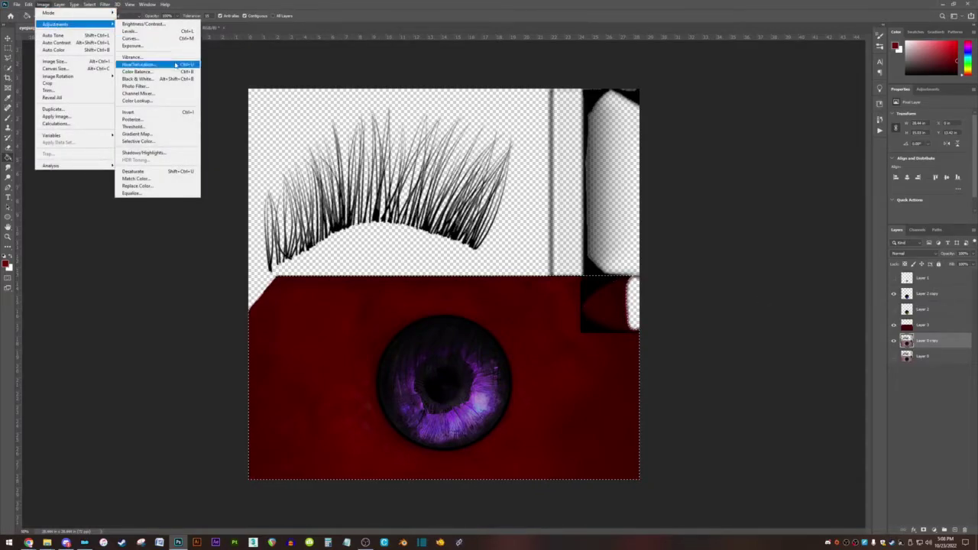
pyautogui.click(145, 24)
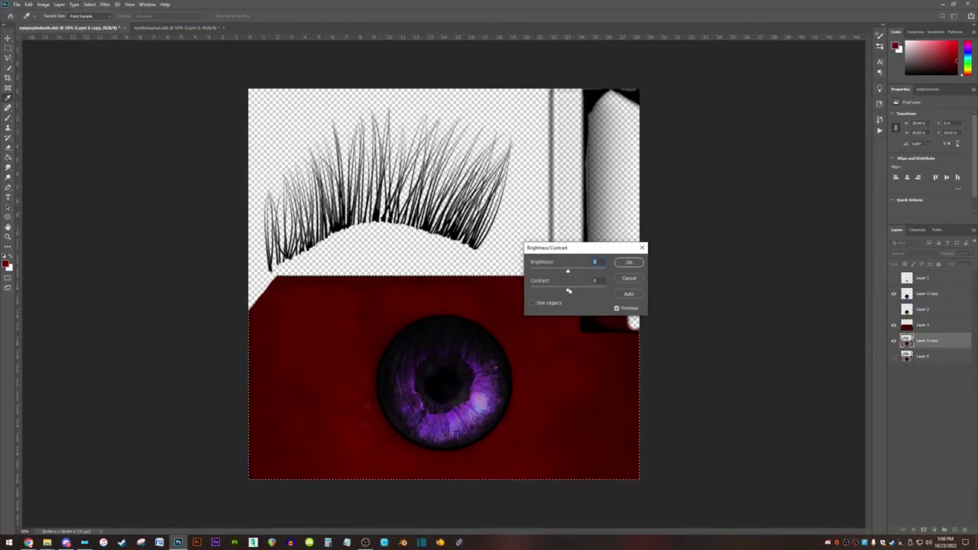
pyautogui.moveTo(561, 293); pyautogui.dragTo(596, 297)
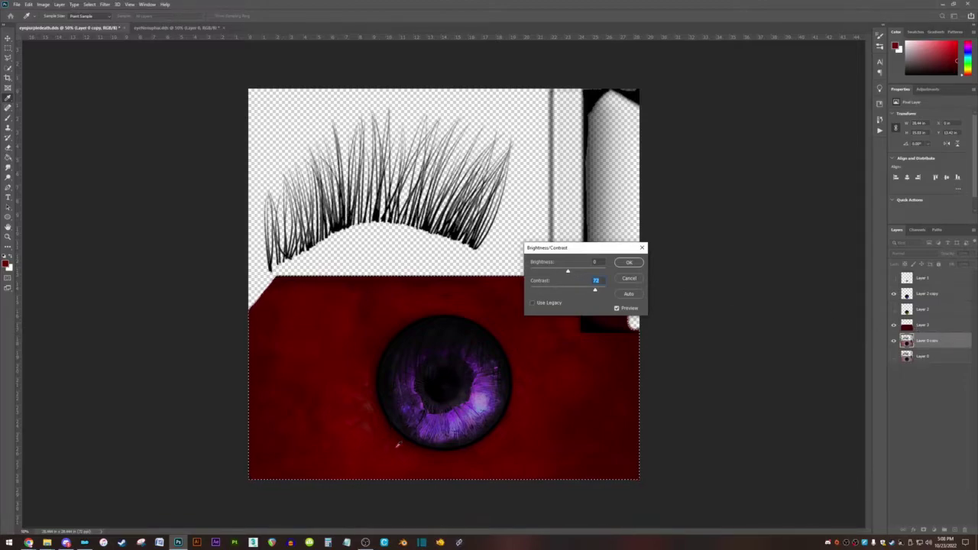
pyautogui.moveTo(567, 272)
pyautogui.mouseDown()
pyautogui.moveTo(548, 273)
pyautogui.moveTo(593, 272)
pyautogui.moveTo(571, 278)
pyautogui.mouseUp()
pyautogui.write('0')
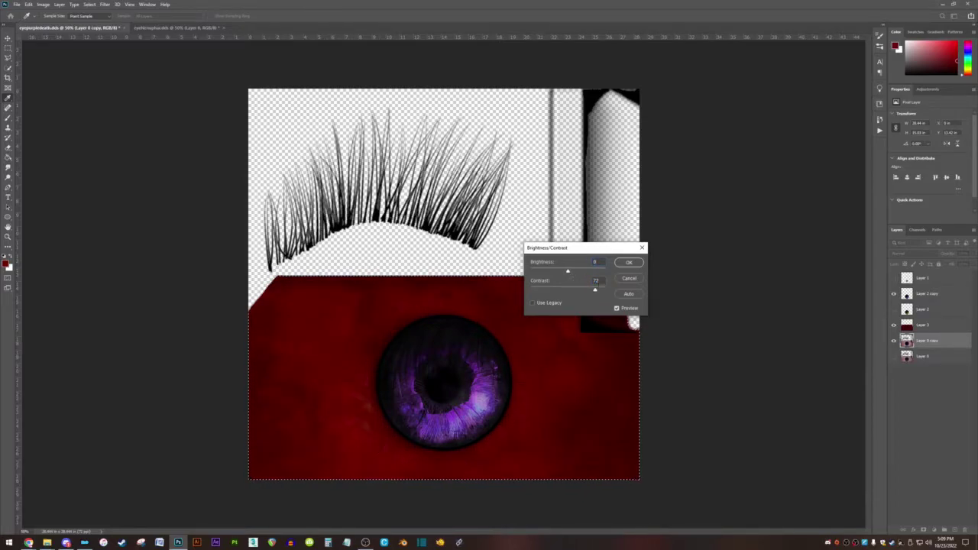
pyautogui.click(629, 262)
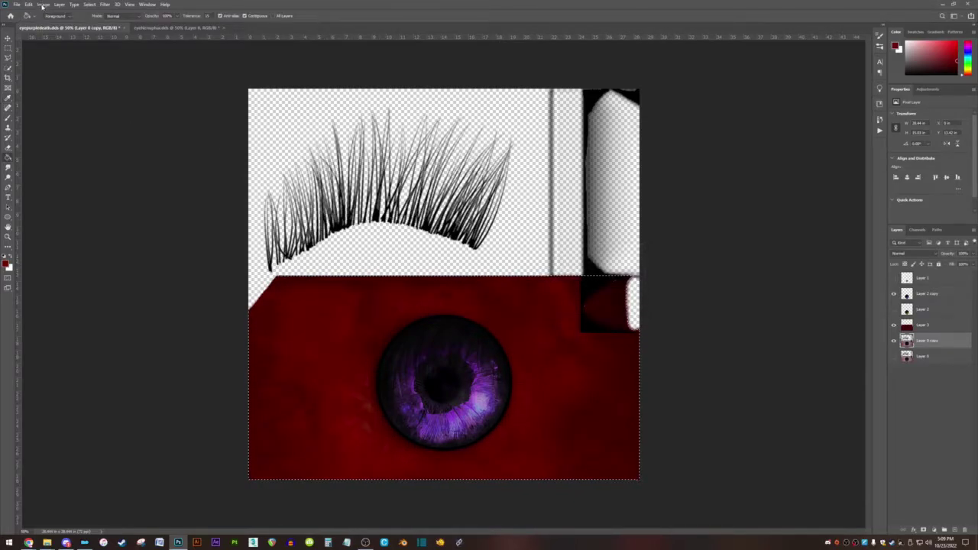
pyautogui.click(43, 5)
pyautogui.moveTo(64, 24)
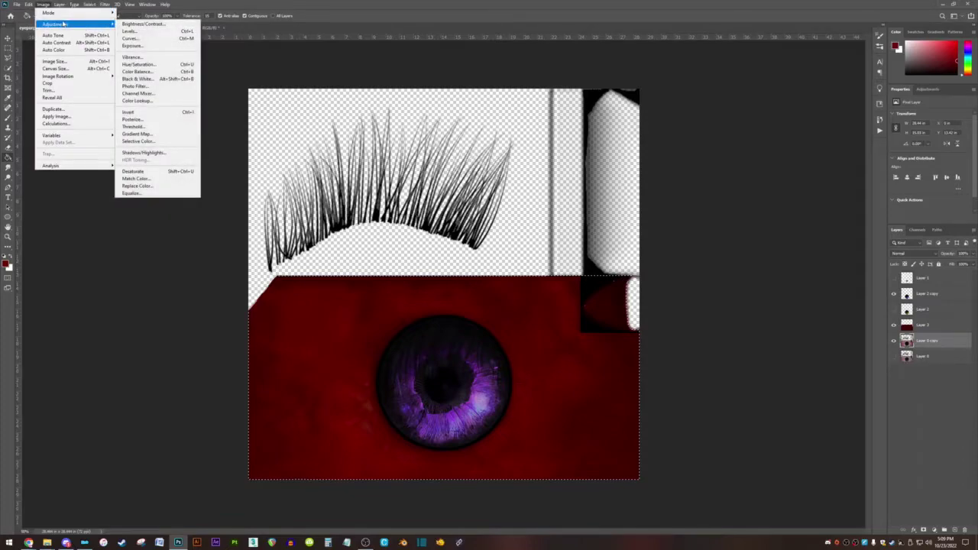
pyautogui.click(158, 173)
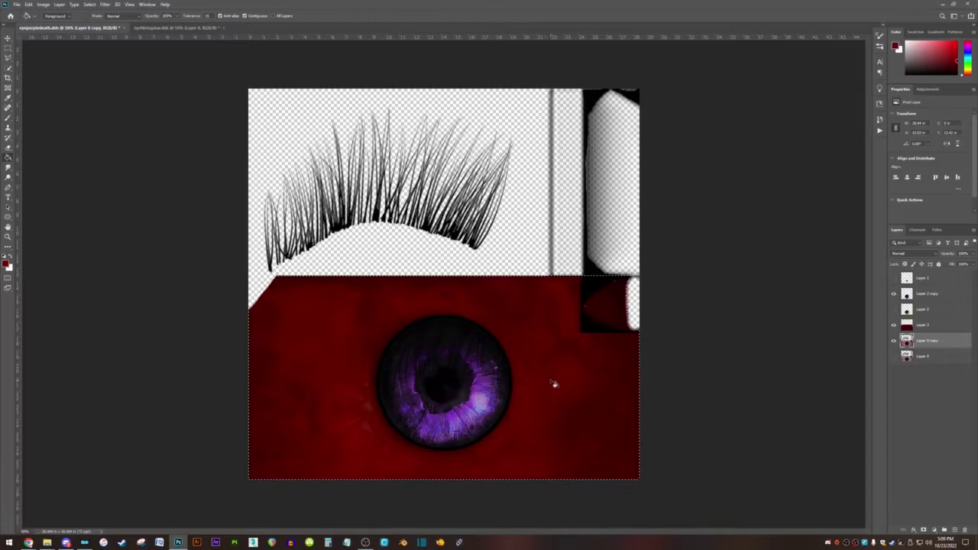
# - Lower the red Layer 3's opacity to about 90% and merge it down into the copied base eye layer
pyautogui.click(935, 326)
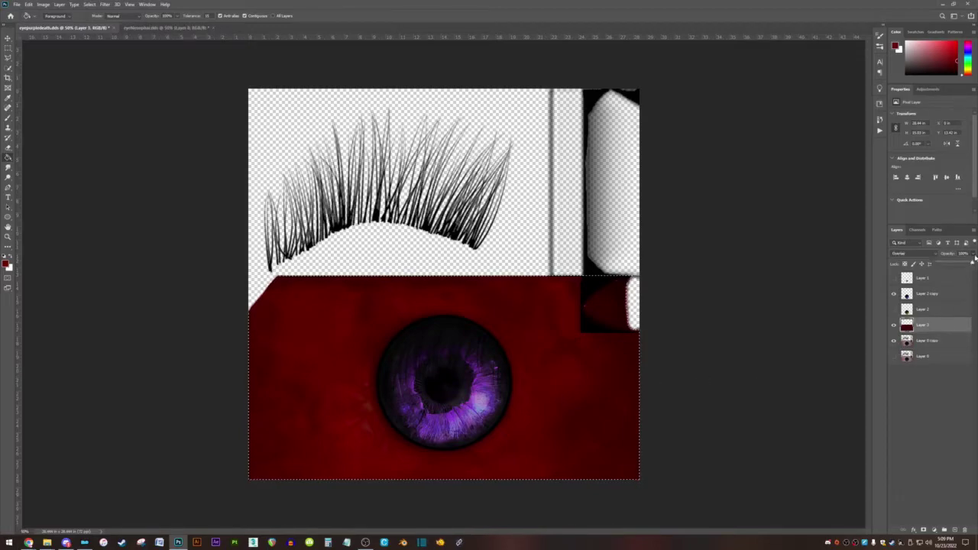
pyautogui.moveTo(962, 263); pyautogui.dragTo(968, 264)
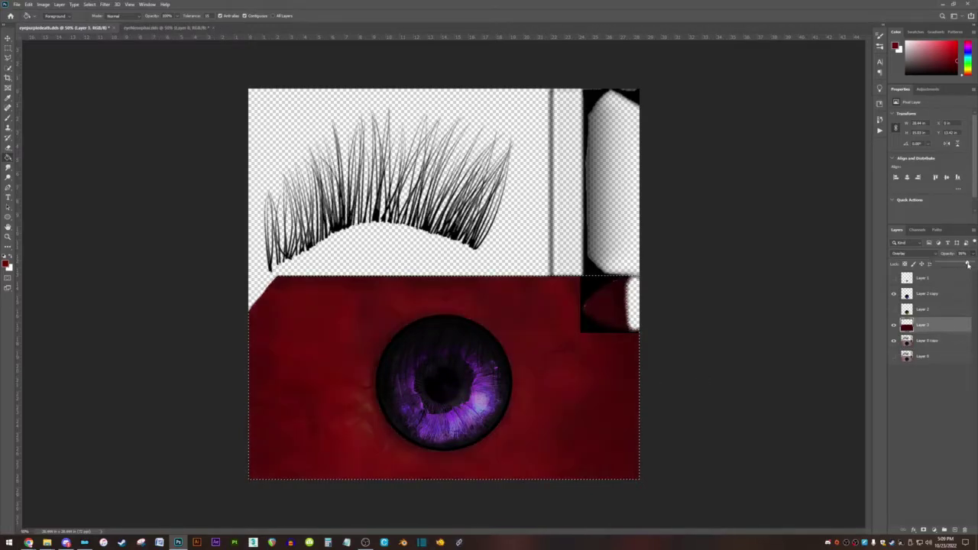
pyautogui.click(937, 356)
pyautogui.click(930, 342)
pyautogui.click(934, 325)
pyautogui.hotkey('ctrl', 'e')
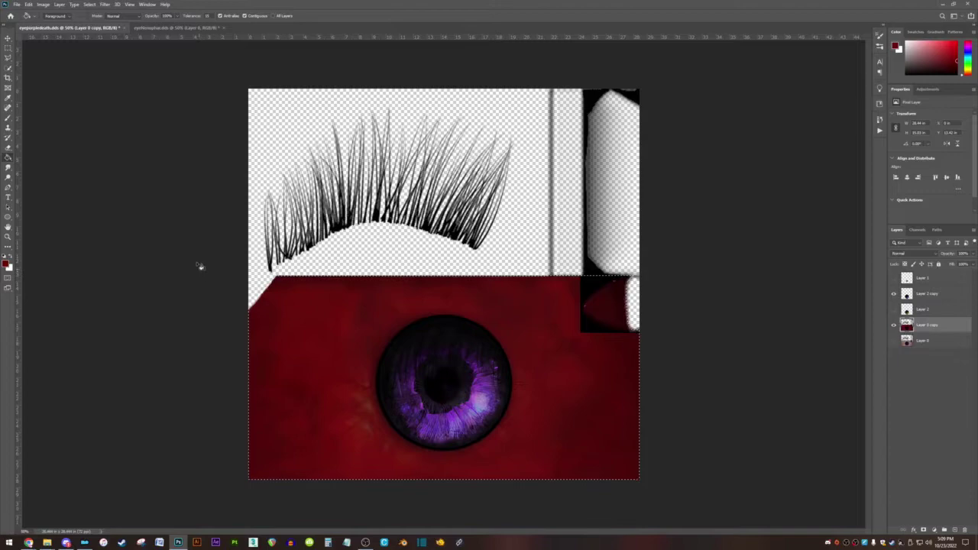
# - Apply Brightness/Contrast to the merged red eyeball layer with brightness -24 and contrast 71
pyautogui.click(48, 4)
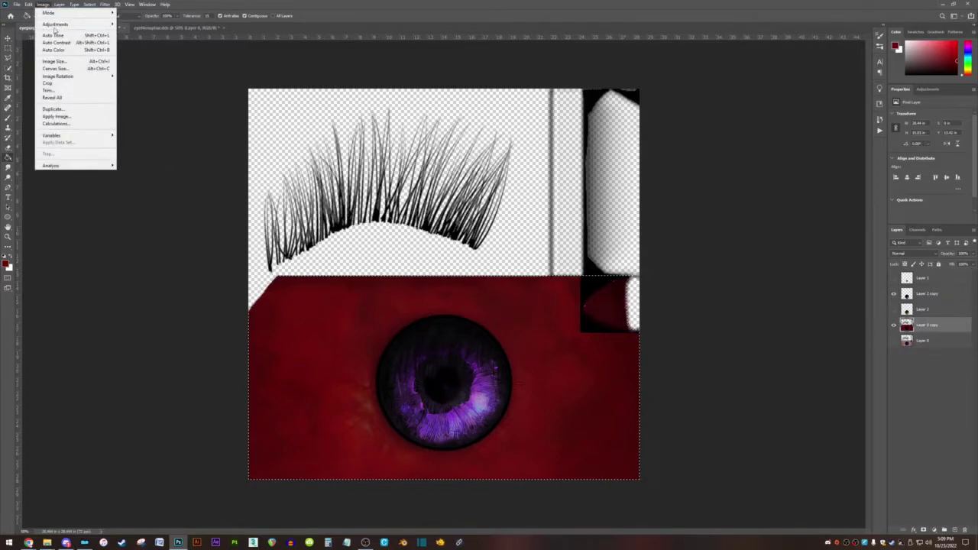
pyautogui.moveTo(65, 28)
pyautogui.click(180, 25)
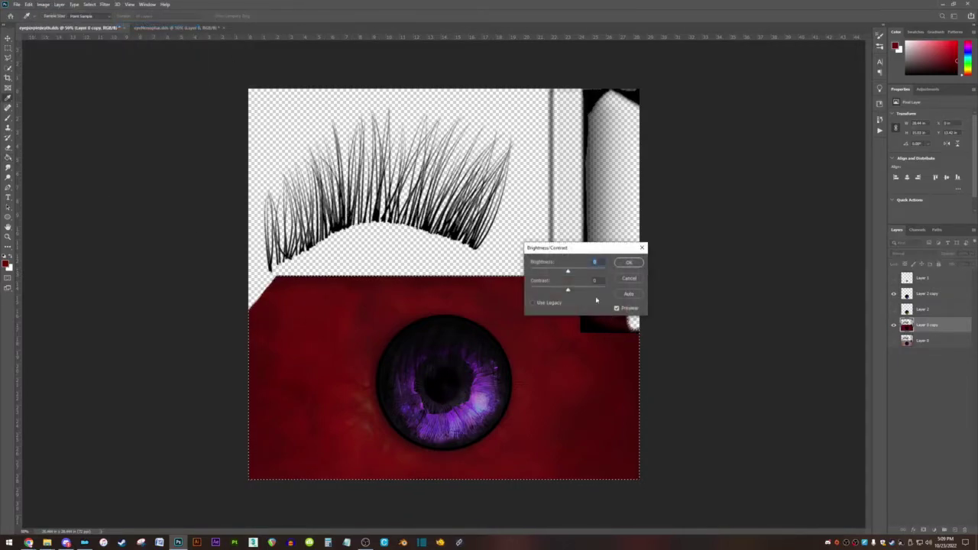
pyautogui.moveTo(569, 291)
pyautogui.mouseDown()
pyautogui.moveTo(603, 295)
pyautogui.moveTo(563, 279)
pyautogui.mouseUp()
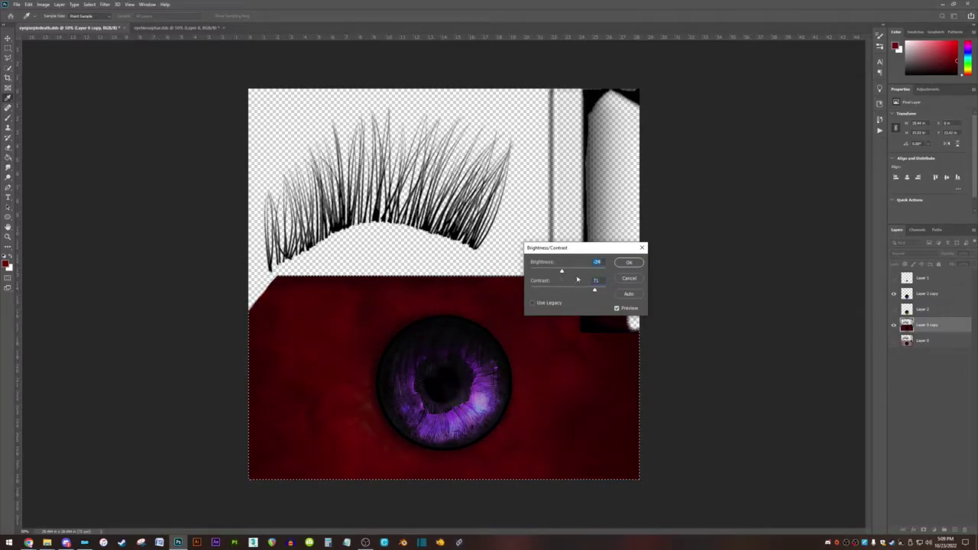
pyautogui.press('Return')
pyautogui.press('g')
# - Reduce the red eyeball layer's saturation to about -13 with Hue/Saturation and clear the selection
pyautogui.click(43, 3)
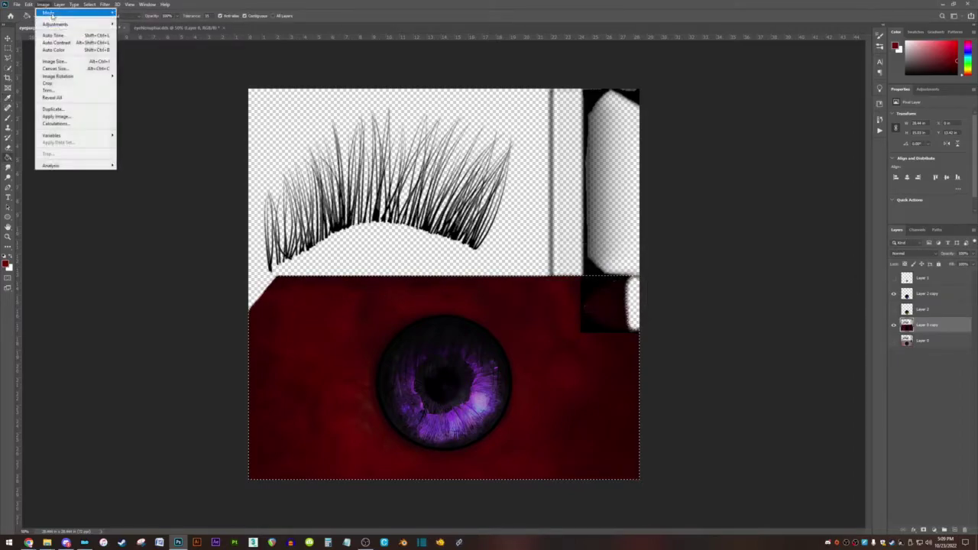
pyautogui.moveTo(67, 26)
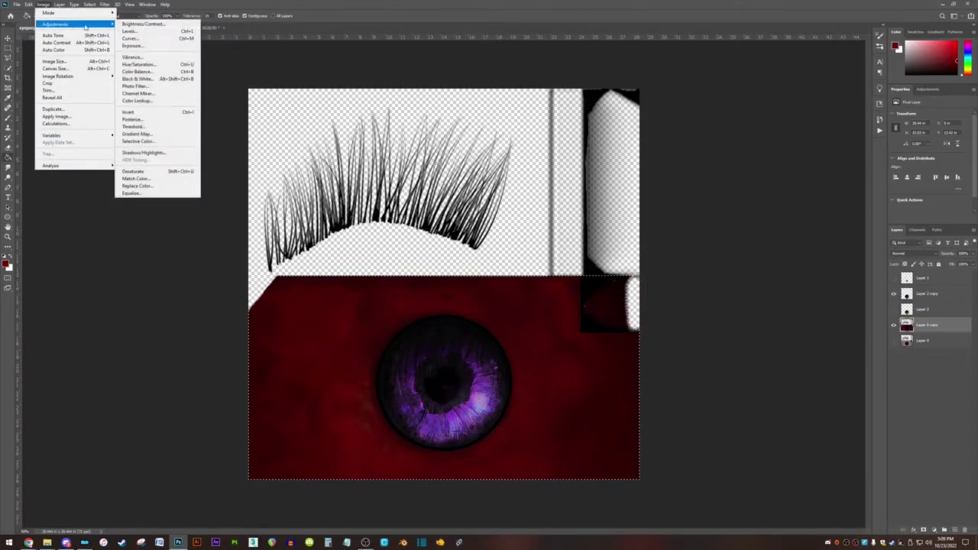
pyautogui.click(150, 64)
pyautogui.moveTo(666, 175); pyautogui.dragTo(672, 175)
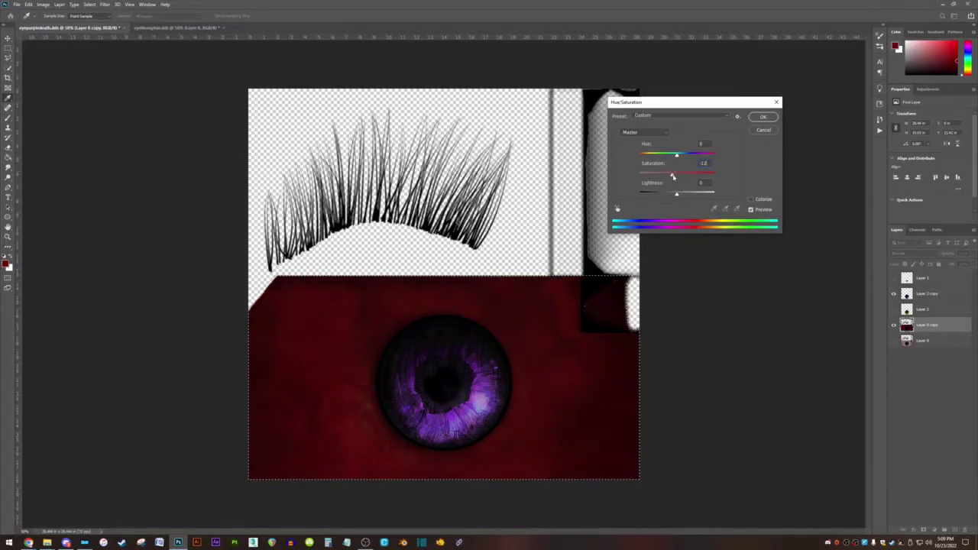
pyautogui.click(764, 118)
pyautogui.press('g')
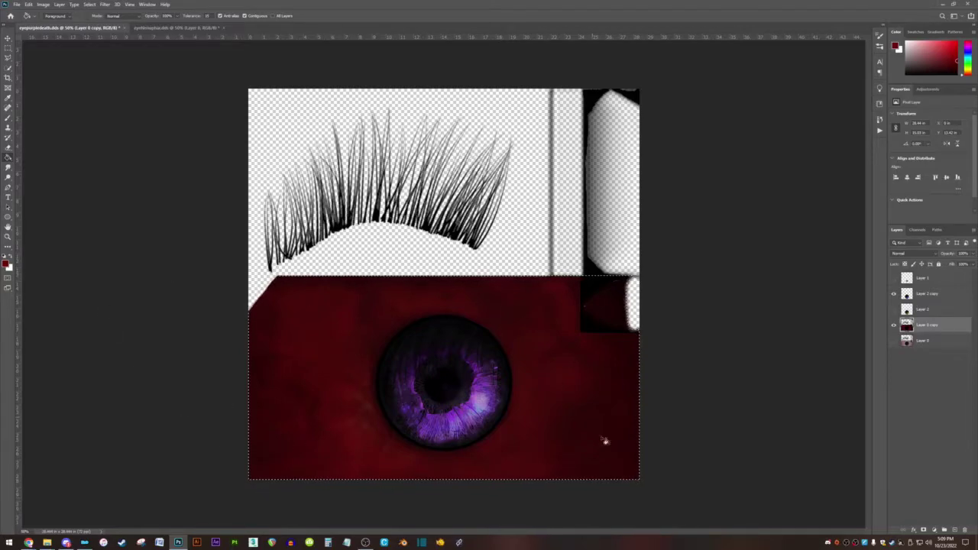
pyautogui.press('m')
pyautogui.hotkey('ctrl', 'd')
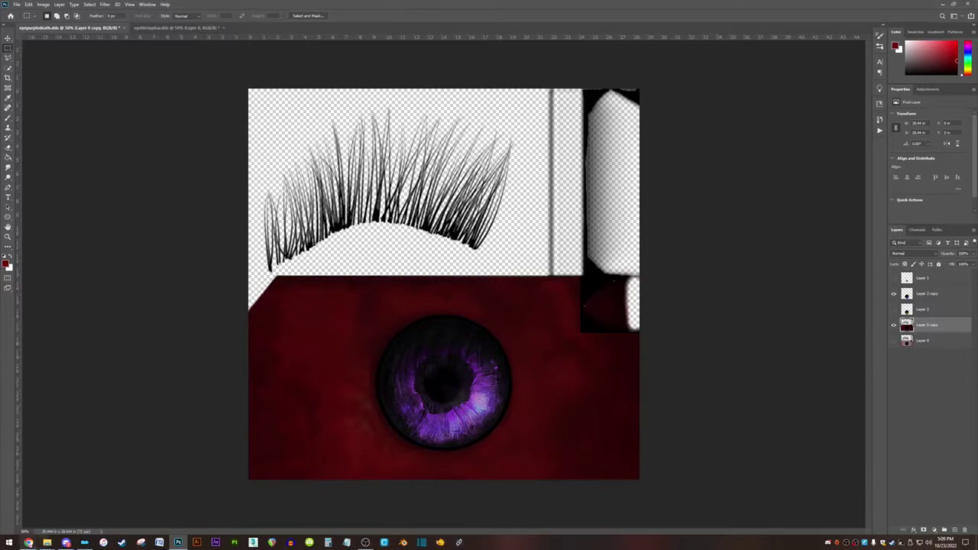
# - Open the eye texture with the black eyeball and amber iris from the eyes folder, without loading alpha channel or mip-maps
pyautogui.moveTo(48, 544)
pyautogui.click(30, 510)
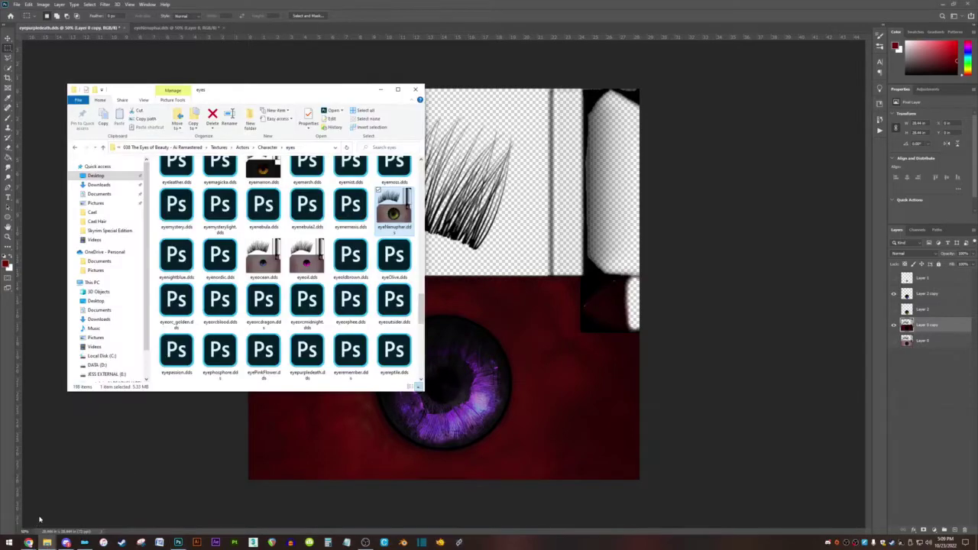
pyautogui.scroll(-10, 281, 269)
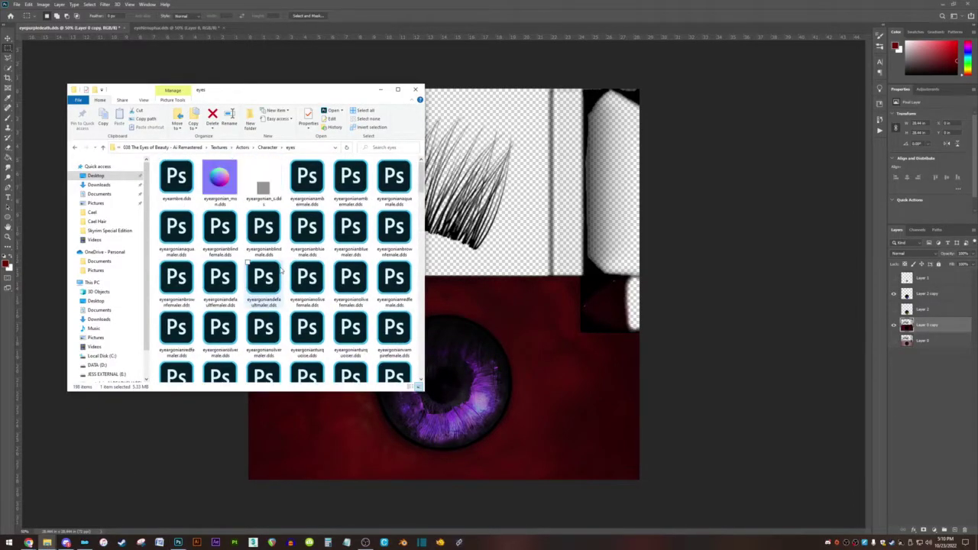
pyautogui.scroll(-5, 308, 215)
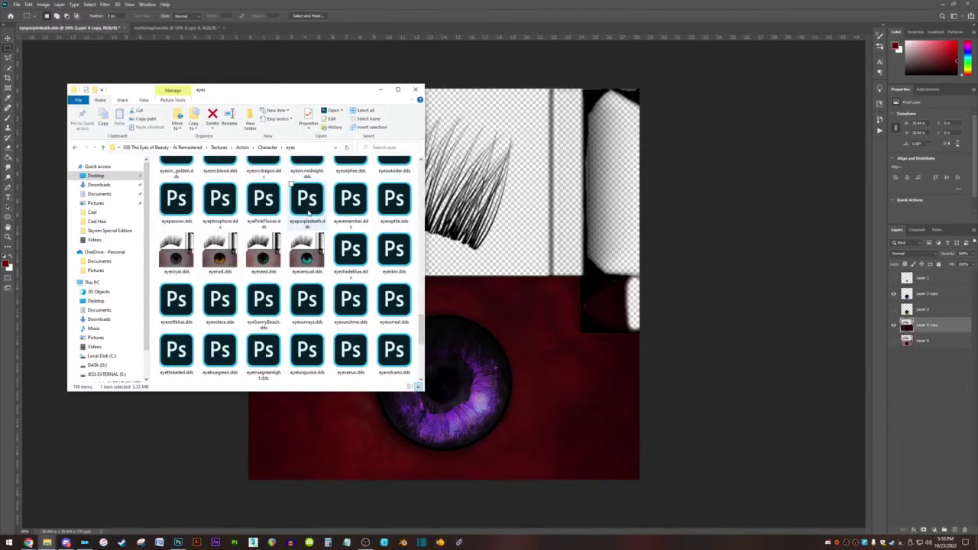
pyautogui.scroll(4, 308, 252)
pyautogui.click(262, 289)
pyautogui.doubleClick(262, 289)
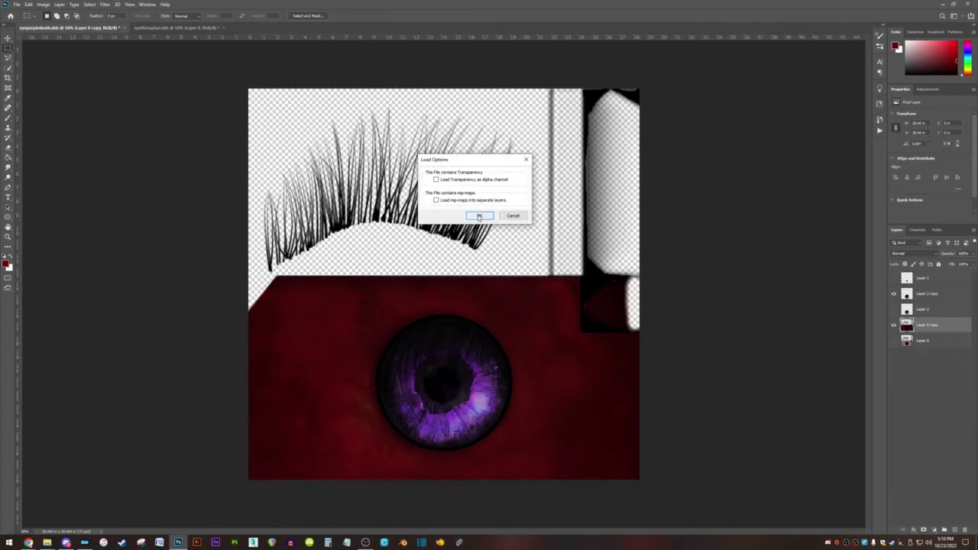
pyautogui.click(479, 216)
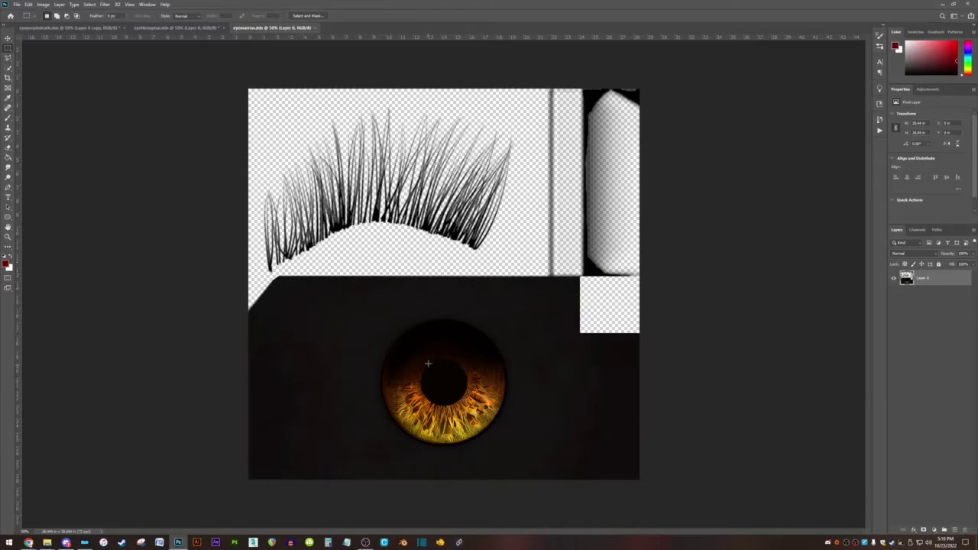
# - Paste the black eyeball texture into eyepurpledeath.dds above the red base copy and hide the red copy
pyautogui.click(95, 28)
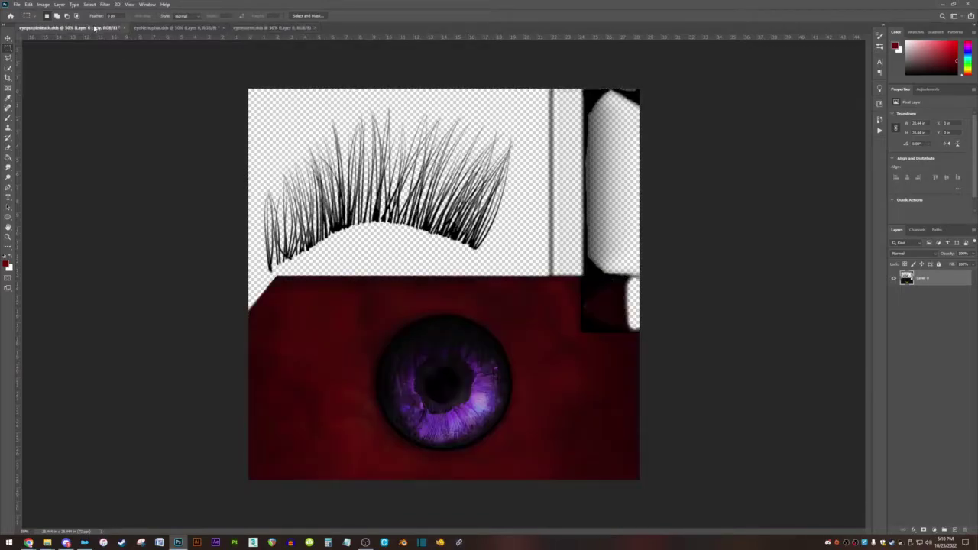
pyautogui.hotkey('ctrl', 'v')
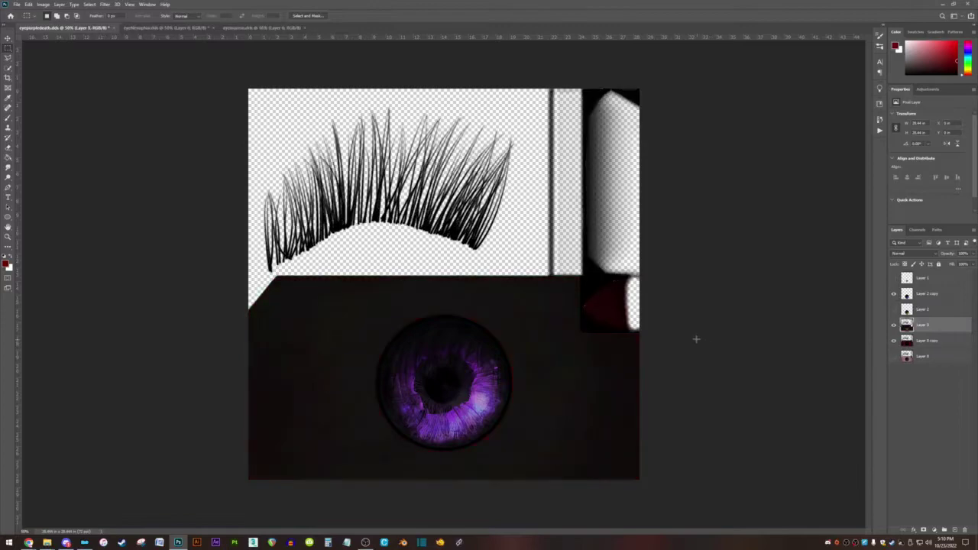
pyautogui.click(893, 341)
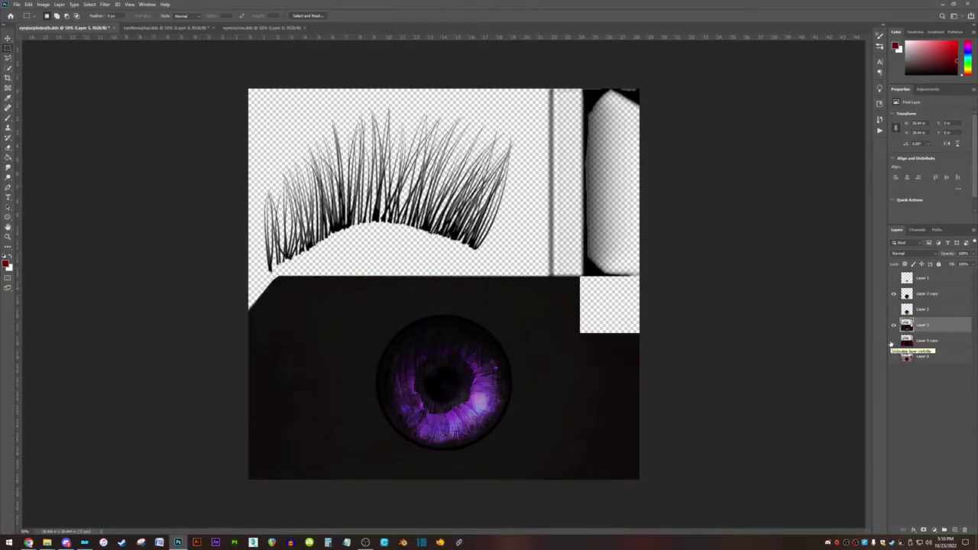
pyautogui.click(894, 341)
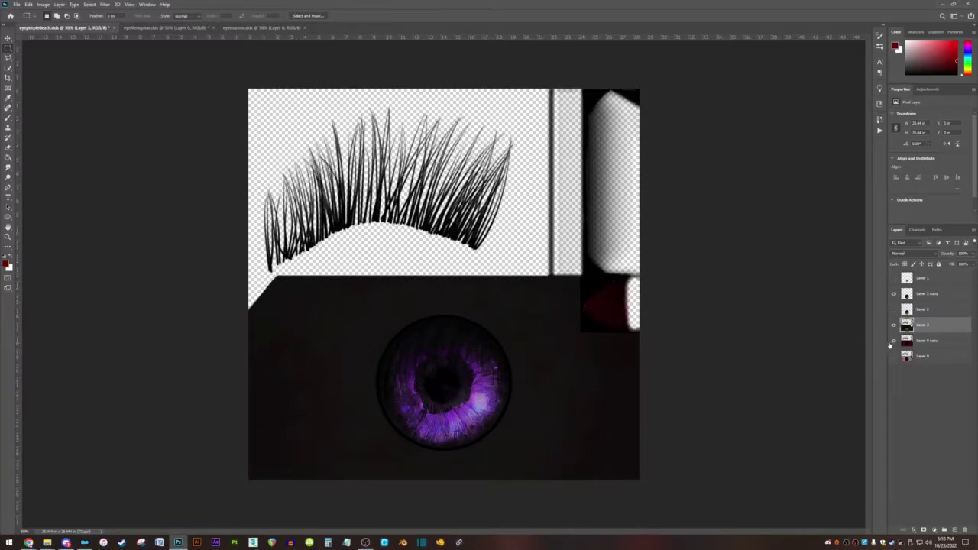
pyautogui.click(892, 341)
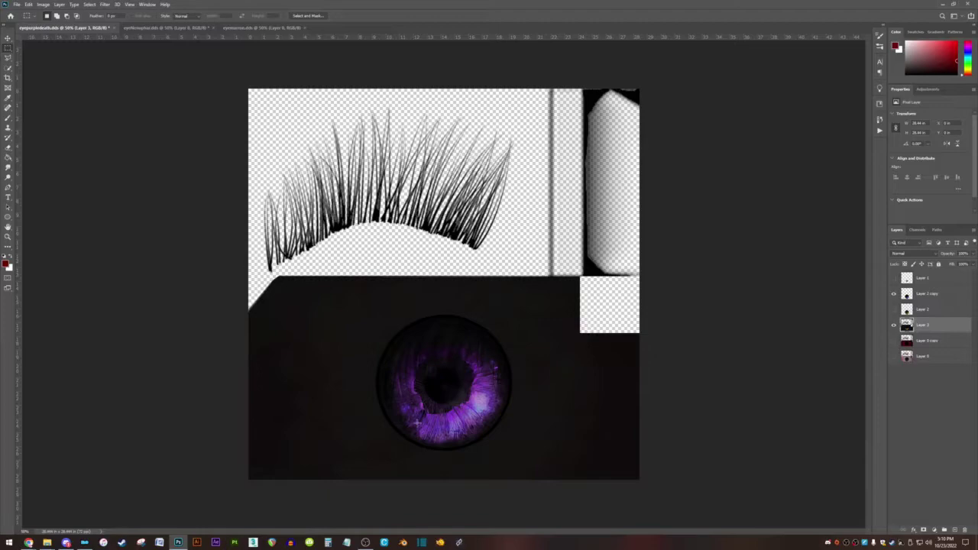
pyautogui.keyDown('alt'); pyautogui.click(894, 325); pyautogui.keyUp('alt')
pyautogui.keyDown('alt'); pyautogui.click(894, 326); pyautogui.keyUp('alt')
pyautogui.click(894, 343)
pyautogui.click(894, 343)
# - Darken the pasted black eyeball layer with Brightness/Contrast
pyautogui.click(43, 4)
pyautogui.moveTo(107, 24)
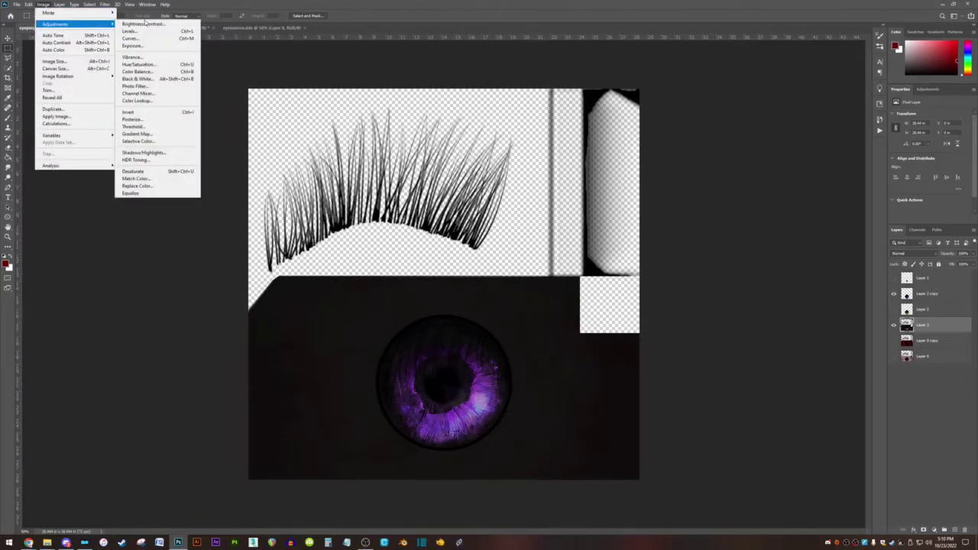
pyautogui.click(144, 24)
pyautogui.moveTo(570, 293); pyautogui.dragTo(560, 272)
pyautogui.click(628, 262)
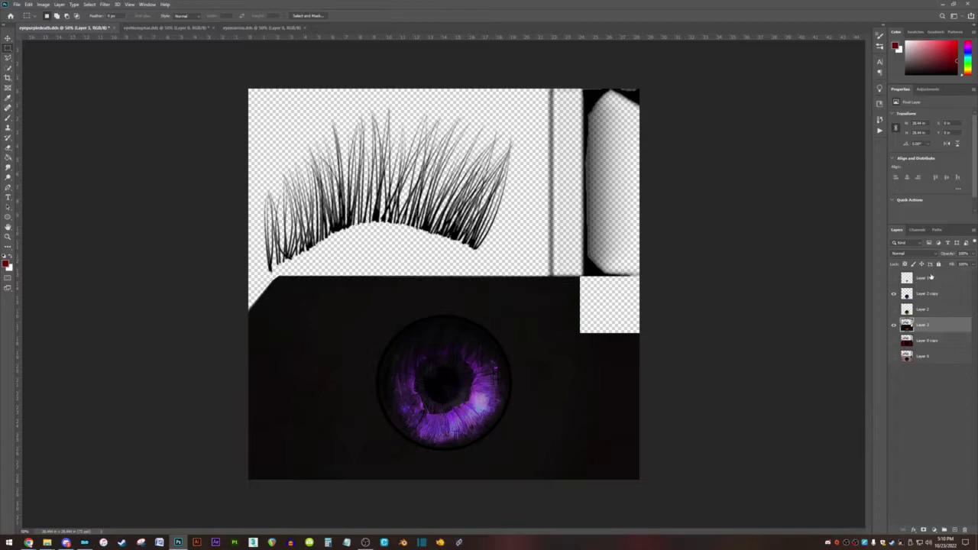
# - Select only Layer 1 and make it visible above the purple iris
pyautogui.click(927, 279)
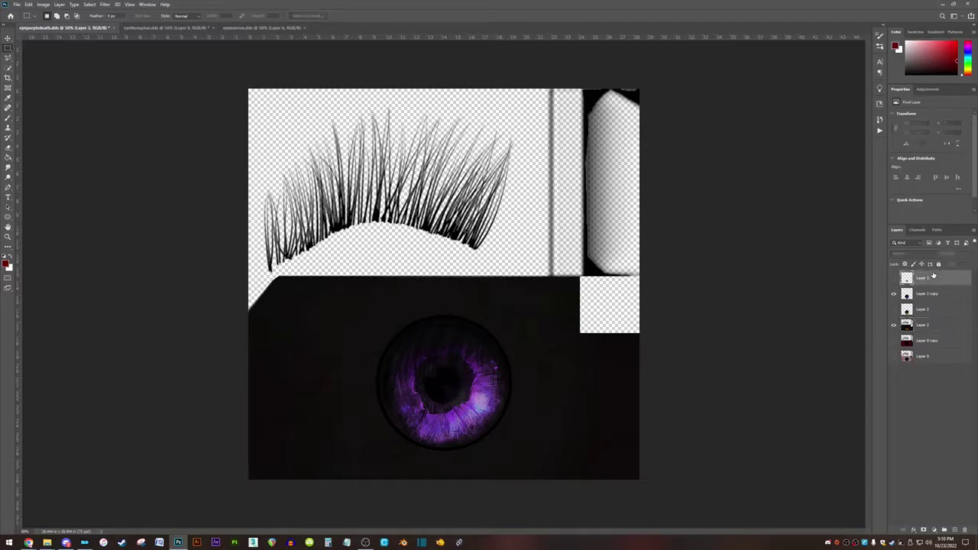
pyautogui.keyDown('shift'); pyautogui.click(931, 356); pyautogui.keyUp('shift')
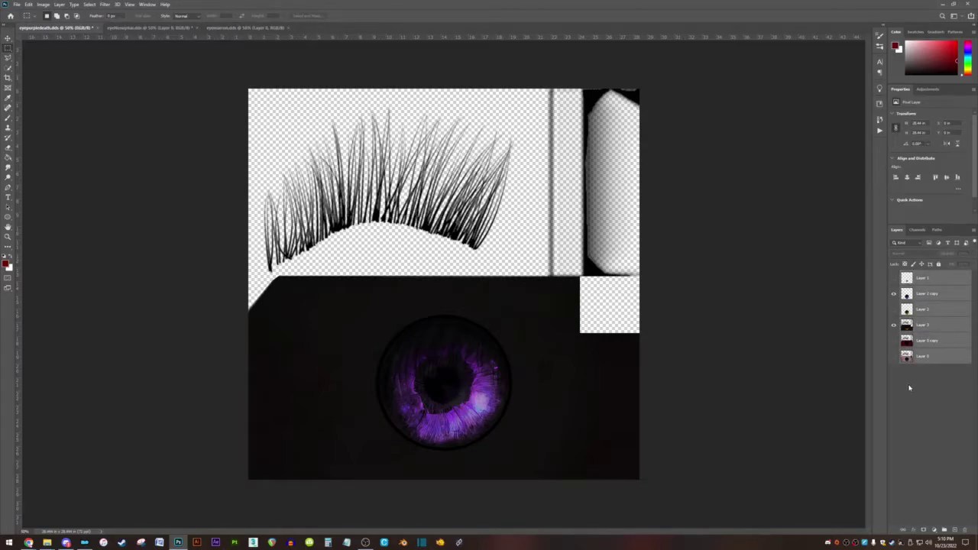
pyautogui.click(930, 290)
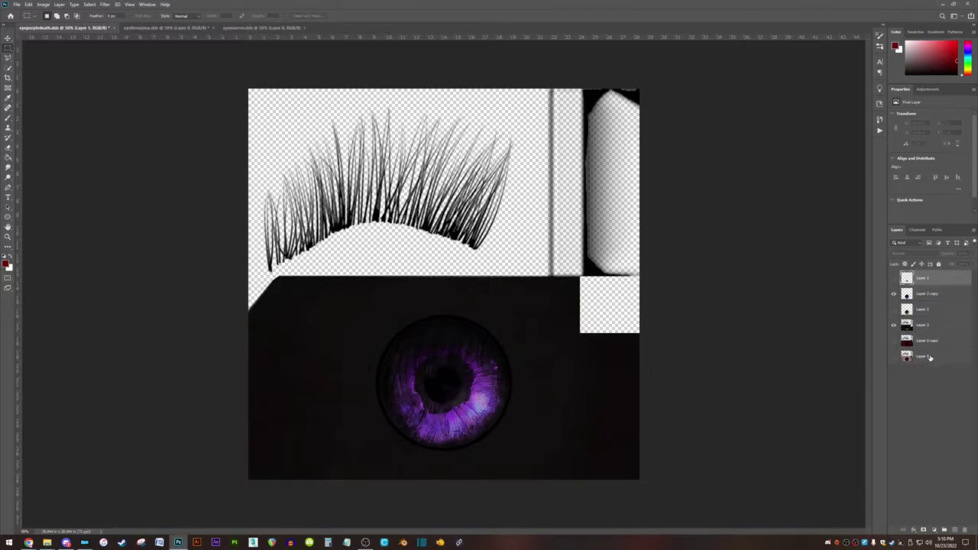
pyautogui.keyDown('shift'); pyautogui.click(930, 357); pyautogui.keyUp('shift')
pyautogui.click(917, 280)
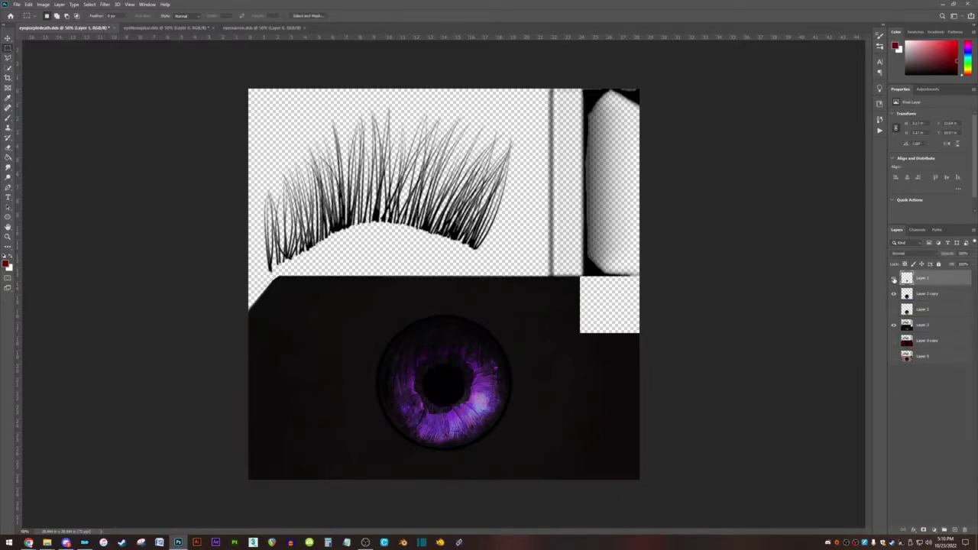
# - Select all layers from Layer 1 down to the bottom original texture layer and merge them into a single layer
pyautogui.click(894, 280)
pyautogui.click(894, 279)
pyautogui.keyDown('shift'); pyautogui.click(932, 357); pyautogui.keyUp('shift')
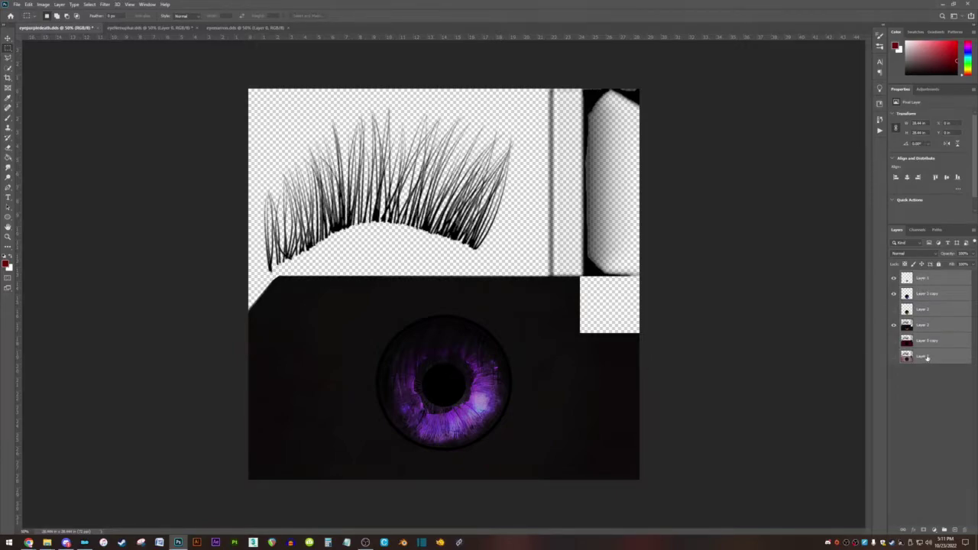
pyautogui.hotkey('ctrl', 'e')
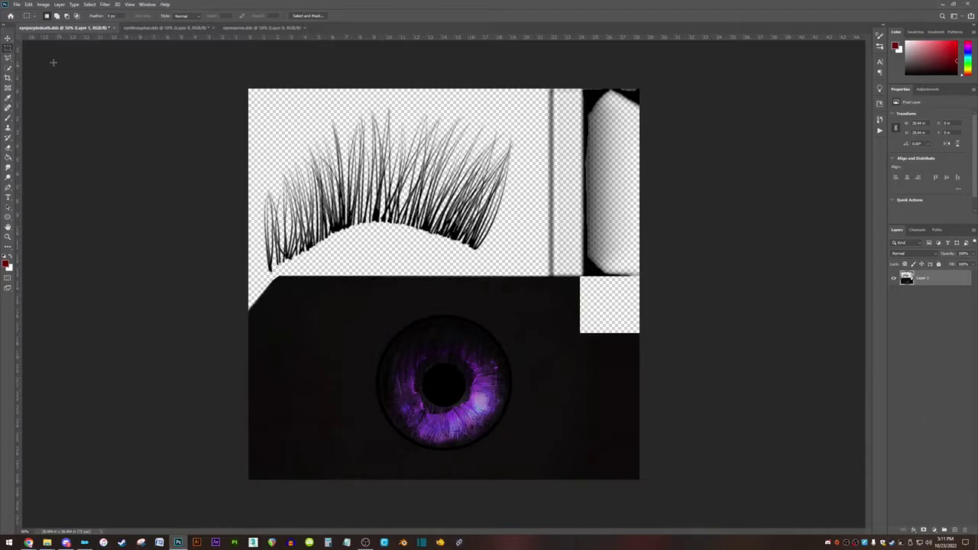
# - Prepare to save the merged texture as eyepurpledeath.dds in Intel Texture Works format in the eyes folder, excluding layers and alpha channels
pyautogui.click(16, 4)
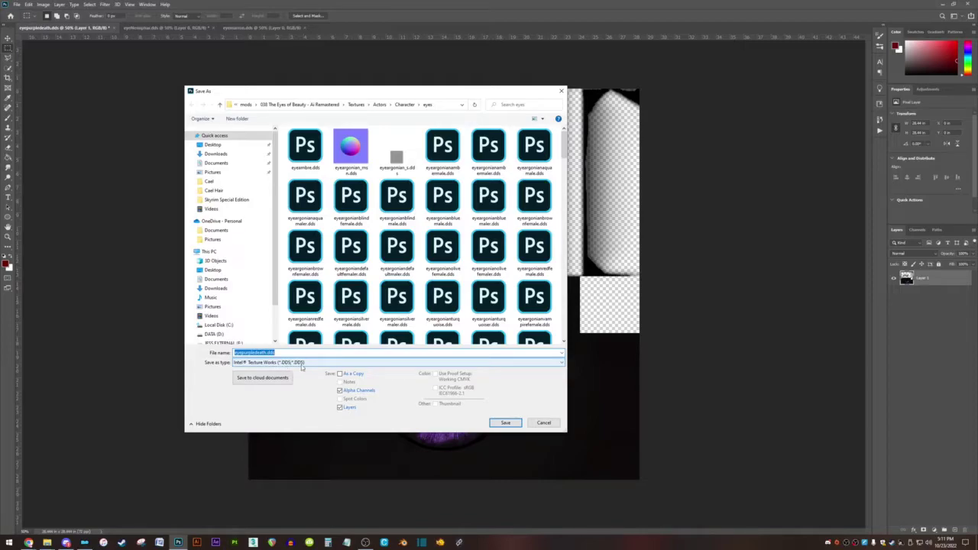
pyautogui.click(340, 407)
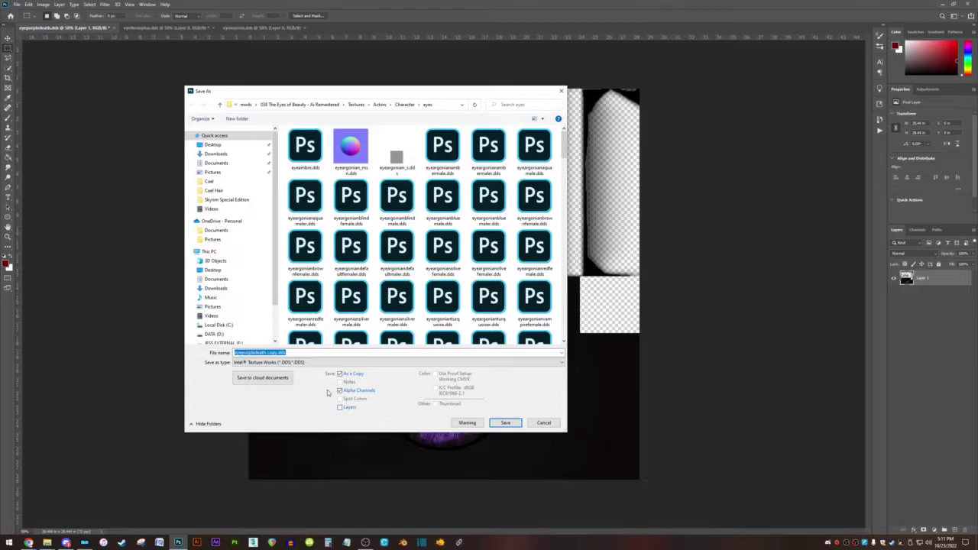
pyautogui.click(339, 390)
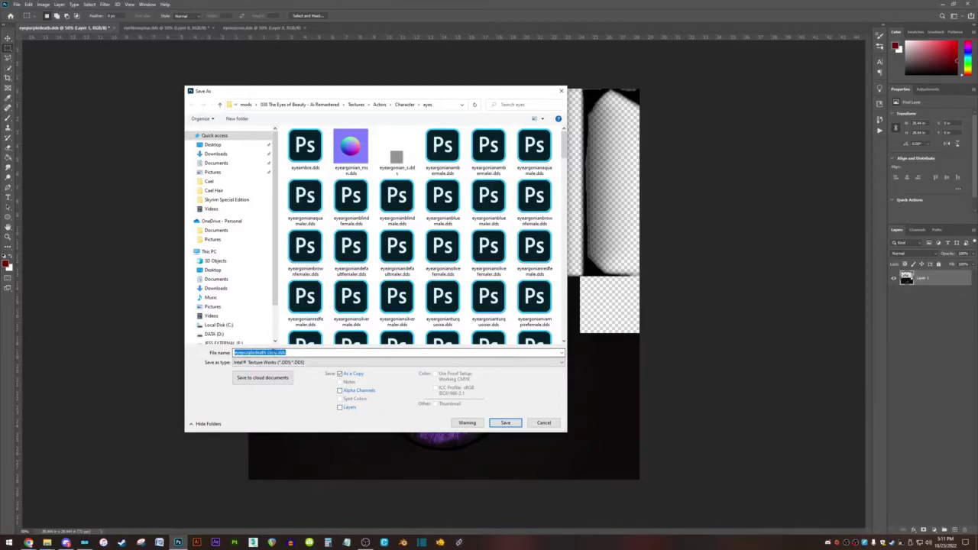
pyautogui.click(279, 352)
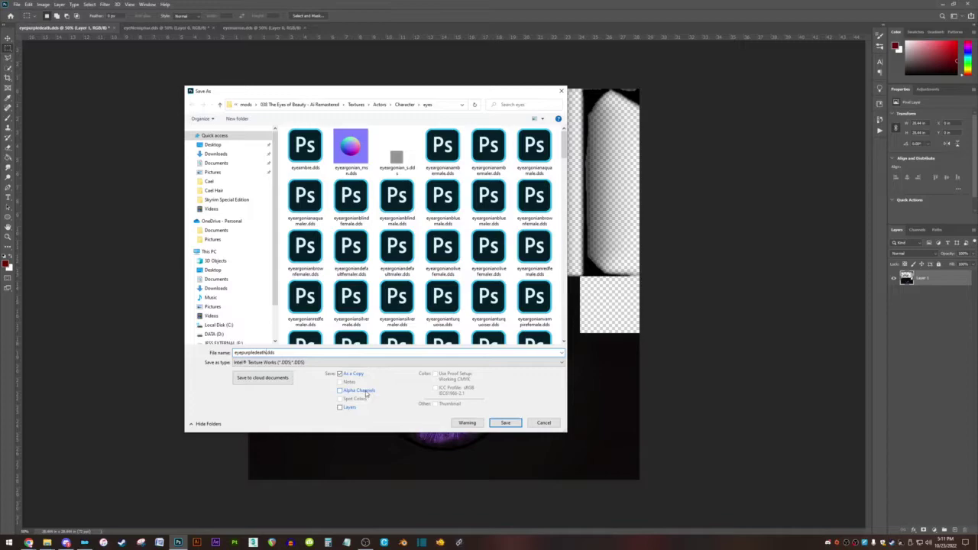
pyautogui.moveTo(472, 93); pyautogui.dragTo(309, 98)
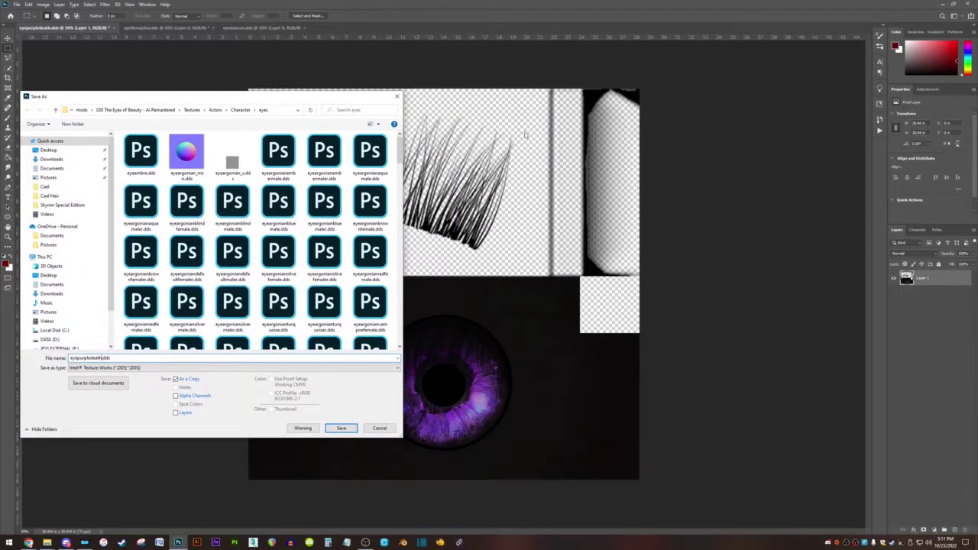
pyautogui.moveTo(311, 102); pyautogui.dragTo(341, 112)
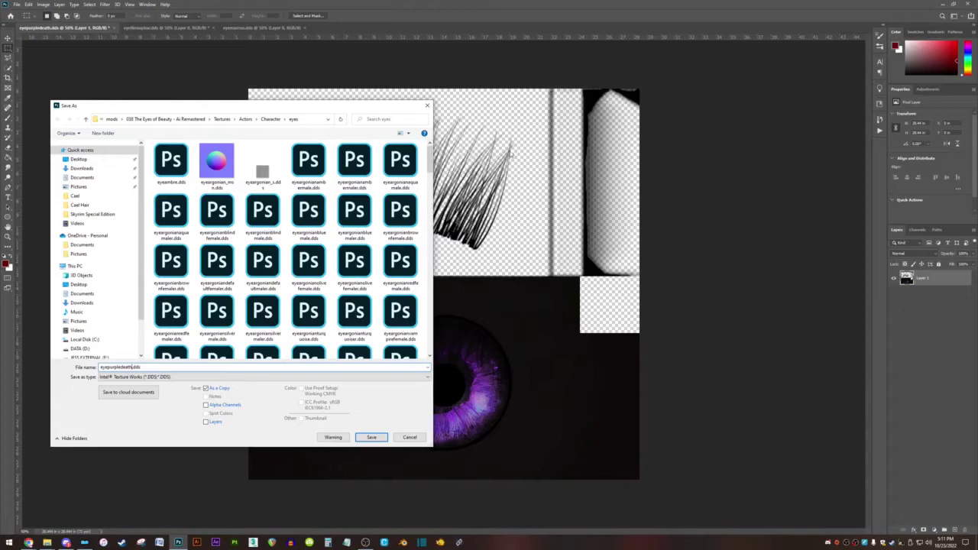
pyautogui.moveTo(310, 113); pyautogui.dragTo(430, 107)
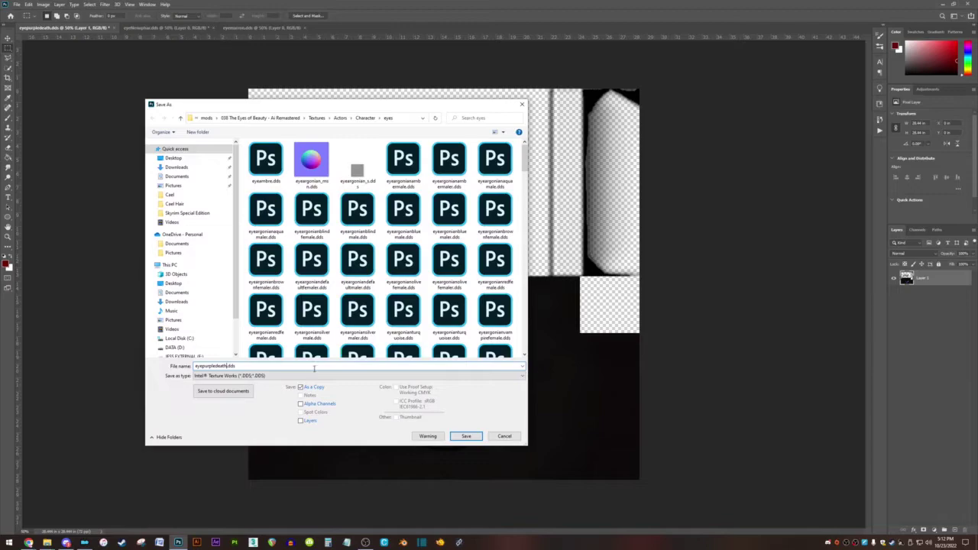
pyautogui.press('Tab')
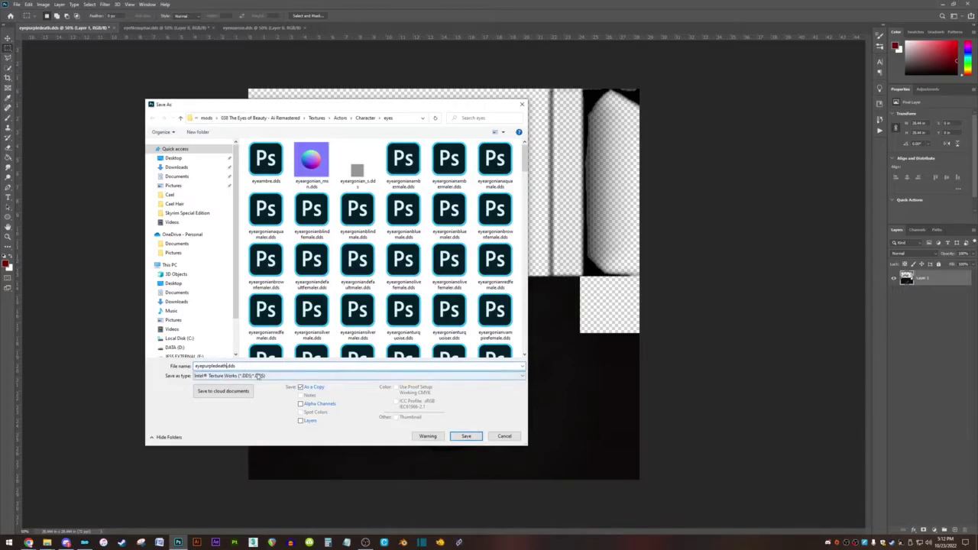
pyautogui.click(223, 365)
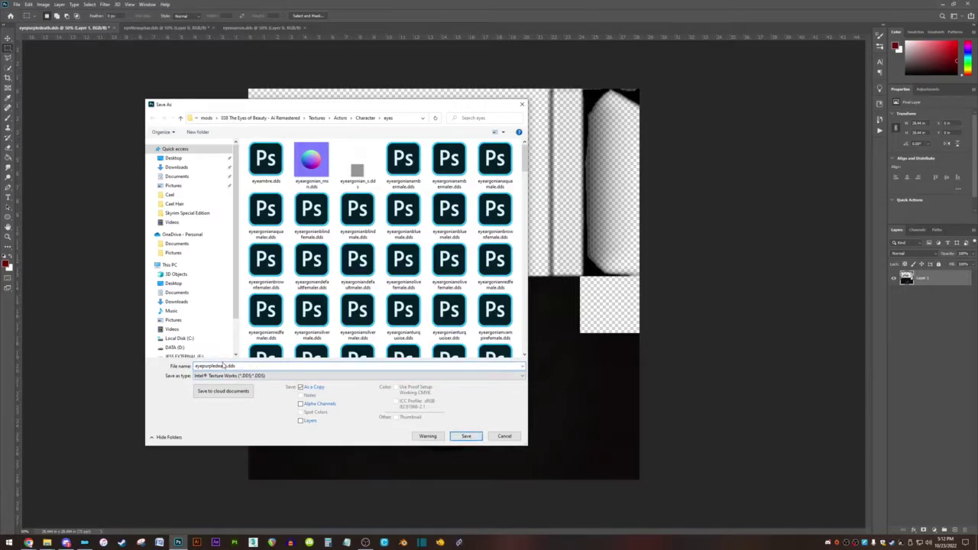
# - Save over the existing eyepurpledeath.dds with texture type Color + Alpha, BC7 8bpp Fine (sRGB, DX11+) compression and no mip maps
pyautogui.click(467, 435)
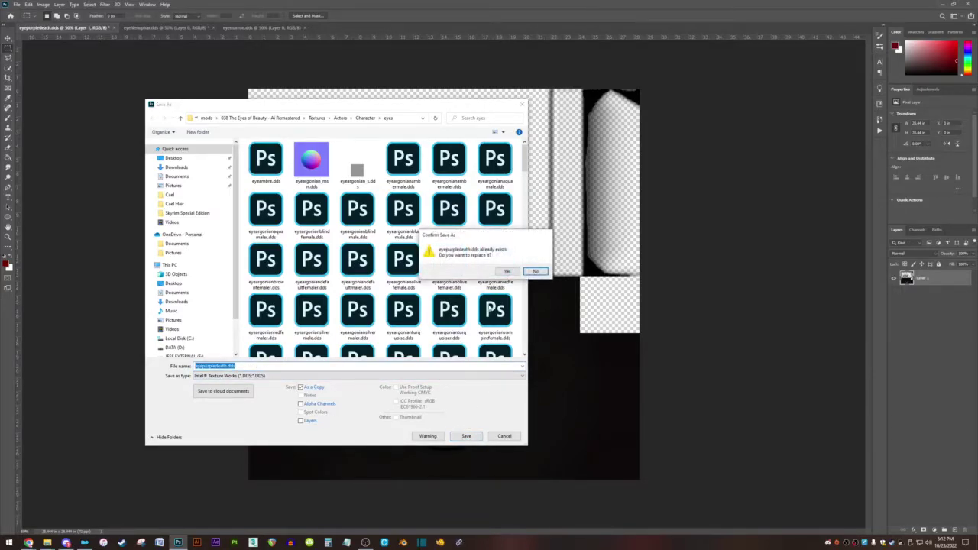
pyautogui.click(507, 272)
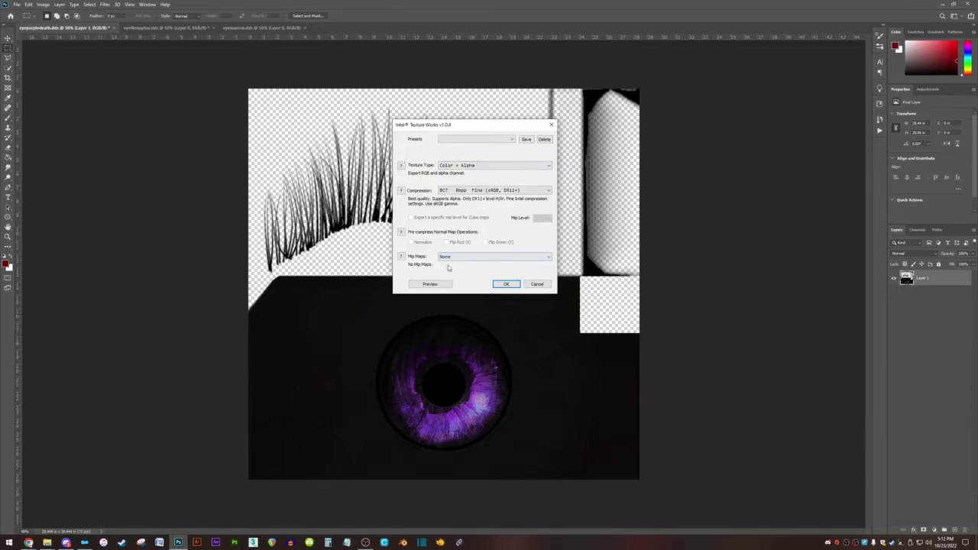
pyautogui.click(504, 285)
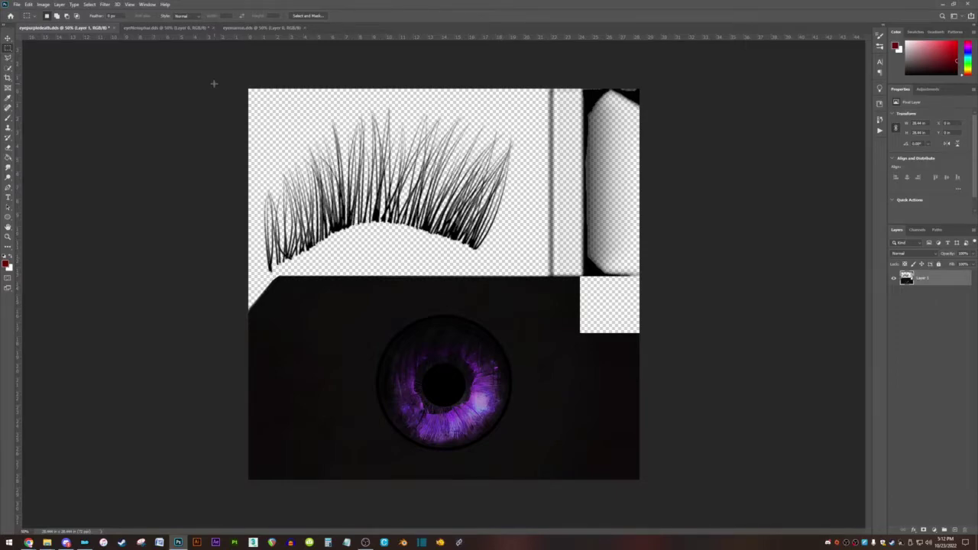
# - Start another save of the texture in D3D/DDS format with alpha channels excluded
pyautogui.click(16, 4)
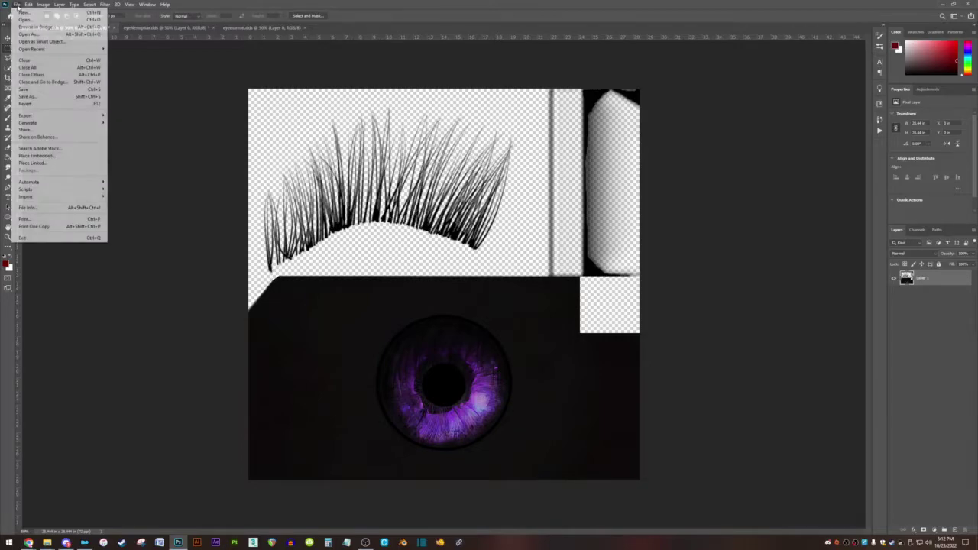
pyautogui.click(74, 97)
pyautogui.click(231, 376)
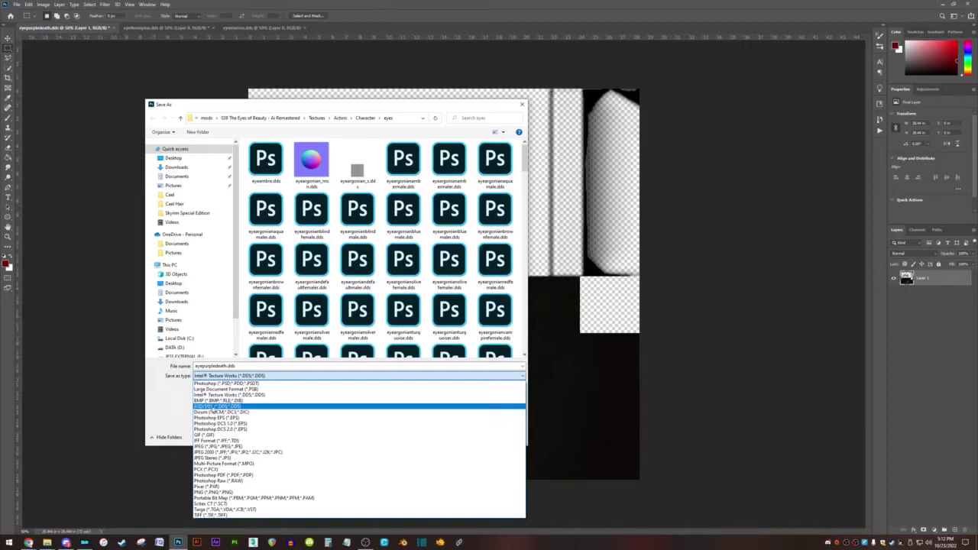
pyautogui.click(231, 407)
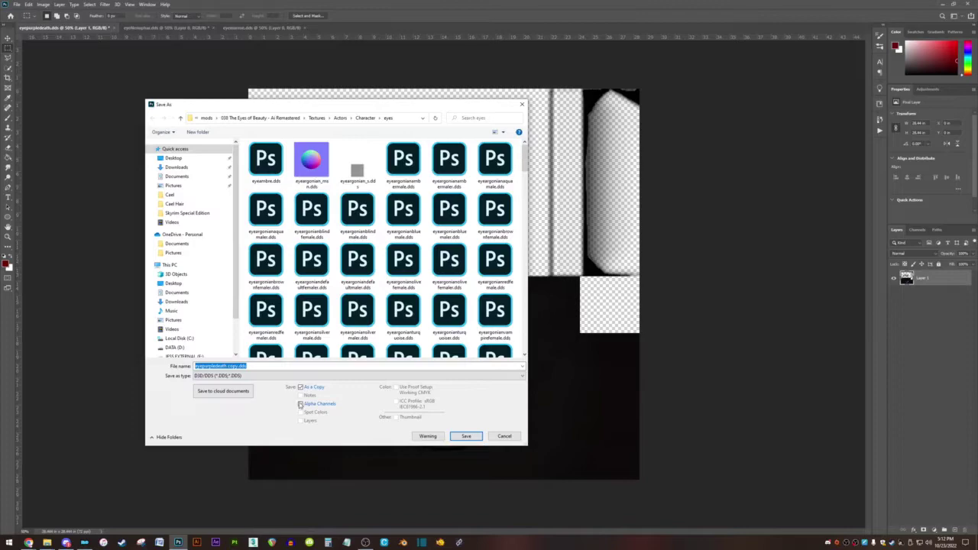
pyautogui.click(300, 404)
# - Remove "copy" from the file name and save the D3D/DDS version as eyepurpledeath.dds in the eyes folder
pyautogui.click(245, 366)
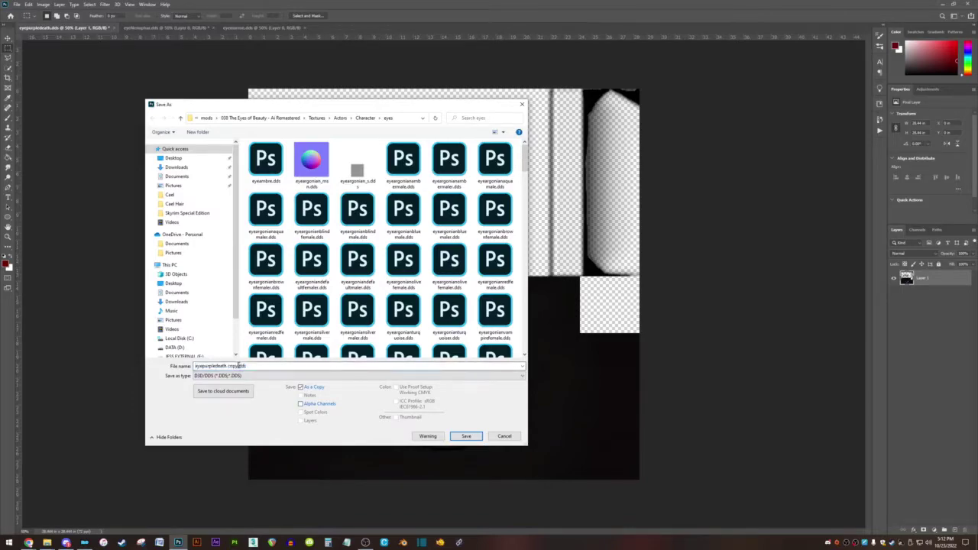
pyautogui.press('BackSpace')
pyautogui.press('BackSpace')
pyautogui.press('BackSpace')
pyautogui.press('BackSpace')
pyautogui.press('BackSpace')
pyautogui.click(466, 435)
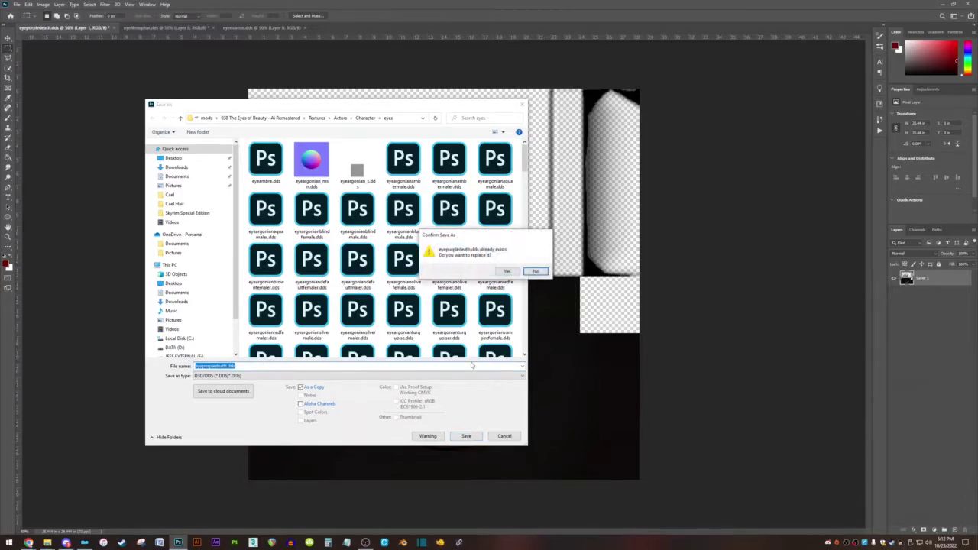
# - Overwrite eyepurpledeath.dds with the edited eye texture, using DXT5 ARGB interpolated alpha and generated MIP maps
pyautogui.click(507, 271)
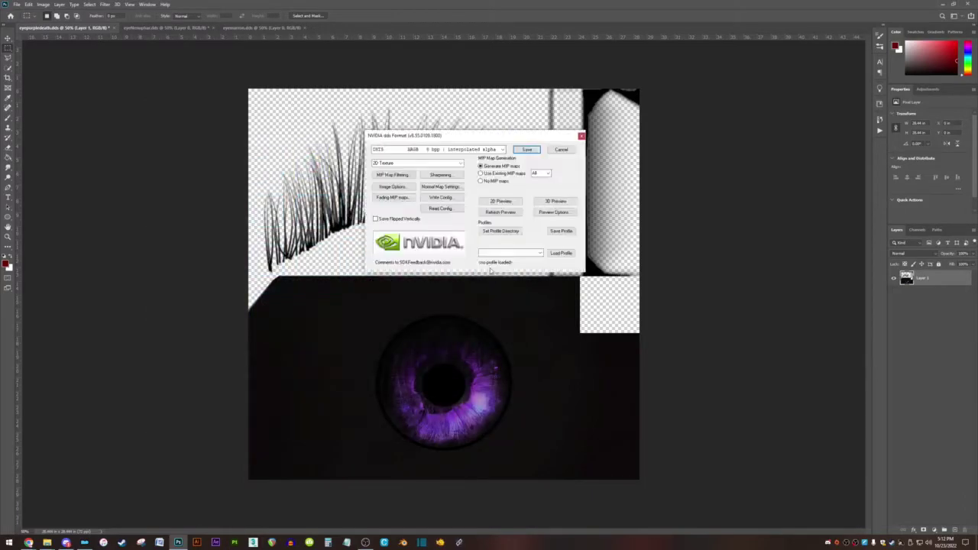
pyautogui.moveTo(463, 136); pyautogui.dragTo(442, 211)
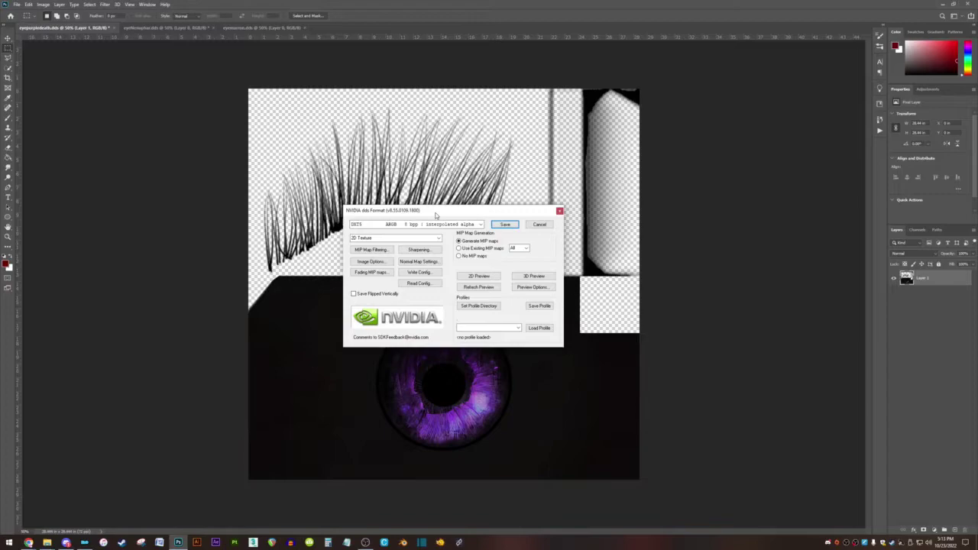
pyautogui.moveTo(442, 212); pyautogui.dragTo(429, 172)
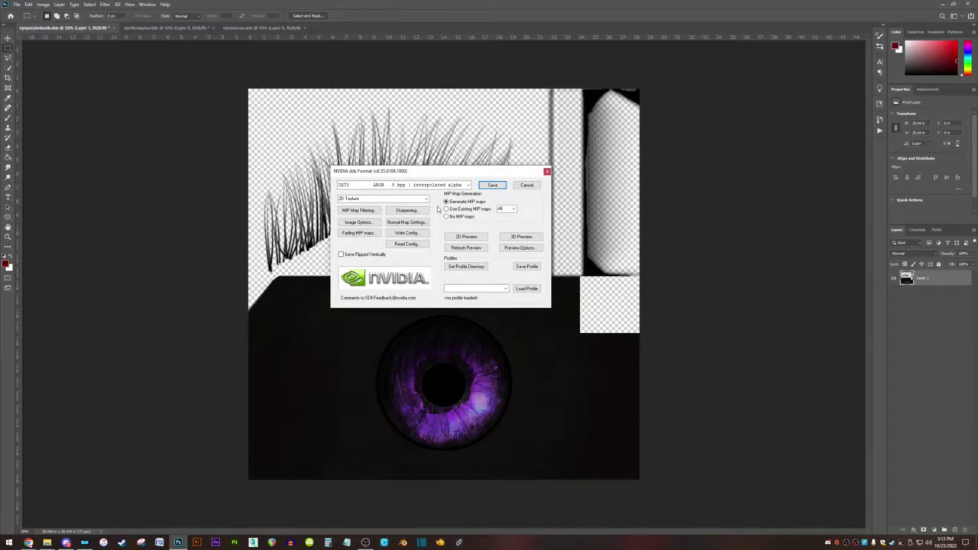
pyautogui.click(493, 185)
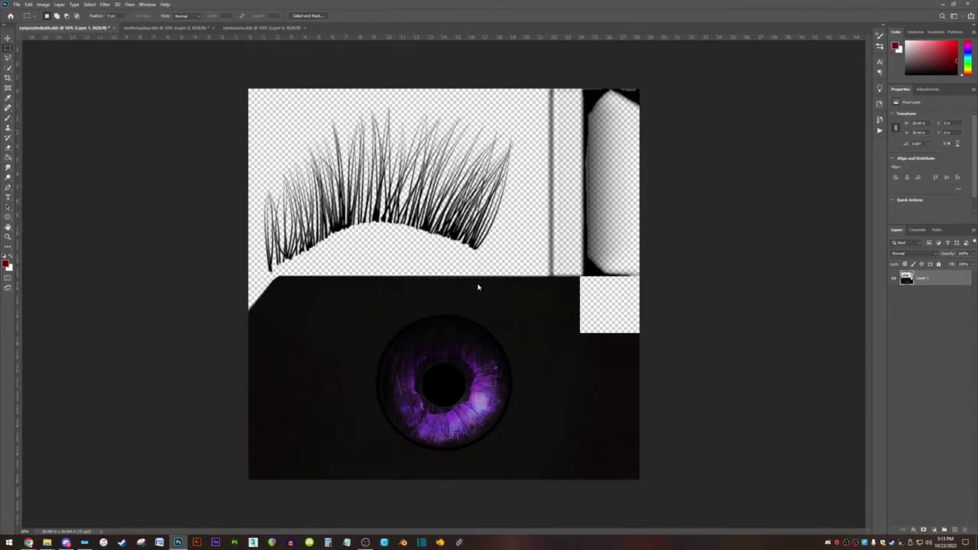
# - Switch to Mod Organizer and look through the Mage Hunter 3BA mod's textures in its Collygon - Mage Hunter folder
pyautogui.click(84, 543)
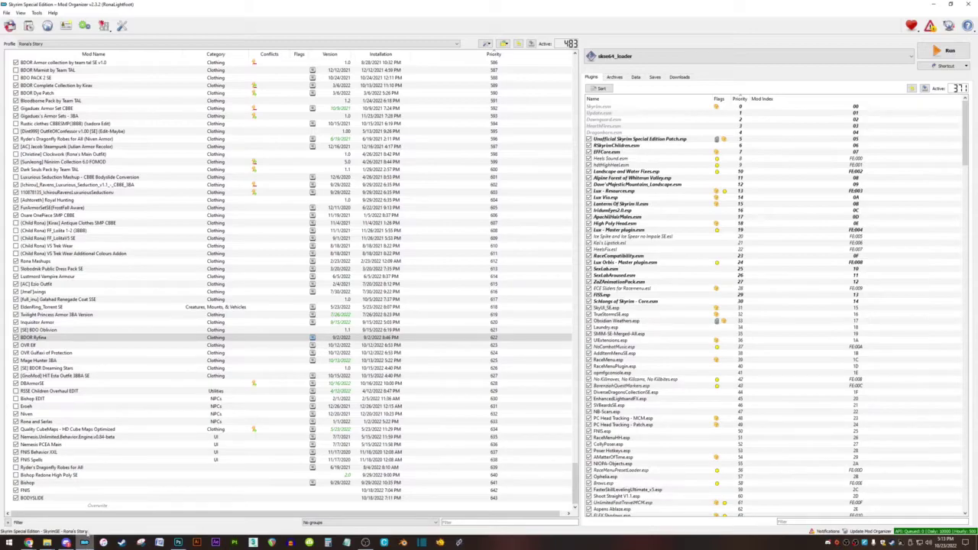
pyautogui.click(83, 356)
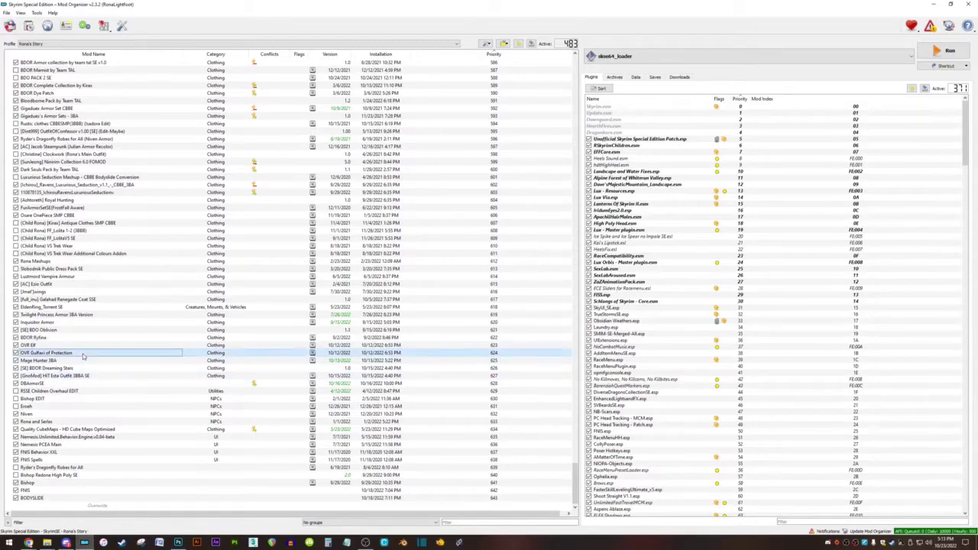
pyautogui.click(86, 360)
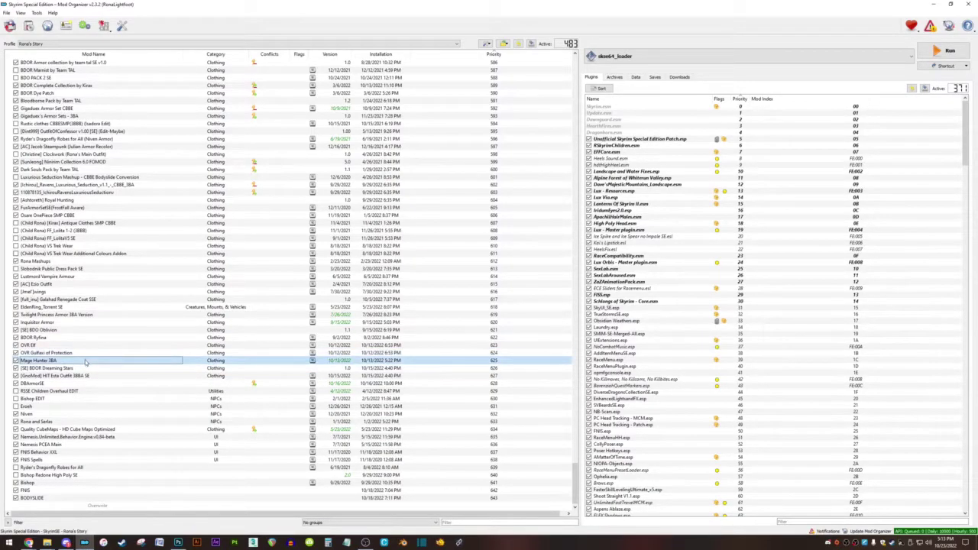
pyautogui.rightClick(84, 363)
pyautogui.click(107, 512)
pyautogui.doubleClick(236, 220)
pyautogui.doubleClick(237, 214)
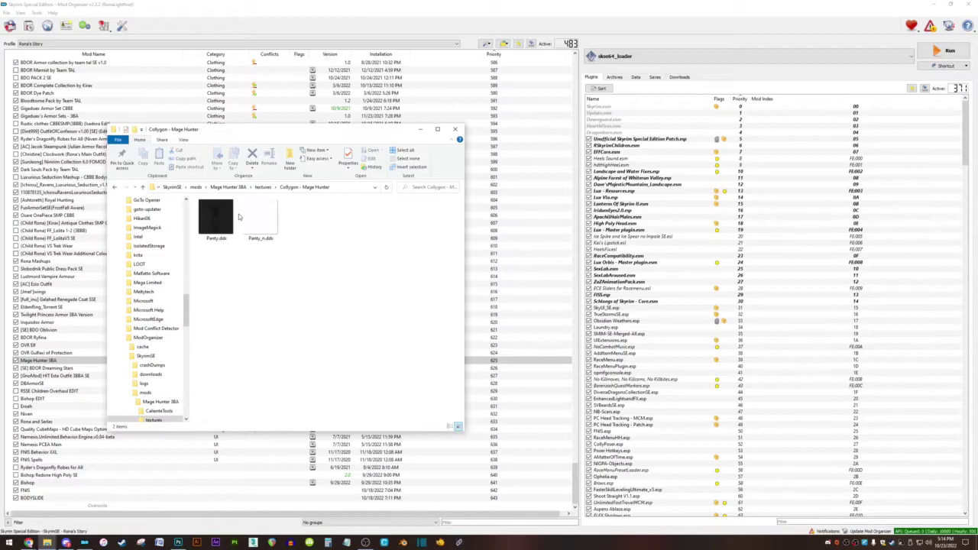
pyautogui.click(455, 130)
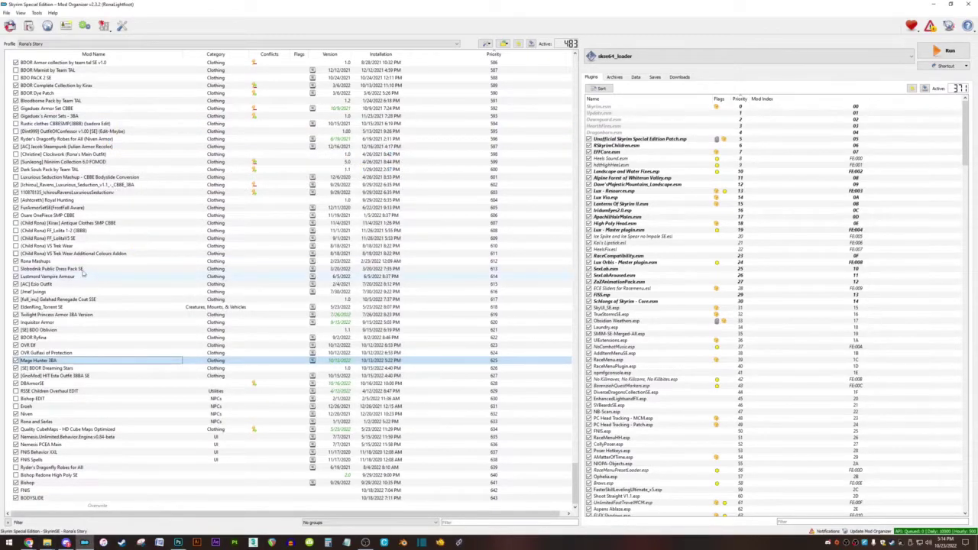
# - Browse the [AC] Ezio Outfit mod's folder and open its bodybottom diffusemap .dds texture in Photoshop
pyautogui.click(79, 285)
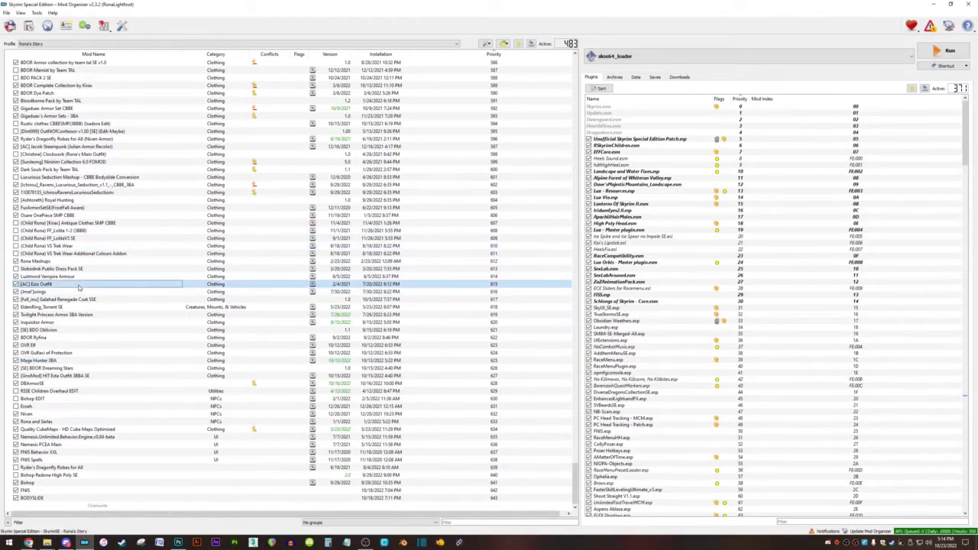
pyautogui.rightClick(79, 286)
pyautogui.click(107, 392)
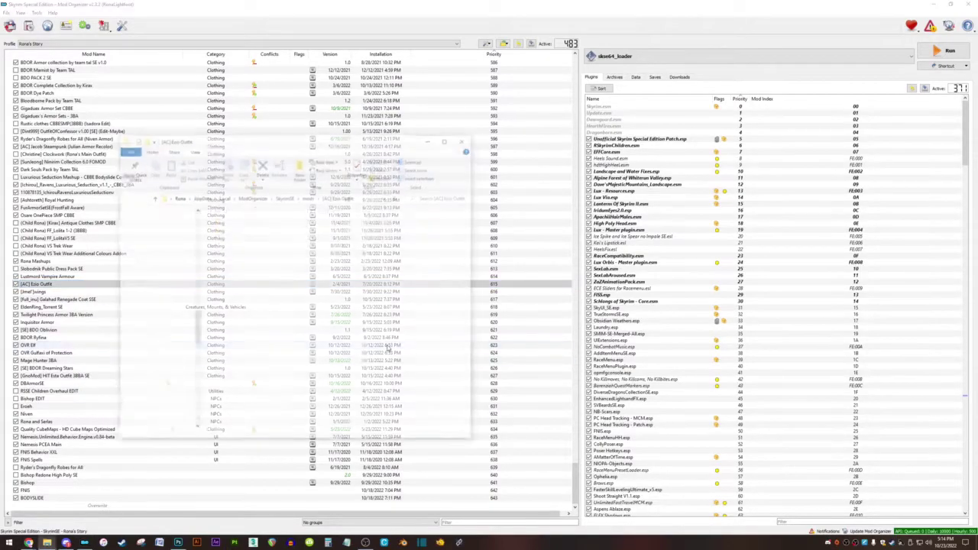
pyautogui.doubleClick(230, 230)
pyautogui.doubleClick(231, 224)
pyautogui.click(231, 224)
pyautogui.doubleClick(231, 224)
pyautogui.doubleClick(231, 222)
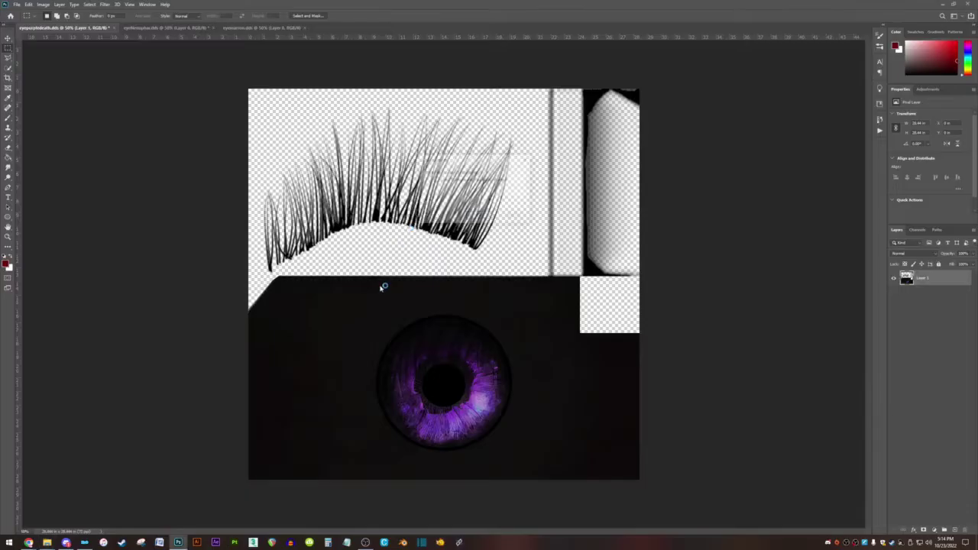
pyautogui.click(477, 212)
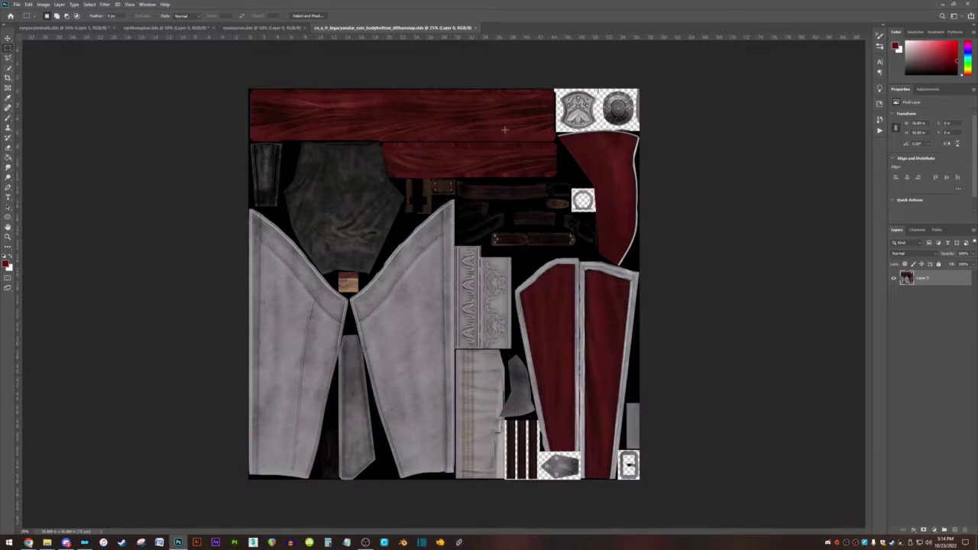
# - Try shifting only the Reds of the outfit texture to hue -17 with Hue/Saturation
pyautogui.click(44, 5)
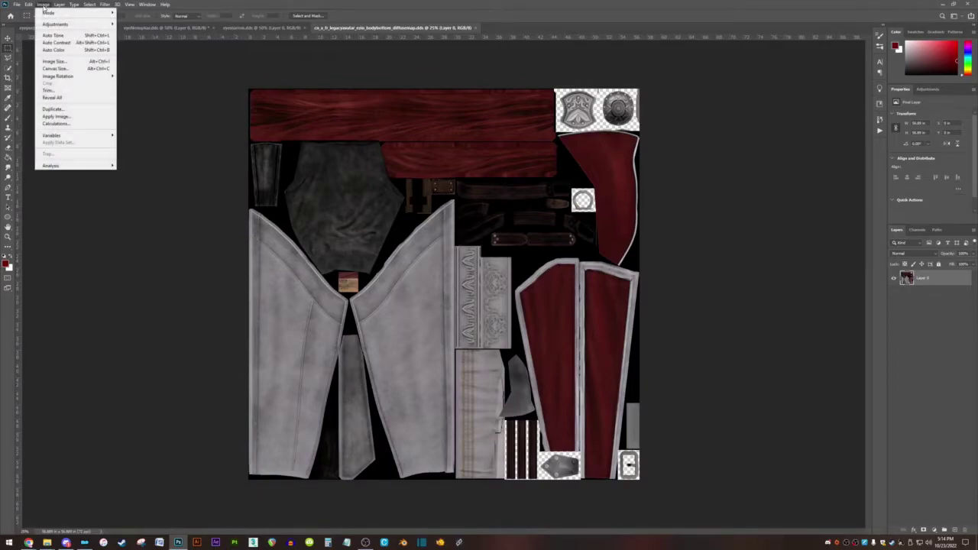
pyautogui.moveTo(57, 24)
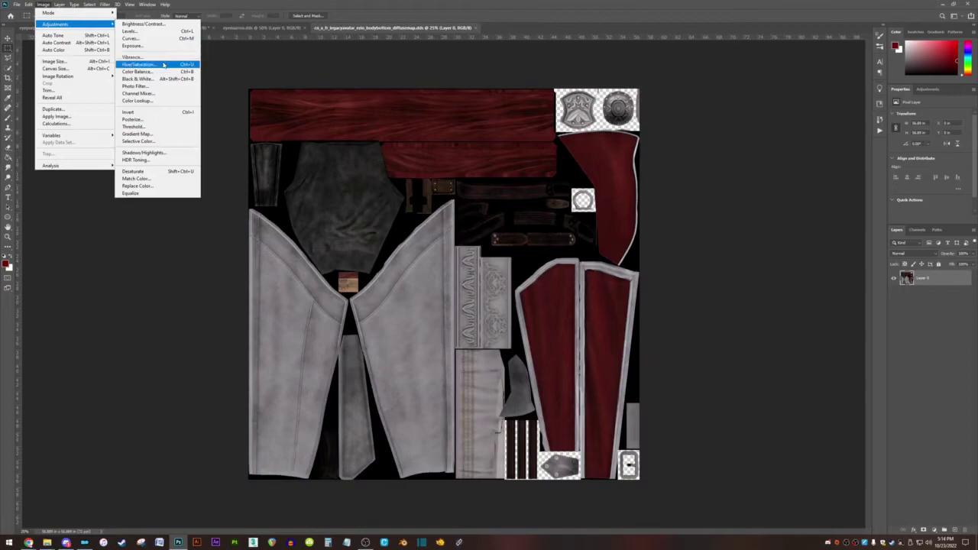
pyautogui.click(163, 65)
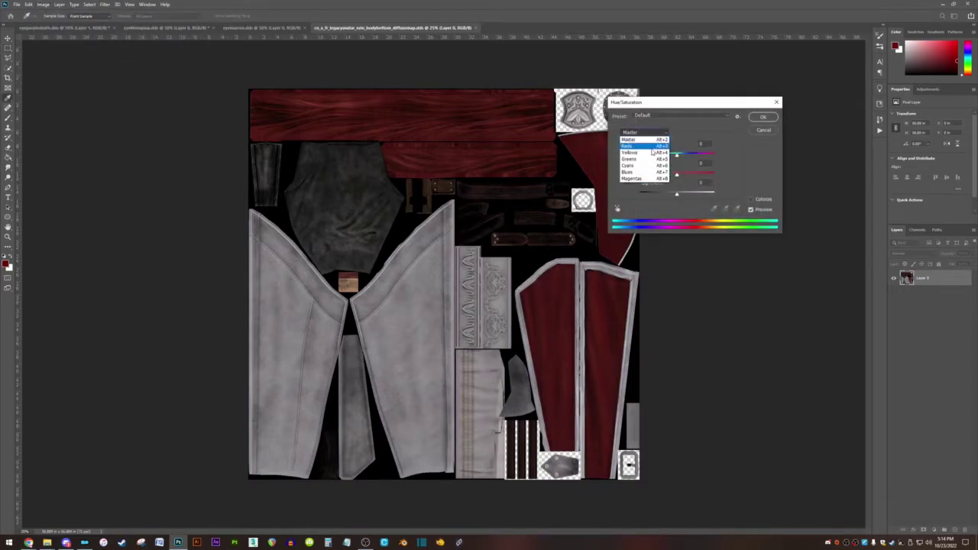
pyautogui.click(658, 146)
pyautogui.moveTo(678, 157)
pyautogui.mouseDown()
pyautogui.moveTo(702, 155)
pyautogui.moveTo(670, 155)
pyautogui.mouseUp()
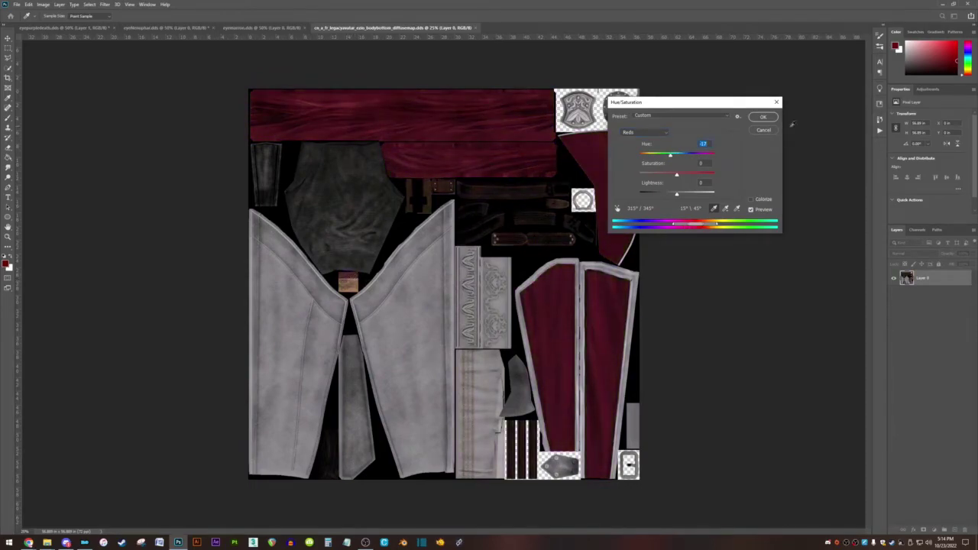
pyautogui.click(763, 116)
# - Select the small red and tan patch between the two grey panels with a rectangular marquee and invert the selection
pyautogui.scroll(4, 390, 275)
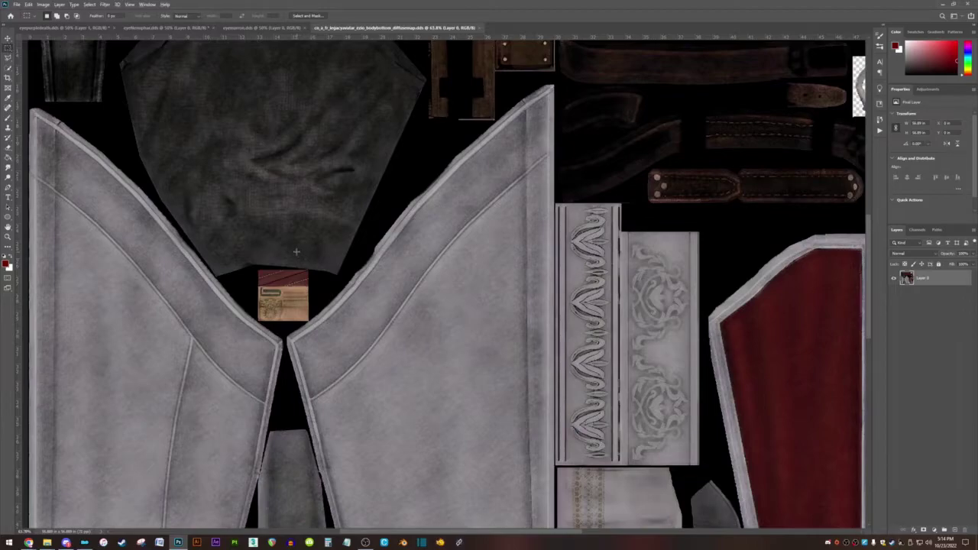
pyautogui.moveTo(249, 260); pyautogui.dragTo(325, 322)
pyautogui.click(251, 276)
pyautogui.moveTo(248, 262); pyautogui.dragTo(319, 331)
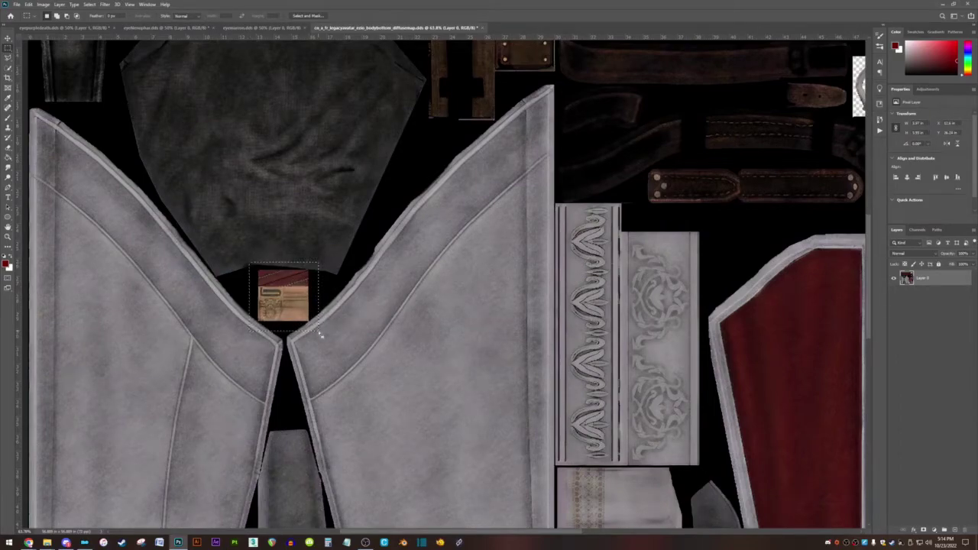
pyautogui.click(90, 4)
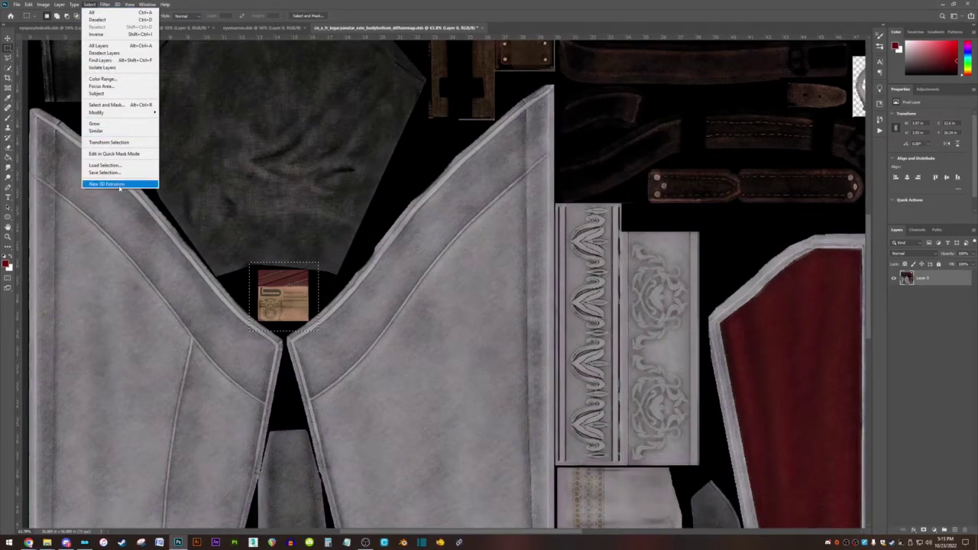
pyautogui.click(118, 36)
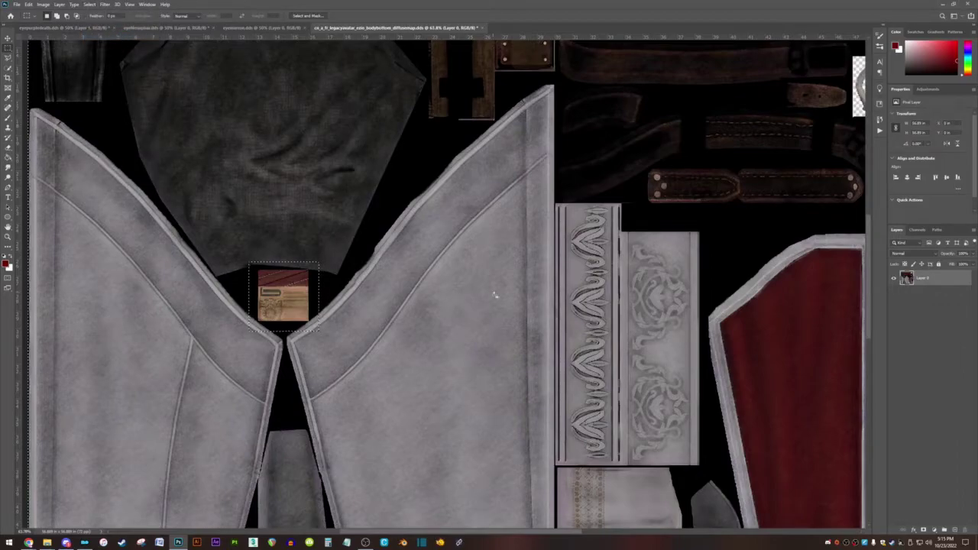
# - Try a Master hue of +27 on the inverted selection with Hue/Saturation, and reset the hue to 0
pyautogui.scroll(-2, 497, 282)
pyautogui.scroll(-3, 494, 276)
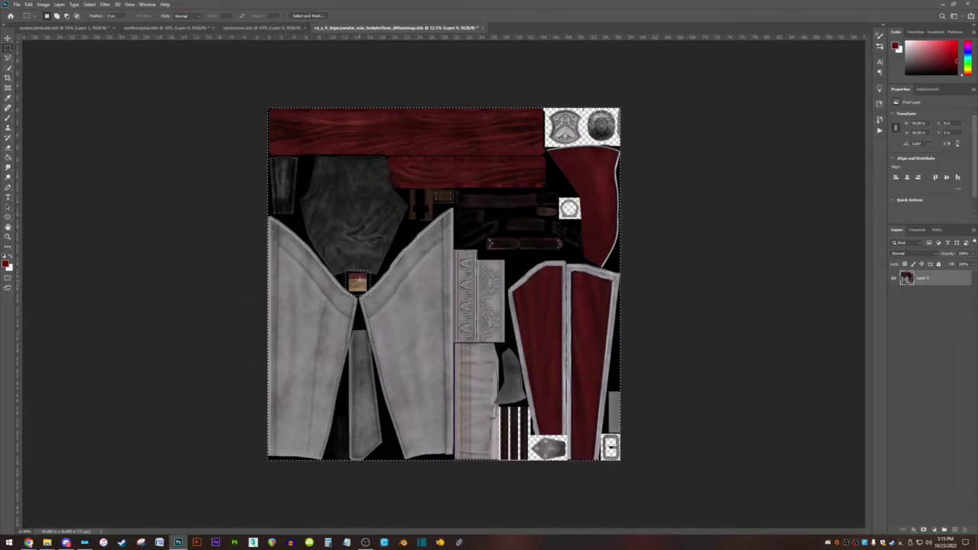
pyautogui.click(44, 5)
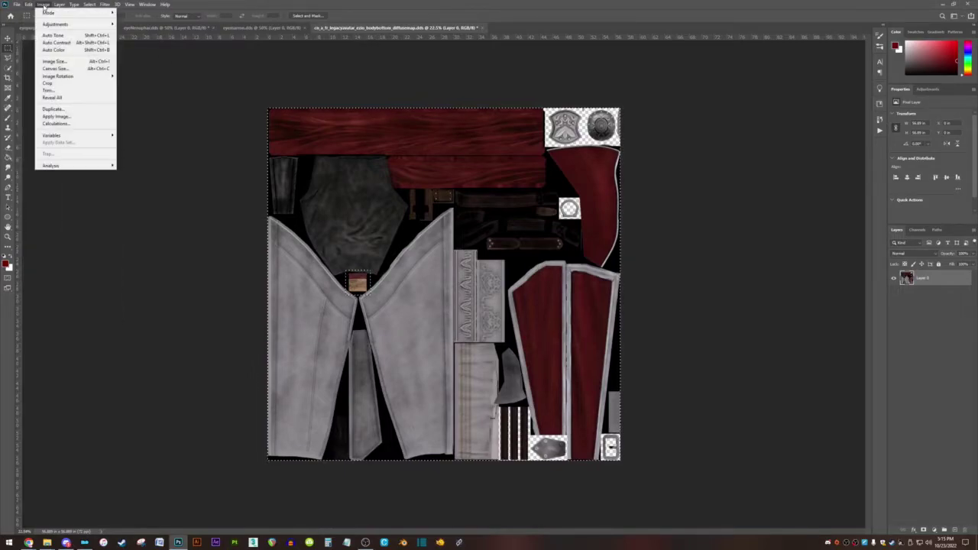
pyautogui.moveTo(57, 25)
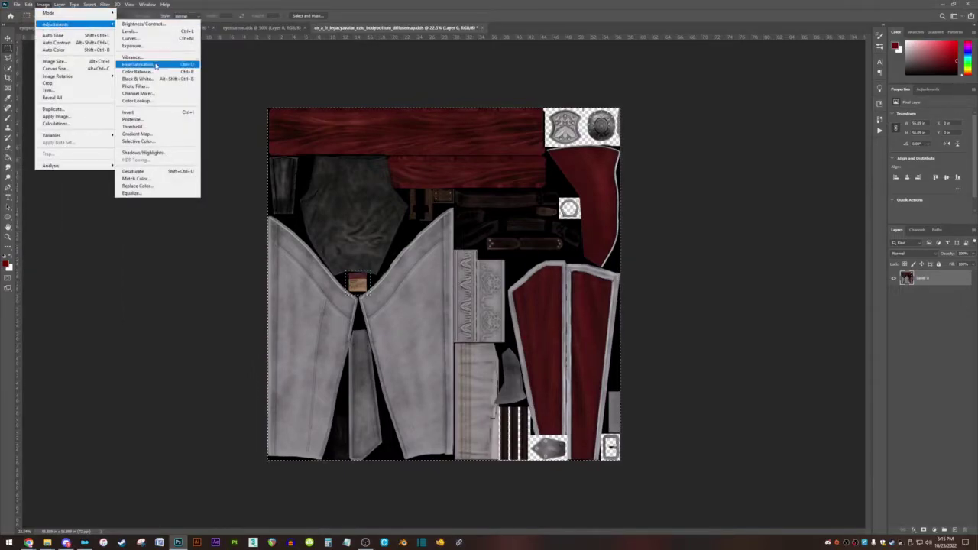
pyautogui.click(149, 65)
pyautogui.moveTo(676, 154)
pyautogui.mouseDown()
pyautogui.moveTo(690, 155)
pyautogui.moveTo(661, 156)
pyautogui.moveTo(695, 156)
pyautogui.mouseUp()
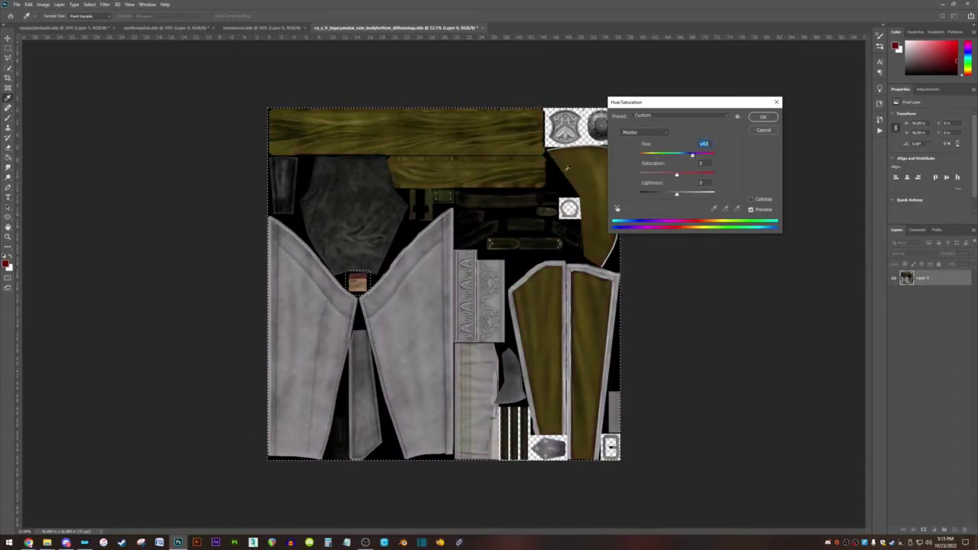
pyautogui.moveTo(692, 155)
pyautogui.mouseDown()
pyautogui.moveTo(702, 155)
pyautogui.moveTo(671, 156)
pyautogui.moveTo(714, 156)
pyautogui.moveTo(669, 157)
pyautogui.moveTo(686, 157)
pyautogui.mouseUp()
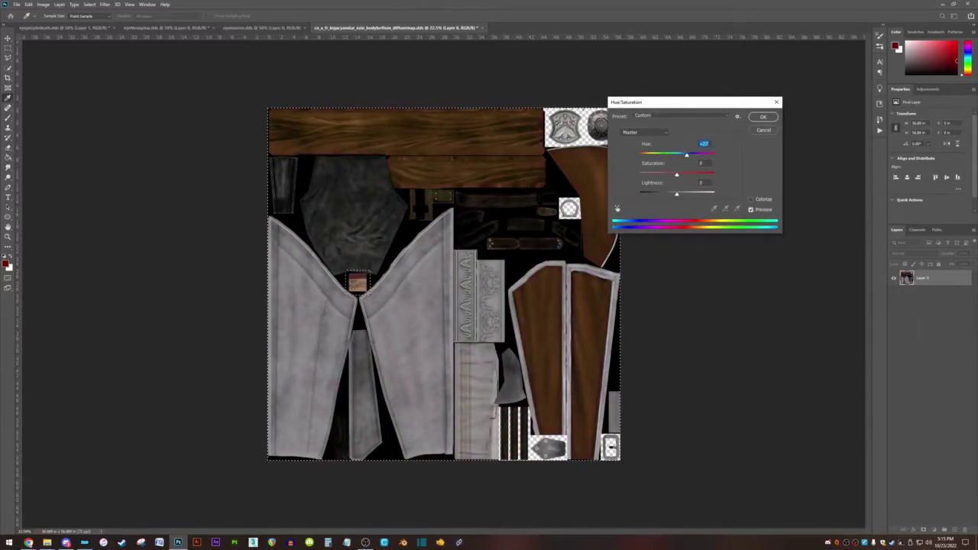
pyautogui.write('0')
# - Try shifting only the Reds in the inverted selection to hue +22
pyautogui.click(662, 133)
pyautogui.click(646, 141)
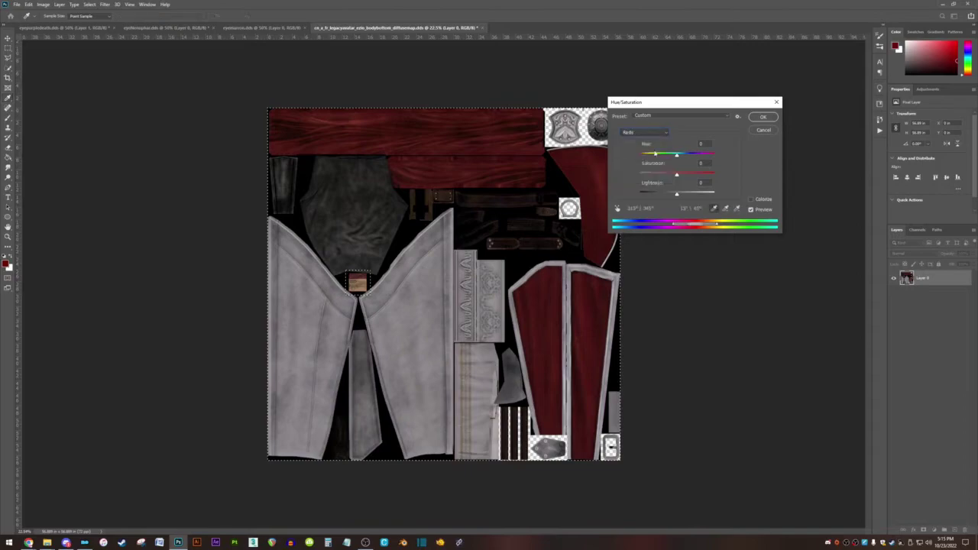
pyautogui.moveTo(676, 156)
pyautogui.mouseDown()
pyautogui.moveTo(713, 157)
pyautogui.moveTo(670, 157)
pyautogui.moveTo(700, 157)
pyautogui.moveTo(685, 156)
pyautogui.mouseUp()
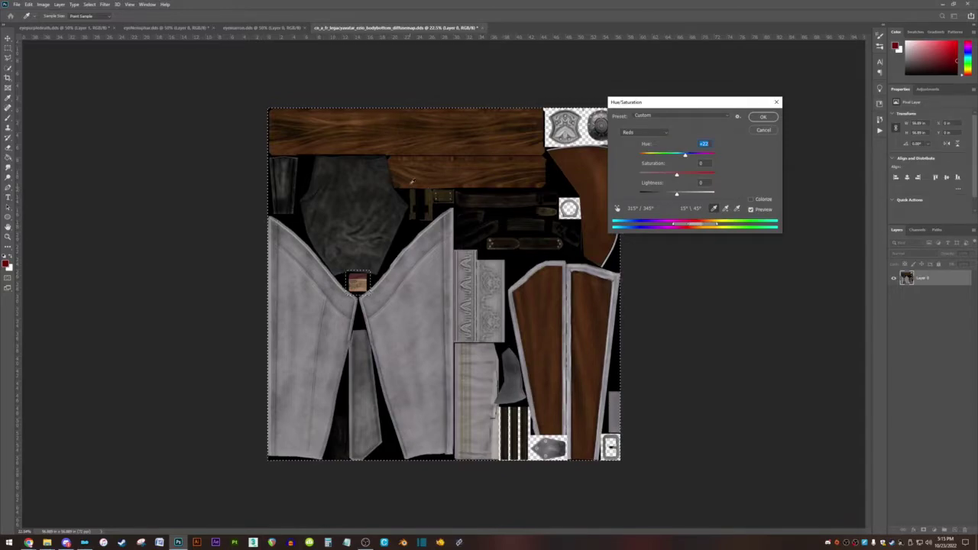
pyautogui.click(763, 117)
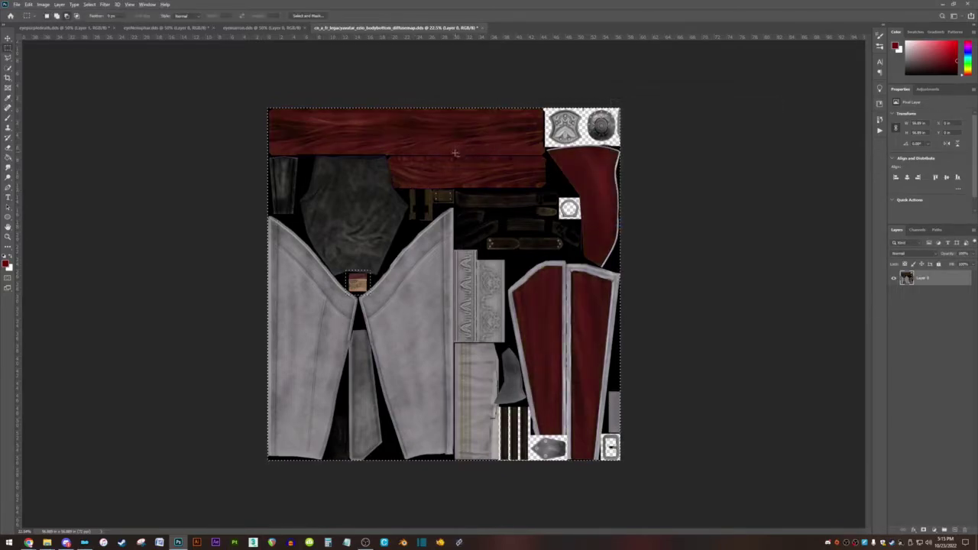
# - Subtract the brown leather straps, belts and riveted pieces from the selection by outlining them with the Polygonal Lasso
pyautogui.scroll(3, 245, 124)
pyautogui.scroll(2, 462, 157)
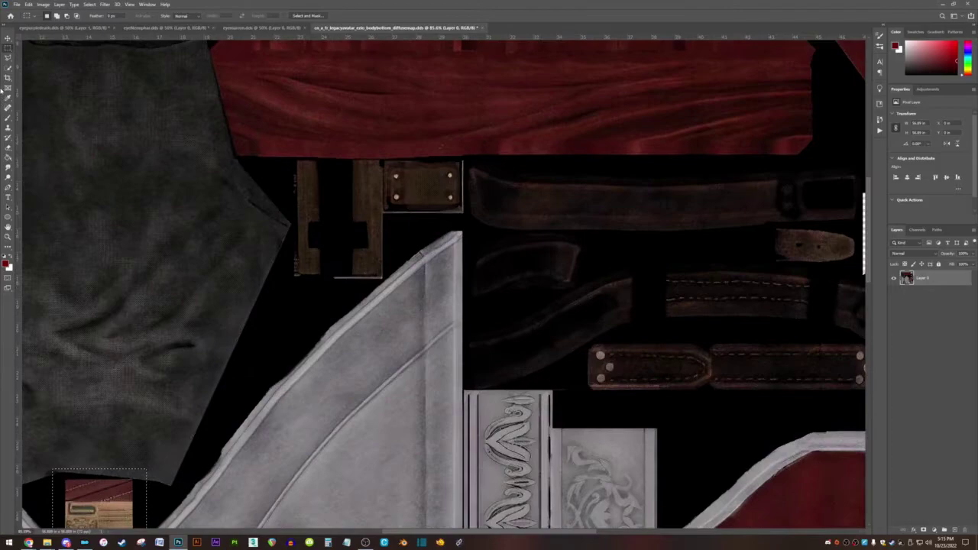
pyautogui.click(8, 58)
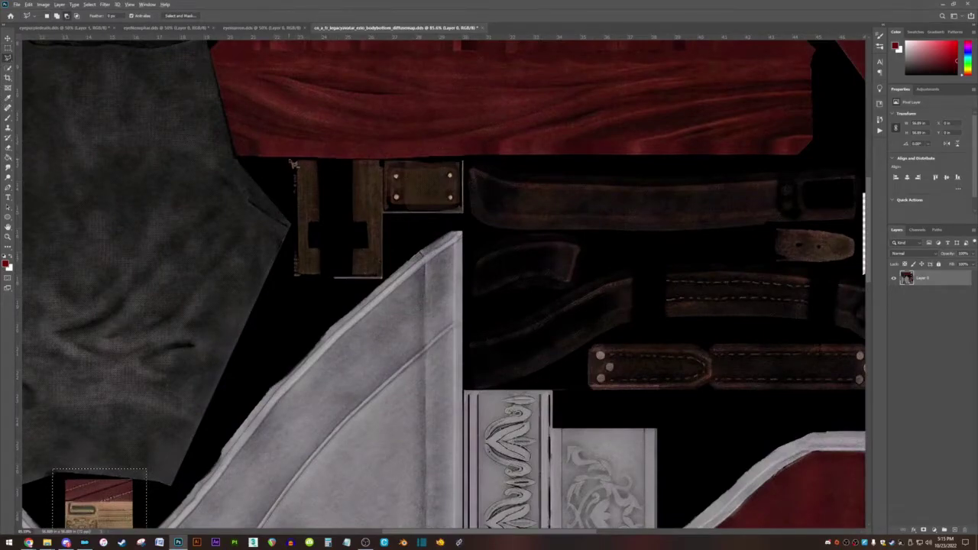
pyautogui.moveTo(292, 164); pyautogui.dragTo(336, 163)
pyautogui.moveTo(409, 162)
pyautogui.mouseDown()
pyautogui.moveTo(875, 159)
pyautogui.moveTo(643, 200)
pyautogui.moveTo(620, 185)
pyautogui.moveTo(616, 159)
pyautogui.moveTo(619, 285)
pyautogui.moveTo(706, 328)
pyautogui.moveTo(697, 325)
pyautogui.moveTo(708, 382)
pyautogui.moveTo(695, 315)
pyautogui.moveTo(709, 356)
pyautogui.mouseUp()
pyautogui.moveTo(698, 409)
pyautogui.mouseDown()
pyautogui.moveTo(508, 414)
pyautogui.moveTo(326, 389)
pyautogui.mouseUp()
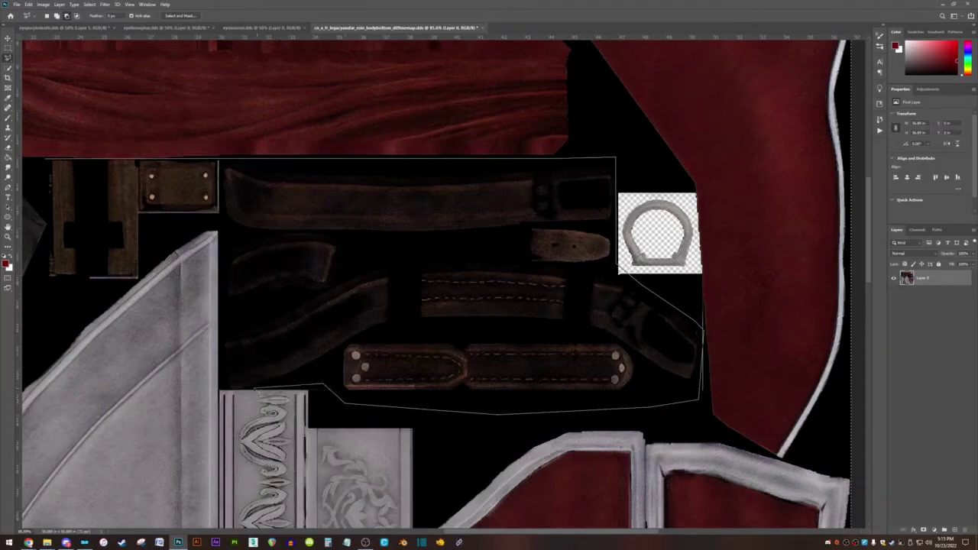
pyautogui.moveTo(227, 392); pyautogui.dragTo(224, 394)
pyautogui.moveTo(219, 223)
pyautogui.mouseDown()
pyautogui.moveTo(160, 234)
pyautogui.moveTo(147, 281)
pyautogui.moveTo(109, 302)
pyautogui.mouseUp()
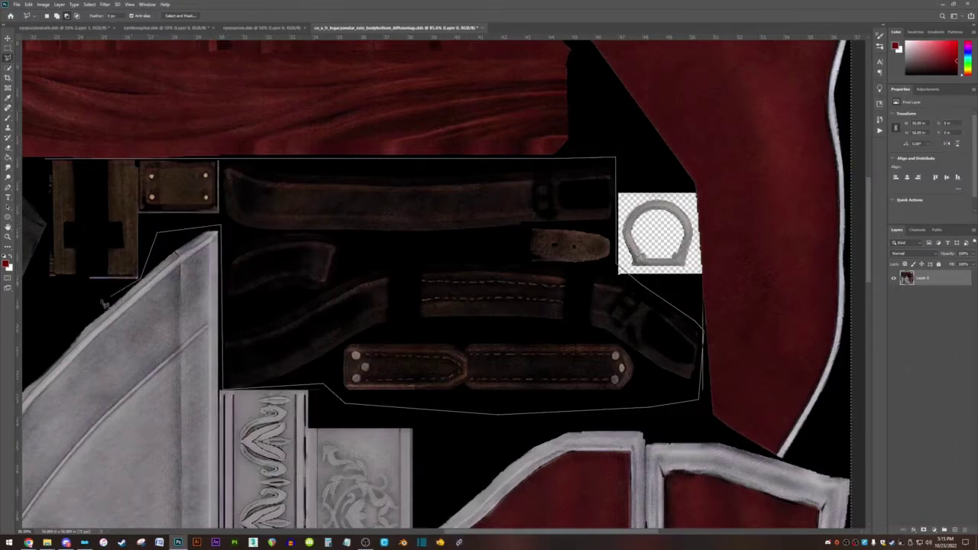
pyautogui.moveTo(32, 288); pyautogui.dragTo(49, 249)
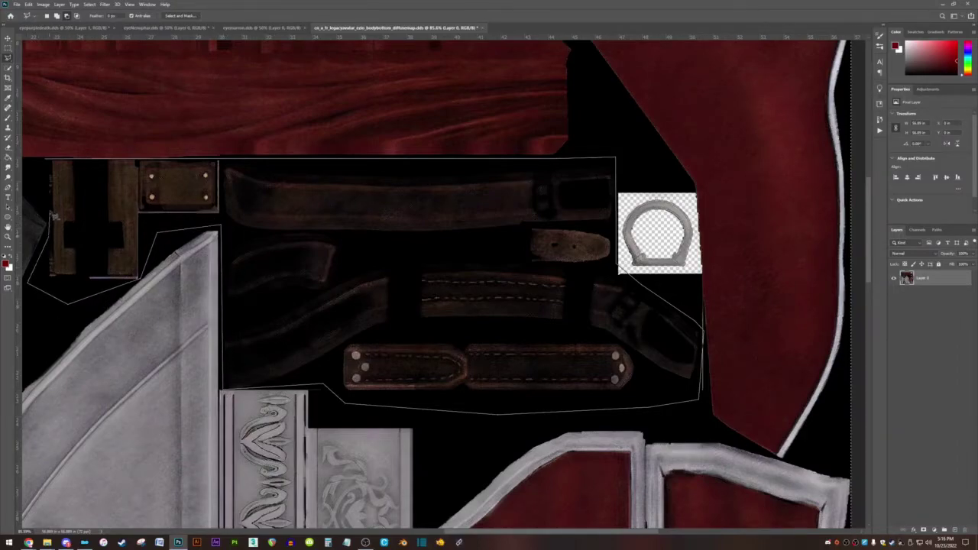
pyautogui.moveTo(46, 172); pyautogui.dragTo(44, 161)
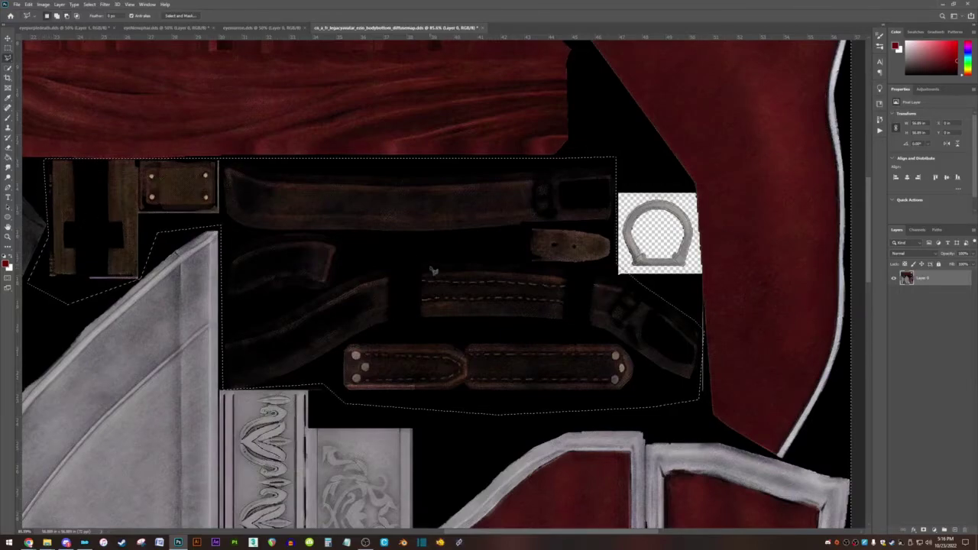
# - Try shifting only the Reds in the selection to hue -18 with Hue/Saturation, and cancel the adjustment
pyautogui.scroll(-5, 412, 275)
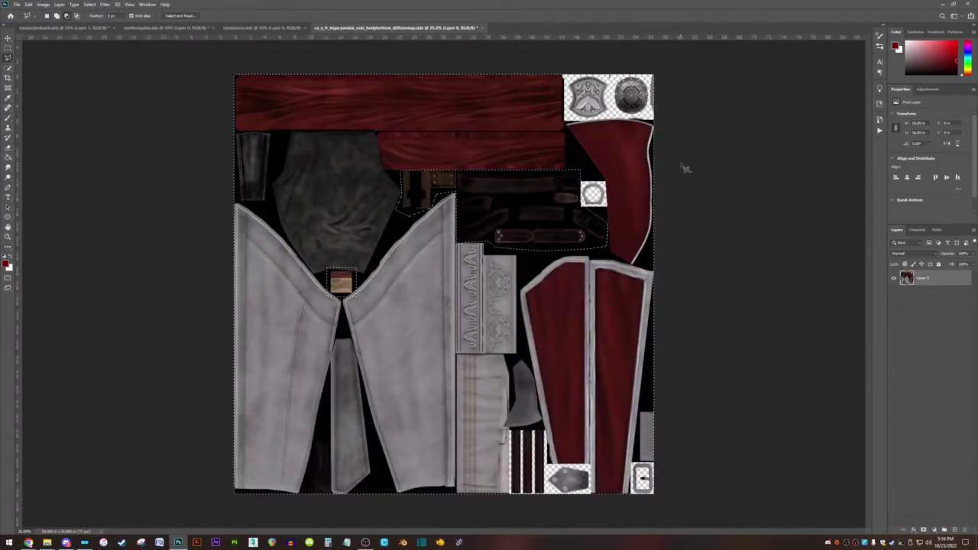
pyautogui.scroll(2, 683, 168)
pyautogui.click(28, 4)
pyautogui.moveTo(43, 4)
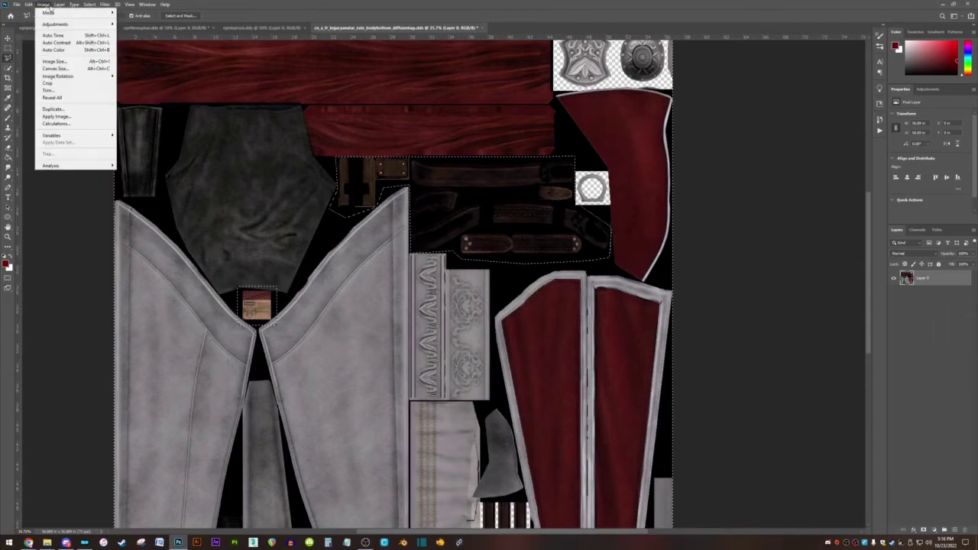
pyautogui.moveTo(63, 25)
pyautogui.click(142, 65)
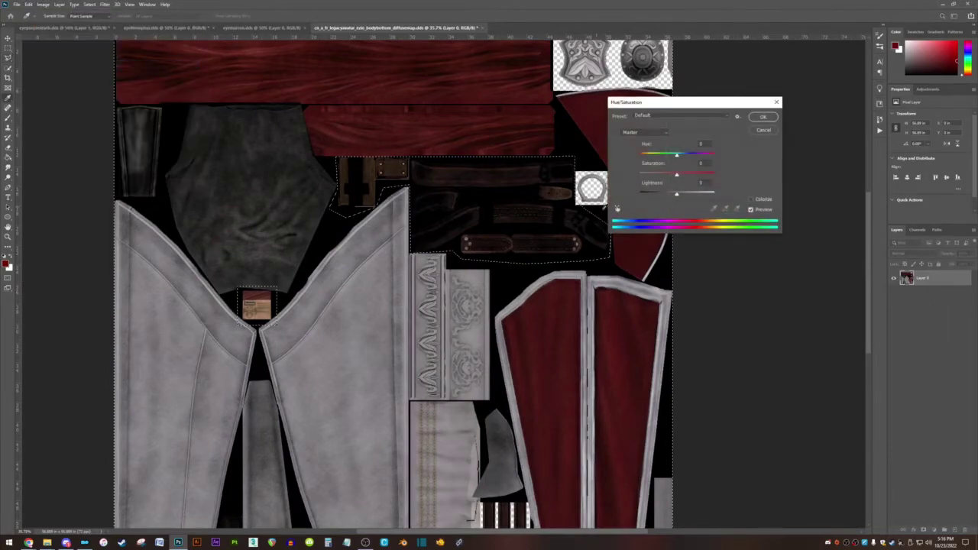
pyautogui.click(646, 133)
pyautogui.click(631, 142)
pyautogui.moveTo(676, 155)
pyautogui.mouseDown()
pyautogui.moveTo(712, 157)
pyautogui.moveTo(659, 156)
pyautogui.moveTo(702, 156)
pyautogui.moveTo(670, 156)
pyautogui.mouseUp()
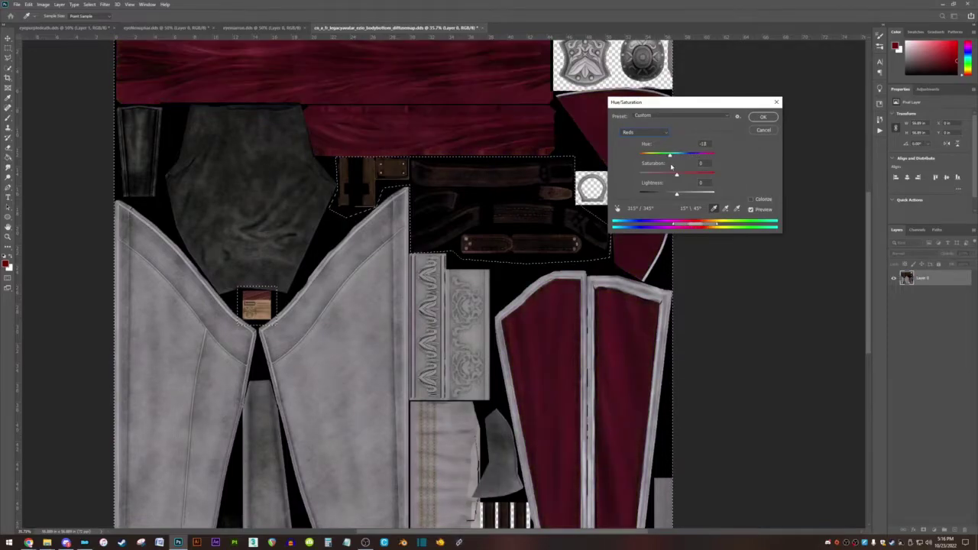
pyautogui.click(763, 131)
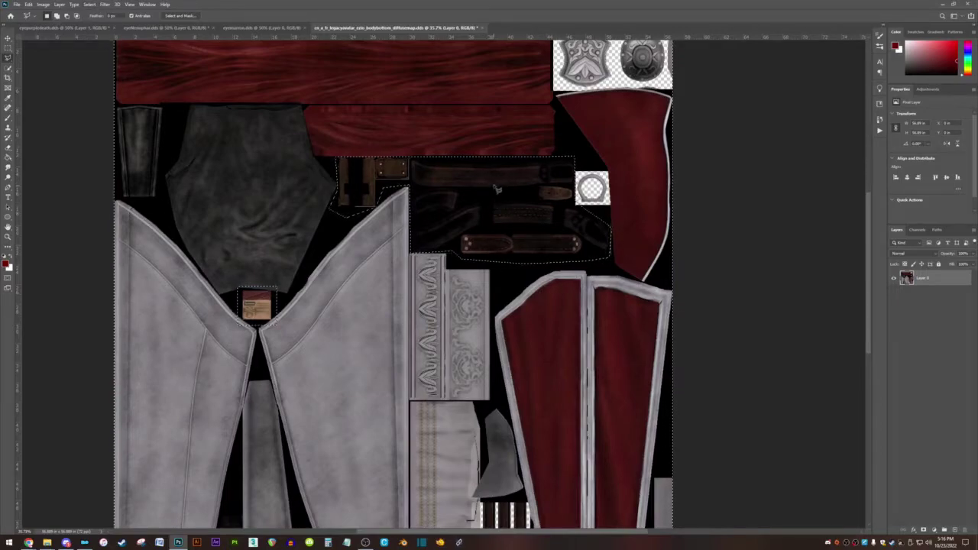
# - Add the small red and tan patch to the selection with a rectangular marquee, and invert the selection to isolate the leather pieces
pyautogui.click(9, 48)
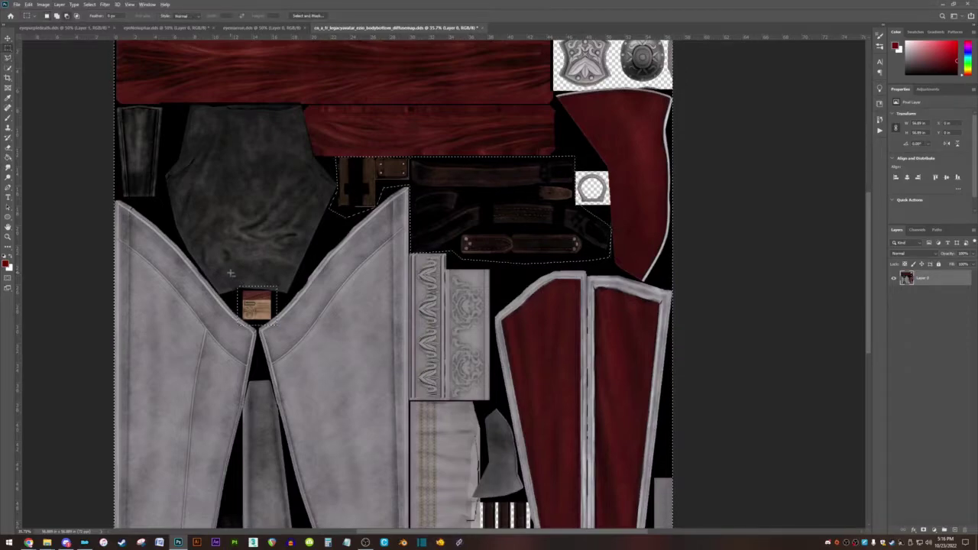
pyautogui.moveTo(230, 273); pyautogui.dragTo(302, 336)
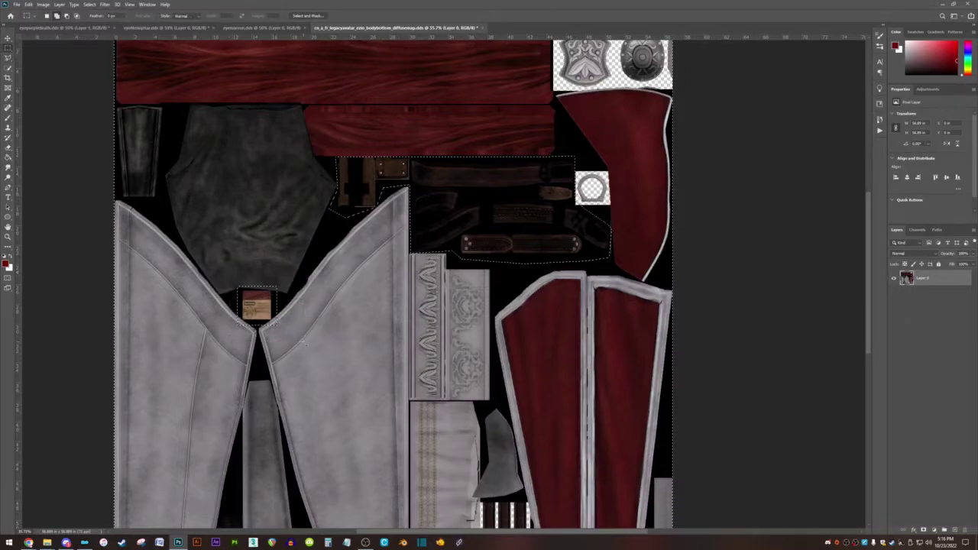
pyautogui.click(90, 5)
pyautogui.click(96, 34)
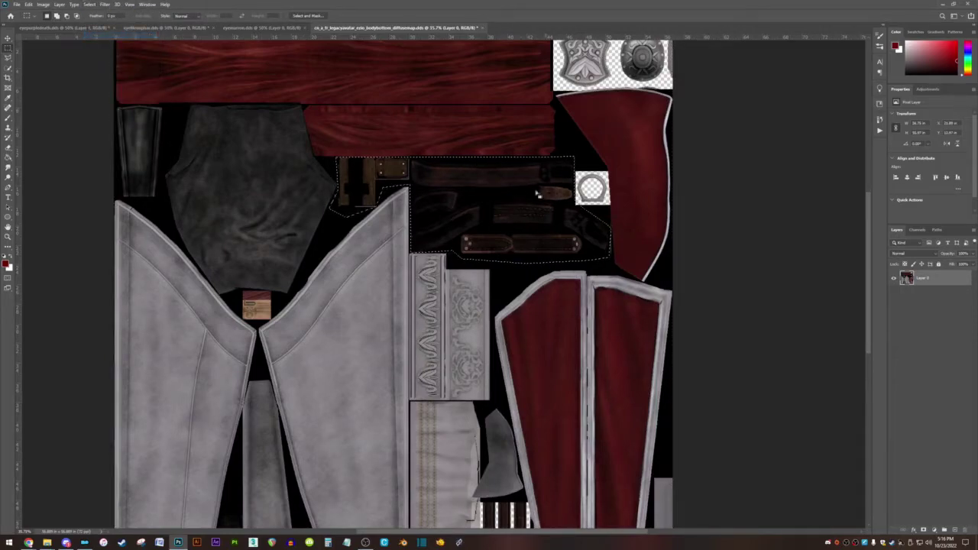
# - Add a new layer above the texture and set the foreground colour to a muted dark brown
pyautogui.click(955, 529)
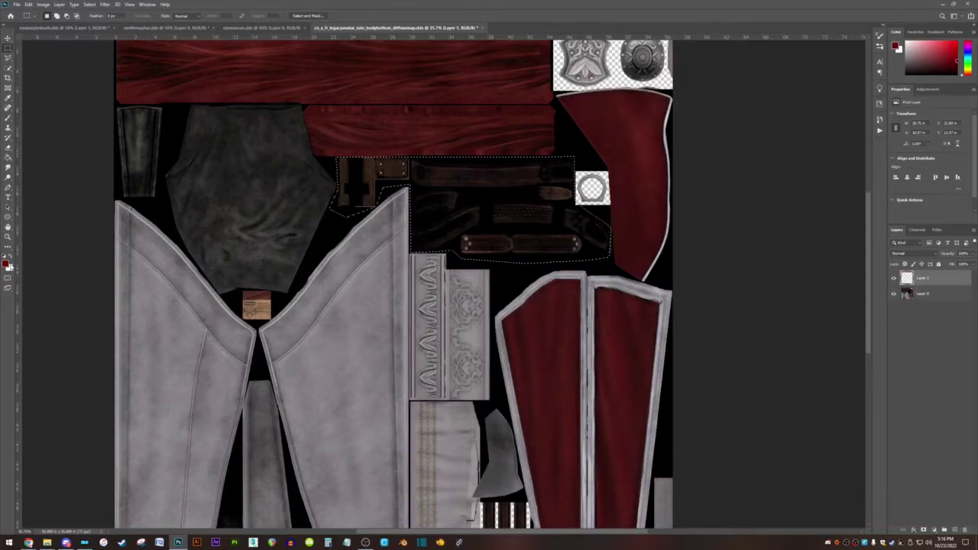
pyautogui.click(6, 265)
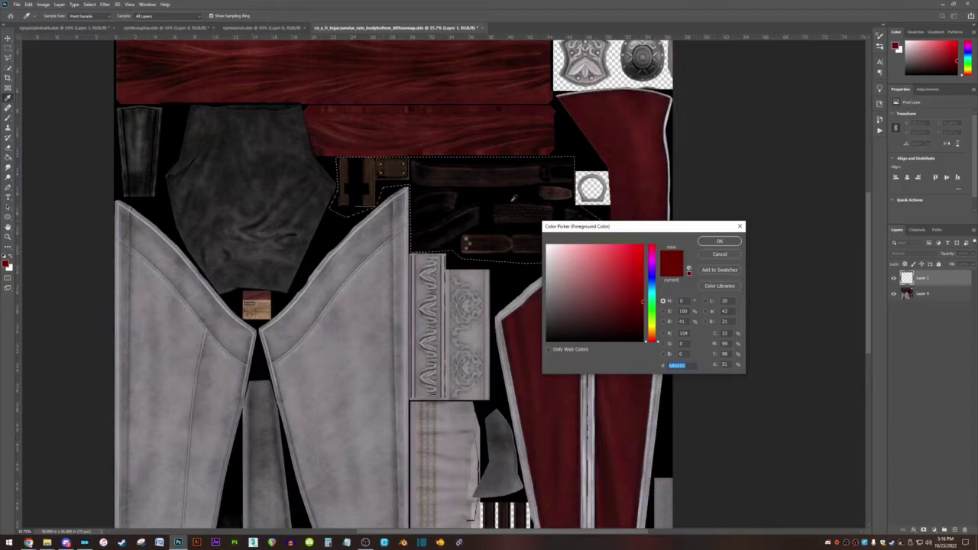
pyautogui.click(654, 317)
pyautogui.click(598, 319)
pyautogui.moveTo(658, 326); pyautogui.dragTo(659, 334)
pyautogui.moveTo(593, 309); pyautogui.dragTo(570, 311)
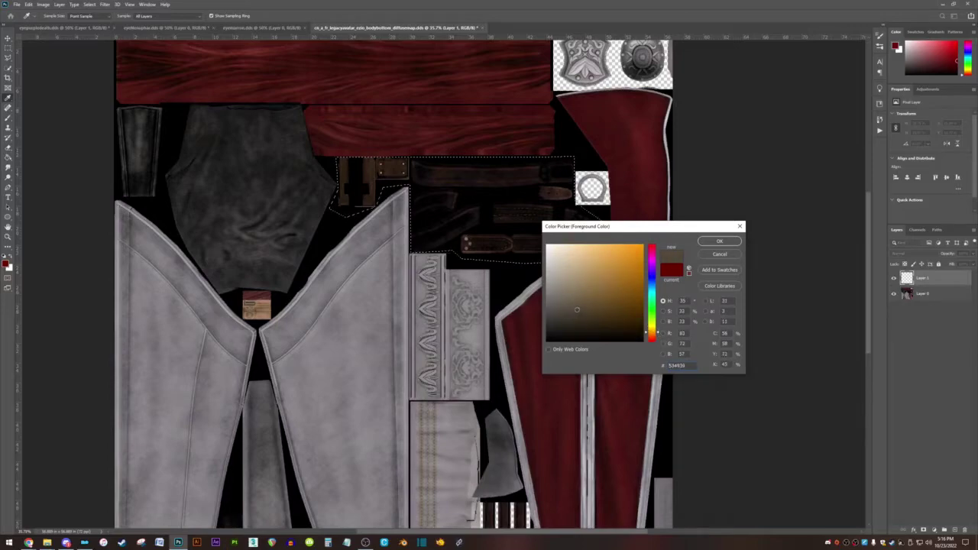
pyautogui.click(719, 241)
# - Fill the selected leather area on the new layer with the brown and set the layer's blend mode to Color
pyautogui.click(9, 157)
pyautogui.click(518, 228)
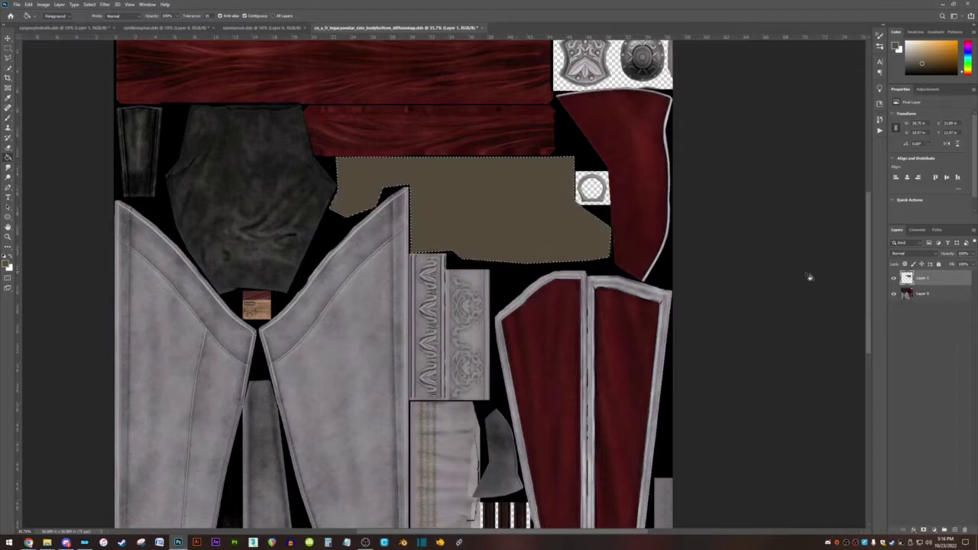
pyautogui.click(917, 253)
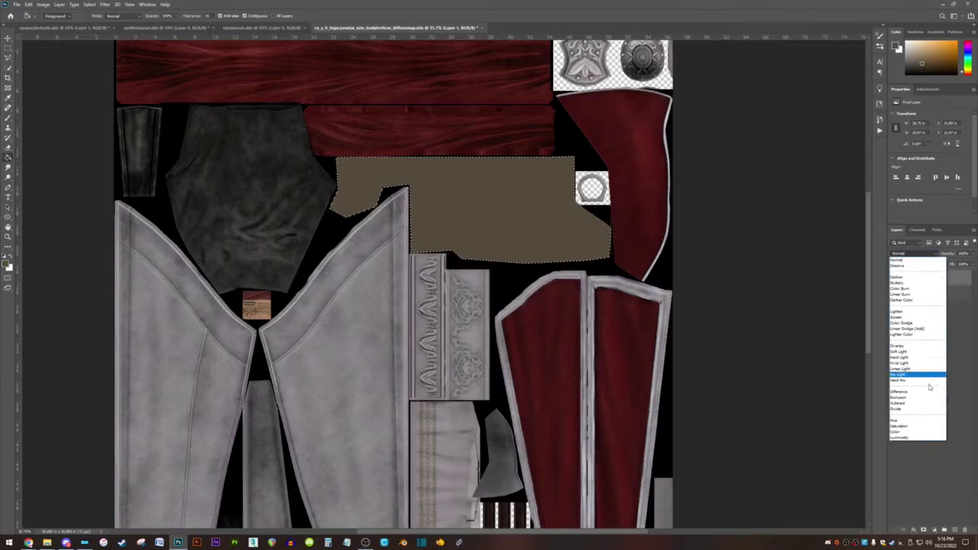
pyautogui.click(911, 432)
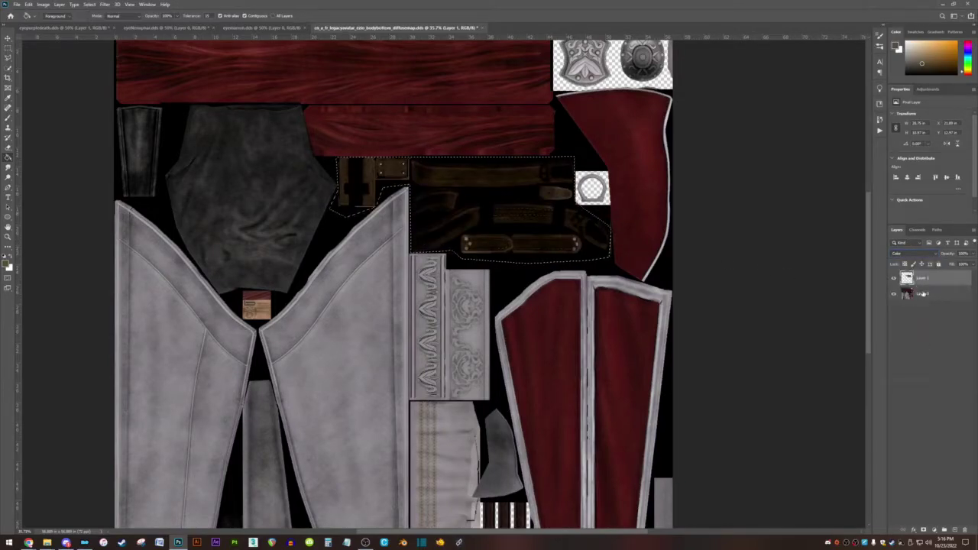
# - Shift the fill layer's hue towards red, lower its saturation and lightness with Hue/Saturation, and merge it into the texture layer
pyautogui.click(43, 4)
pyautogui.moveTo(68, 24)
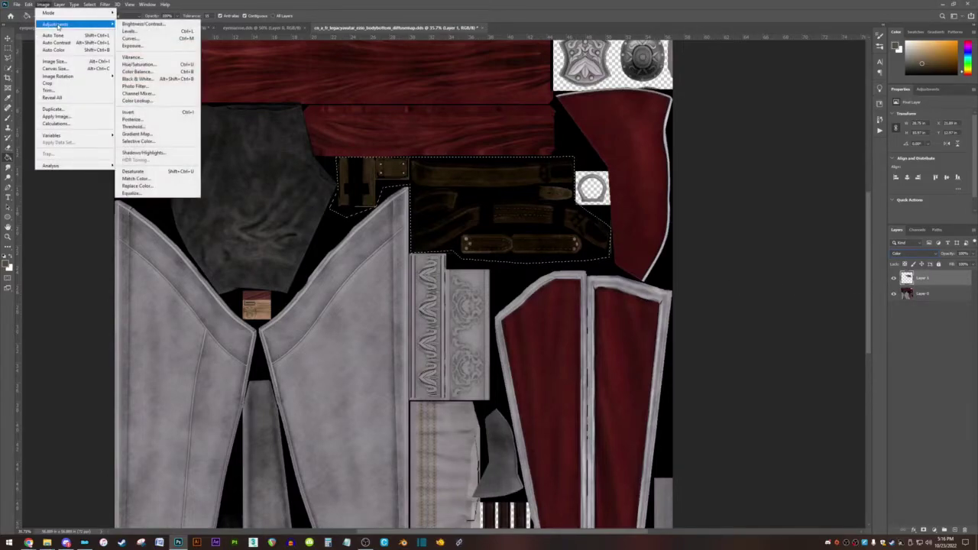
pyautogui.click(146, 64)
pyautogui.moveTo(677, 154)
pyautogui.mouseDown()
pyautogui.moveTo(695, 156)
pyautogui.moveTo(669, 156)
pyautogui.mouseUp()
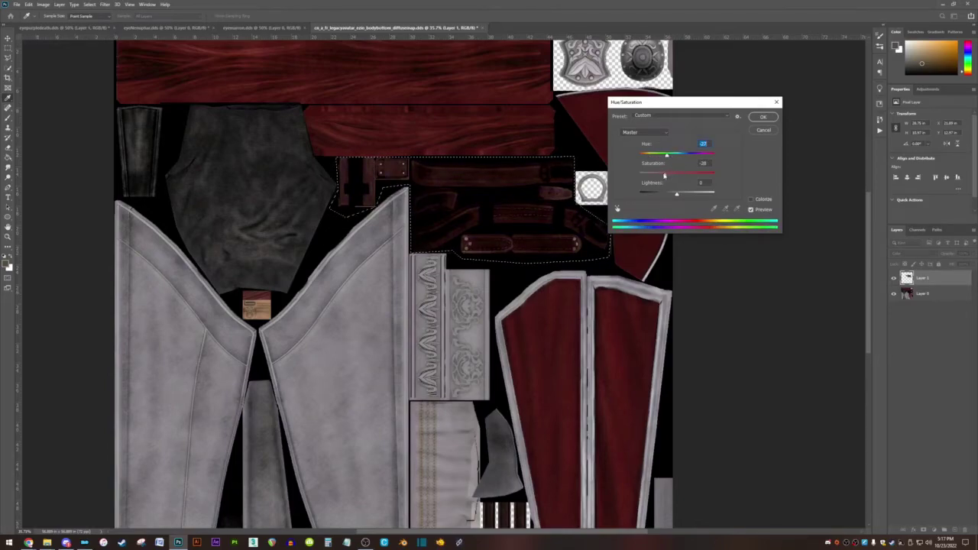
pyautogui.moveTo(677, 195)
pyautogui.mouseDown()
pyautogui.moveTo(659, 196)
pyautogui.moveTo(673, 196)
pyautogui.mouseUp()
pyautogui.click(762, 117)
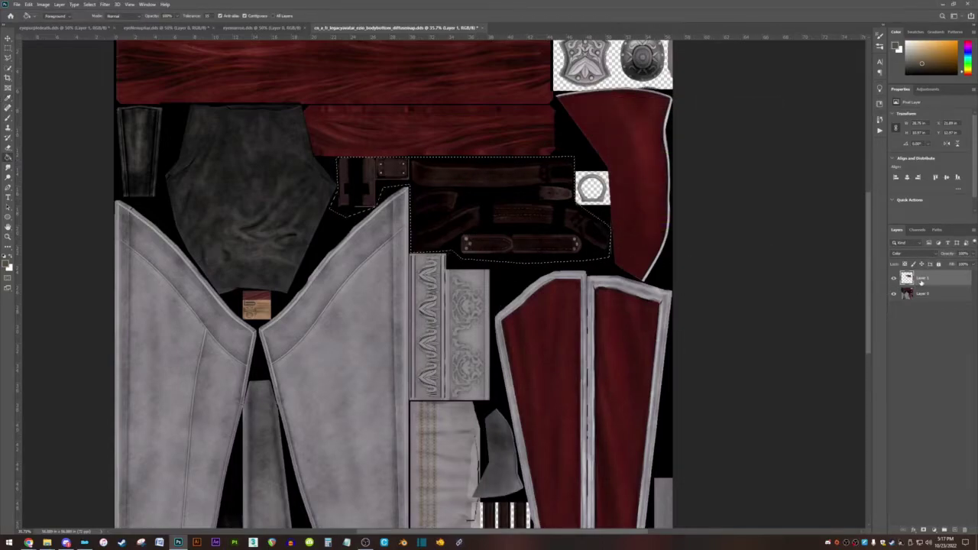
pyautogui.hotkey('ctrl', 'e')
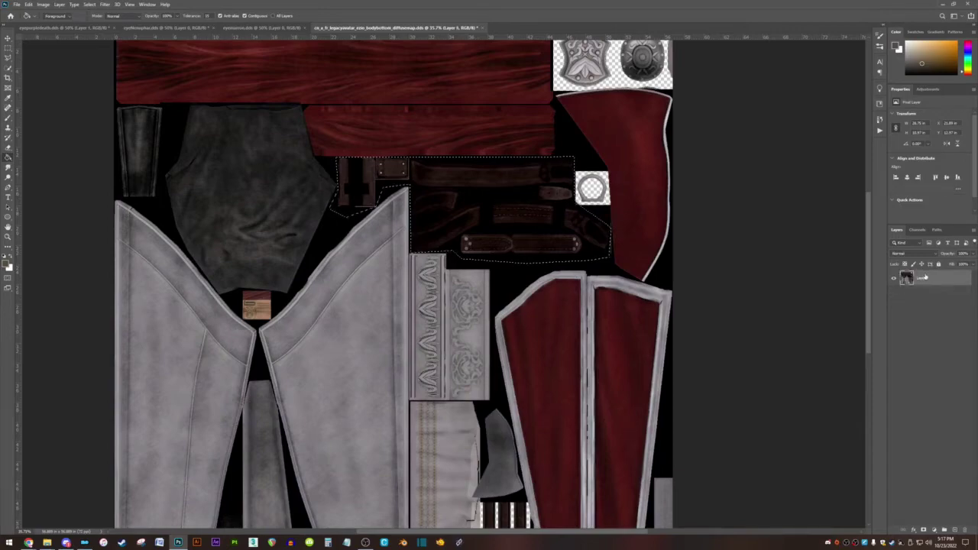
pyautogui.click(45, 5)
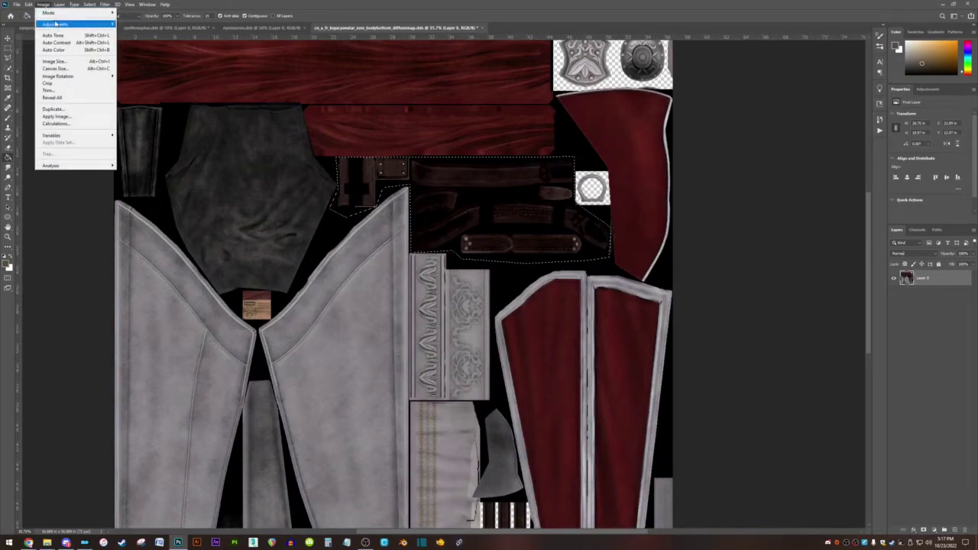
pyautogui.moveTo(57, 25)
pyautogui.click(144, 24)
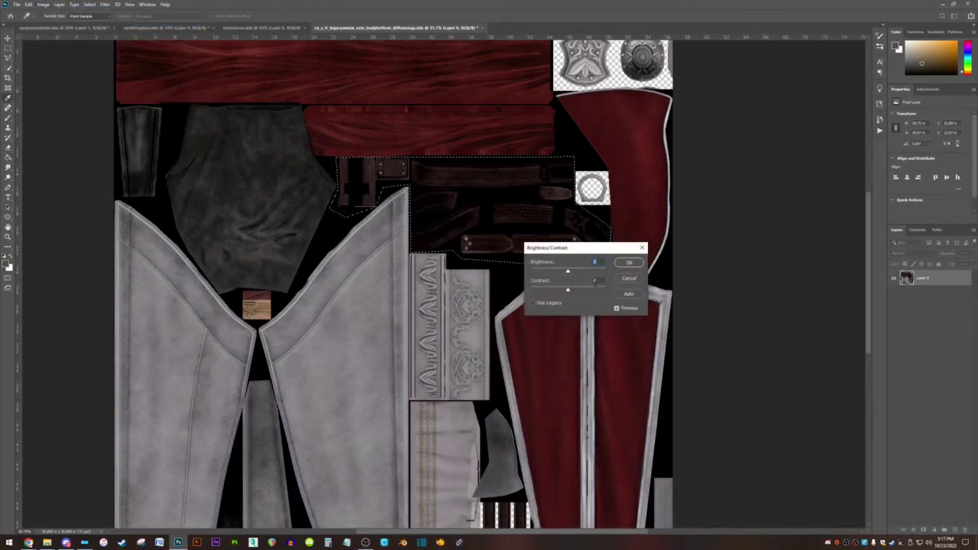
pyautogui.click(623, 279)
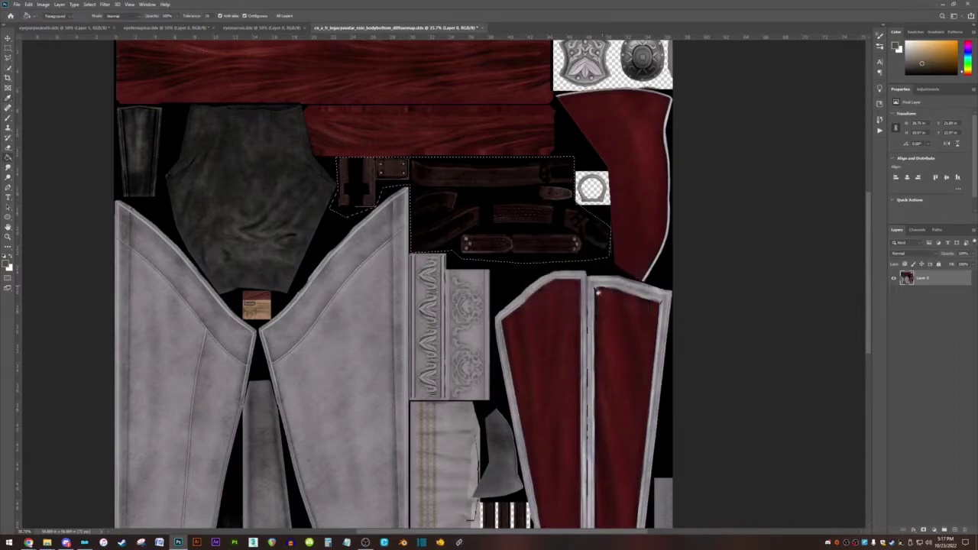
# - Copy the selected leather pieces to a new layer, and select the long red cloth strip along the texture's upper edge with a rectangular marquee
pyautogui.click(10, 48)
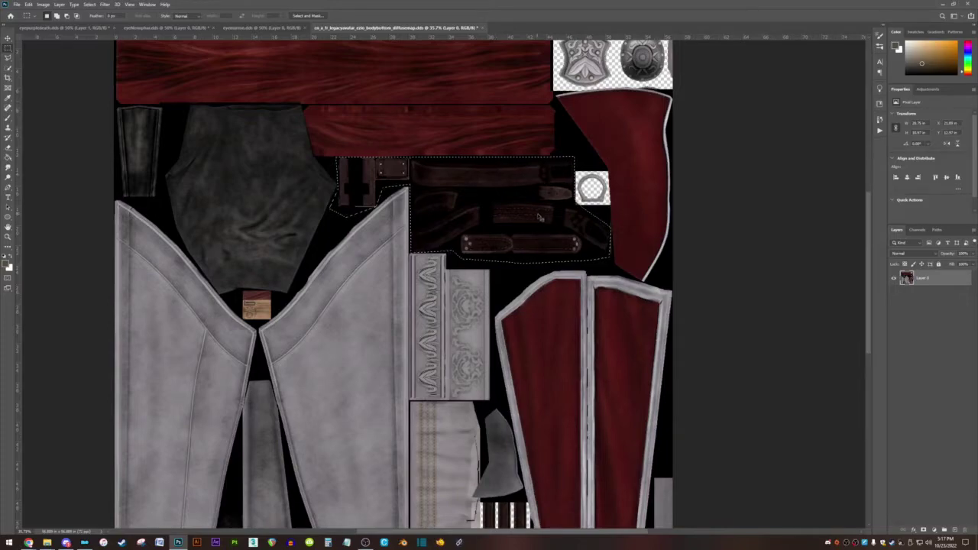
pyautogui.hotkey('ctrl', 'j')
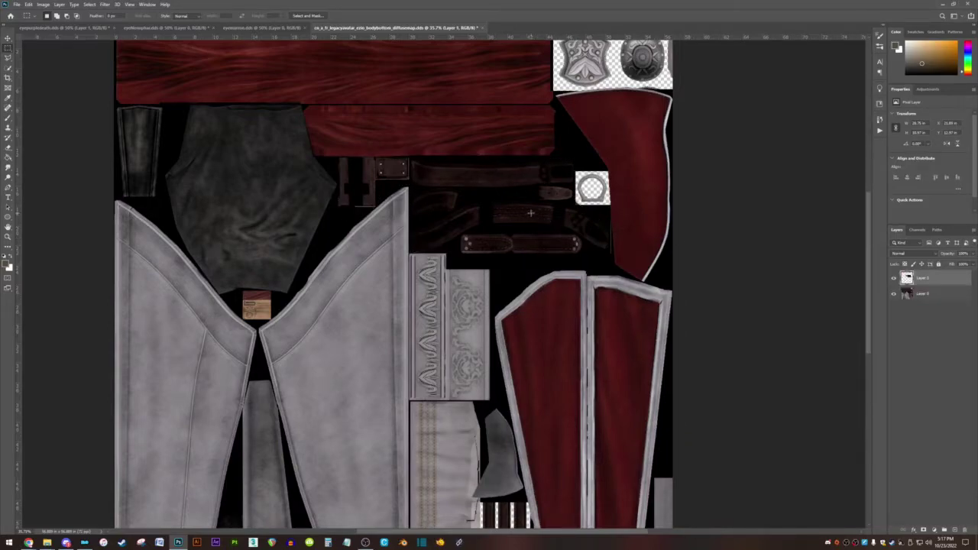
pyautogui.scroll(3, 549, 75)
pyautogui.moveTo(115, 108); pyautogui.dragTo(553, 182)
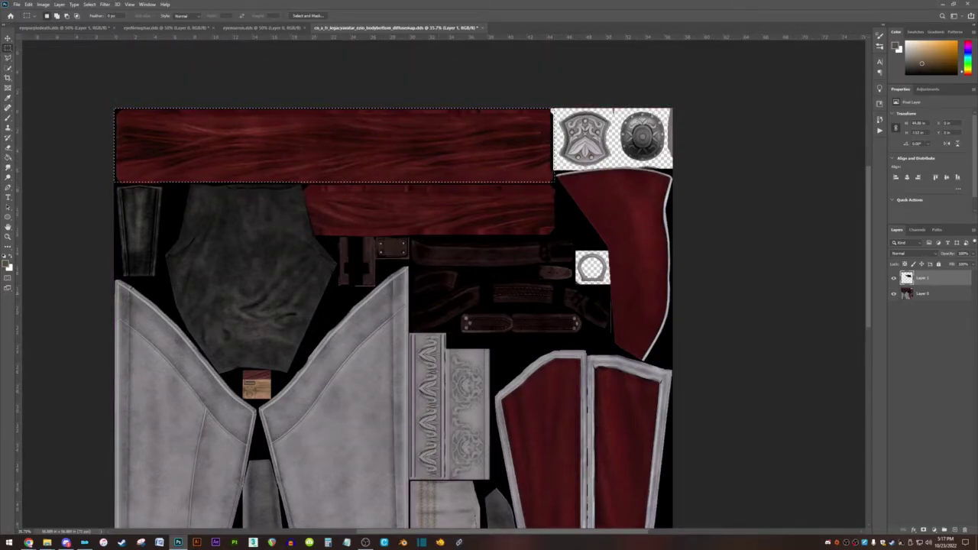
pyautogui.scroll(-3, 459, 229)
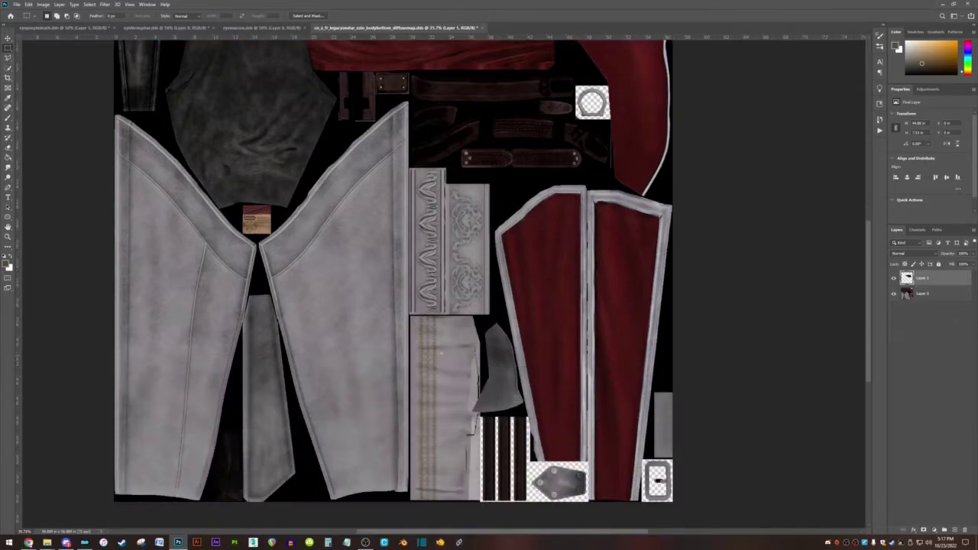
pyautogui.scroll(3, 428, 115)
pyautogui.scroll(-3, 393, 305)
pyautogui.scroll(4, 393, 306)
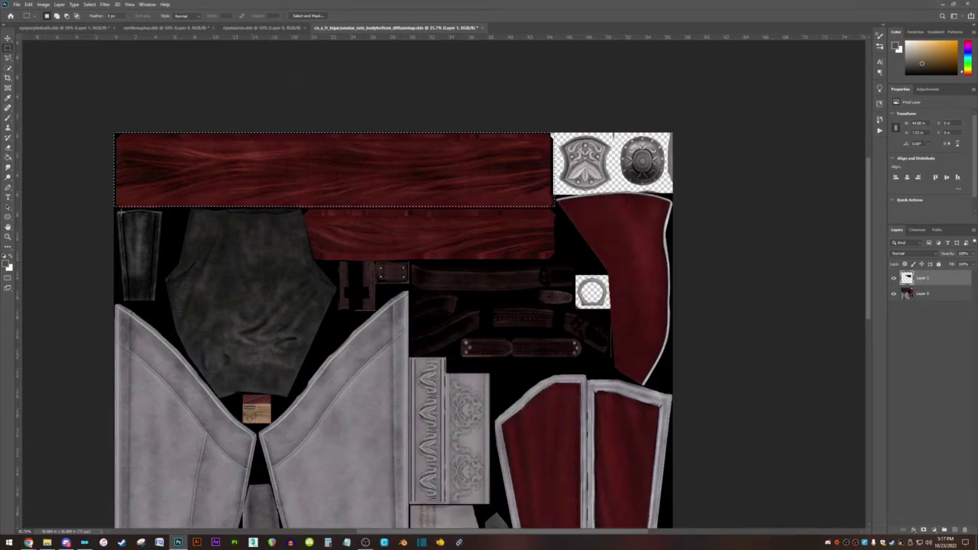
# - Open cu_ezio_clothes_diffusemap.dds from the ac2ezio textures folder in Photoshop
pyautogui.click(48, 543)
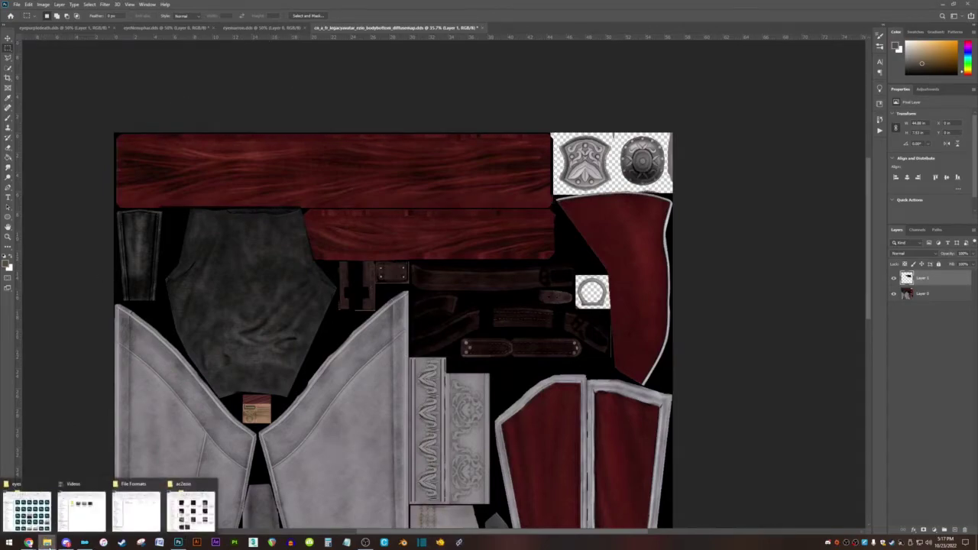
pyautogui.click(191, 508)
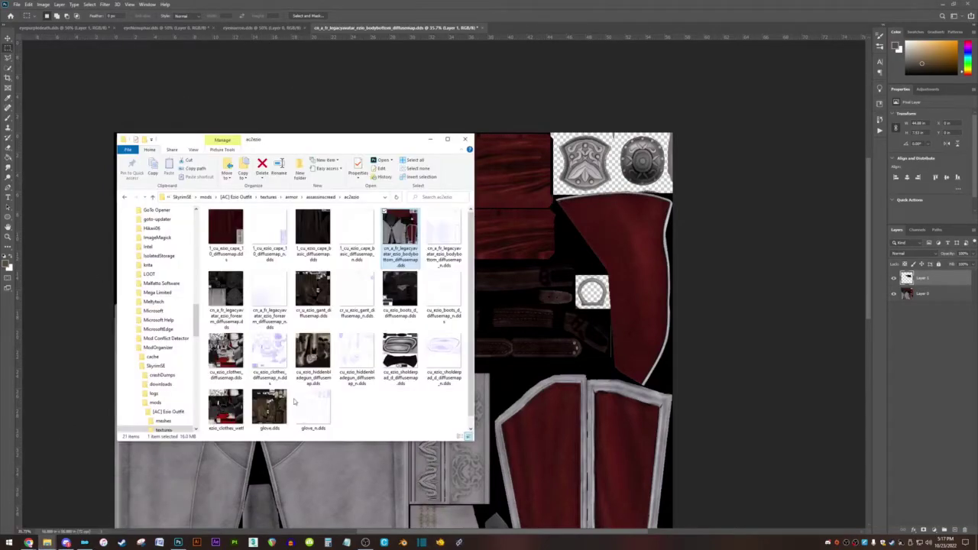
pyautogui.scroll(-1, 340, 335)
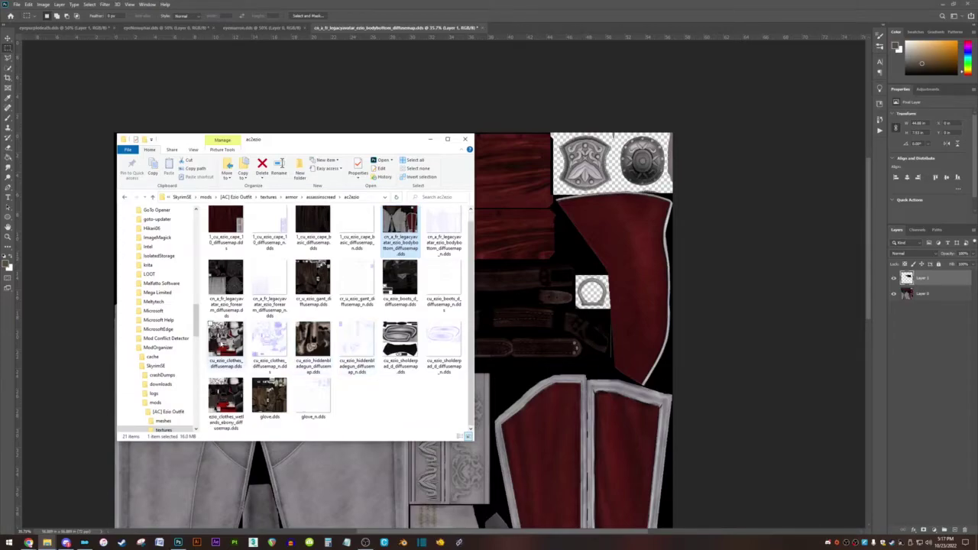
pyautogui.doubleClick(224, 344)
pyautogui.click(480, 215)
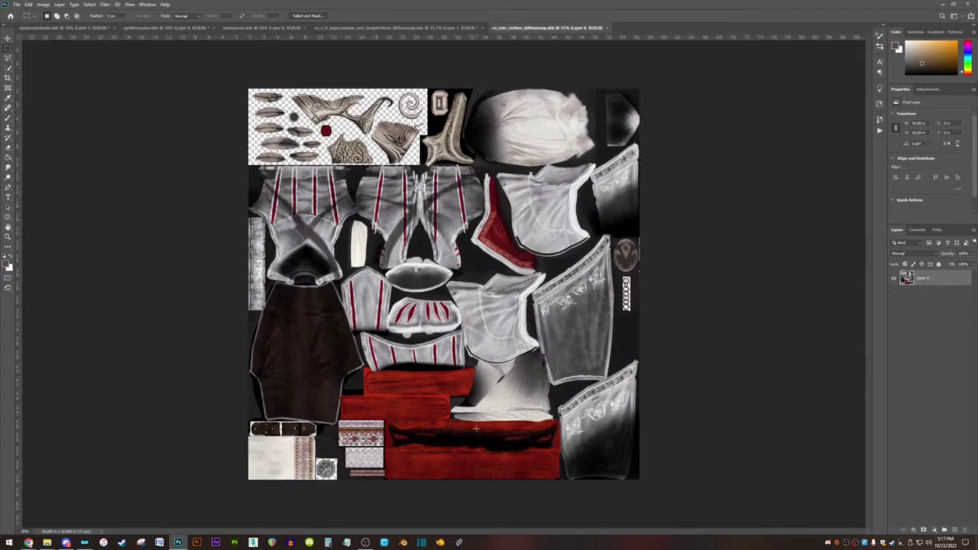
# - Examine the clothes texture's red trims, sashes, embroidered panels and leather parts up close and as a whole
pyautogui.scroll(3, 475, 424)
pyautogui.scroll(10, 474, 423)
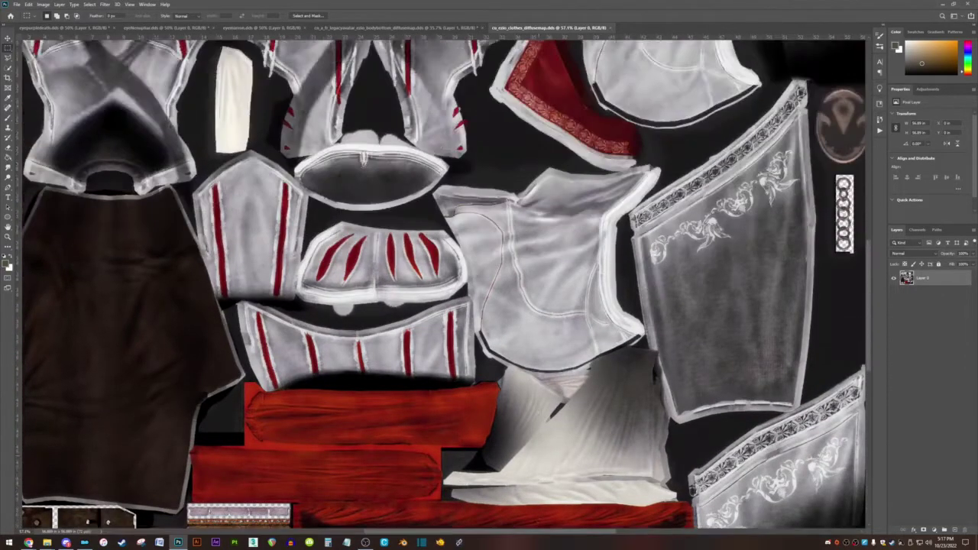
pyautogui.scroll(5, 144, 362)
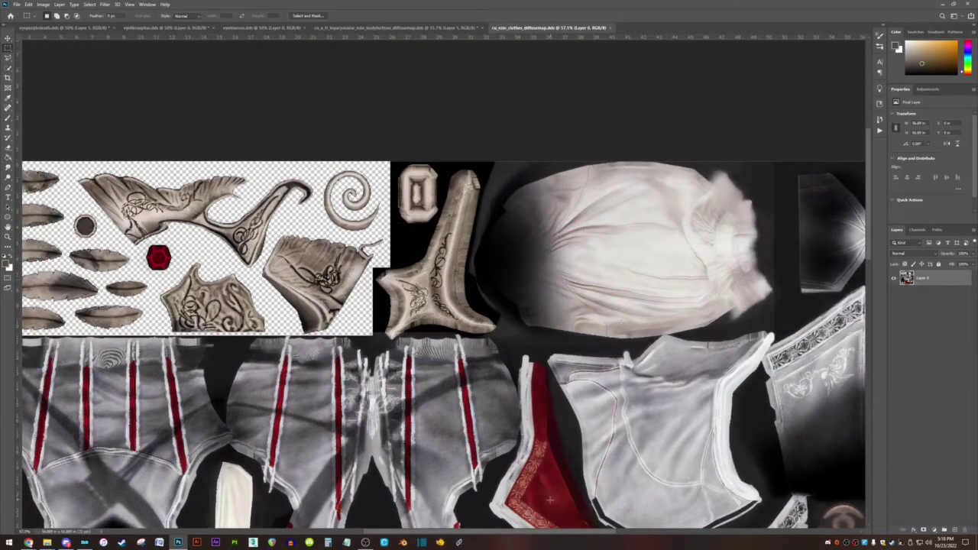
pyautogui.scroll(-2, 561, 527)
pyautogui.scroll(4, 561, 528)
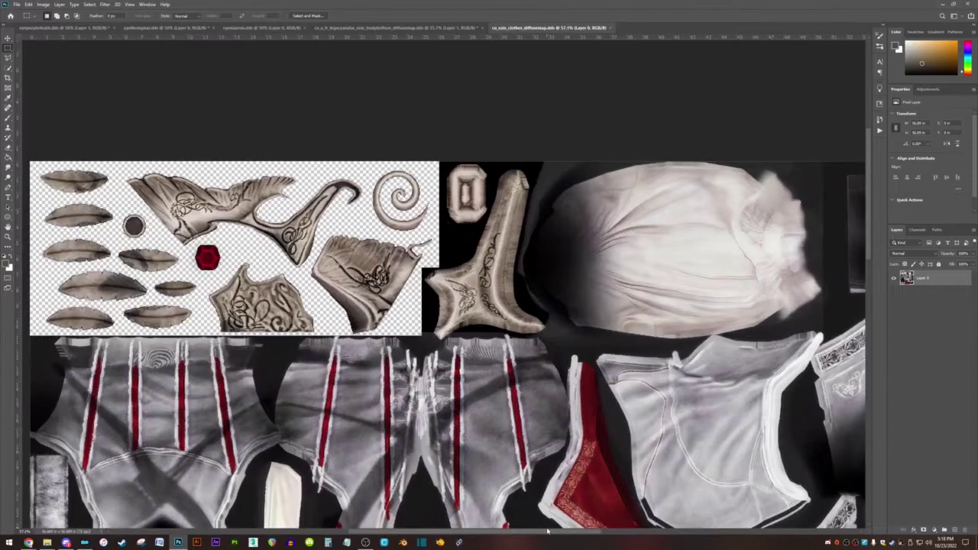
pyautogui.scroll(-12, 472, 394)
pyautogui.scroll(-4, 473, 393)
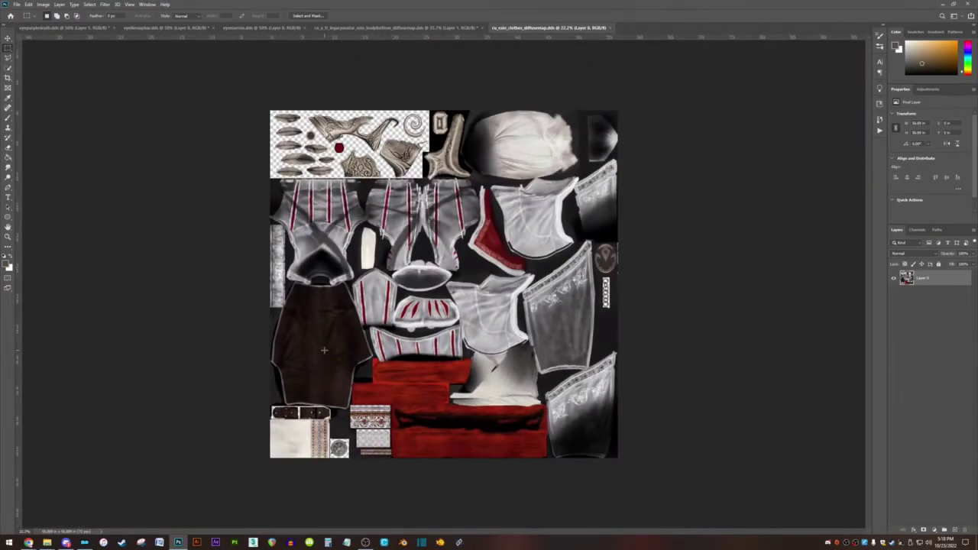
pyautogui.scroll(1, 472, 394)
pyautogui.scroll(2, 473, 393)
pyautogui.scroll(-2, 472, 394)
pyautogui.scroll(5, 472, 393)
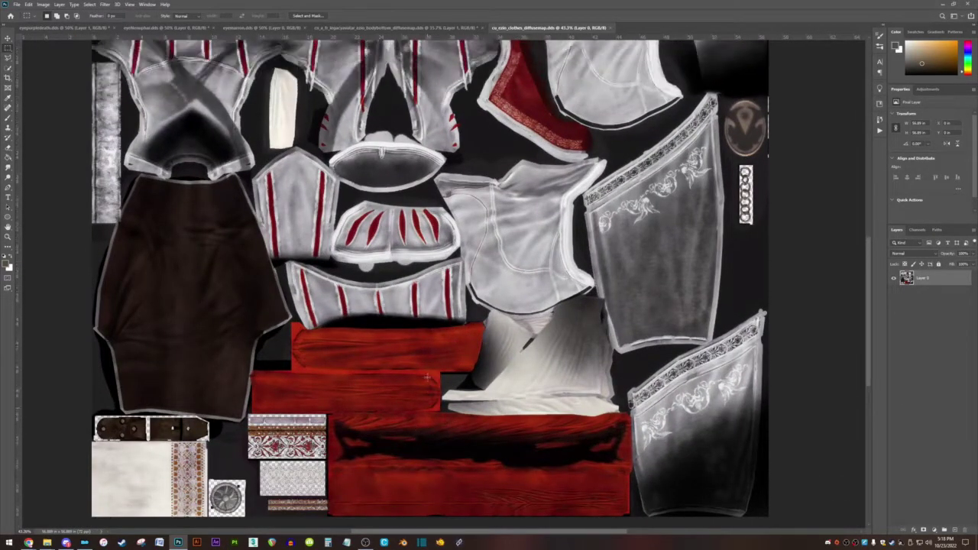
# - Open ezio_clothes_wetlands_ebony_diffusemap.dds from the ac2ezio textures folder in Photoshop, without loading transparency as an alpha channel
pyautogui.scroll(4, 426, 375)
pyautogui.scroll(-9, 434, 356)
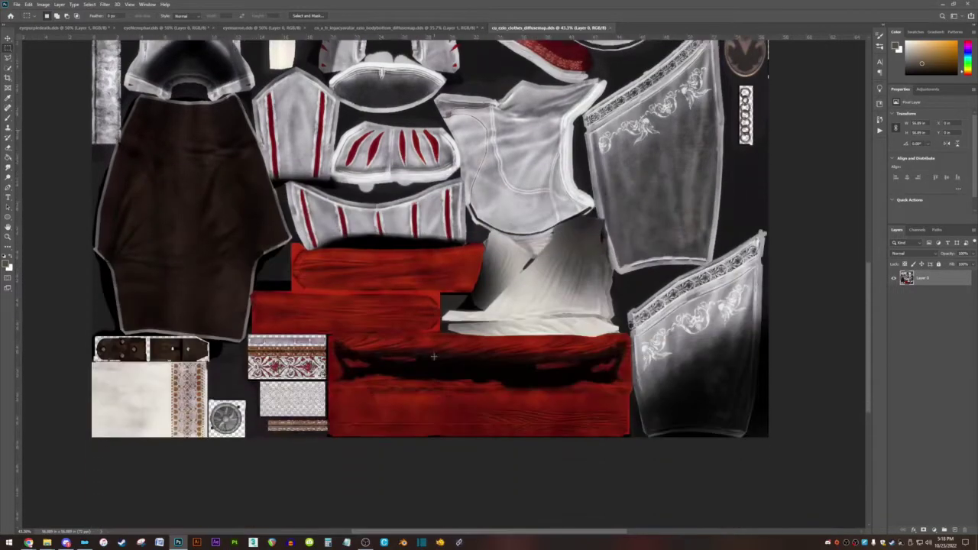
pyautogui.scroll(10, 433, 356)
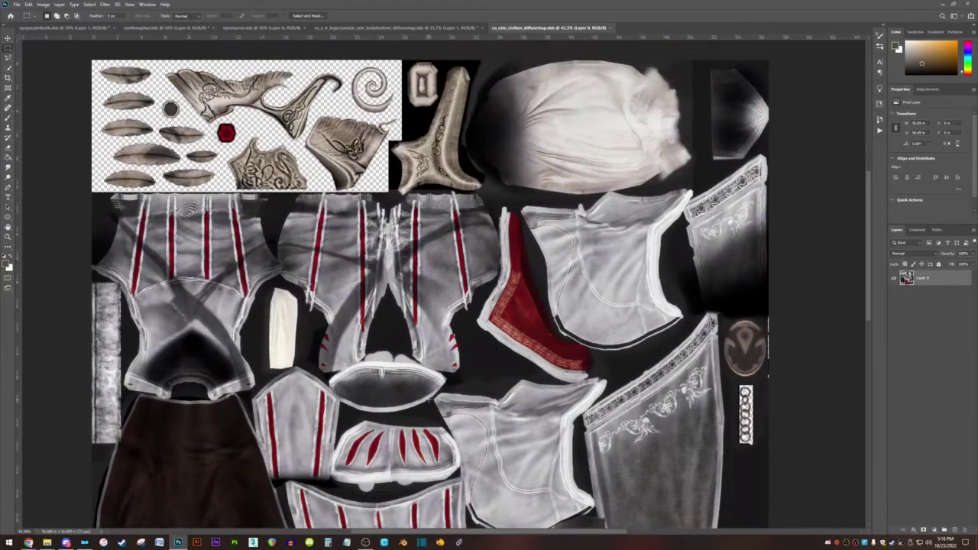
pyautogui.moveTo(49, 543)
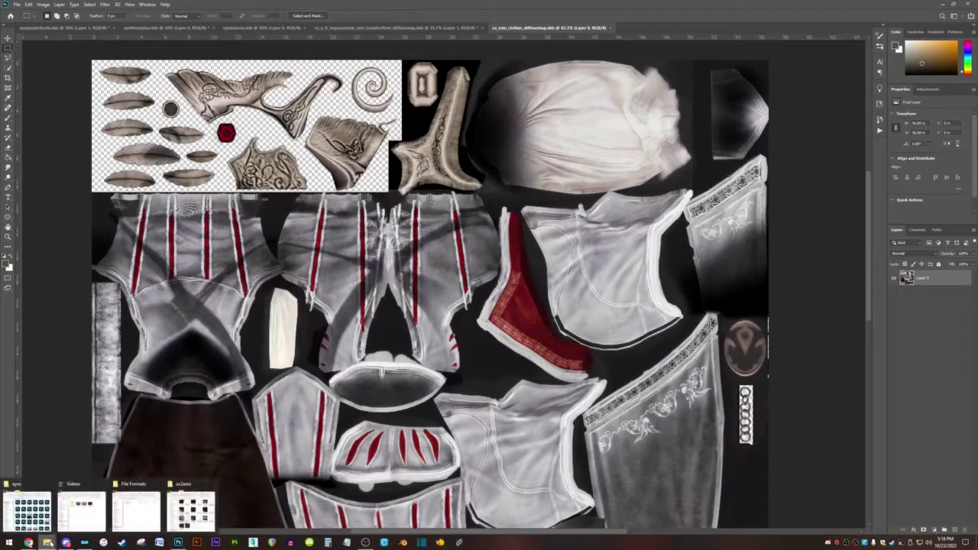
pyautogui.click(191, 511)
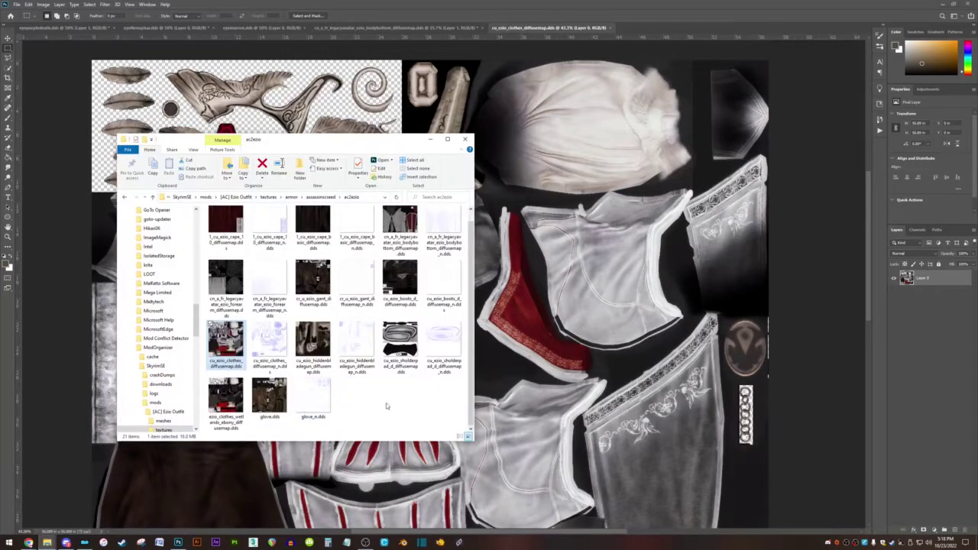
pyautogui.doubleClick(226, 396)
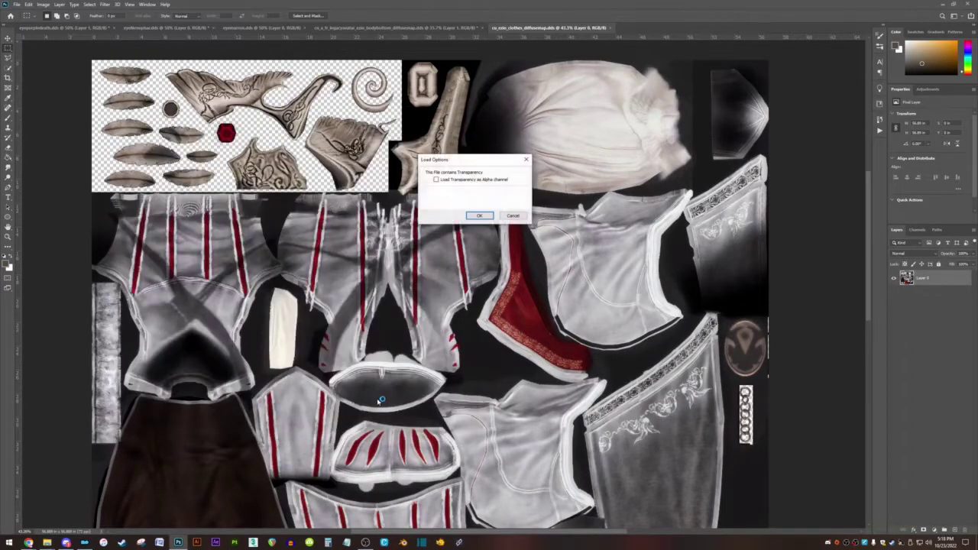
pyautogui.click(479, 216)
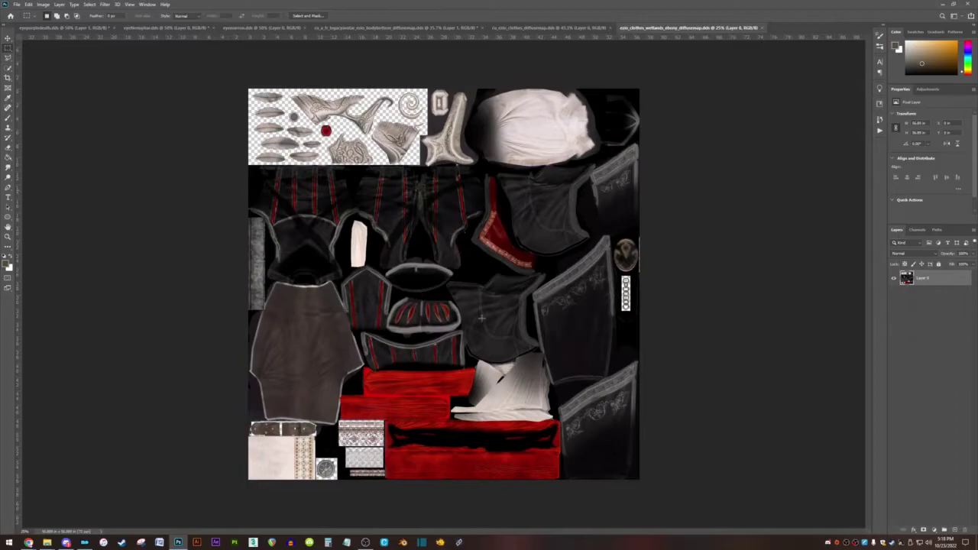
# - Compare the original and wetlands ebony clothes textures, and paste the ebony version as a new layer over the original in cu_ezio_clothes_diffusemap.dds
pyautogui.click(550, 27)
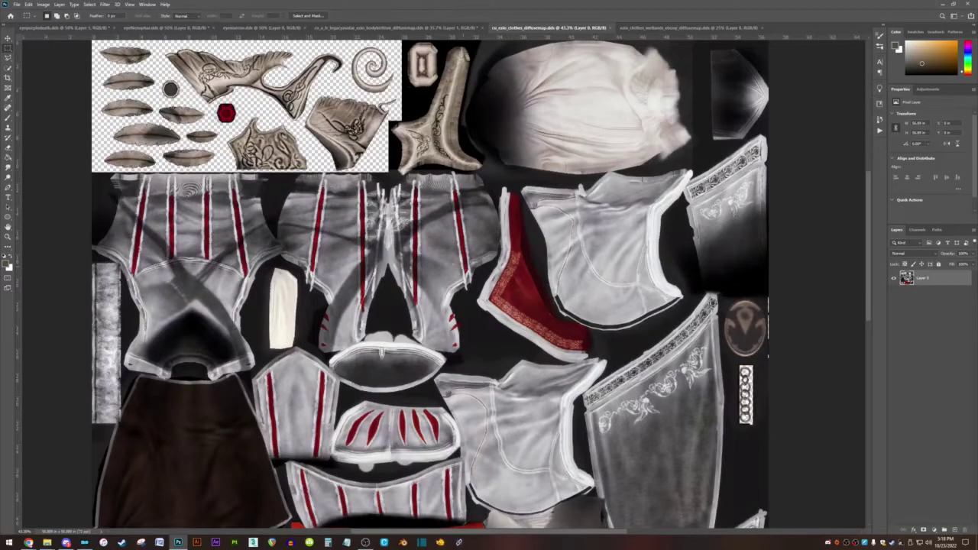
pyautogui.scroll(-3, 433, 264)
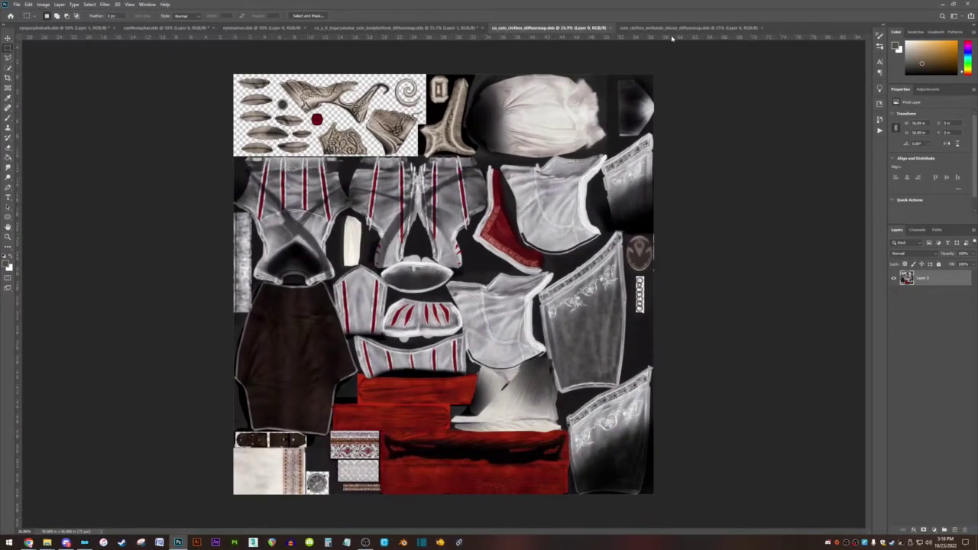
pyautogui.click(673, 28)
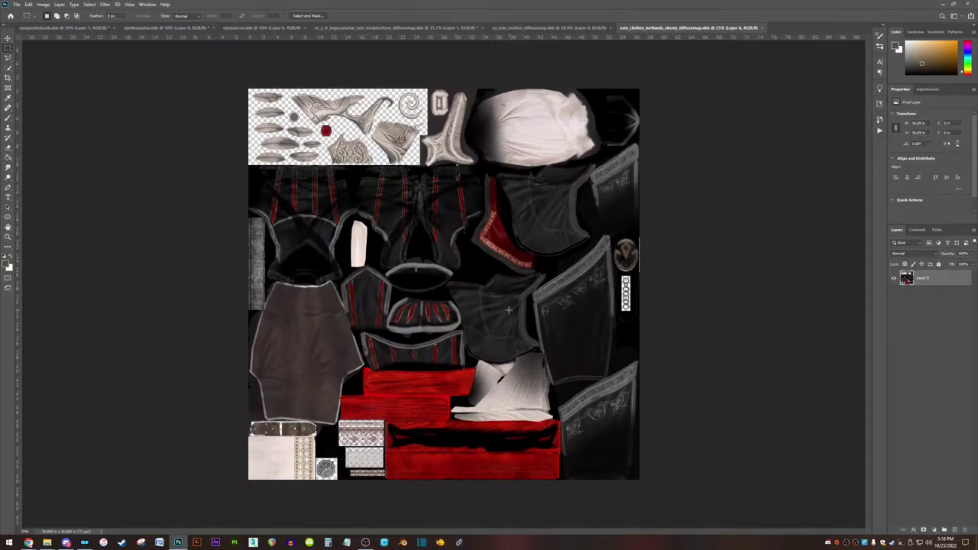
pyautogui.click(563, 28)
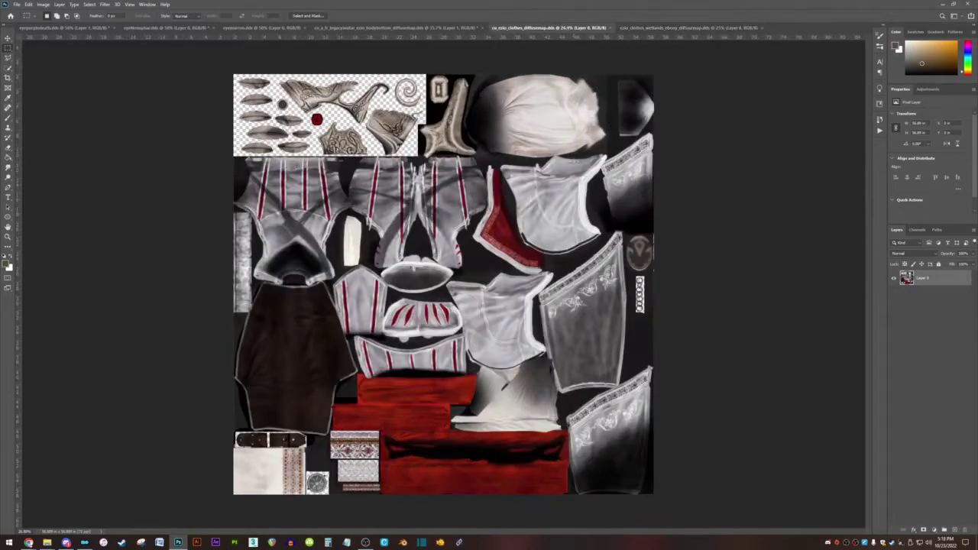
pyautogui.hotkey('ctrl', 'v')
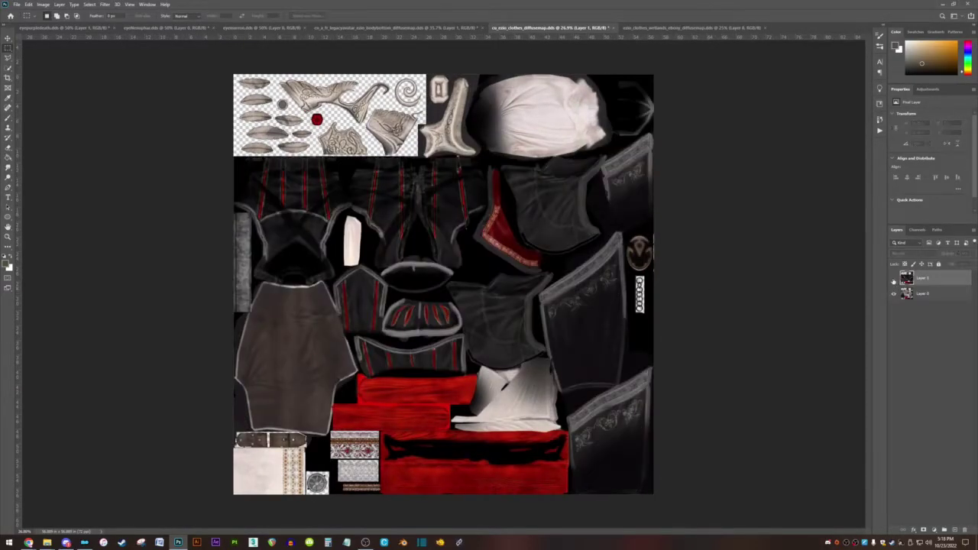
# - Toggle the pasted ebony layer's visibility repeatedly to compare the dark recolour with the original clothes texture beneath
pyautogui.click(894, 278)
pyautogui.click(894, 279)
pyautogui.click(894, 279)
pyautogui.click(894, 279)
pyautogui.click(894, 279)
pyautogui.click(894, 279)
pyautogui.click(894, 279)
pyautogui.click(894, 279)
pyautogui.click(894, 279)
pyautogui.click(894, 278)
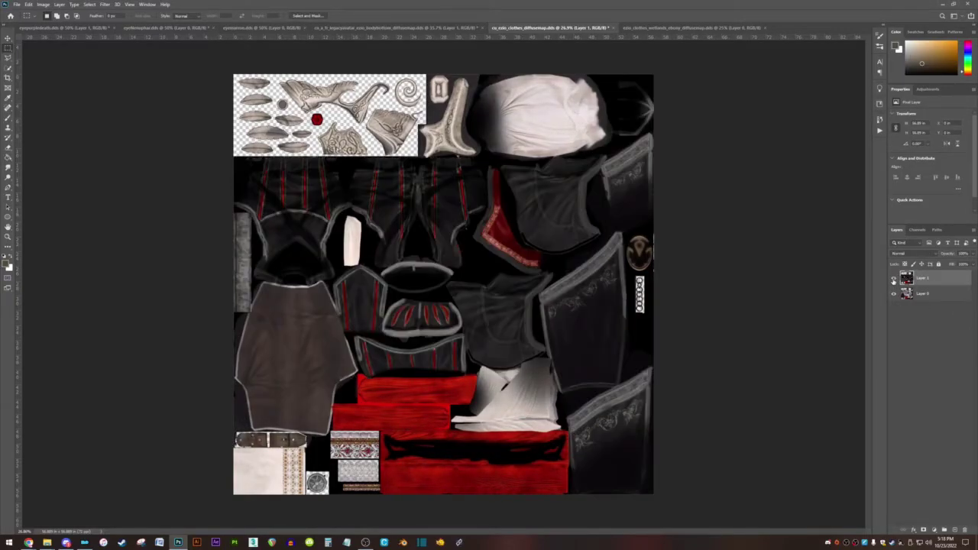
# - Close cu_ezio_clothes_diffusemap.dds without saving, and close the wetlands ebony clothes texture
pyautogui.click(614, 28)
pyautogui.click(491, 197)
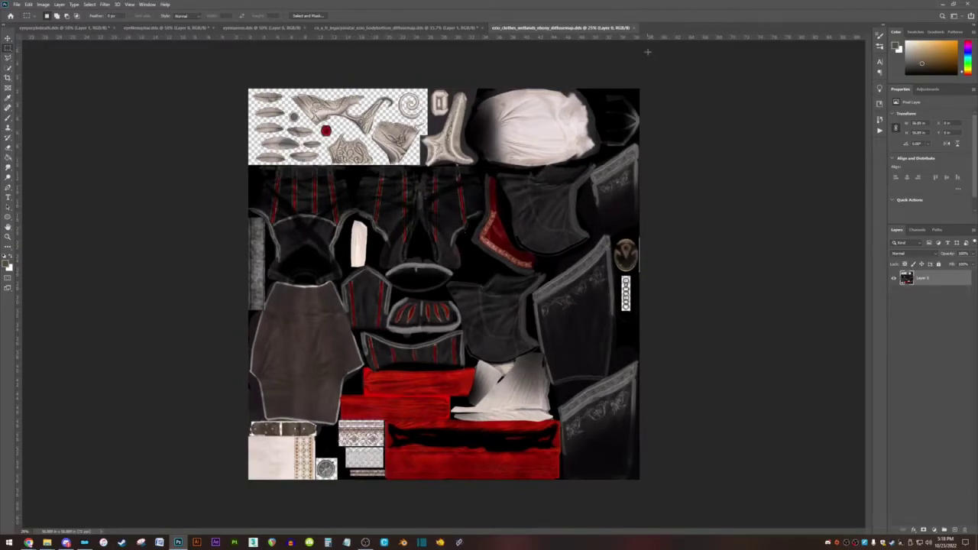
pyautogui.click(633, 27)
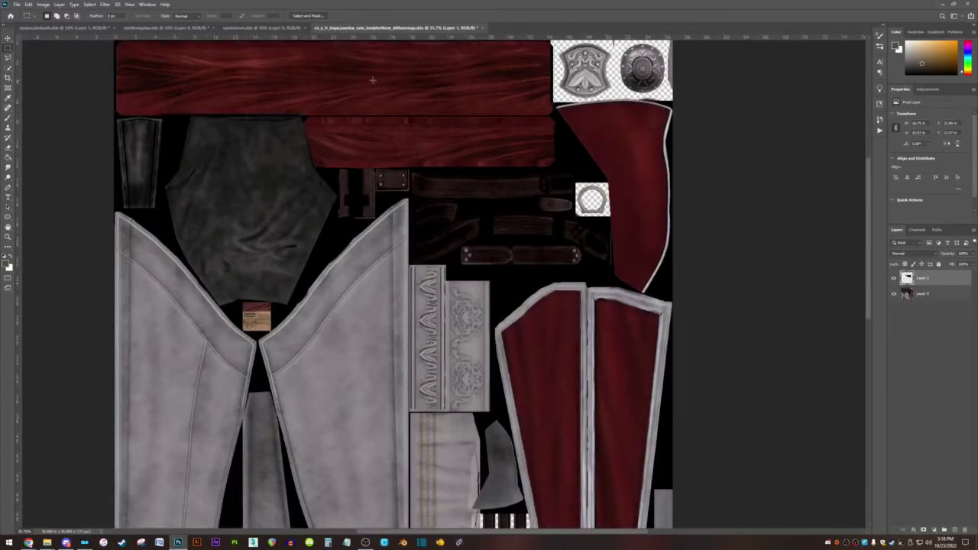
# - Bring up the purple eye texture and look through the eyes folder of The Eyes of Beauty - Ai Remastered for other eye textures
pyautogui.click(77, 28)
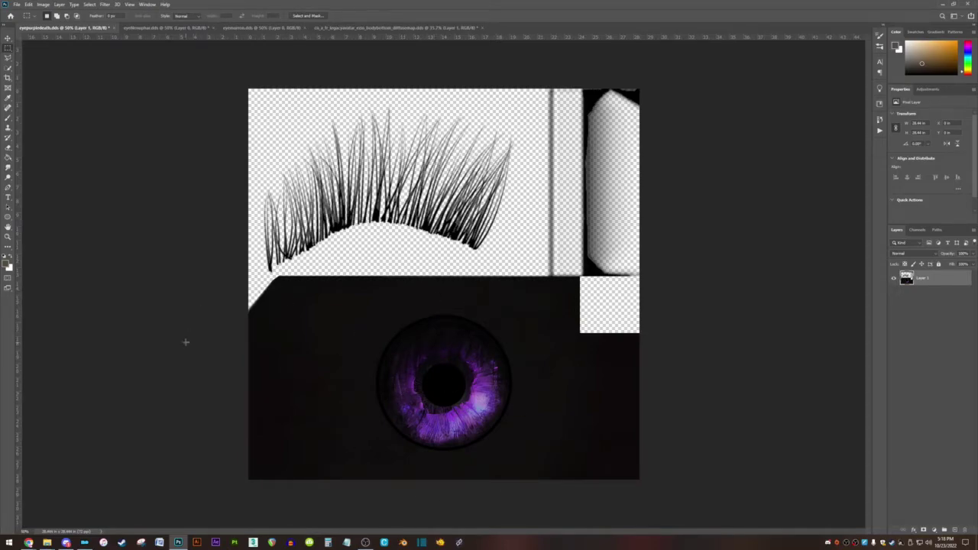
pyautogui.moveTo(48, 544)
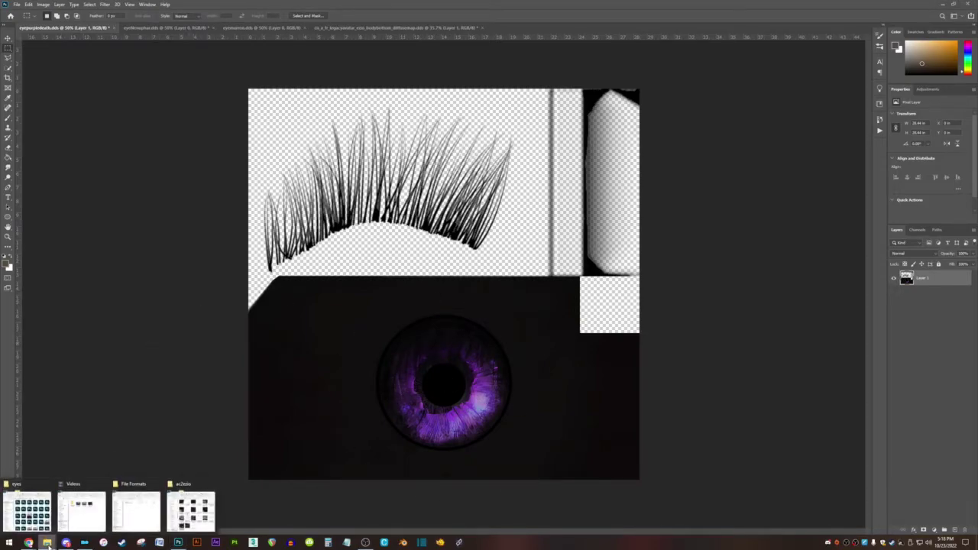
pyautogui.click(29, 509)
pyautogui.scroll(-1, 304, 291)
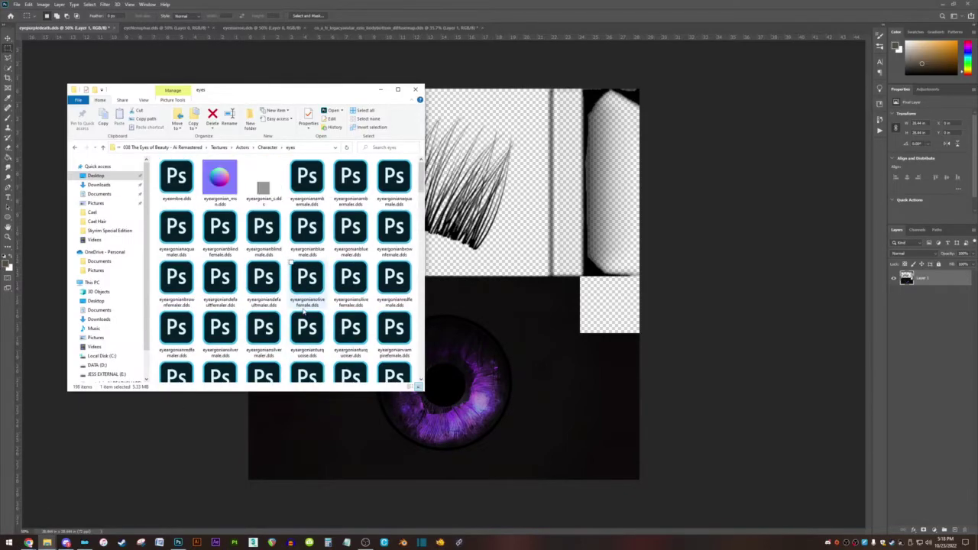
pyautogui.scroll(-1, 306, 290)
pyautogui.scroll(1, 334, 243)
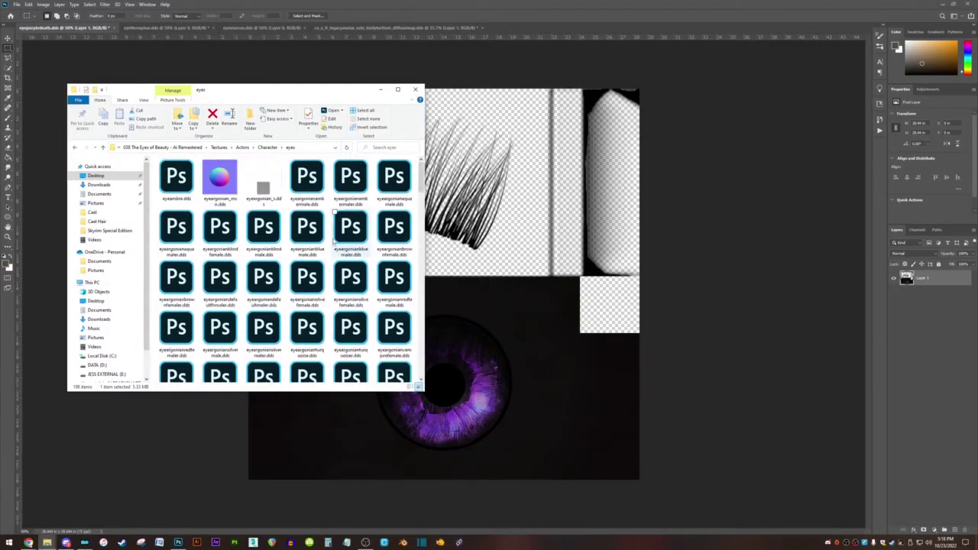
pyautogui.click(307, 182)
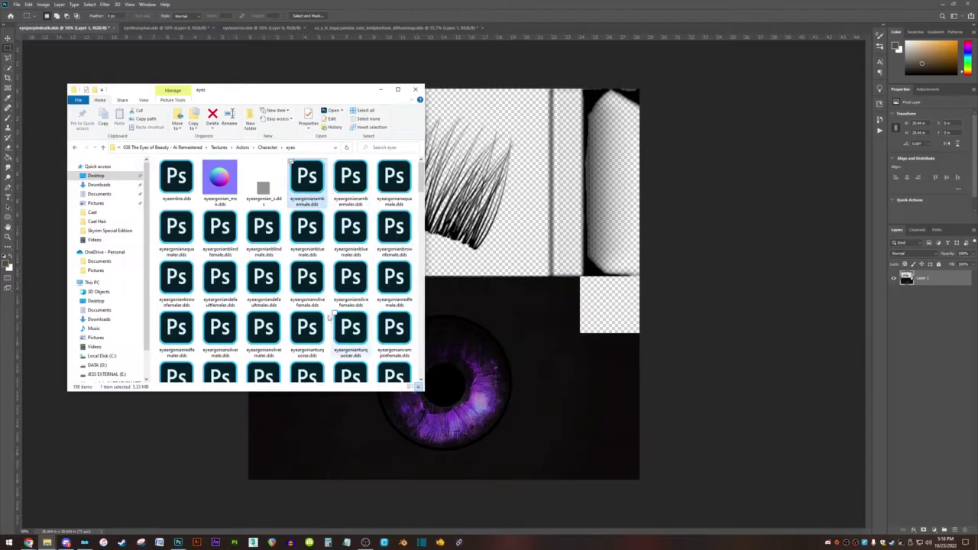
pyautogui.scroll(-10, 337, 316)
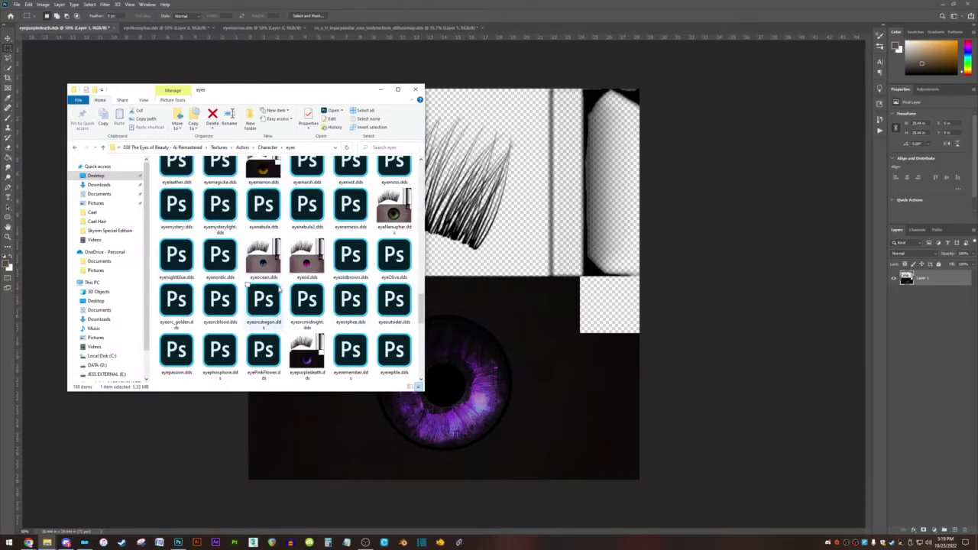
pyautogui.scroll(-6, 264, 306)
# - Go back to the mods folder and browse into 038 The Eyes of Beauty Elves Edition down to its ElvenEyes texture folder
pyautogui.click(264, 148)
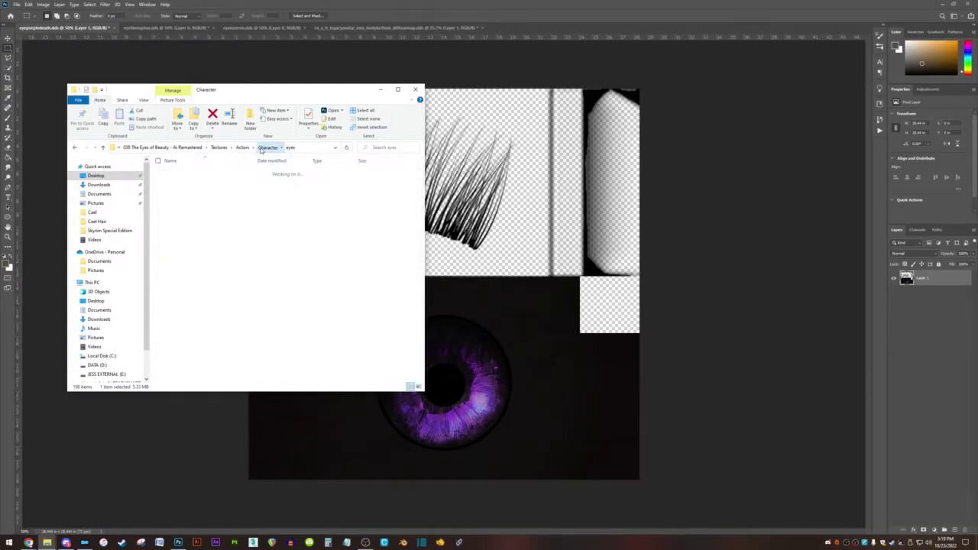
pyautogui.click(196, 149)
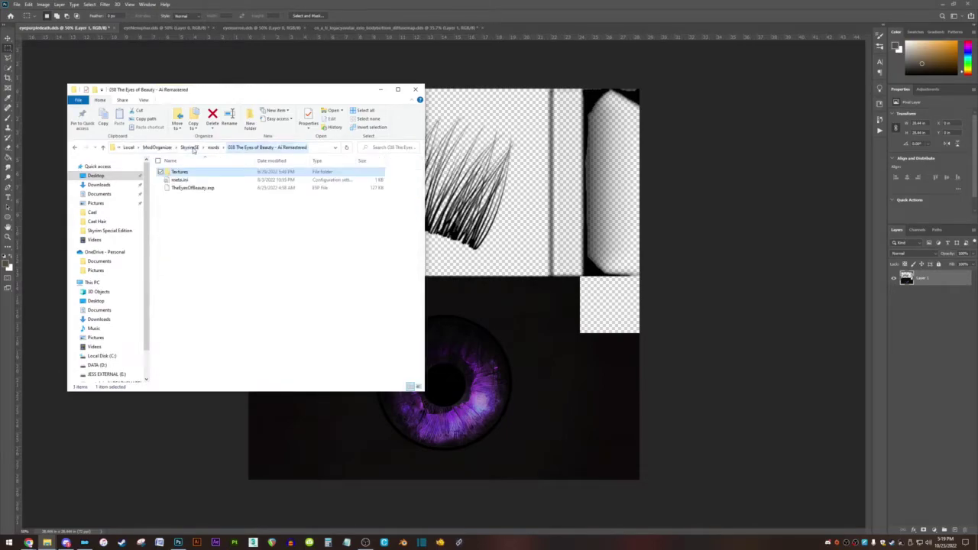
pyautogui.click(215, 148)
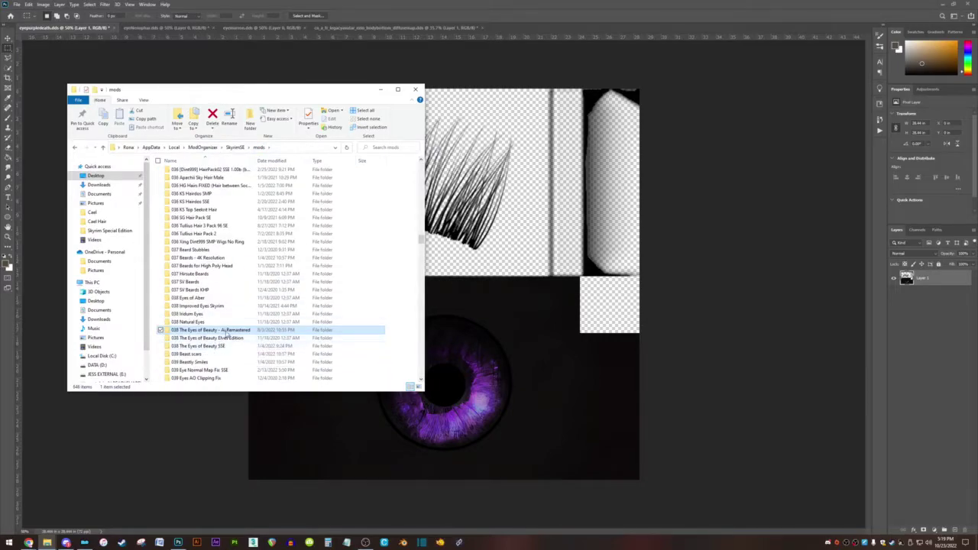
pyautogui.click(229, 338)
pyautogui.doubleClick(238, 339)
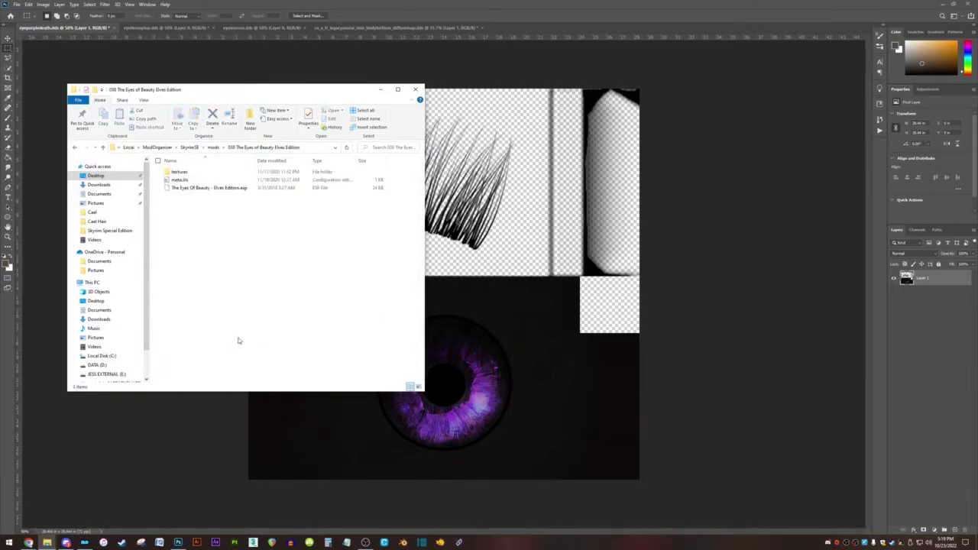
pyautogui.doubleClick(189, 173)
pyautogui.doubleClick(191, 173)
pyautogui.doubleClick(193, 174)
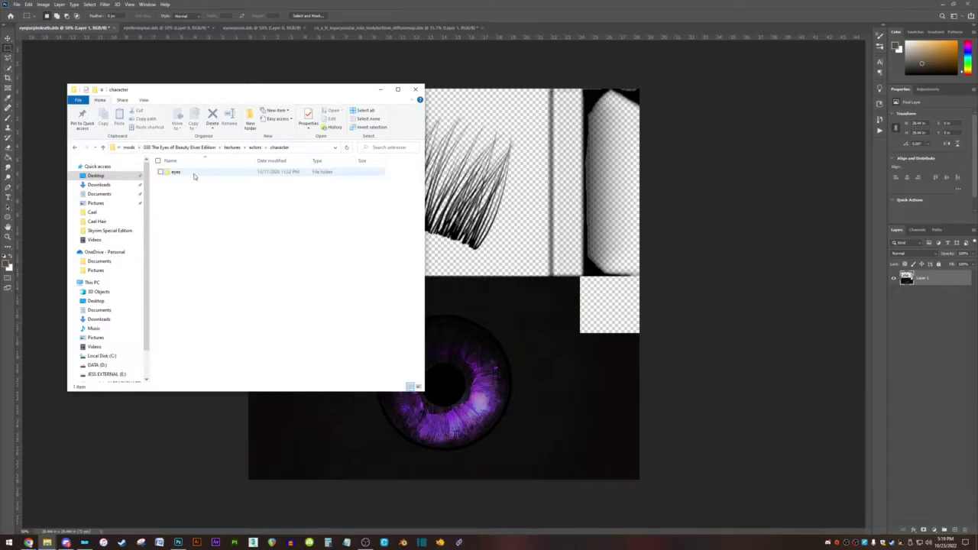
pyautogui.doubleClick(194, 174)
pyautogui.doubleClick(193, 174)
pyautogui.doubleClick(193, 174)
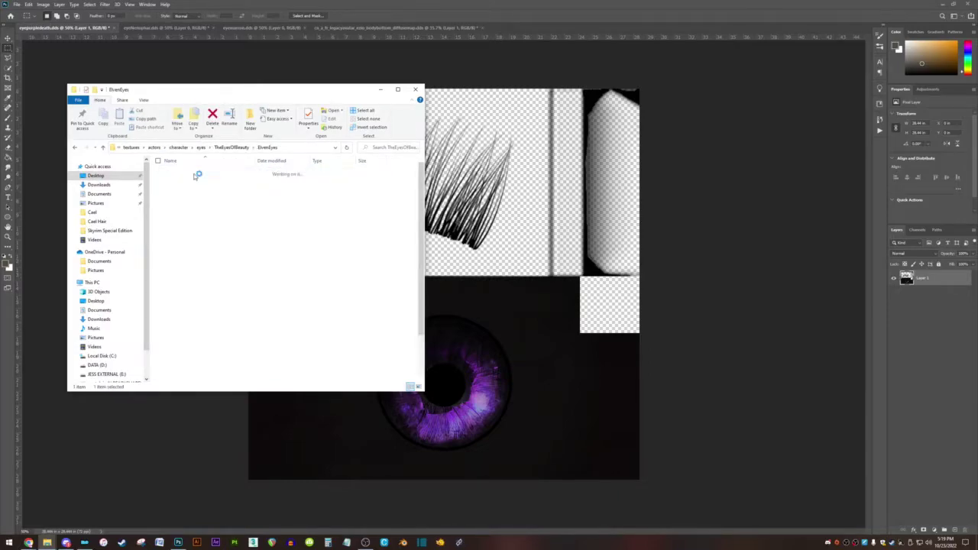
# - Look through the elven eye textures and open ElvenEyesMixedBlood.dds in Photoshop with the default load options
pyautogui.scroll(-3, 277, 304)
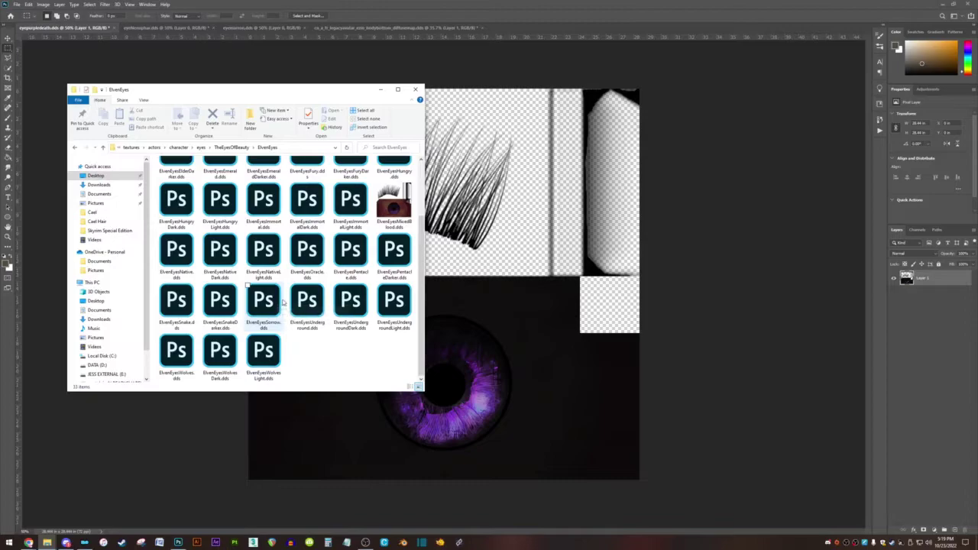
pyautogui.scroll(3, 250, 356)
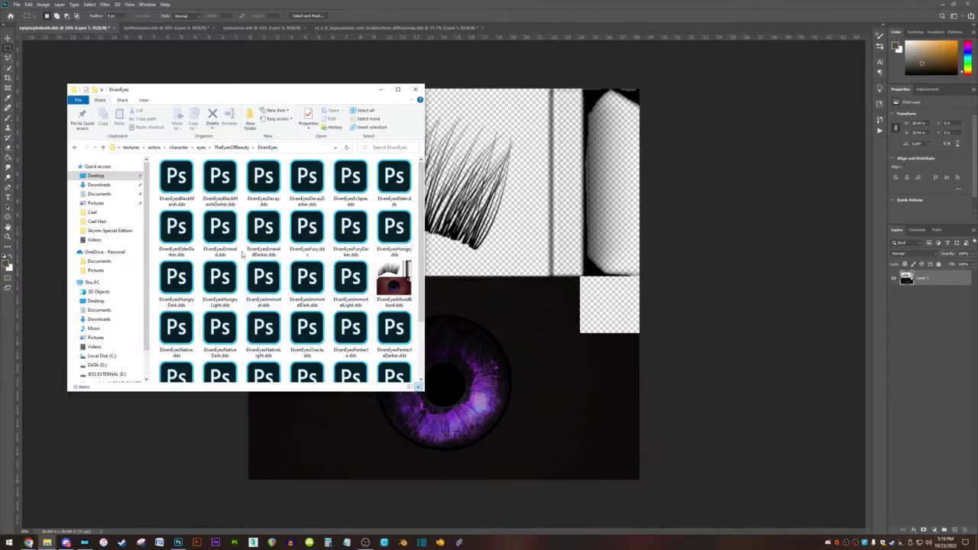
pyautogui.scroll(-3, 242, 255)
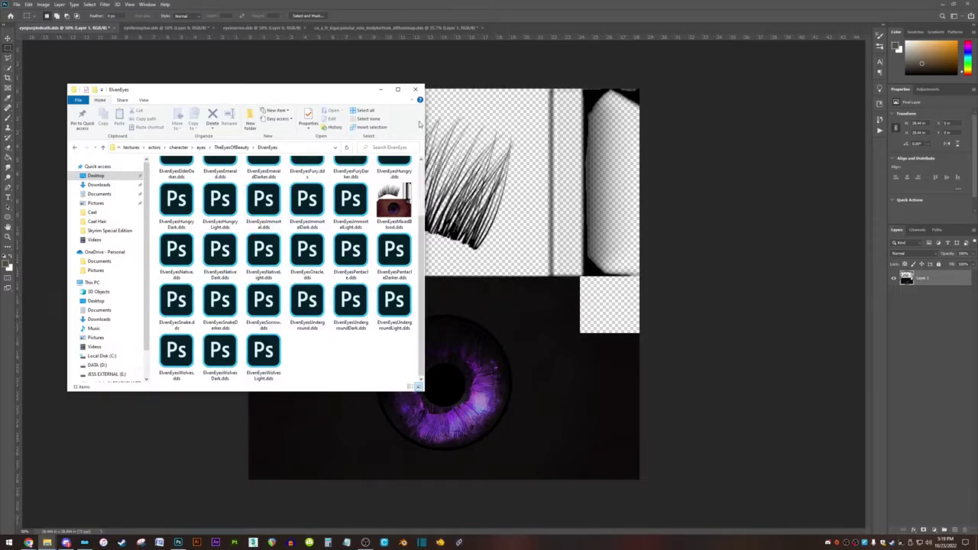
pyautogui.click(307, 203)
pyautogui.scroll(2, 219, 272)
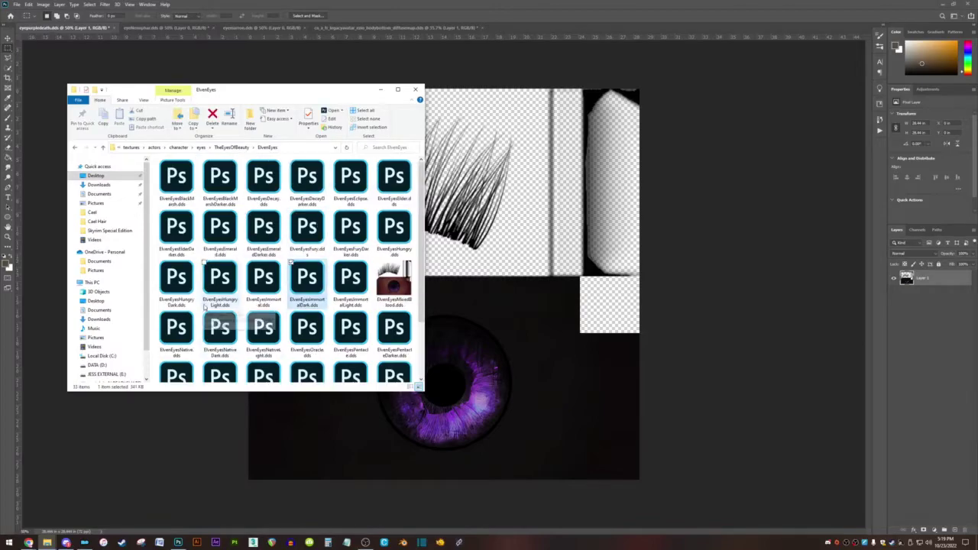
pyautogui.doubleClick(407, 281)
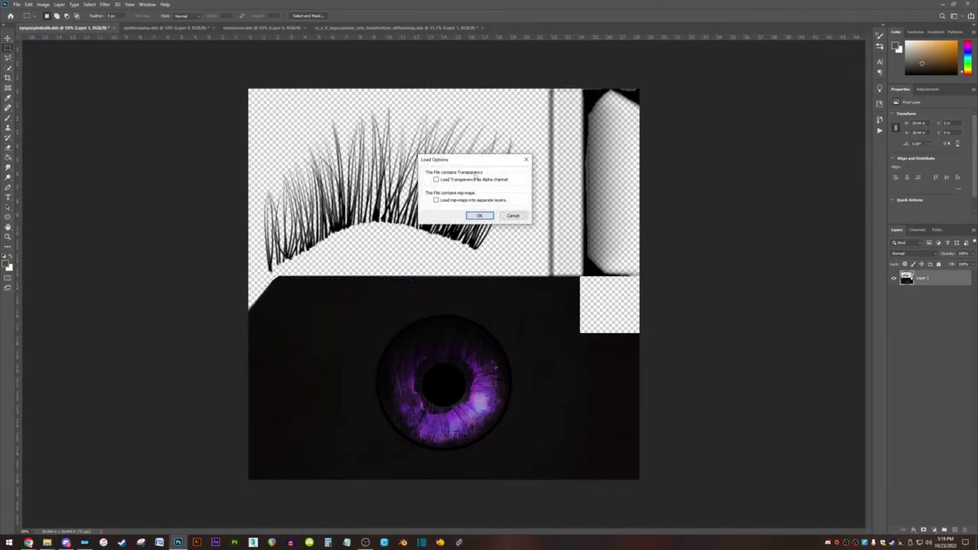
pyautogui.click(479, 216)
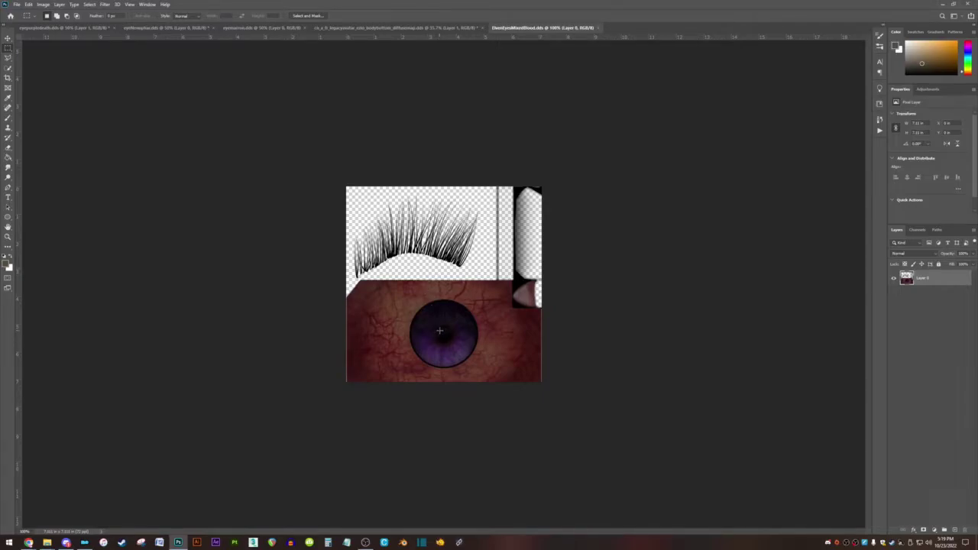
# - Close the Ezio body-bottom texture without saving, and close the eyemarron.dds texture
pyautogui.click(422, 29)
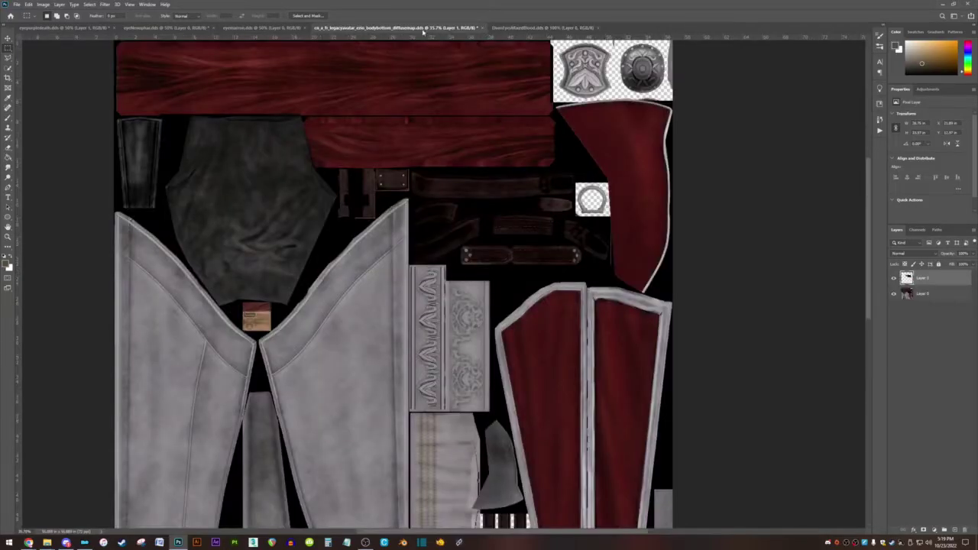
pyautogui.click(482, 28)
pyautogui.click(485, 196)
pyautogui.click(298, 29)
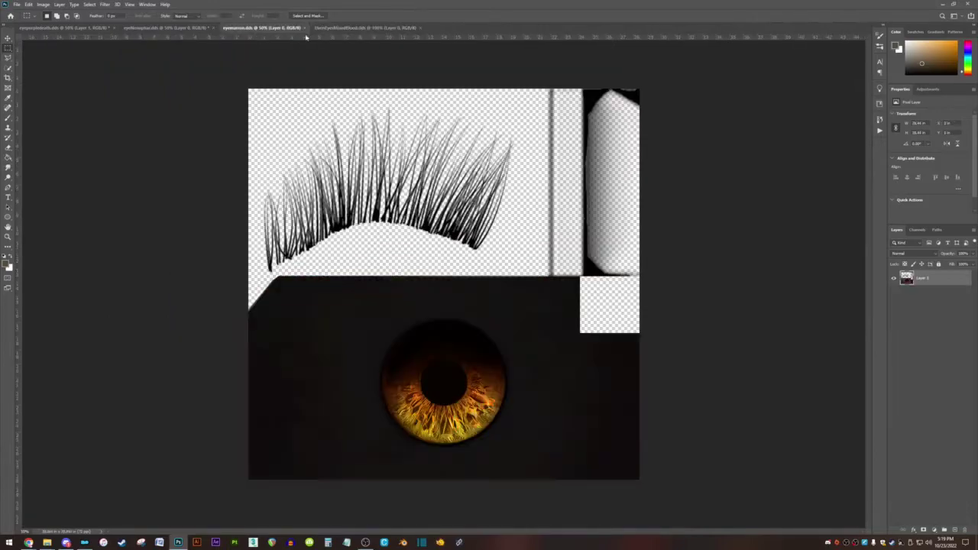
pyautogui.click(305, 29)
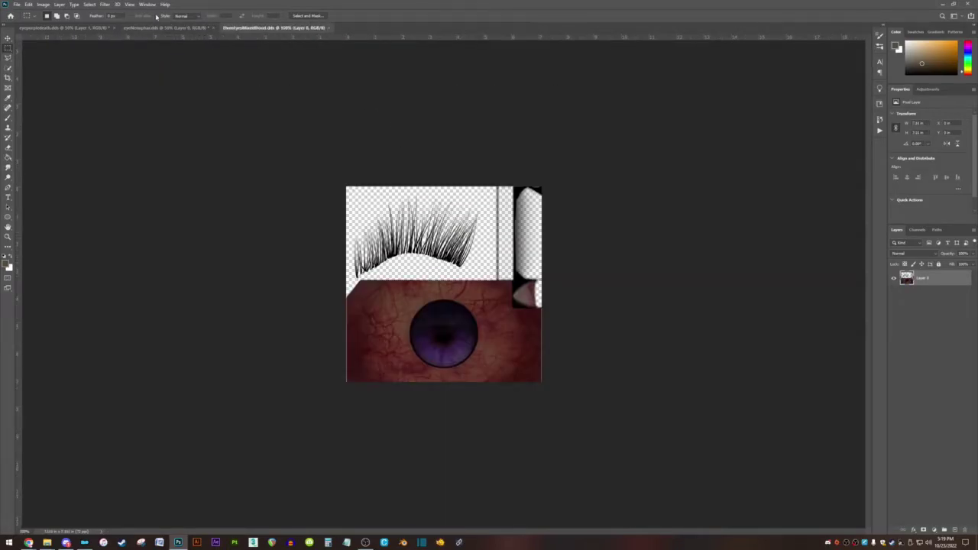
# - Close the green eyeNenuphar.dds texture without saving its changes
pyautogui.click(166, 28)
pyautogui.click(214, 28)
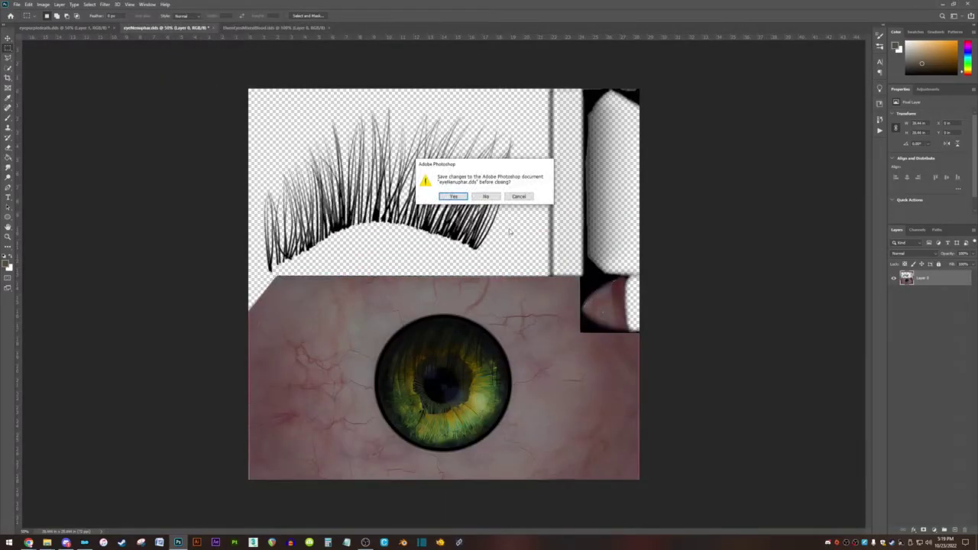
pyautogui.click(486, 197)
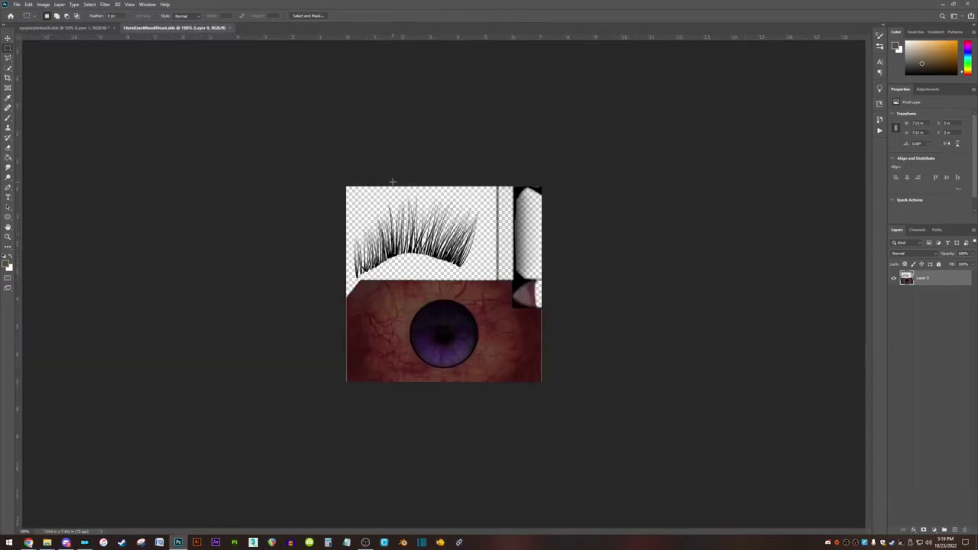
# - Check the image size of the purple eye texture, leaving its dimensions as they are
pyautogui.click(97, 28)
pyautogui.click(43, 4)
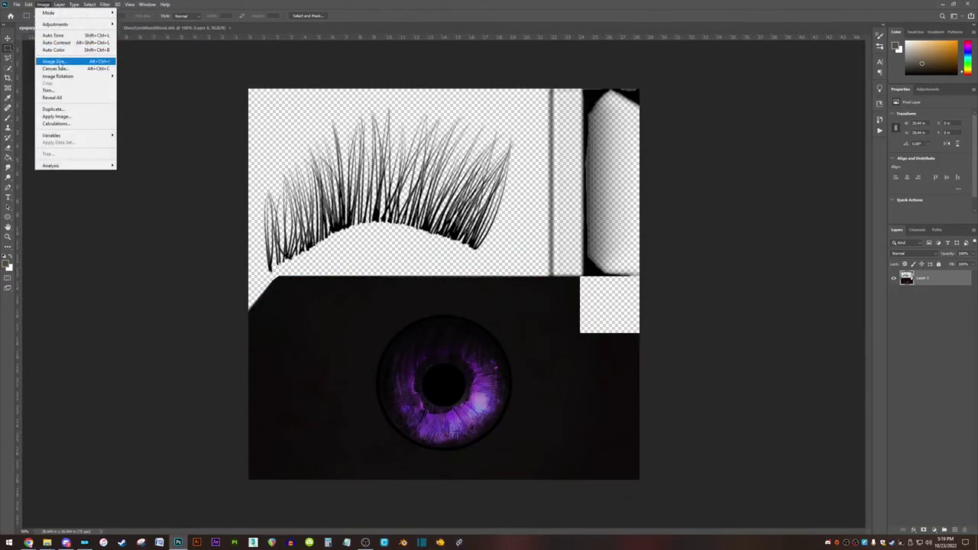
pyautogui.click(56, 62)
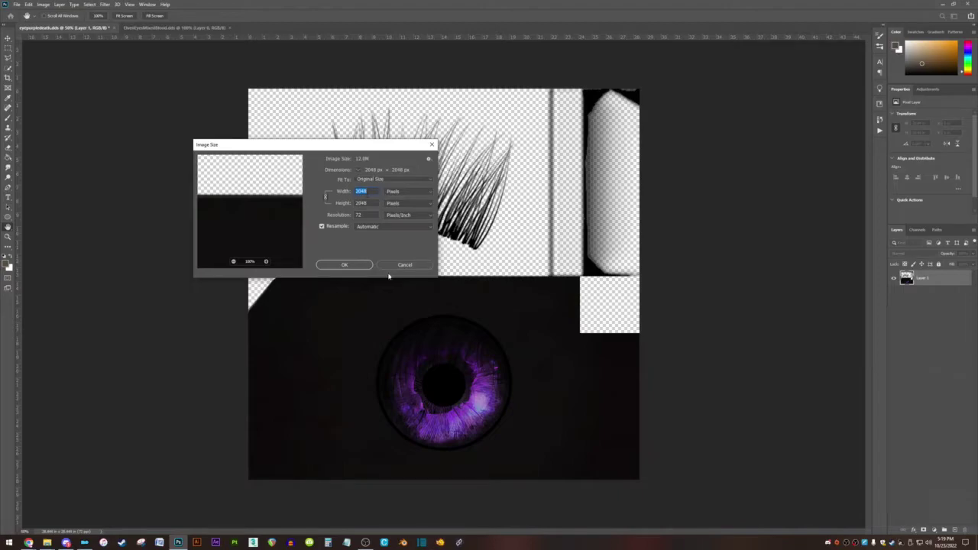
pyautogui.click(342, 264)
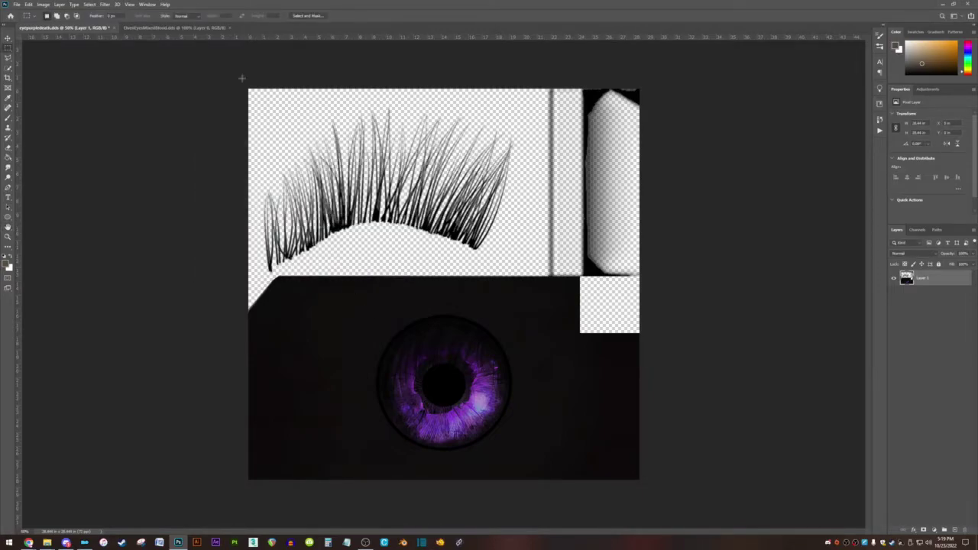
# - Resize ElvenEyesMixedBlood.dds to 2048 x 2048 pixels and fit the enlarged texture in view
pyautogui.click(176, 28)
pyautogui.click(43, 4)
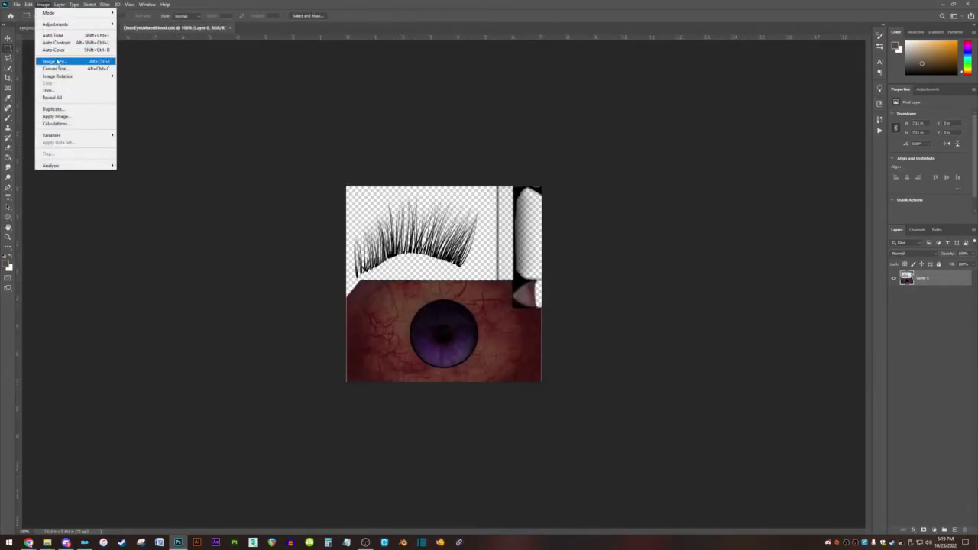
pyautogui.click(57, 62)
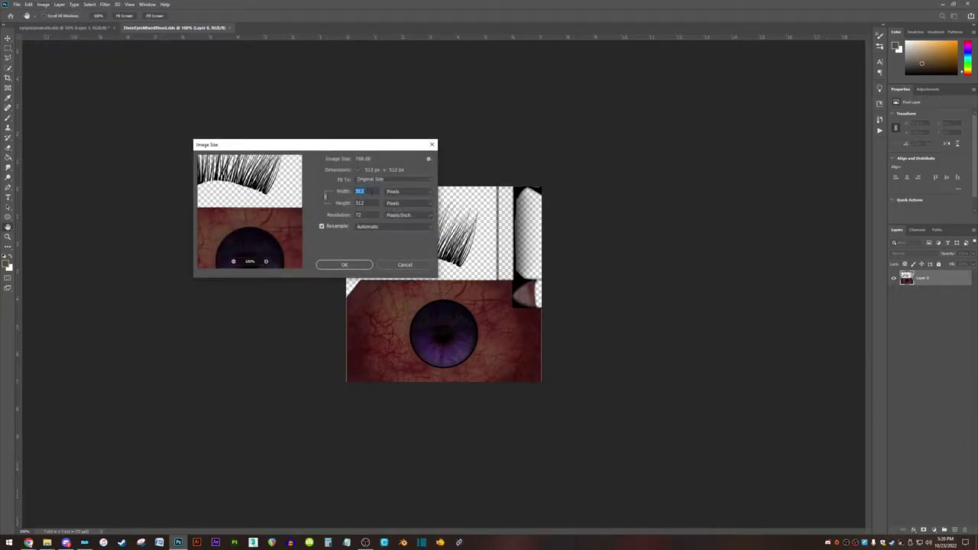
pyautogui.write('2048')
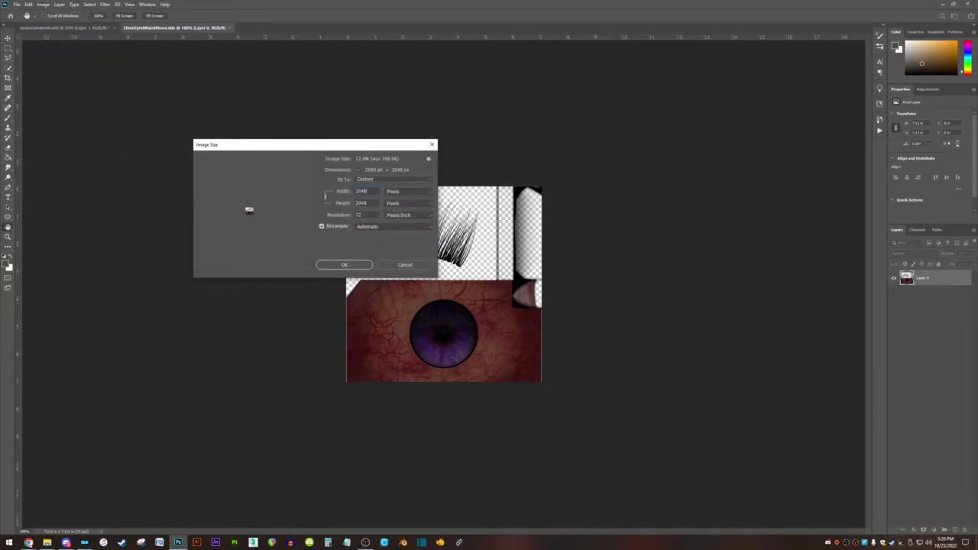
pyautogui.click(357, 265)
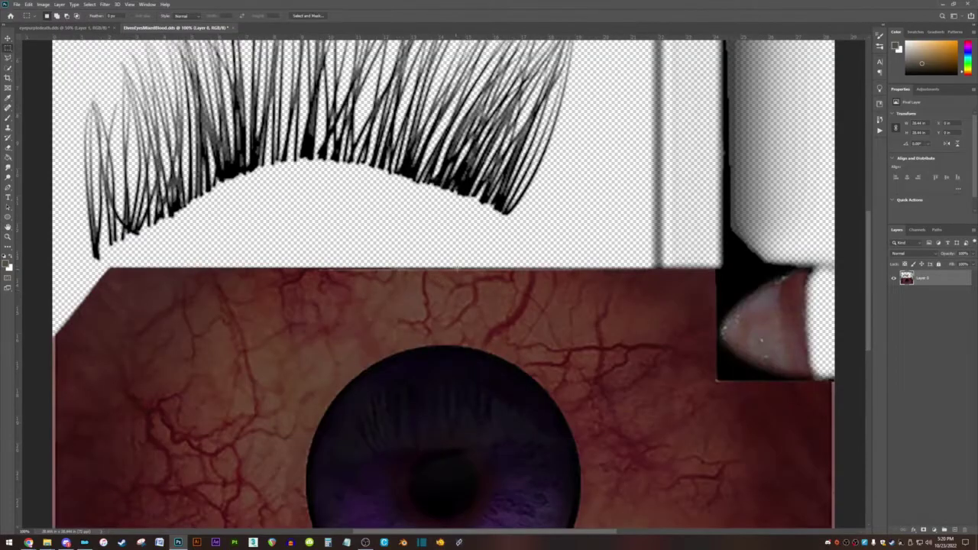
pyautogui.hotkey('ctrl', '0')
pyautogui.press('m')
pyautogui.scroll(3, 500, 375)
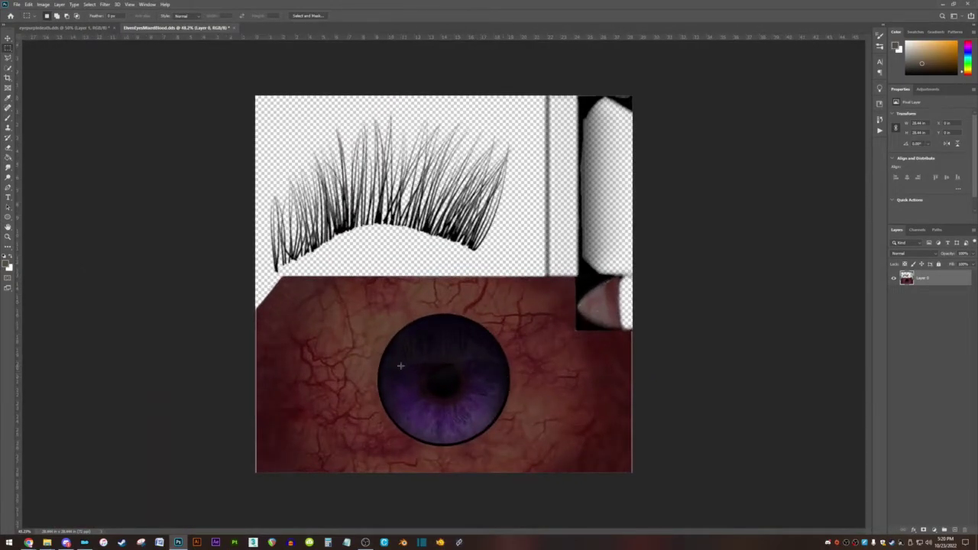
pyautogui.scroll(5, 441, 413)
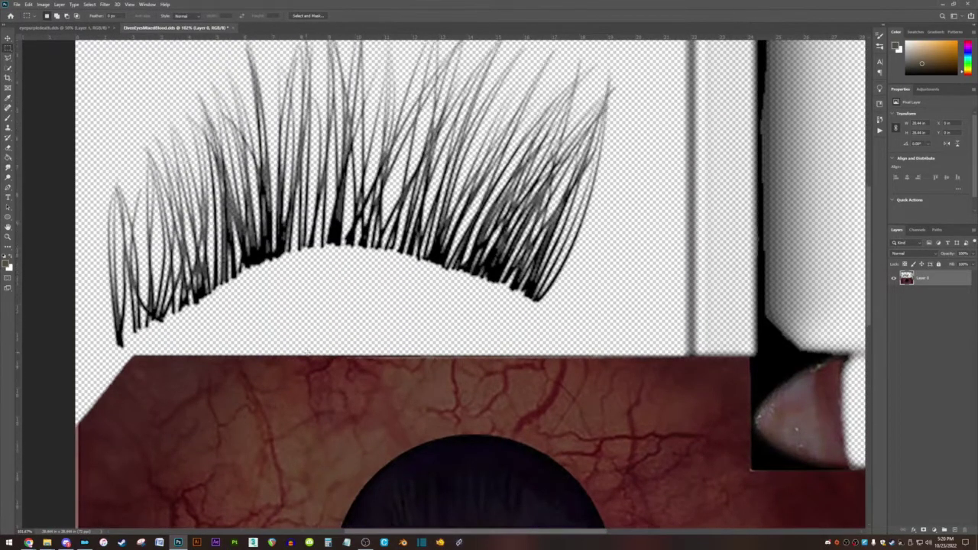
pyautogui.scroll(-8, 354, 356)
pyautogui.scroll(4, 507, 384)
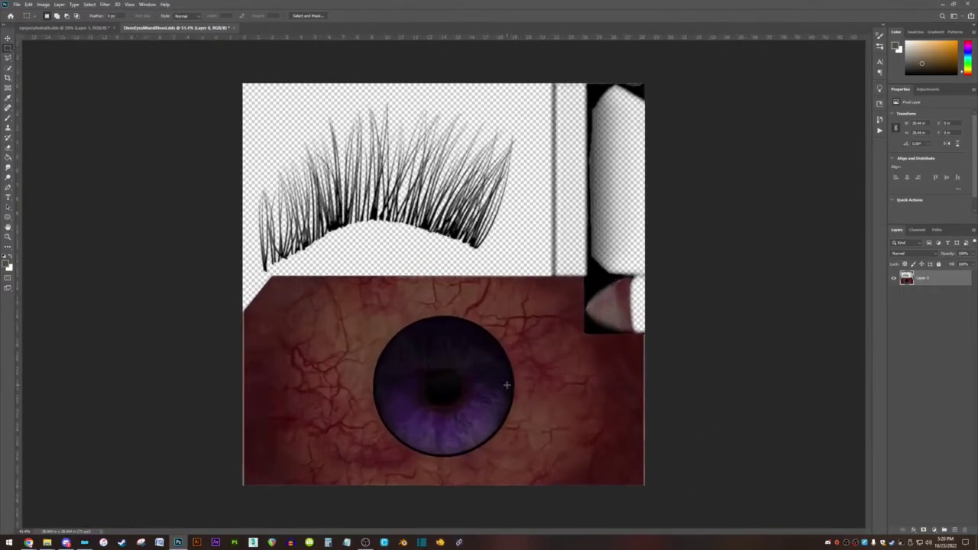
# - Paste the purple eye texture into ElvenEyesMixedBlood.dds as a new layer and delete the original Layer 0
pyautogui.click(87, 28)
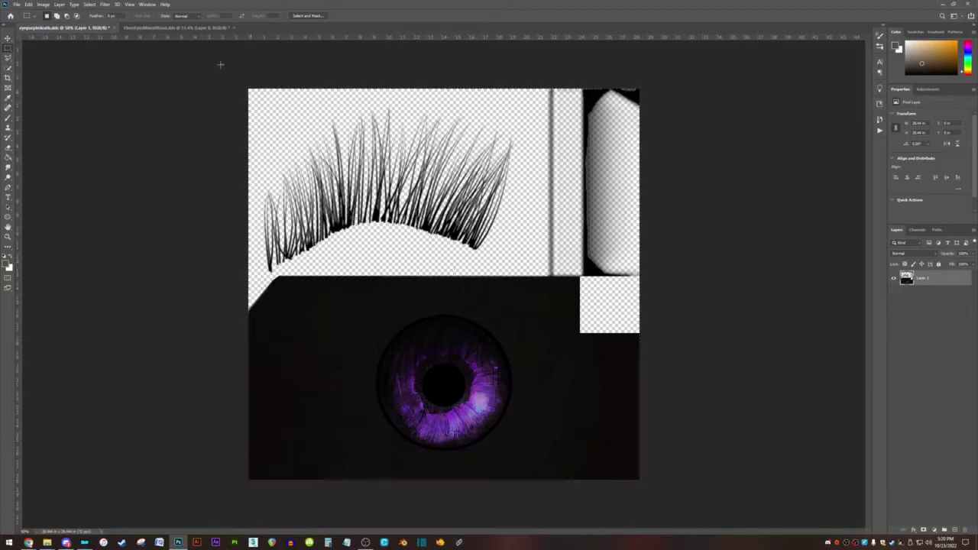
pyautogui.click(183, 29)
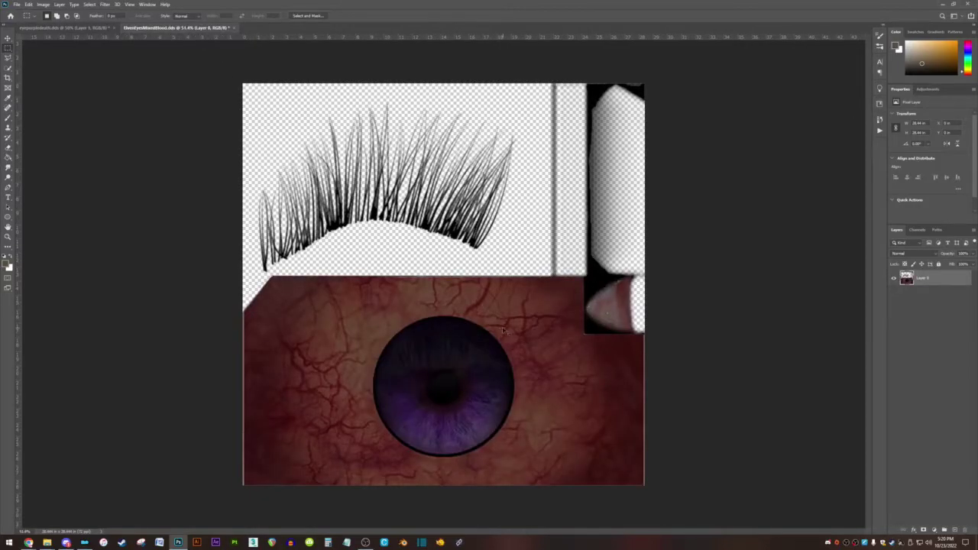
pyautogui.hotkey('ctrl', 'v')
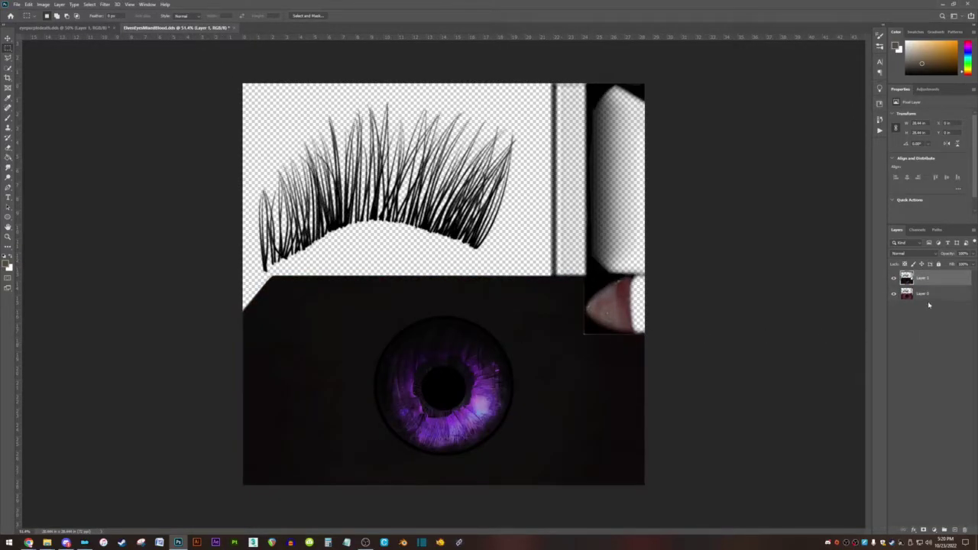
pyautogui.click(929, 298)
pyautogui.rightClick(930, 298)
pyautogui.click(868, 261)
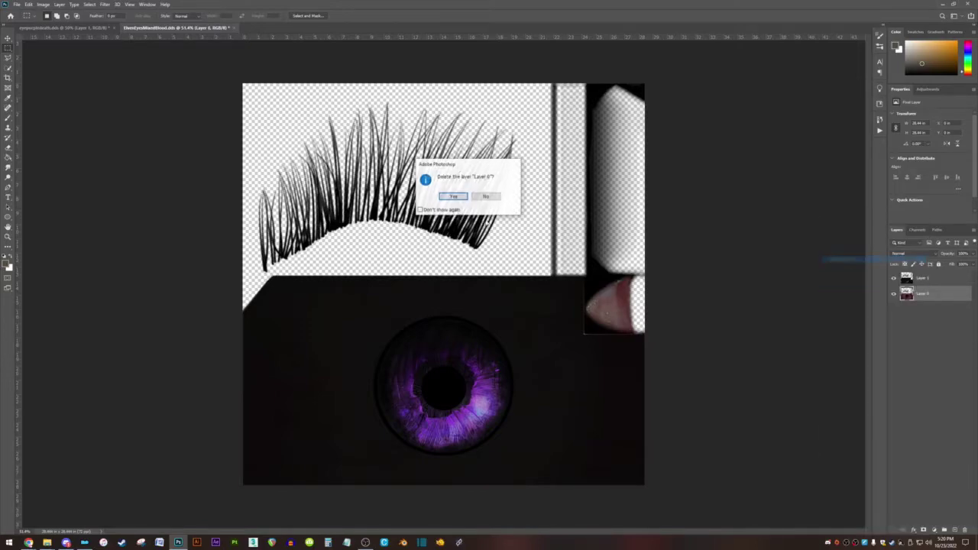
pyautogui.press('Return')
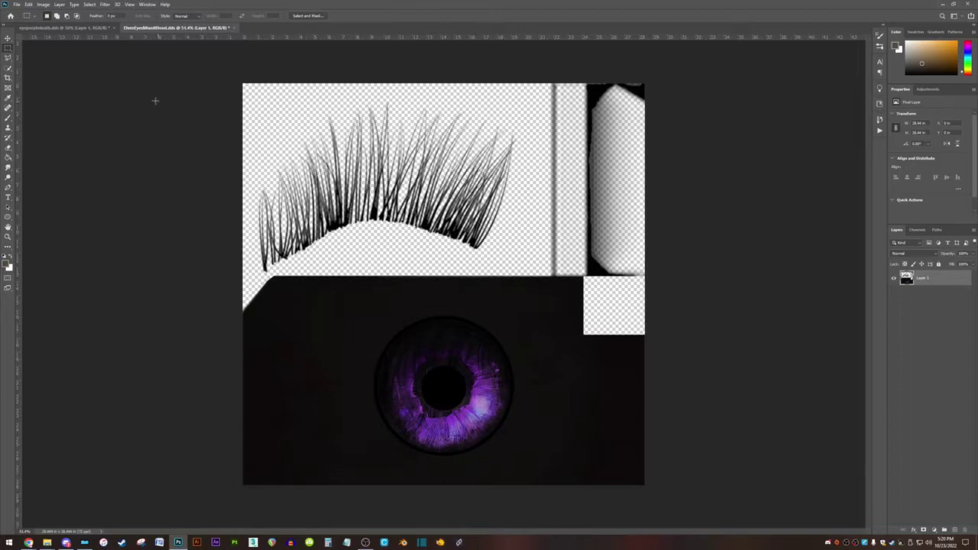
# - Save ElvenEyesMixedBlood.dds as Color + Alpha with BC7 Fine compression and no mip maps, and close both textures, discarding the purple source's changes
pyautogui.click(17, 8)
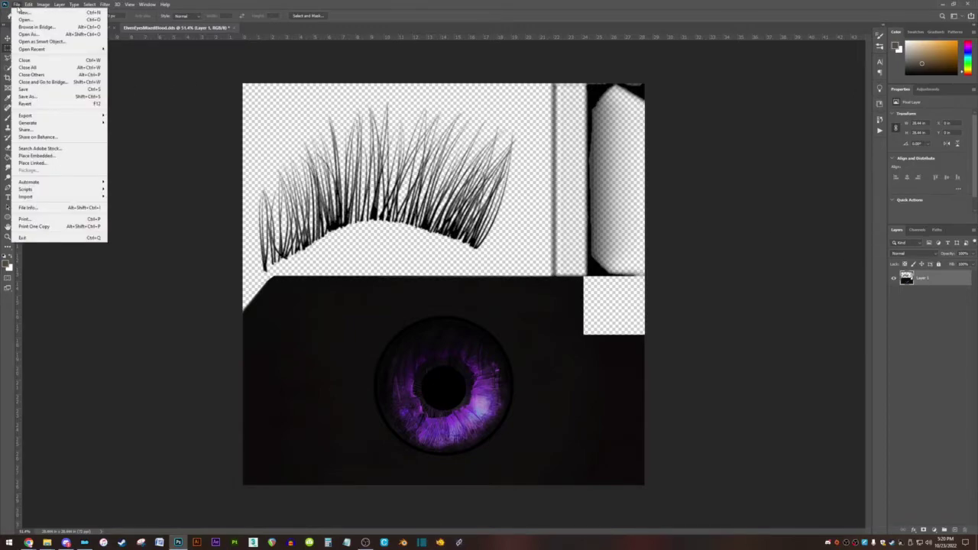
pyautogui.click(41, 91)
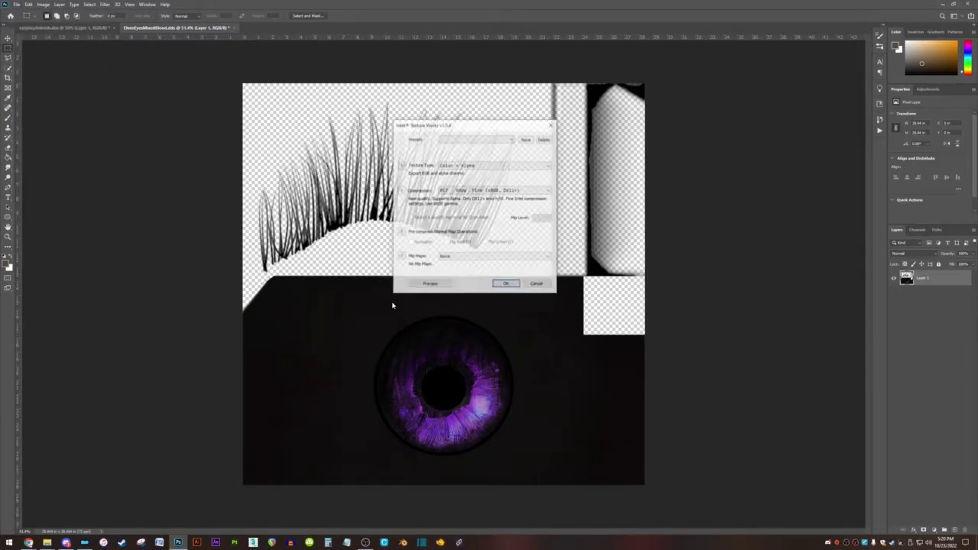
pyautogui.click(507, 283)
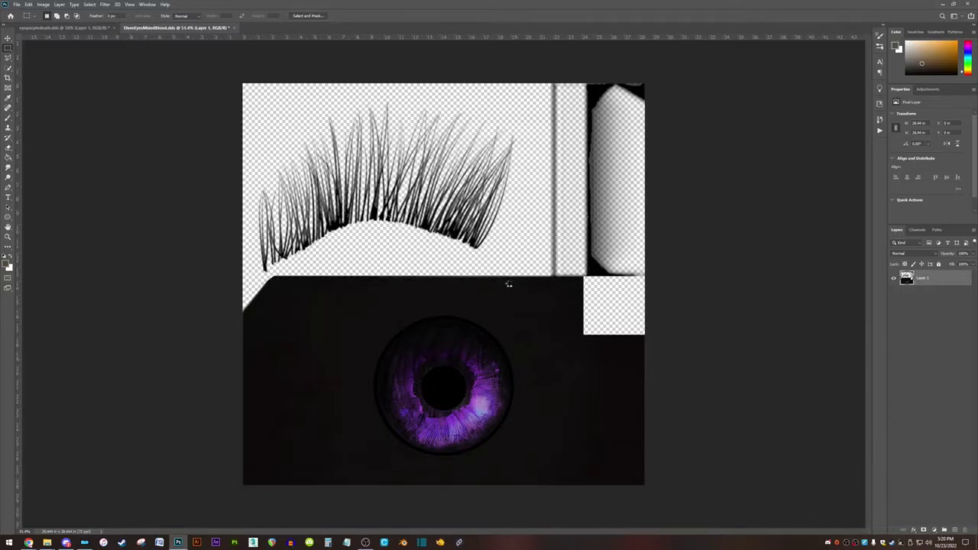
pyautogui.click(233, 28)
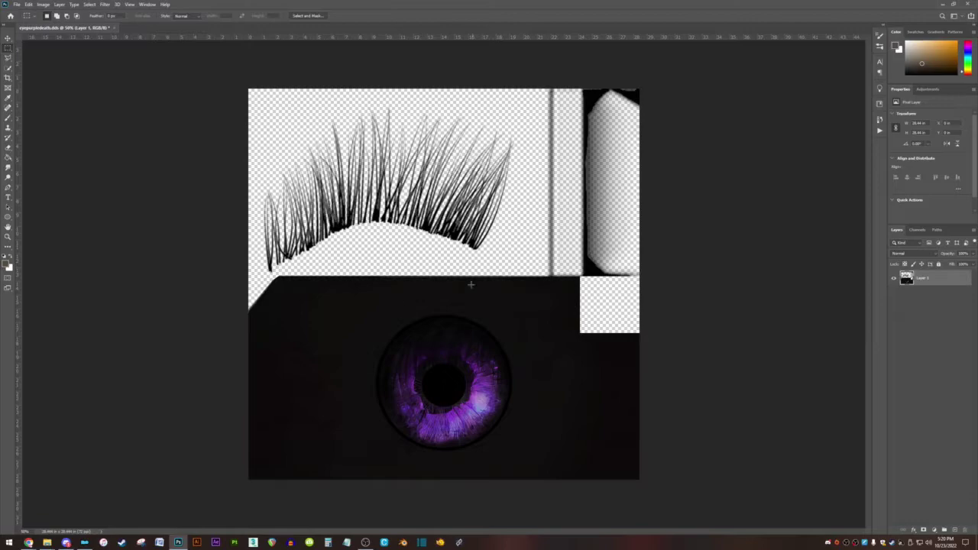
pyautogui.click(113, 28)
pyautogui.click(483, 197)
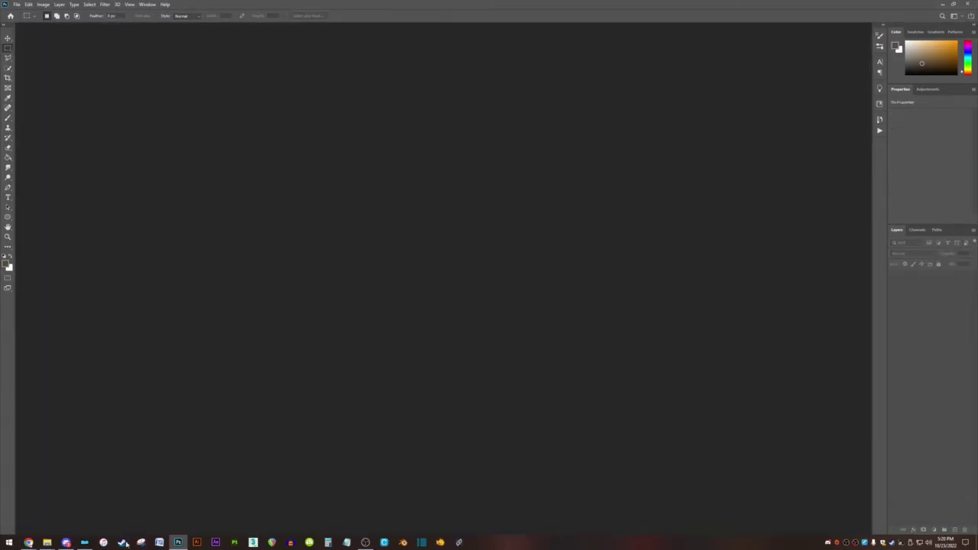
# - Switch to the ElvenEyes folder in File Explorer and check the saved ElvenEyesMixedBlood.dds file
pyautogui.moveTo(52, 543)
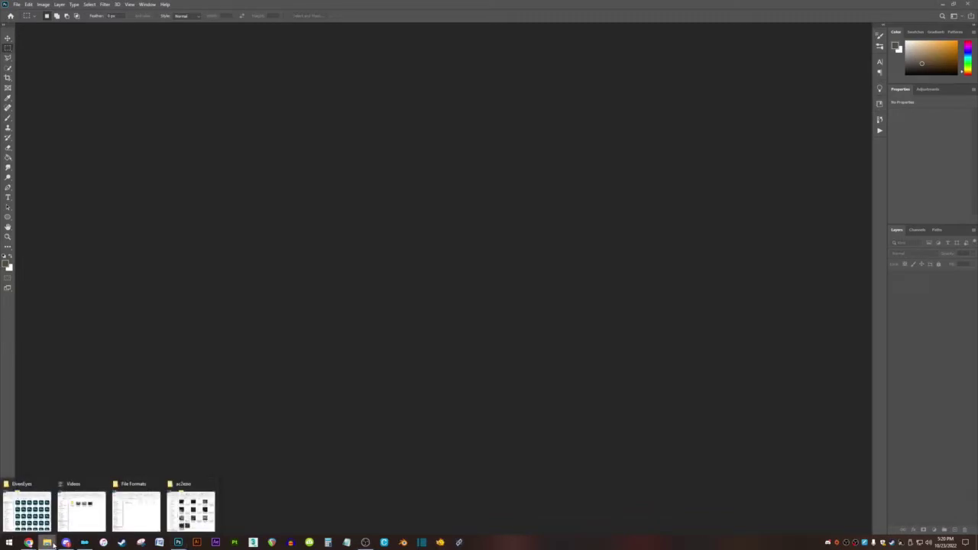
pyautogui.click(44, 517)
pyautogui.scroll(-1, 380, 252)
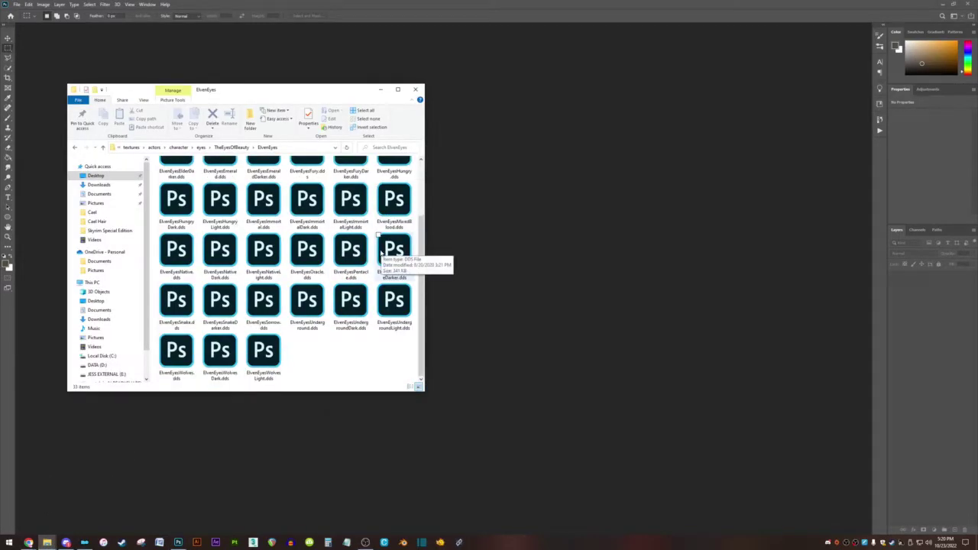
pyautogui.scroll(2, 380, 252)
pyautogui.click(393, 241)
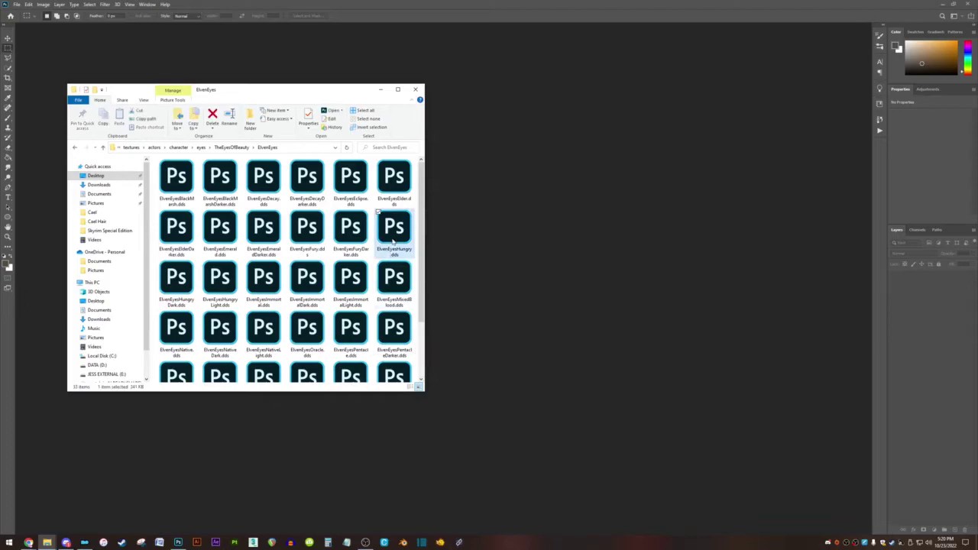
pyautogui.click(394, 280)
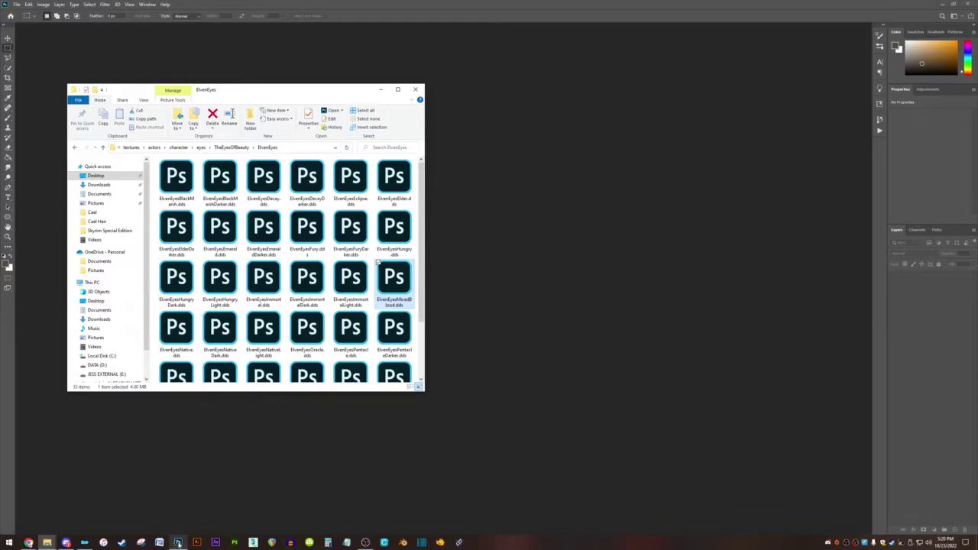
# - Switch to Mod Organizer, launch Skyrim through the SKSE64 loader and start a new game
pyautogui.click(84, 543)
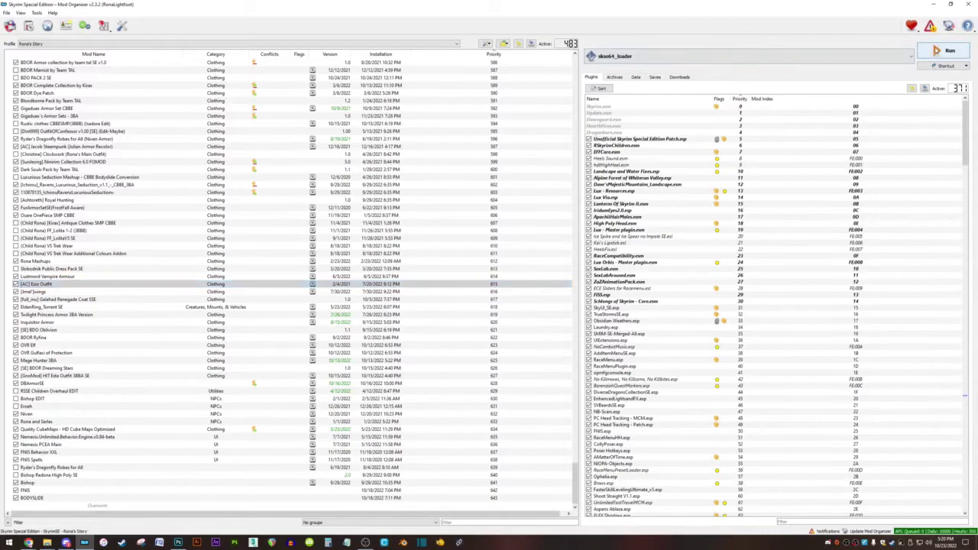
pyautogui.click(944, 51)
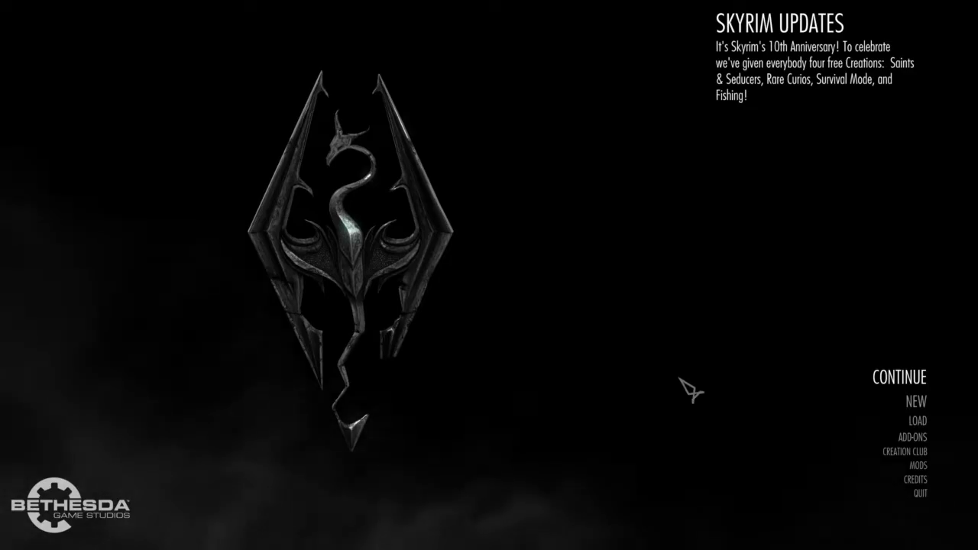
pyautogui.click(927, 405)
pyautogui.click(700, 498)
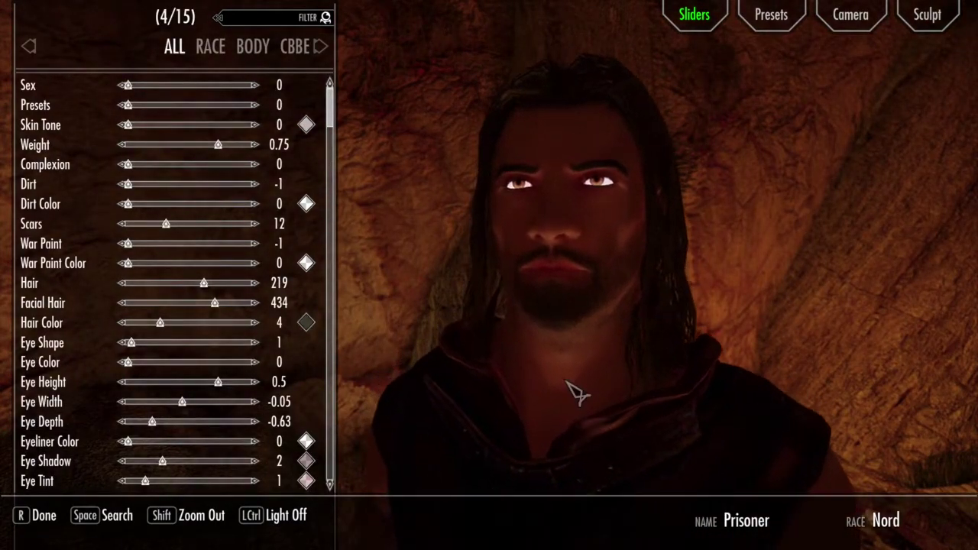
# - Change the character's race to Wood Elf and set the Sex slider to 1
pyautogui.click(210, 66)
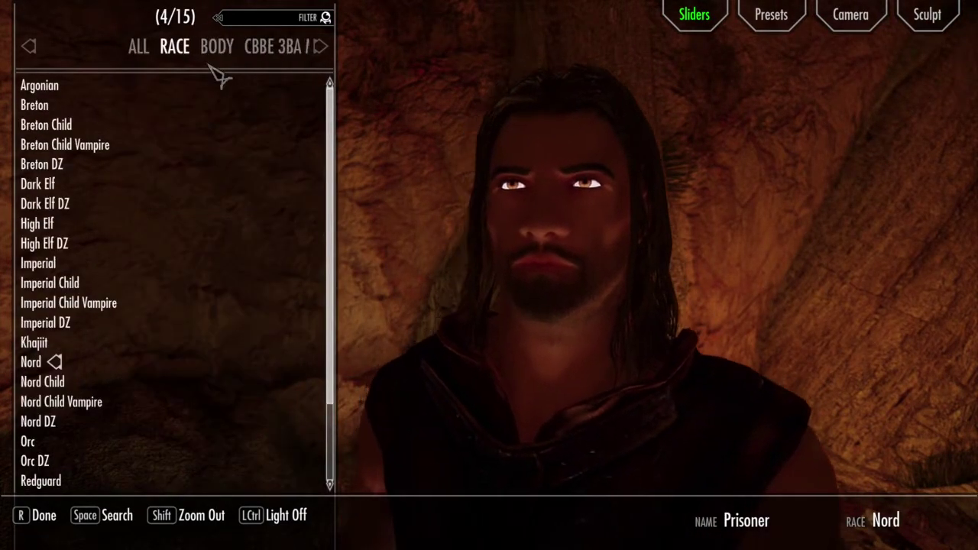
pyautogui.scroll(-5, 186, 255)
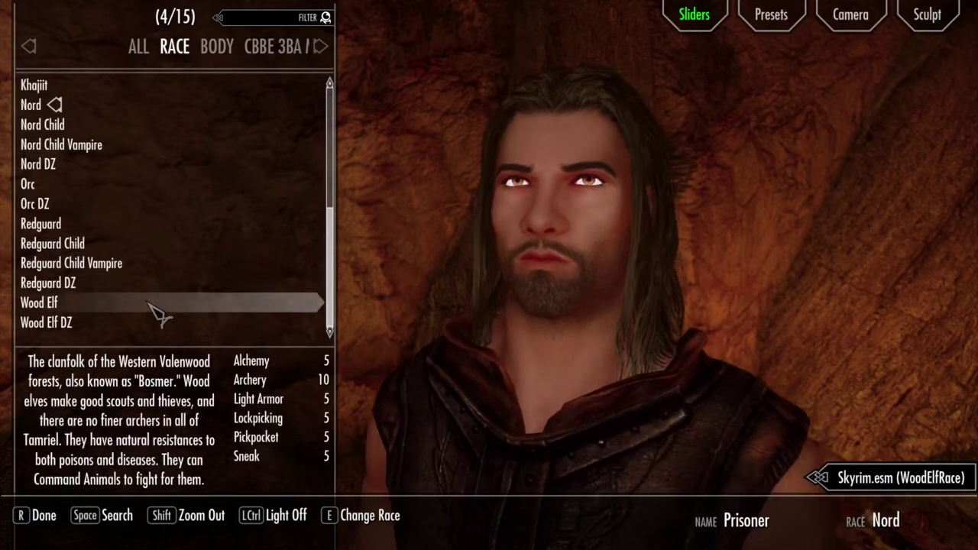
pyautogui.click(157, 312)
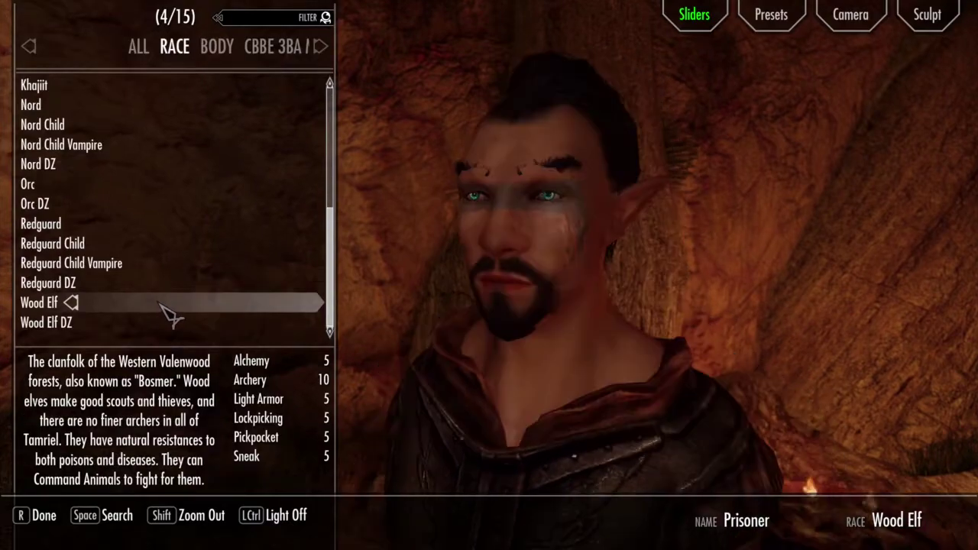
pyautogui.click(236, 68)
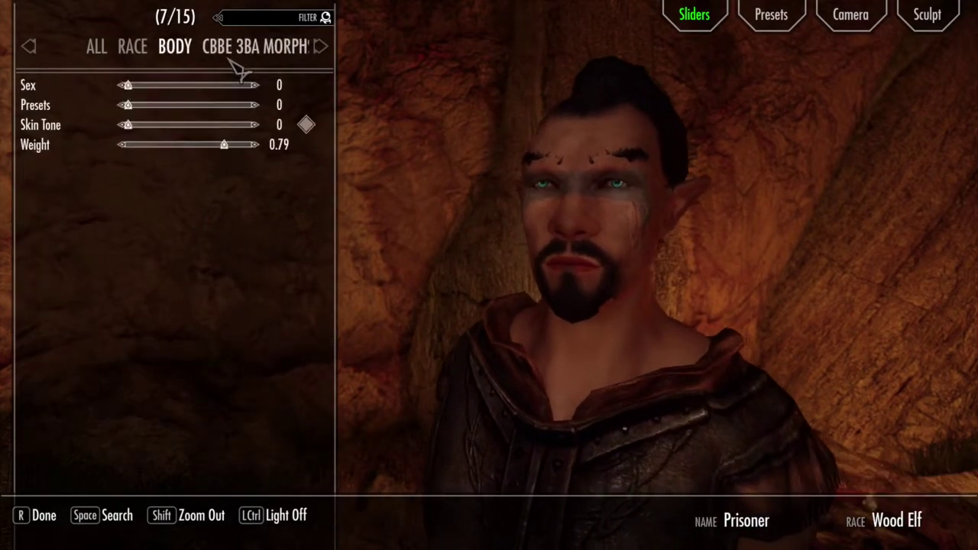
pyautogui.click(235, 85)
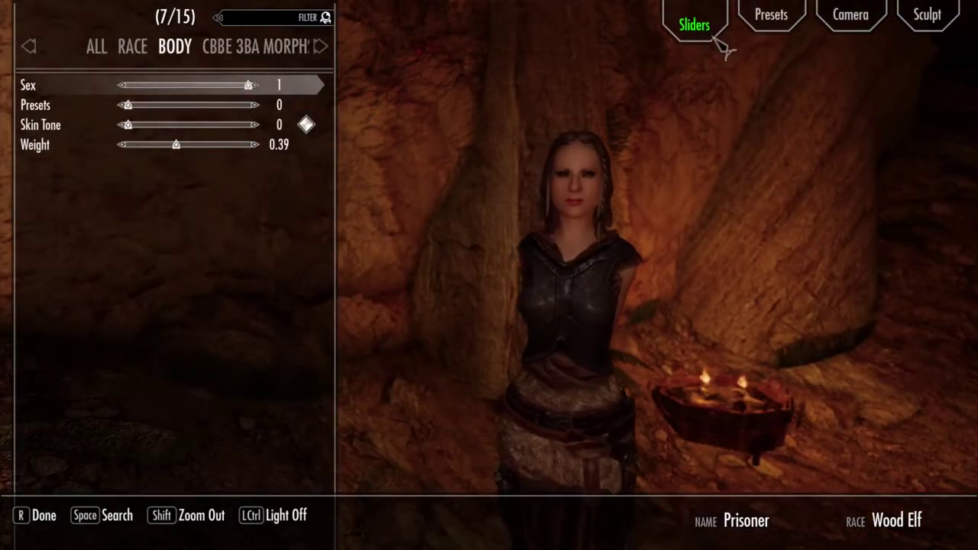
# - Load the Rona New.jslot preset from the 00. RONA folder onto the Wood Elf
pyautogui.click(791, 44)
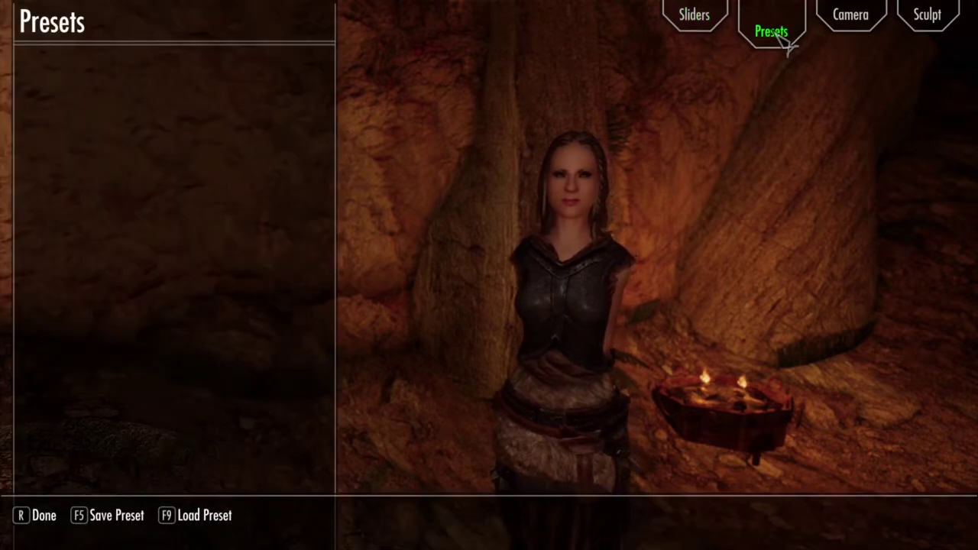
pyautogui.press('F9')
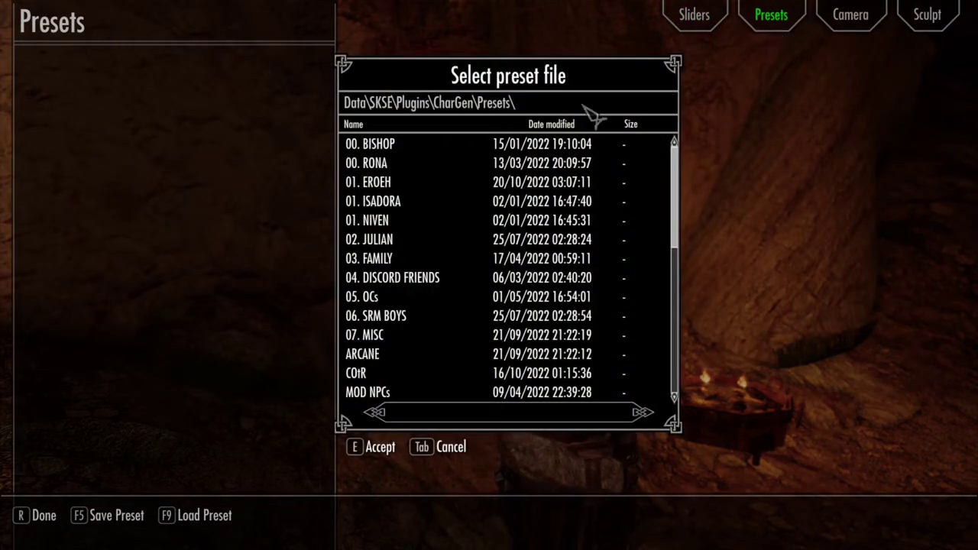
pyautogui.click(538, 162)
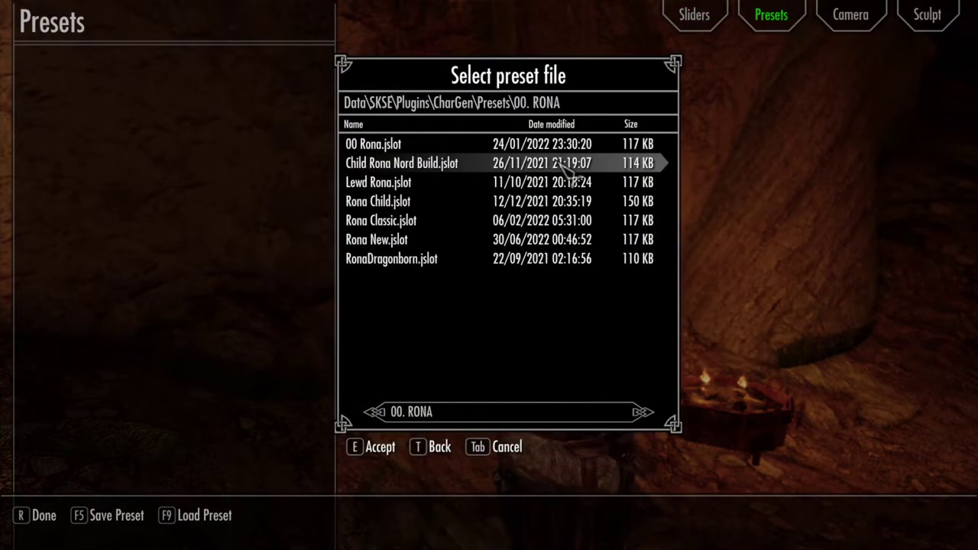
pyautogui.click(478, 243)
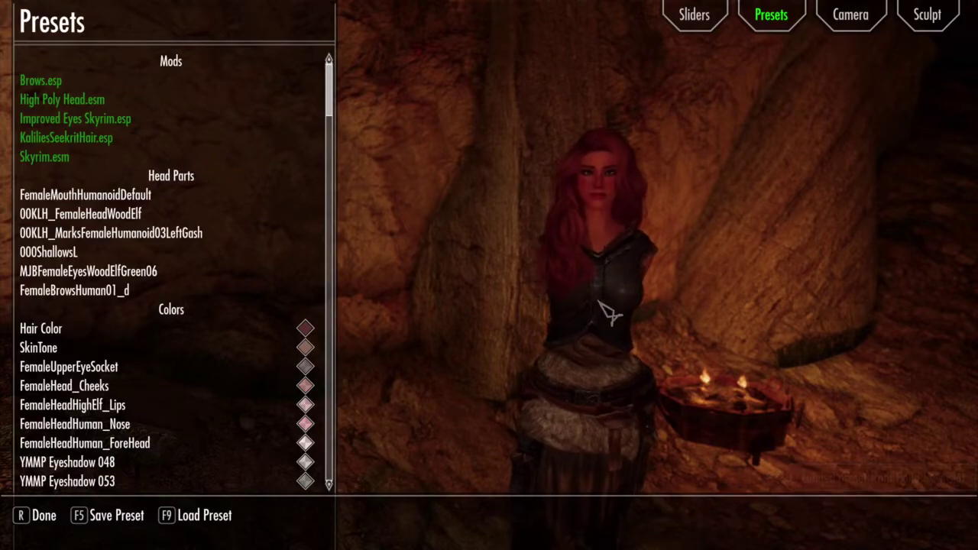
# - Show the eye sliders with the face up close and try Eye Color values 379, 262 and 320
pyautogui.click(697, 23)
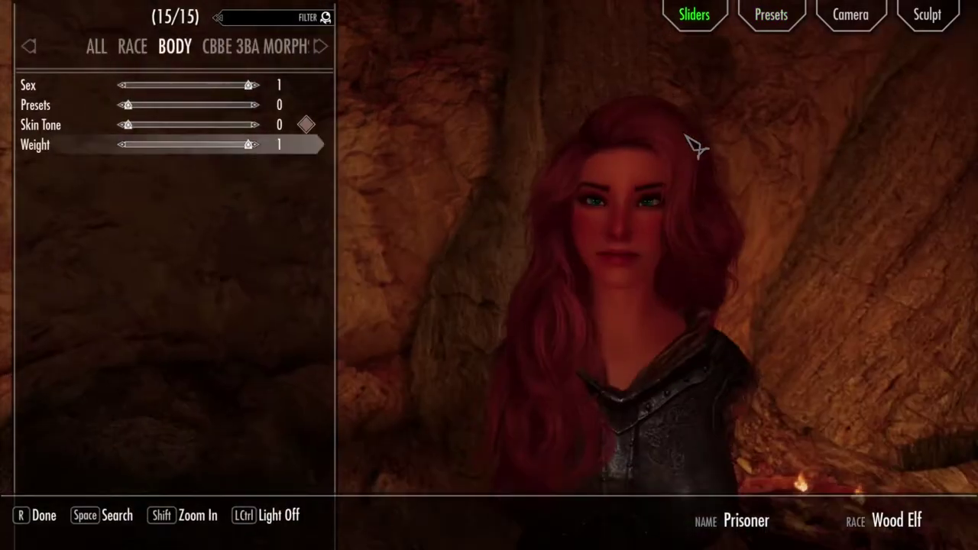
pyautogui.press('Up')
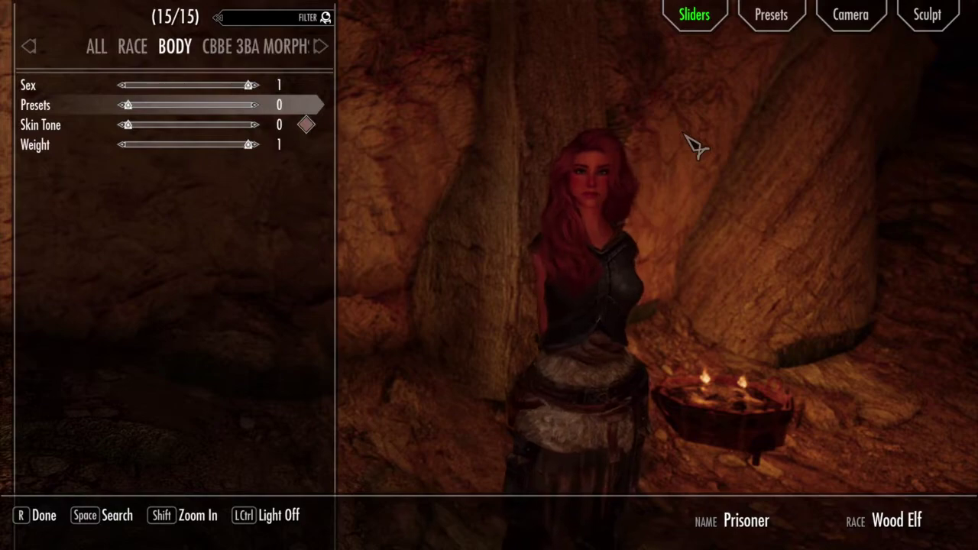
pyautogui.press('shift')
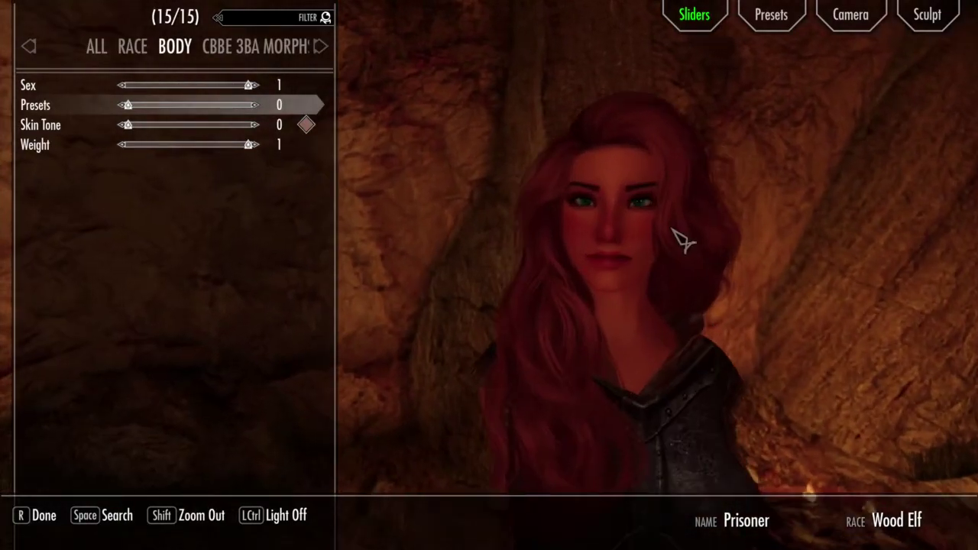
pyautogui.click(294, 65)
pyautogui.scroll(-5, 279, 71)
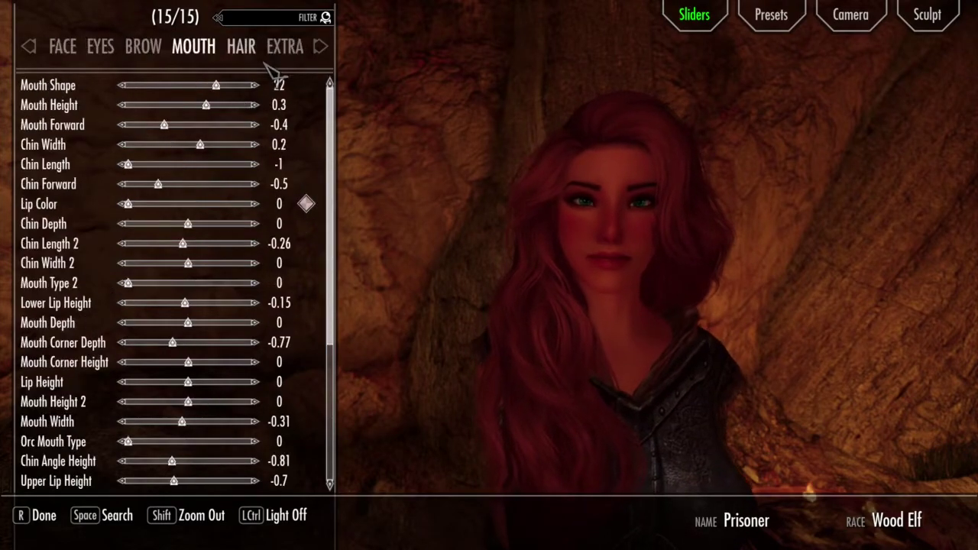
pyautogui.scroll(-1, 239, 61)
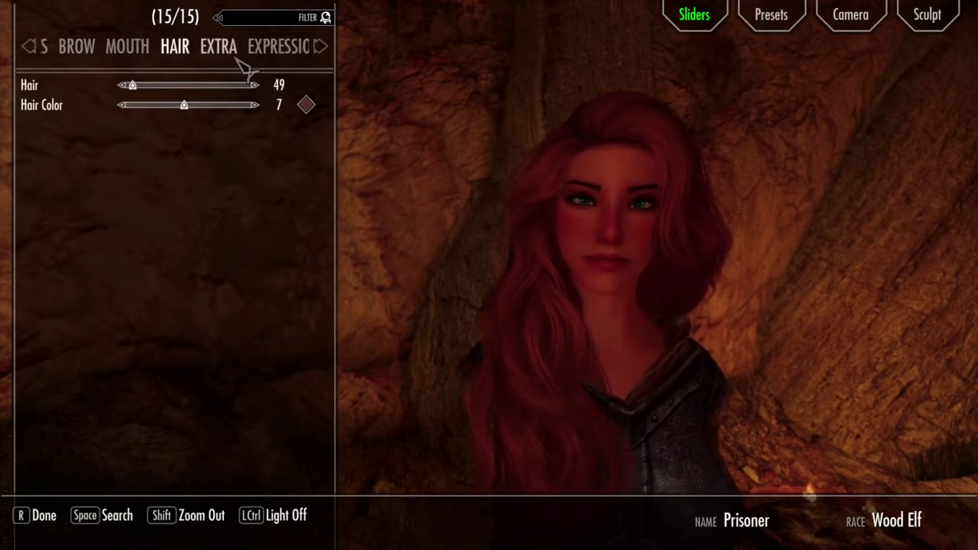
pyautogui.scroll(3, 146, 68)
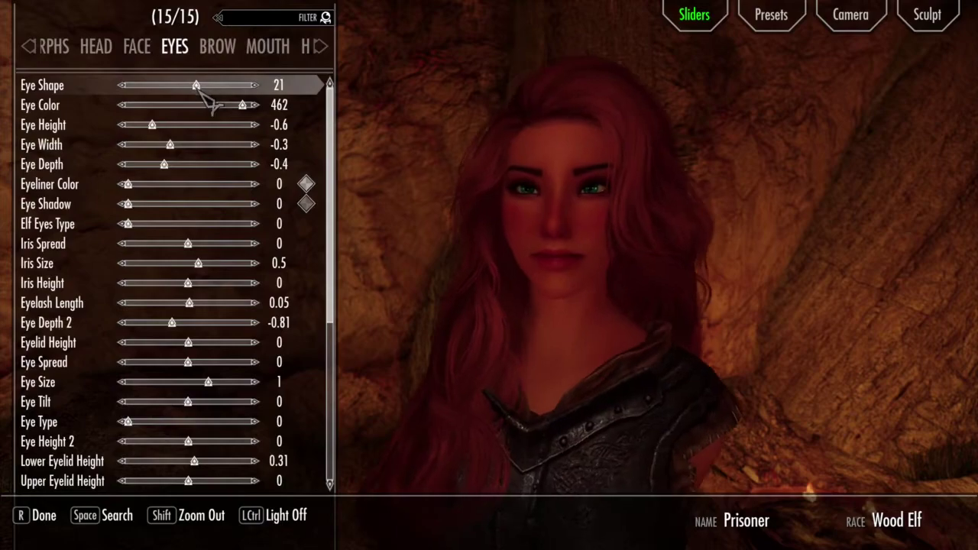
pyautogui.click(234, 108)
pyautogui.click(220, 109)
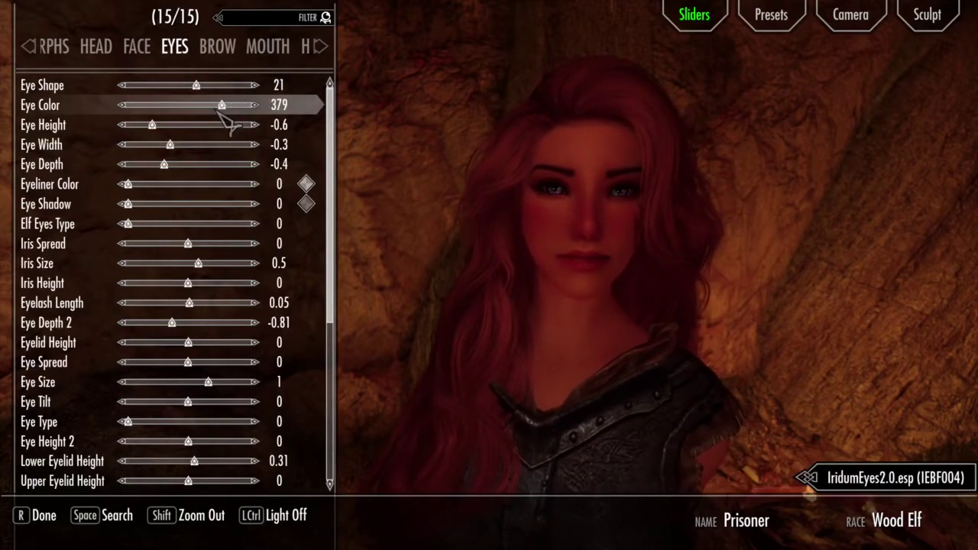
pyautogui.click(192, 109)
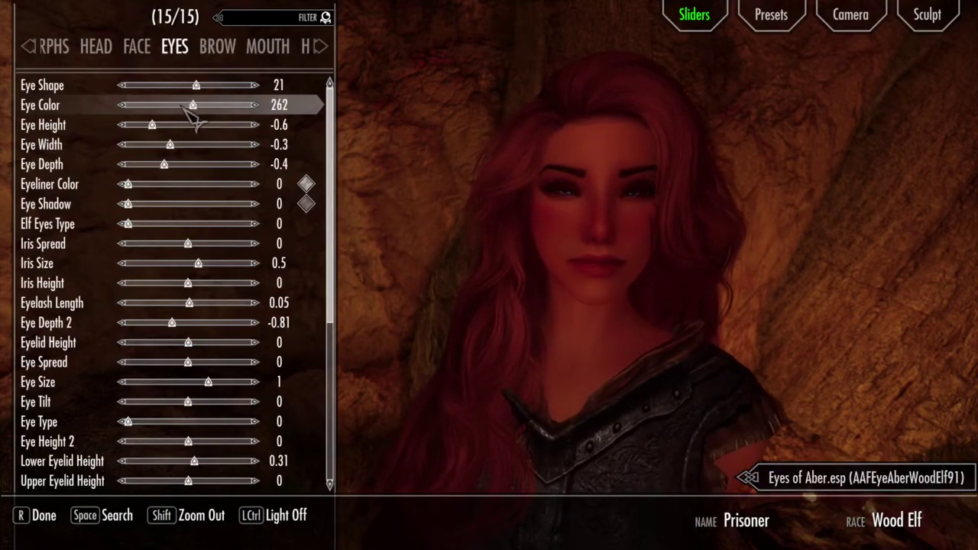
pyautogui.click(213, 108)
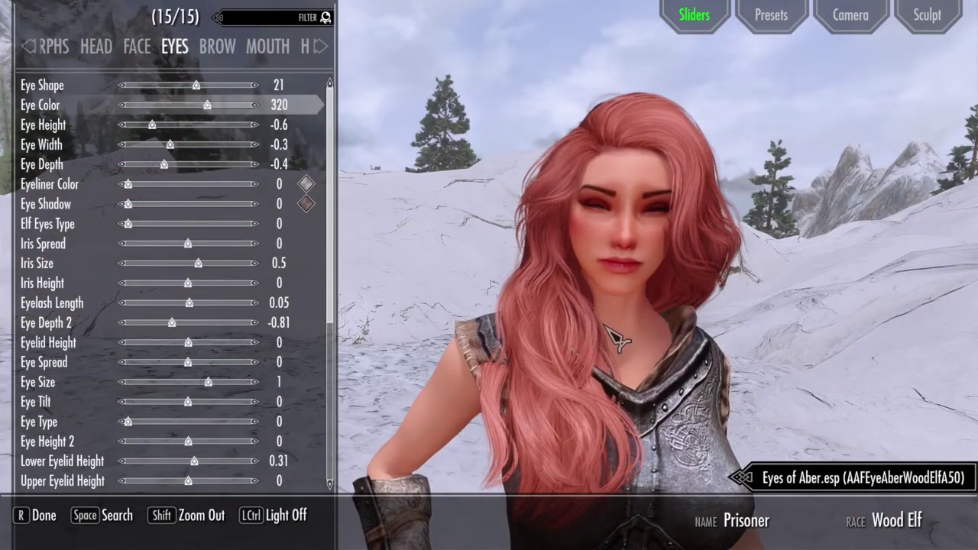
# - Try Eye Color values 315, 178 and 416 on the Wood Elf
pyautogui.press('Left')
pyautogui.press('Left')
pyautogui.press('Left')
pyautogui.press('Left')
pyautogui.press('Left')
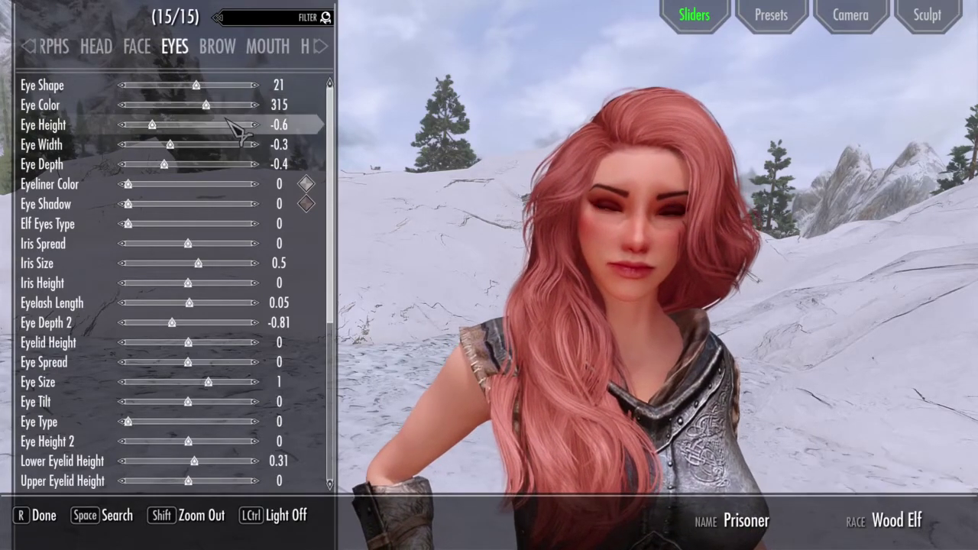
pyautogui.click(172, 105)
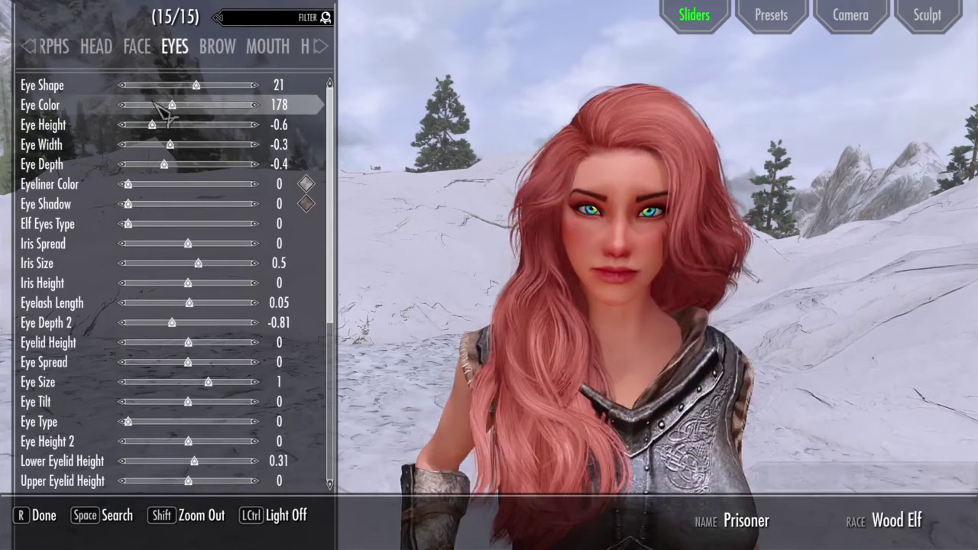
pyautogui.click(141, 109)
pyautogui.moveTo(149, 116); pyautogui.dragTo(238, 109)
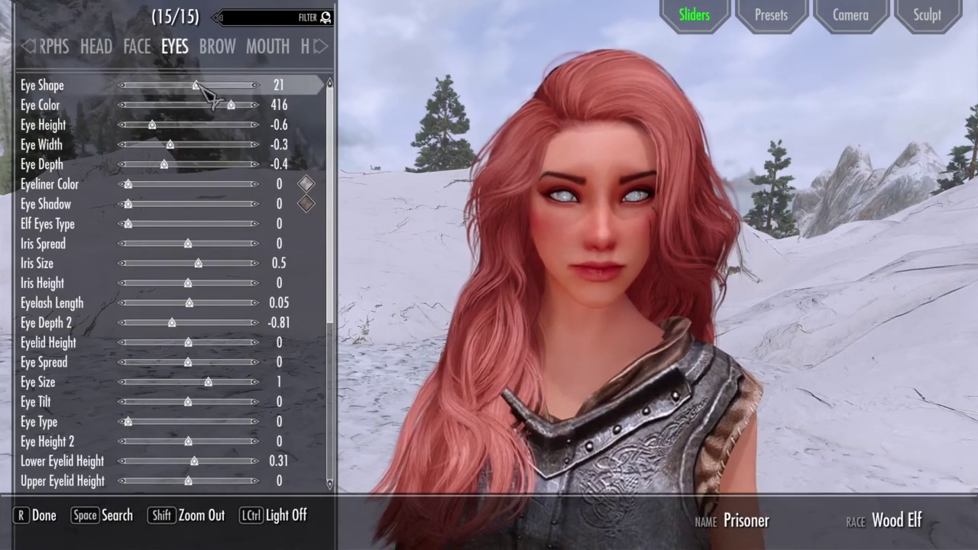
# - Change the character's race to Breton
pyautogui.click(107, 52)
pyautogui.scroll(1, 115, 57)
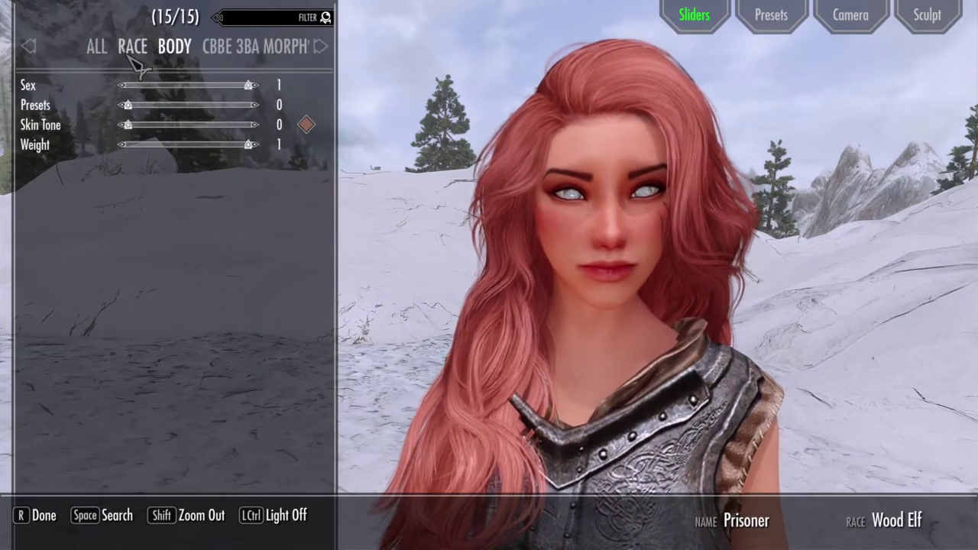
pyautogui.click(134, 52)
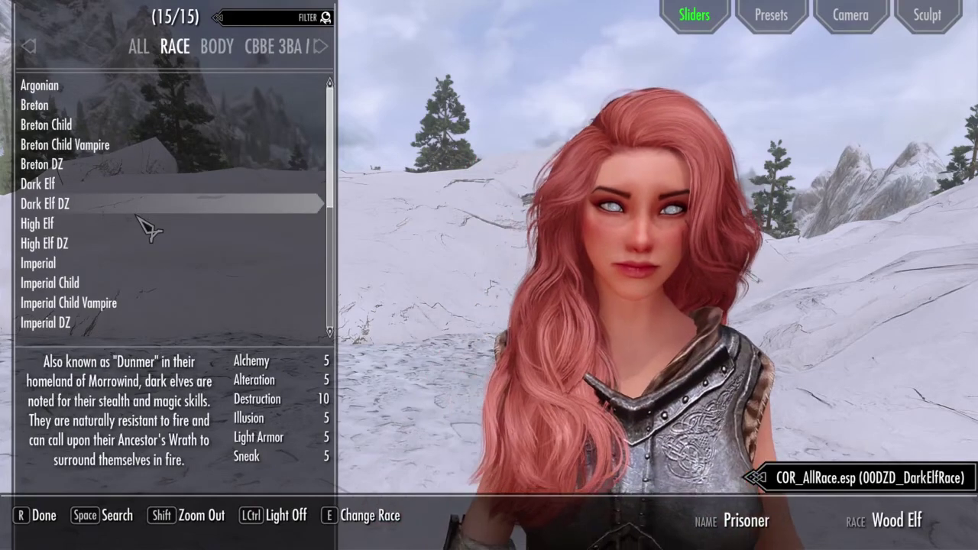
pyautogui.click(130, 107)
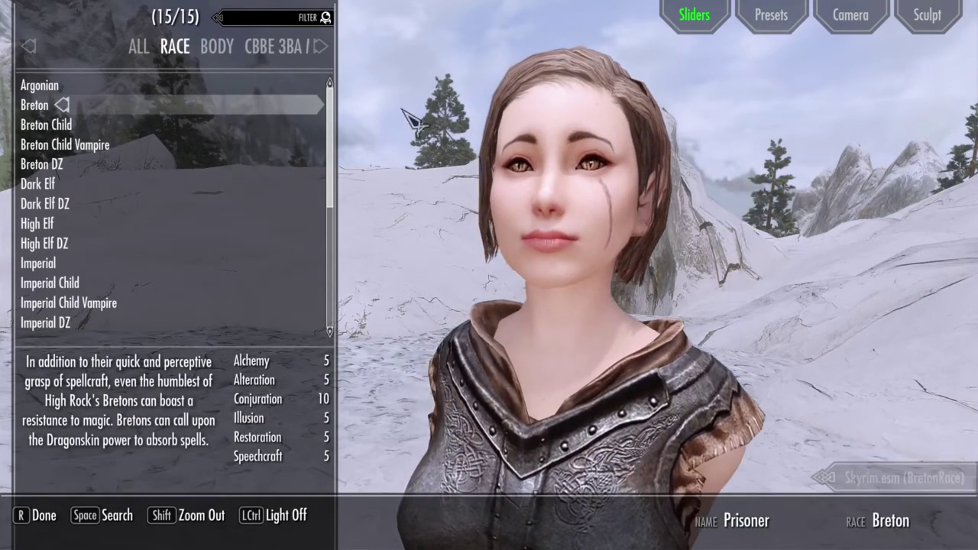
# - Load the Eroeh HighPoly.jslot preset from the 01. EROEH folder onto the Breton
pyautogui.click(767, 32)
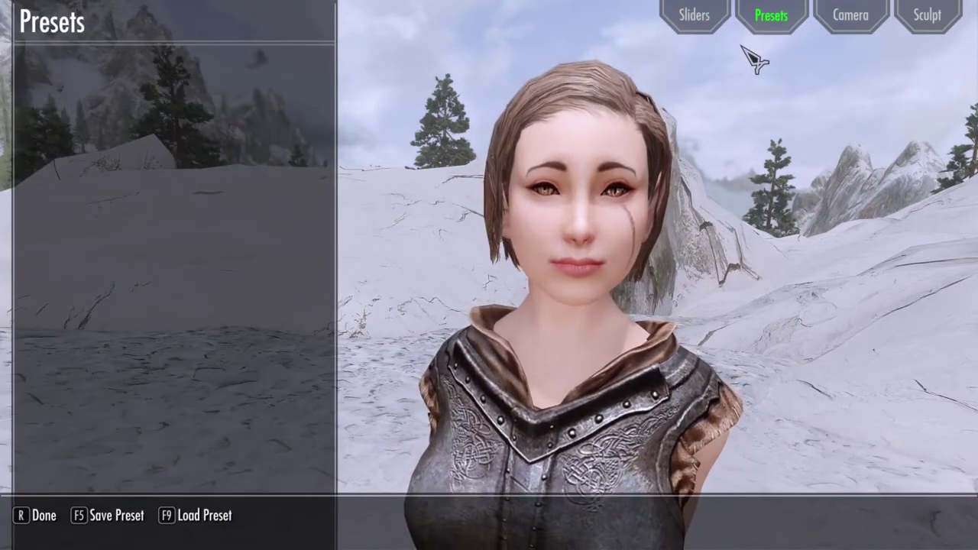
pyautogui.press('F9')
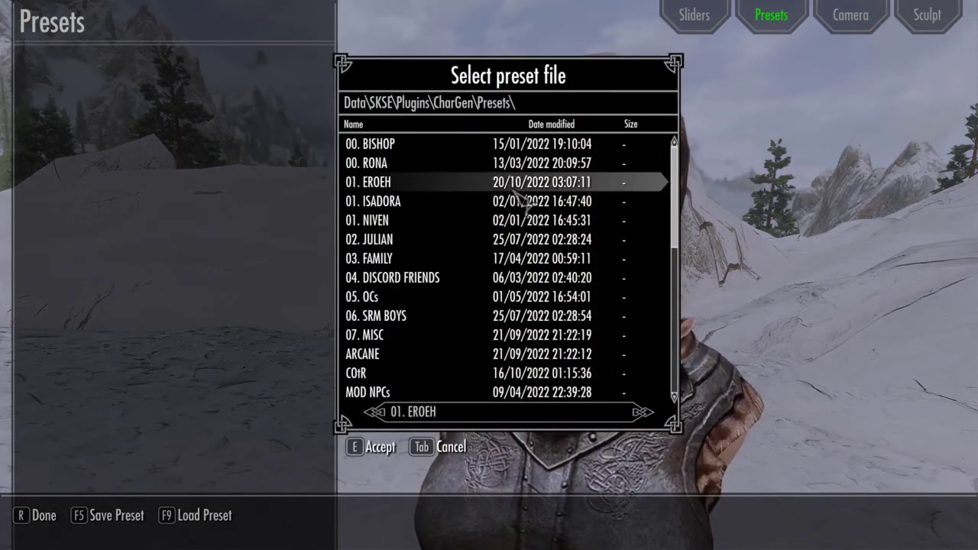
pyautogui.click(427, 182)
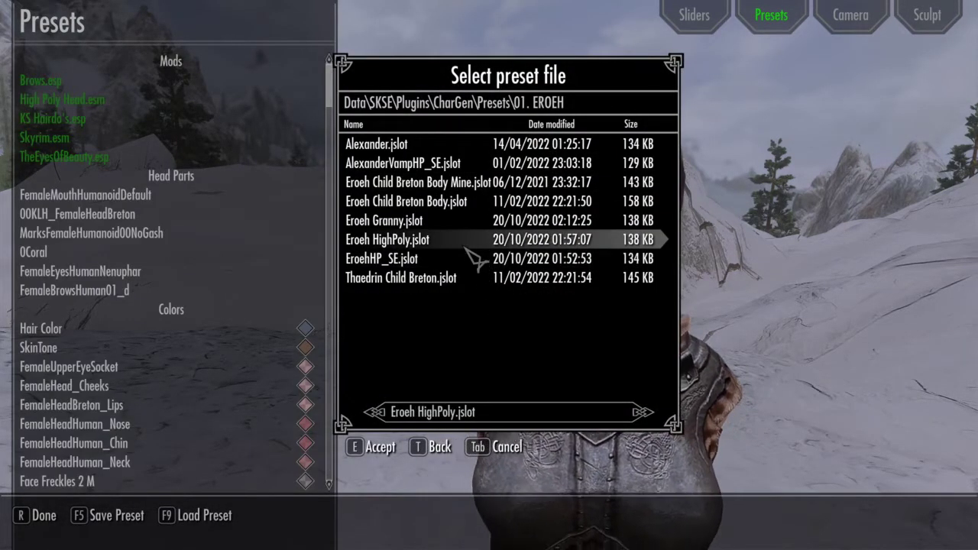
pyautogui.click(464, 246)
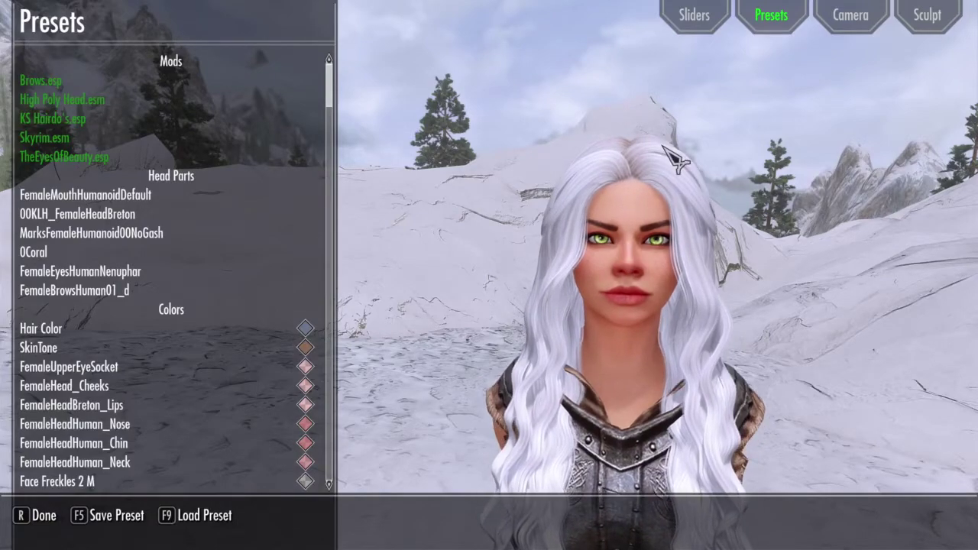
# - Show the Breton's eye sliders and set Eye Color to 395, the FemaleEyesHumanOil eyes from TheEyesOfBeauty.esp
pyautogui.click(699, 27)
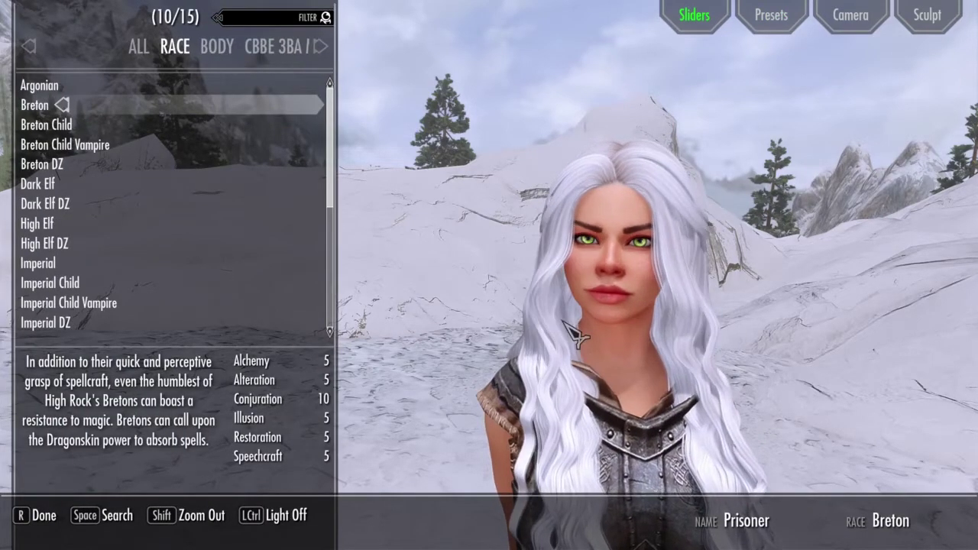
pyautogui.click(269, 50)
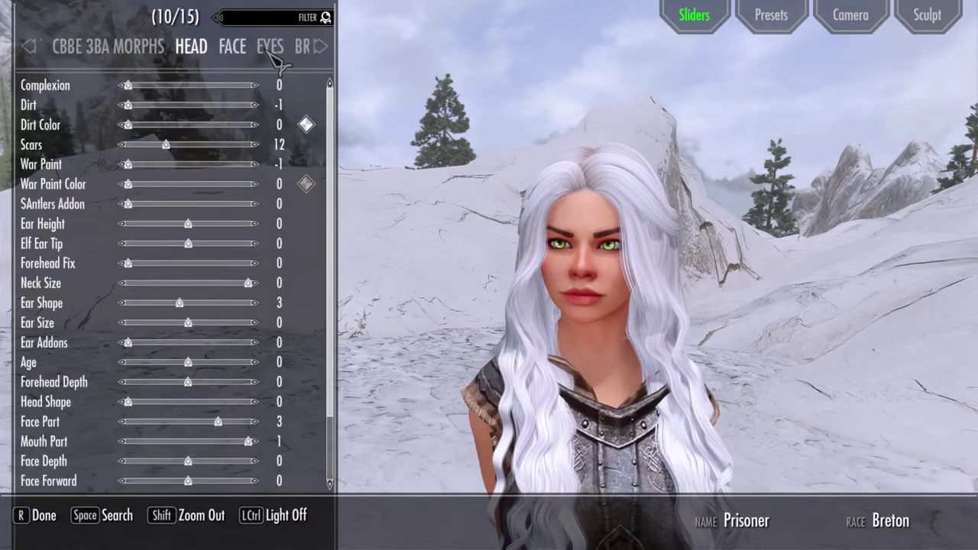
pyautogui.click(270, 48)
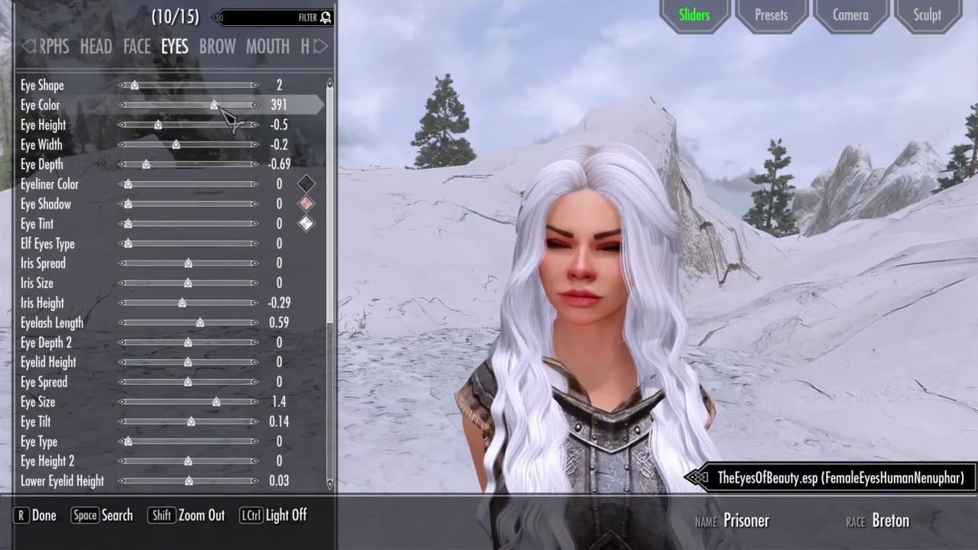
pyautogui.press('Right')
pyautogui.press('Right')
pyautogui.press('Right')
pyautogui.press('Right')
pyautogui.press('Right')
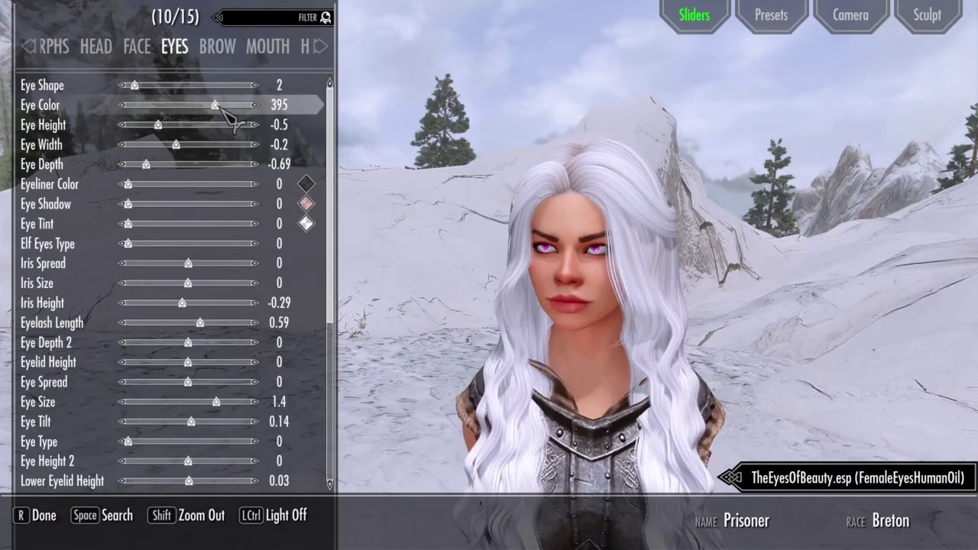
pyautogui.press('Left')
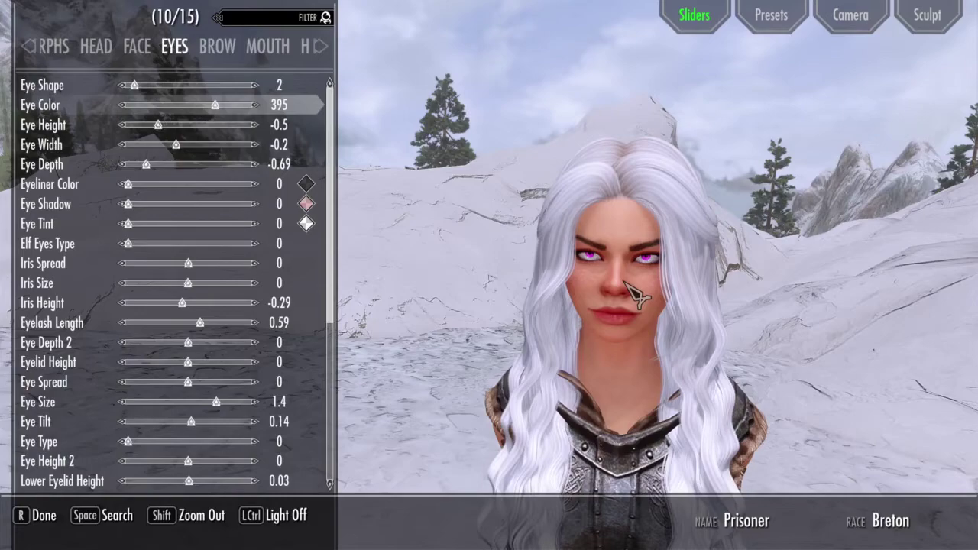
# - Step through the following eye colours of the Breton and settle on Eye Color 402
pyautogui.press('Right')
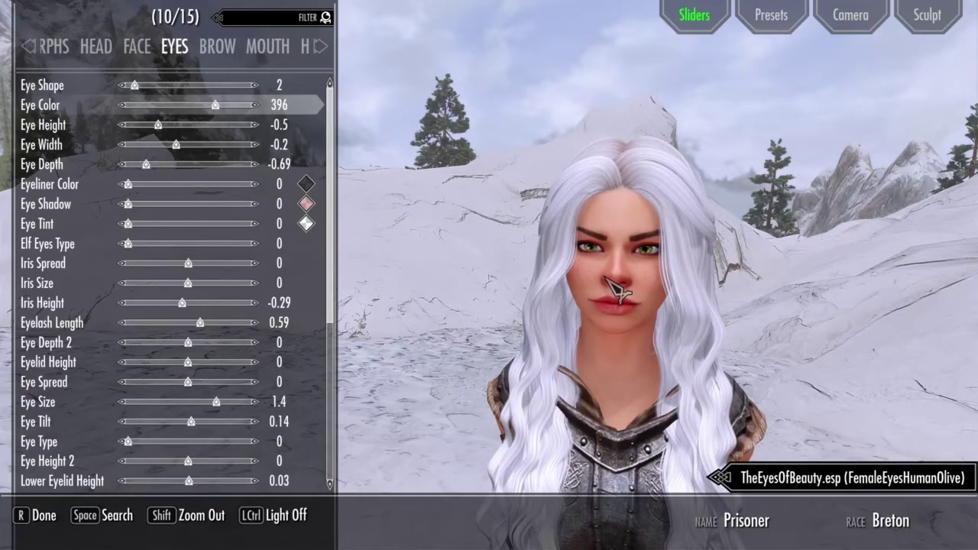
pyautogui.press('Right')
pyautogui.press('Right')
pyautogui.press('Right')
pyautogui.press('Right')
pyautogui.press('Right')
pyautogui.press('Right')
pyautogui.press('Right')
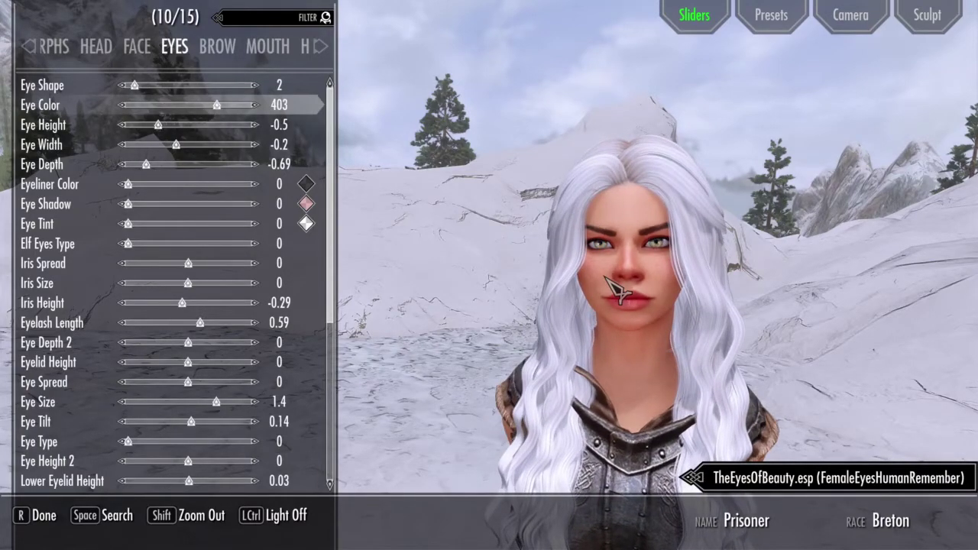
pyautogui.press('Left')
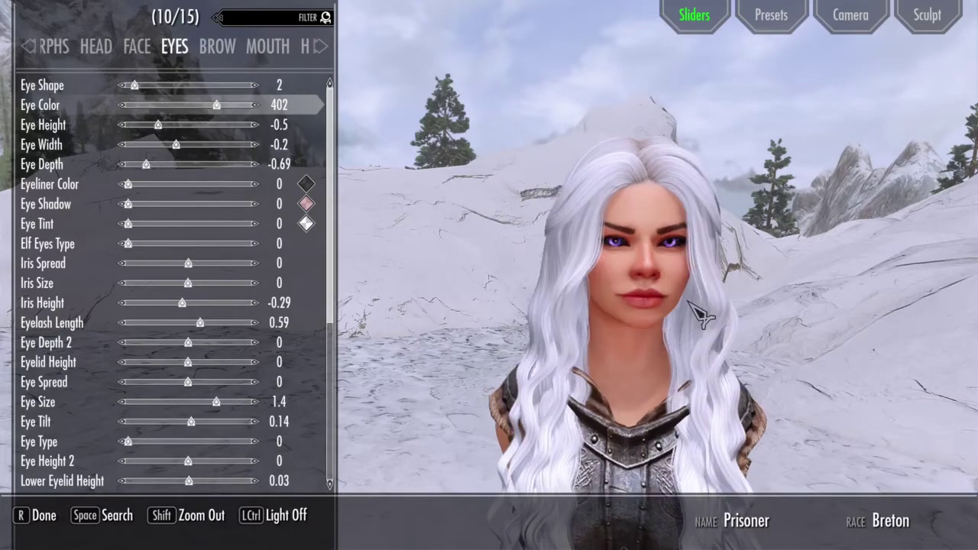
# - Switch to the ElvenEyes window in File Explorer and go back up to the 038 The Eyes of Beauty Elves Edition mod folder
pyautogui.hotkey('alt', 'Tab')
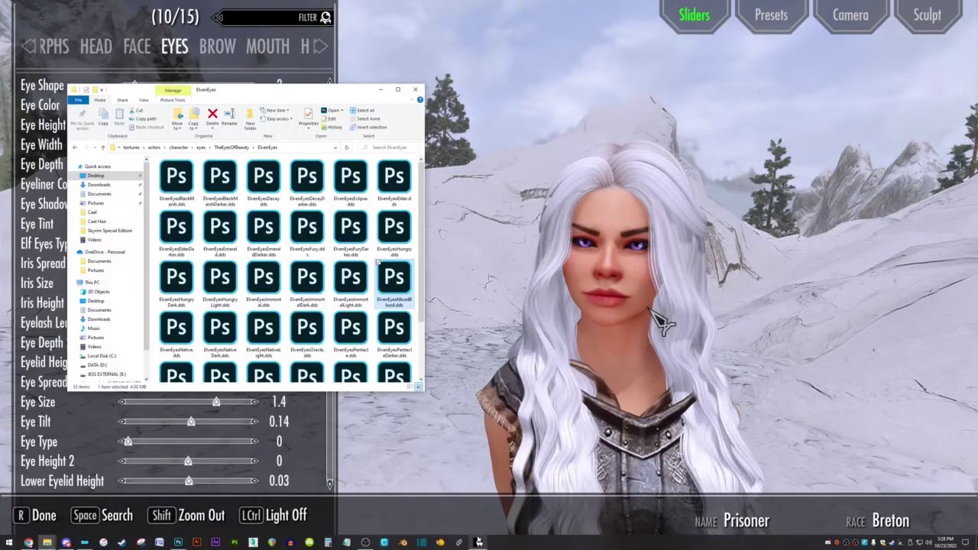
pyautogui.hotkey('alt', 'Tab')
pyautogui.hotkey('alt', 'Tab')
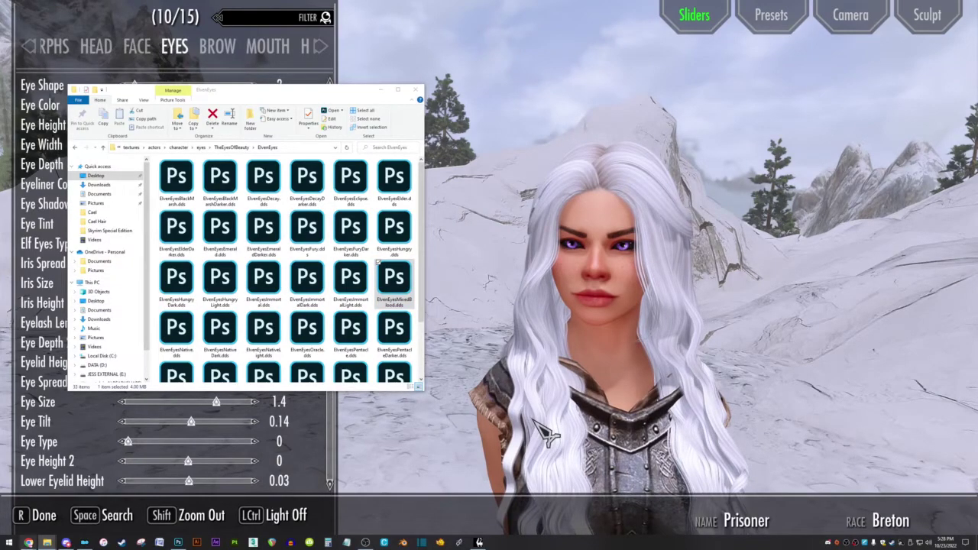
pyautogui.moveTo(47, 542)
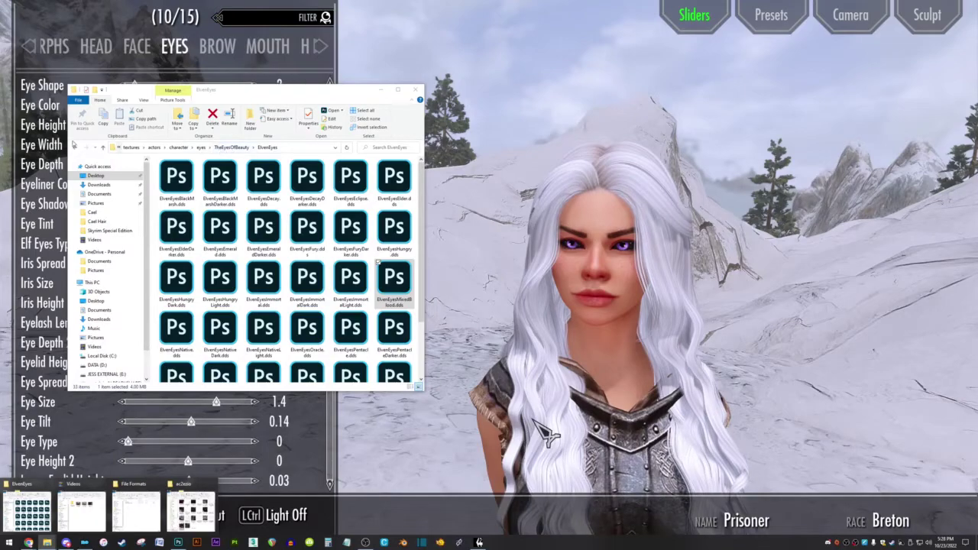
pyautogui.click(75, 147)
pyautogui.click(74, 146)
pyautogui.click(75, 147)
pyautogui.click(75, 148)
pyautogui.click(75, 148)
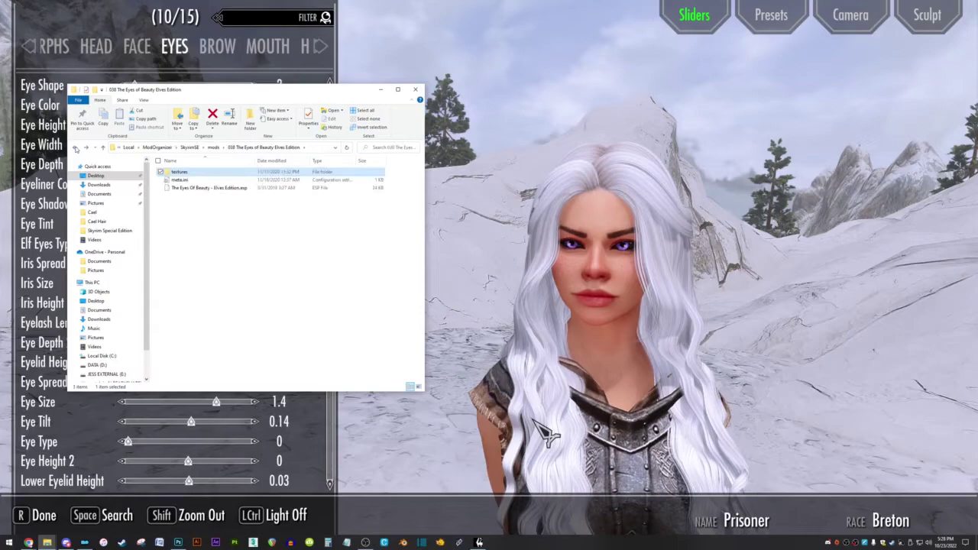
# - Return to the 038 The Eyes of Beauty - Ai Remastered mod and open its Textures > Actors > Character > eyes folder
pyautogui.click(75, 147)
pyautogui.click(75, 148)
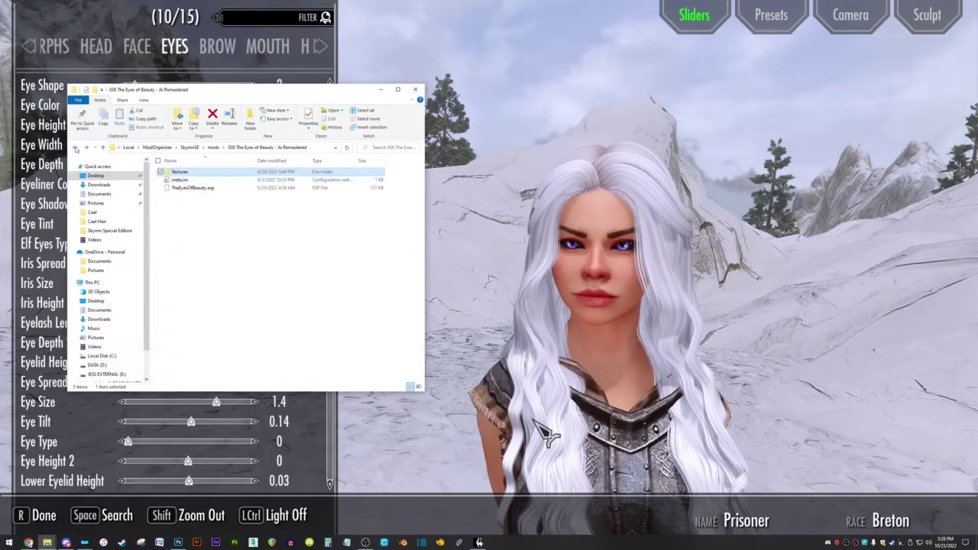
pyautogui.doubleClick(202, 174)
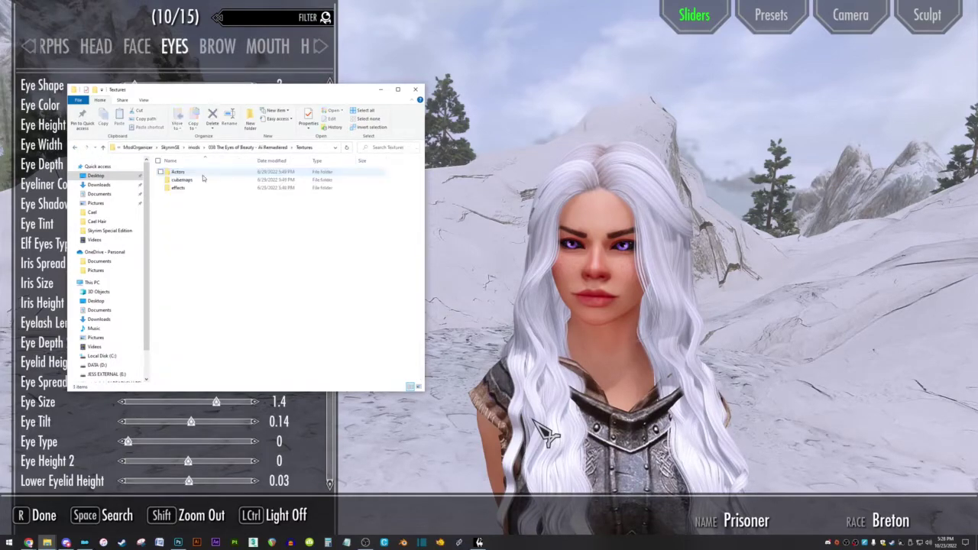
pyautogui.doubleClick(204, 174)
pyautogui.doubleClick(203, 174)
pyautogui.doubleClick(203, 174)
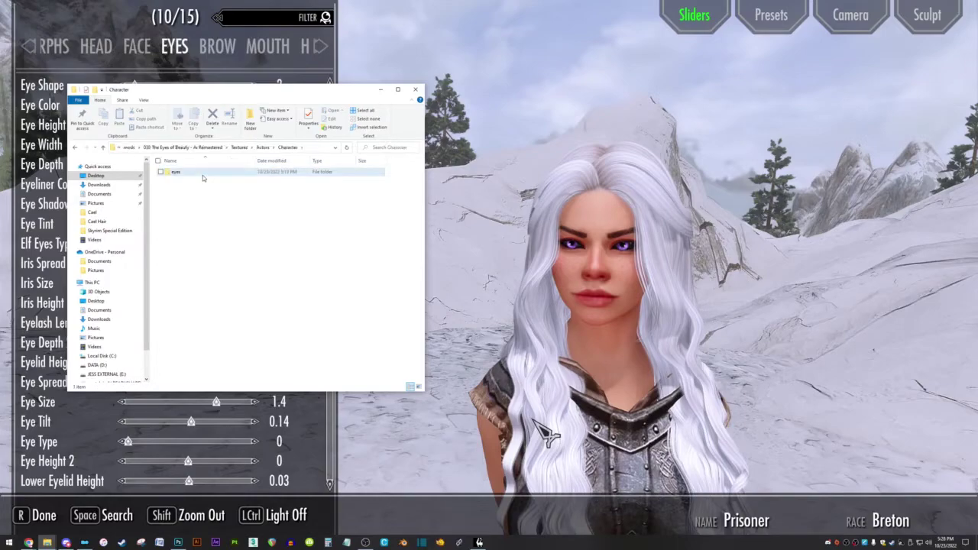
# - Find eyepurpledeath.dds in the eyes folder and open it in Photoshop with both load options left off
pyautogui.scroll(-5, 309, 294)
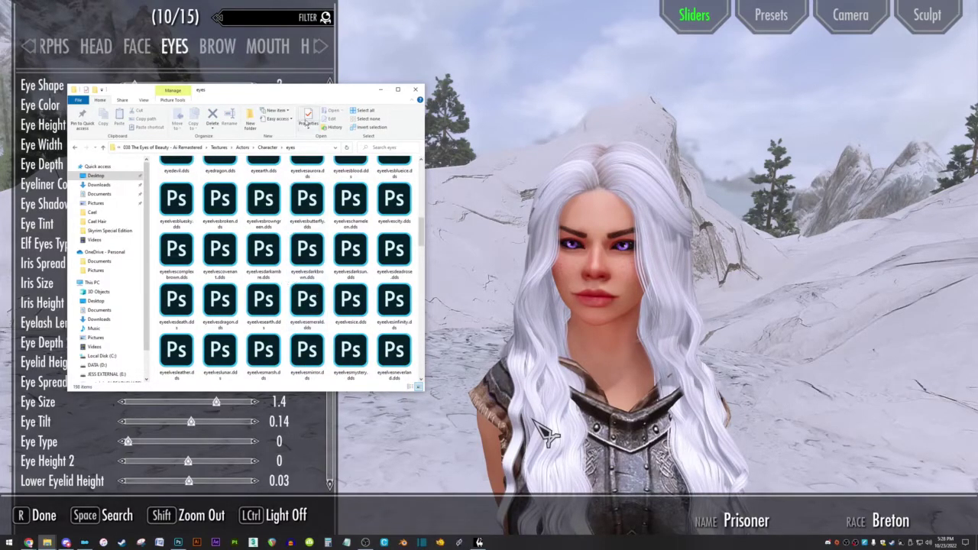
pyautogui.moveTo(306, 94); pyautogui.dragTo(334, 130)
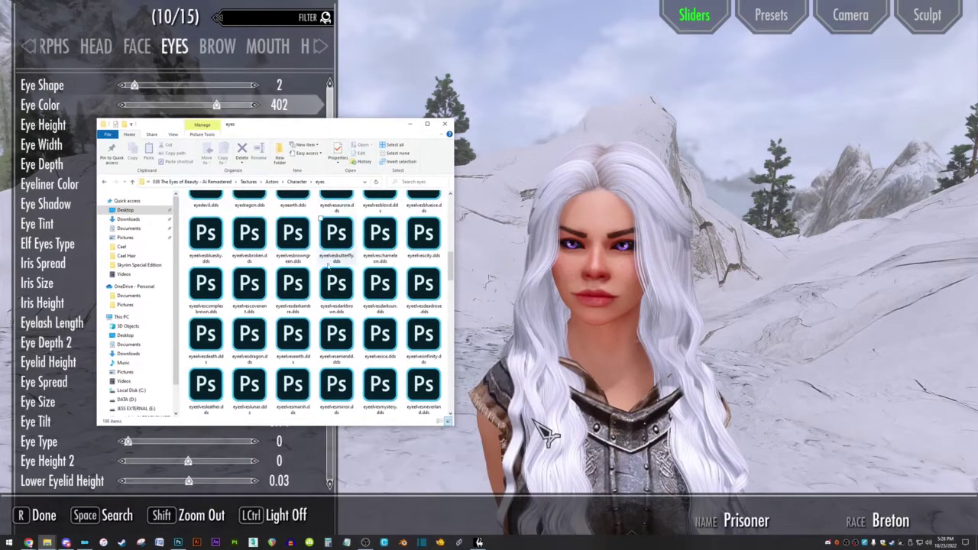
pyautogui.scroll(-3, 328, 284)
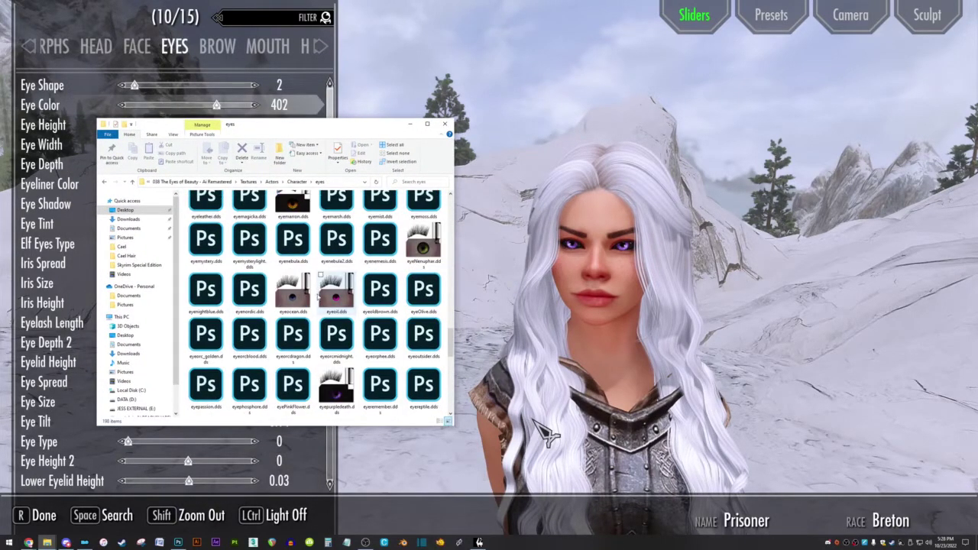
pyautogui.scroll(-3, 329, 284)
pyautogui.doubleClick(341, 243)
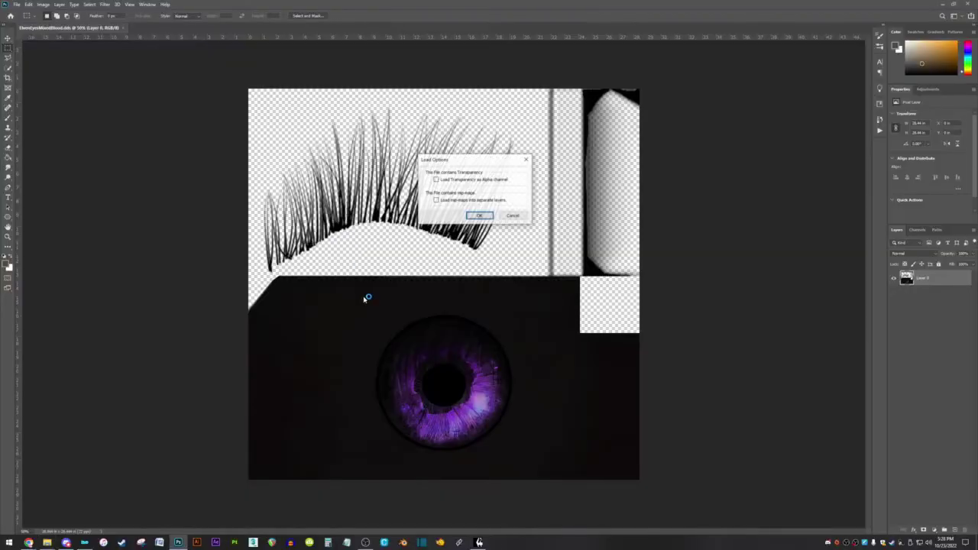
pyautogui.click(481, 216)
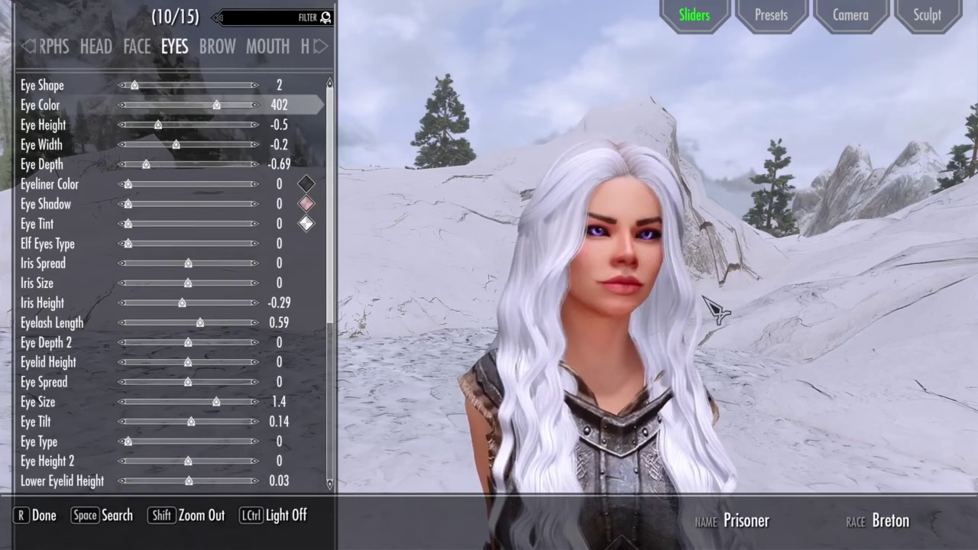
# - Finish the Breton's character creation with Eye Color 402 and return to the game world with the camera closer on her
pyautogui.press('Right')
pyautogui.press('Left')
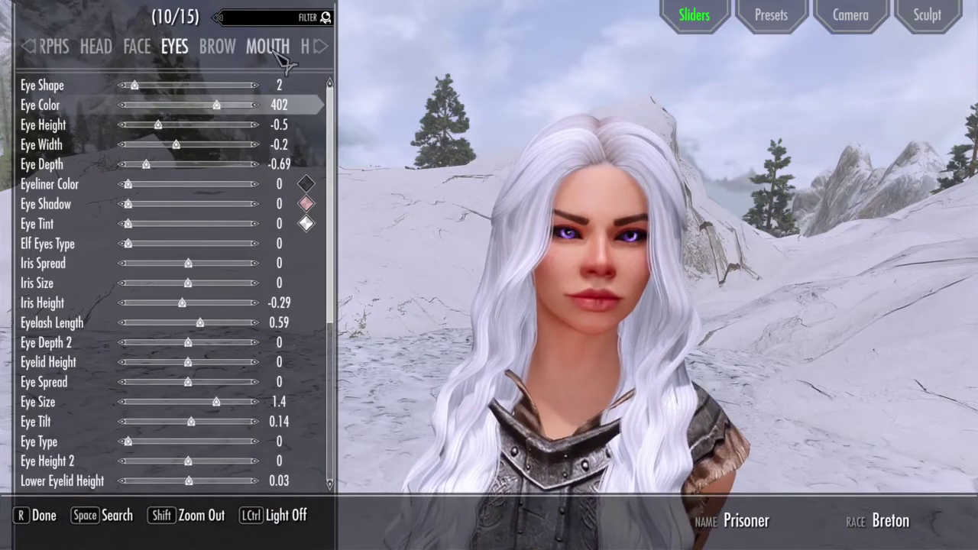
pyautogui.press('r')
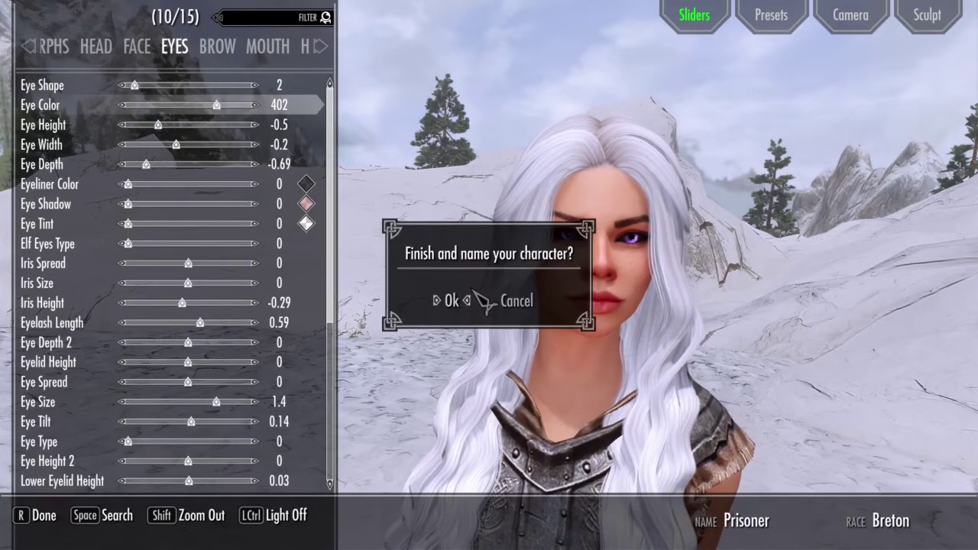
pyautogui.click(442, 298)
pyautogui.click(468, 308)
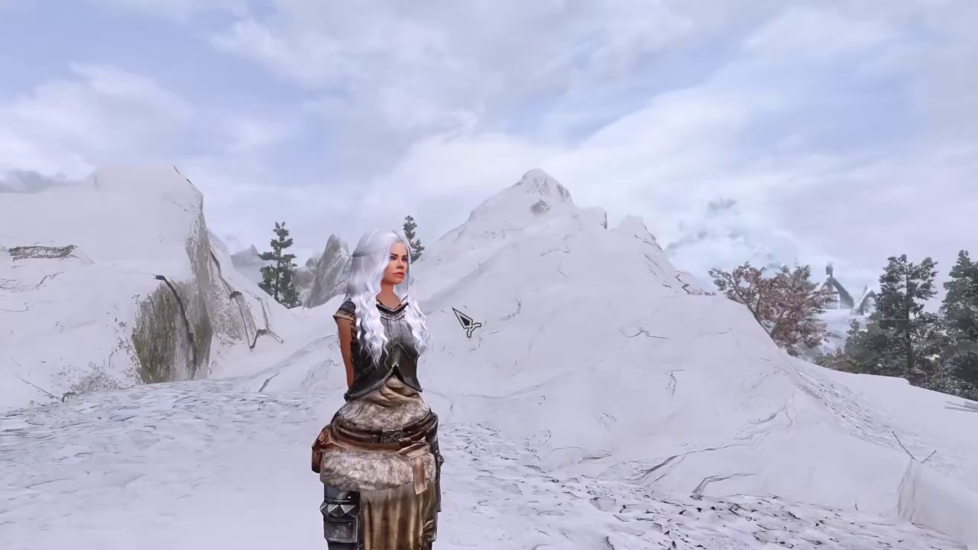
pyautogui.press('space')
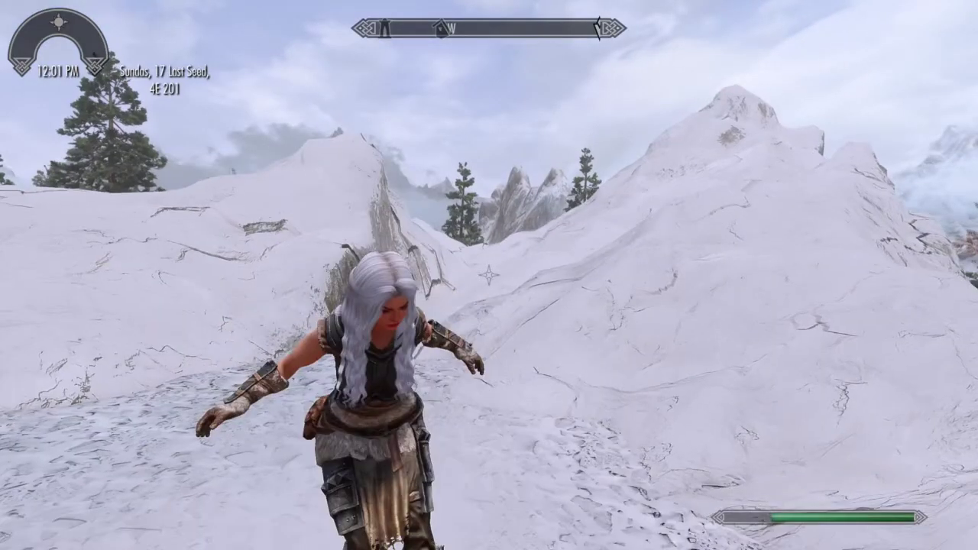
pyautogui.scroll(3, 489, 275)
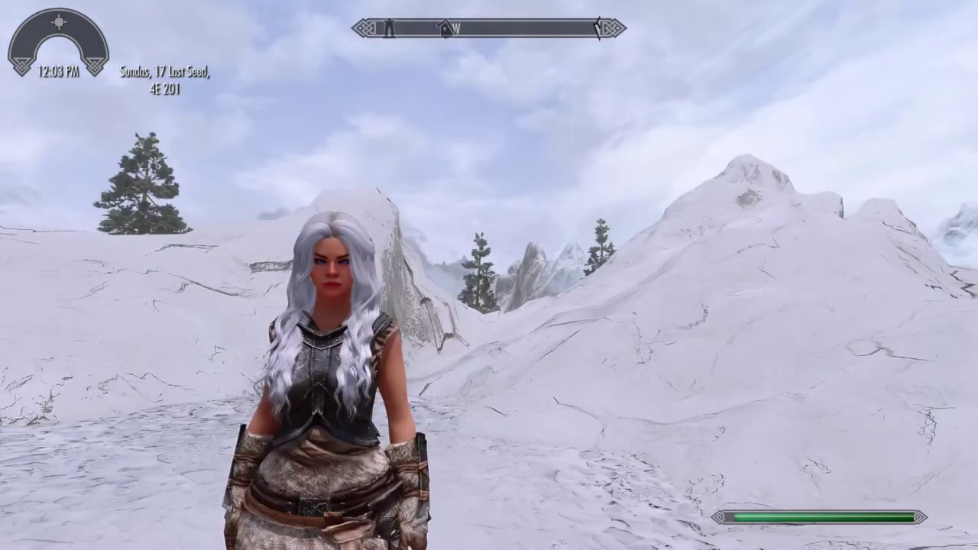
# - Open the inventory and use the AddItemMenuSE Pack to unpack its items
pyautogui.press('Tab')
pyautogui.press('i')
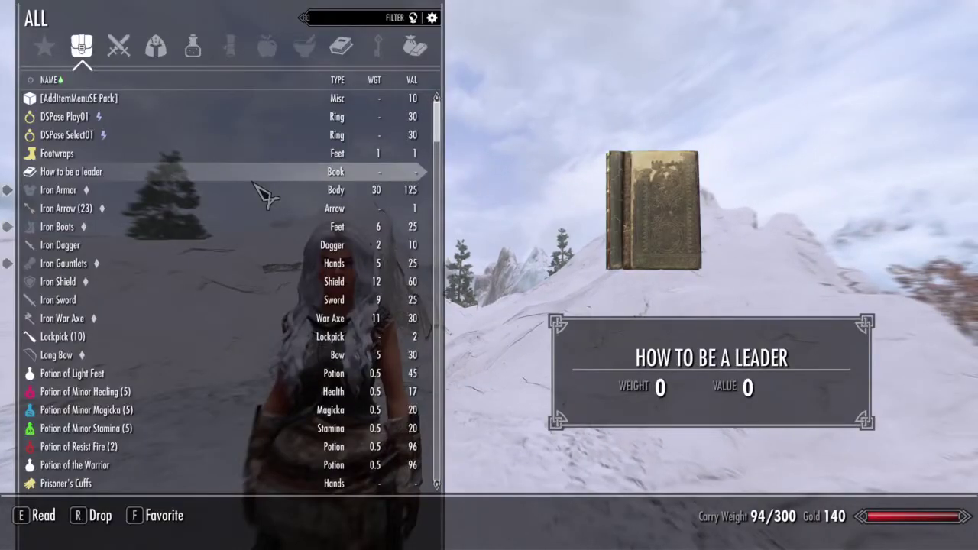
pyautogui.click(214, 107)
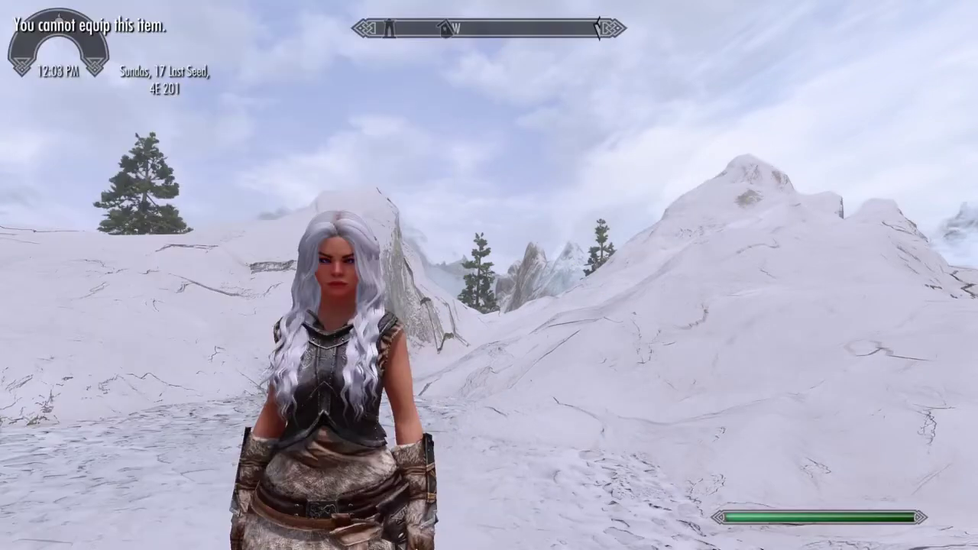
pyautogui.press('Tab')
pyautogui.click(672, 275)
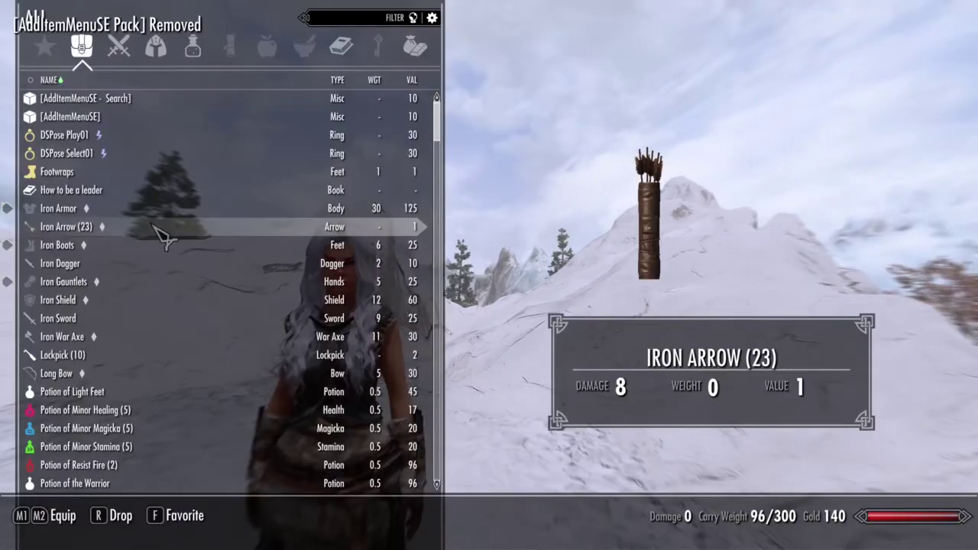
# - Use the AddItemMenuSE item from the inventory and go down its list of mod plugins
pyautogui.scroll(-11, 167, 267)
pyautogui.scroll(8, 159, 286)
pyautogui.scroll(-6, 159, 285)
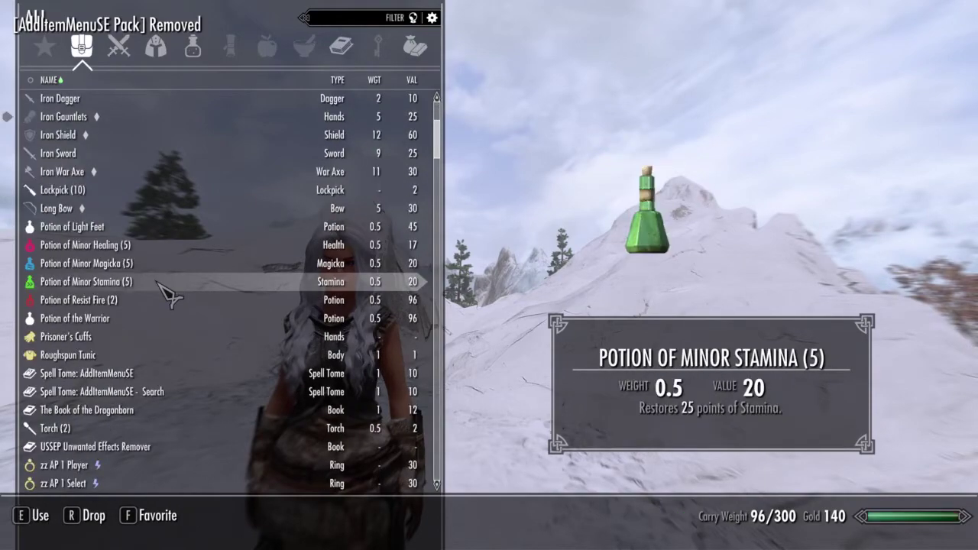
pyautogui.click(146, 149)
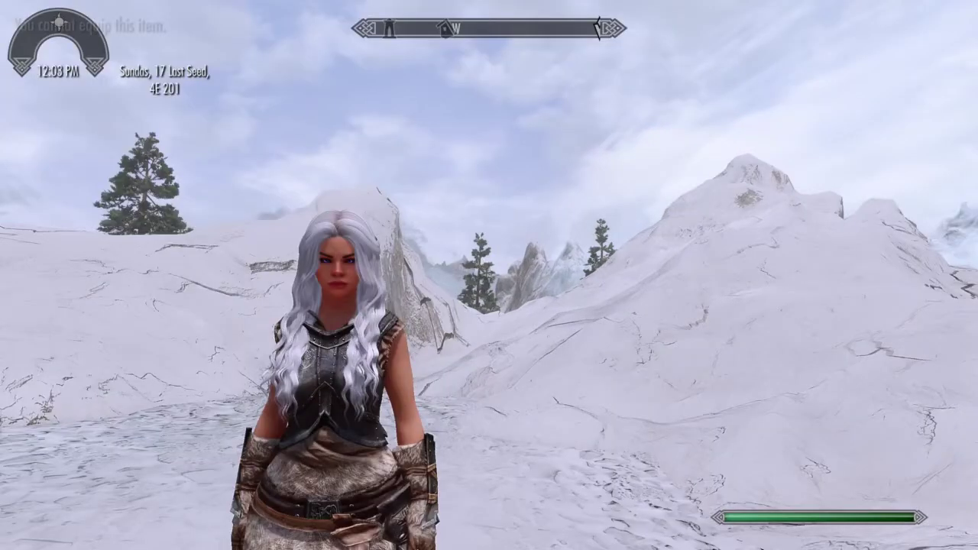
pyautogui.moveTo(590, 135); pyautogui.dragTo(587, 367)
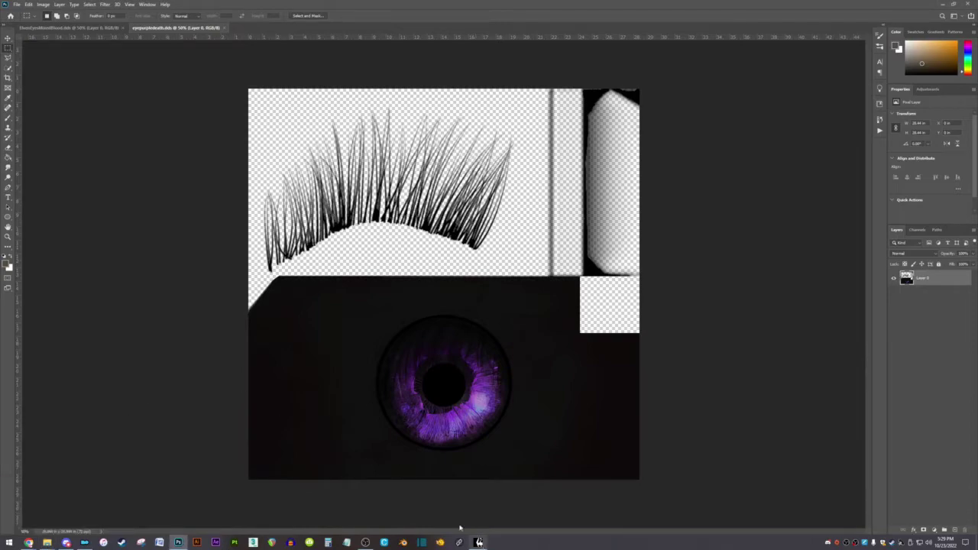
# - Open a new File Explorer window and go to 000. RONA ART > 00. SCREENSHOTS > 01. SE Screenshots > 000. Rona on drive D
pyautogui.rightClick(47, 543)
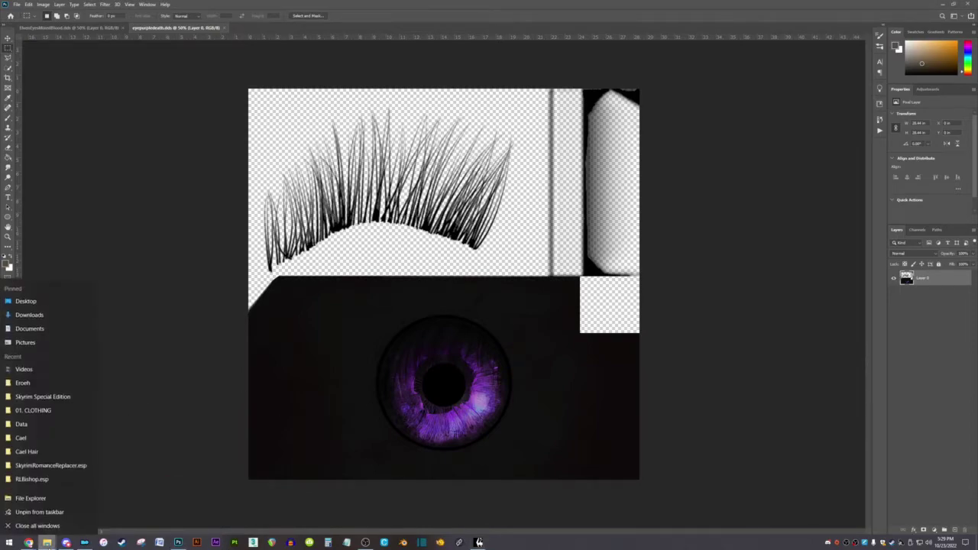
pyautogui.click(30, 515)
pyautogui.doubleClick(200, 221)
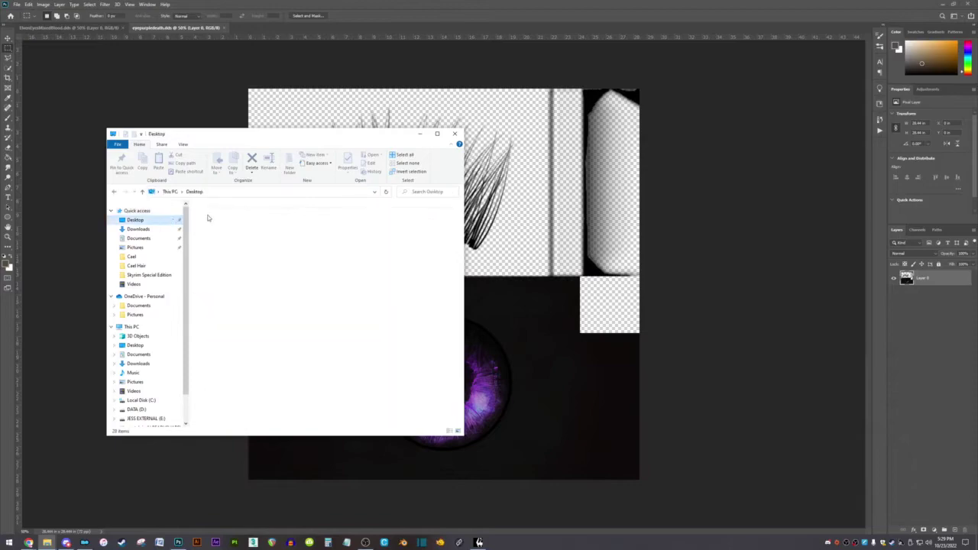
pyautogui.doubleClick(221, 219)
pyautogui.click(224, 231)
pyautogui.doubleClick(223, 231)
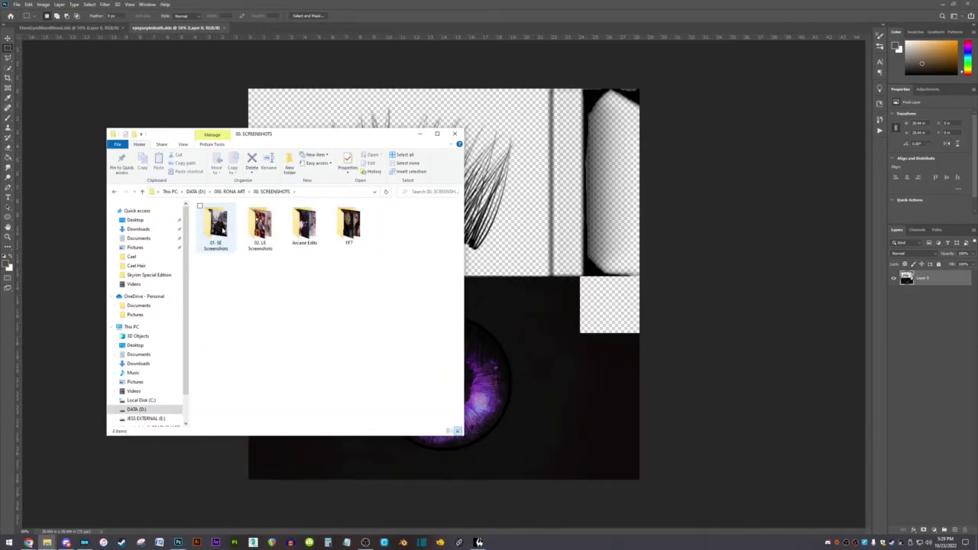
pyautogui.doubleClick(221, 229)
pyautogui.doubleClick(216, 226)
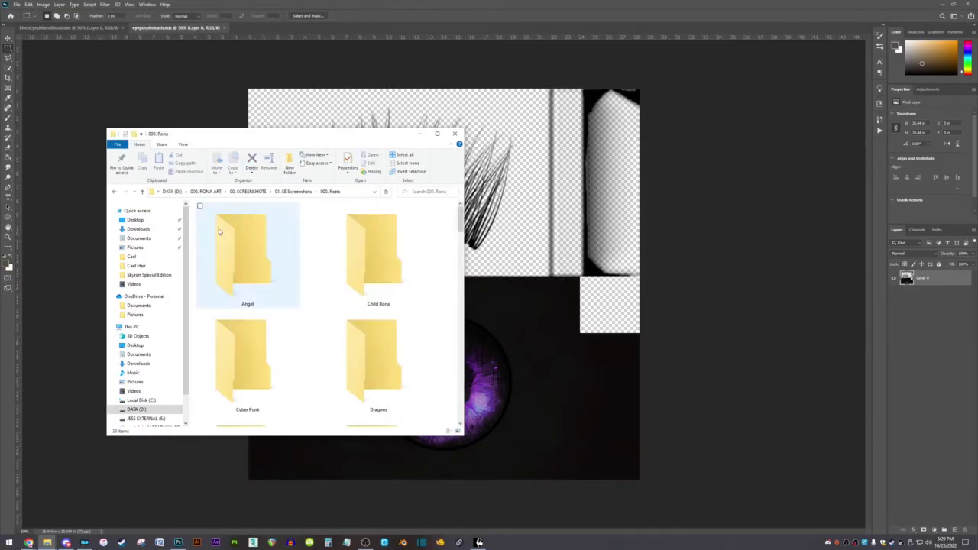
# - Maximize the File Explorer window, open the Main Outfit folder and view the RonaKirax08.png screenshot
pyautogui.scroll(-3, 331, 280)
pyautogui.scroll(-10, 330, 281)
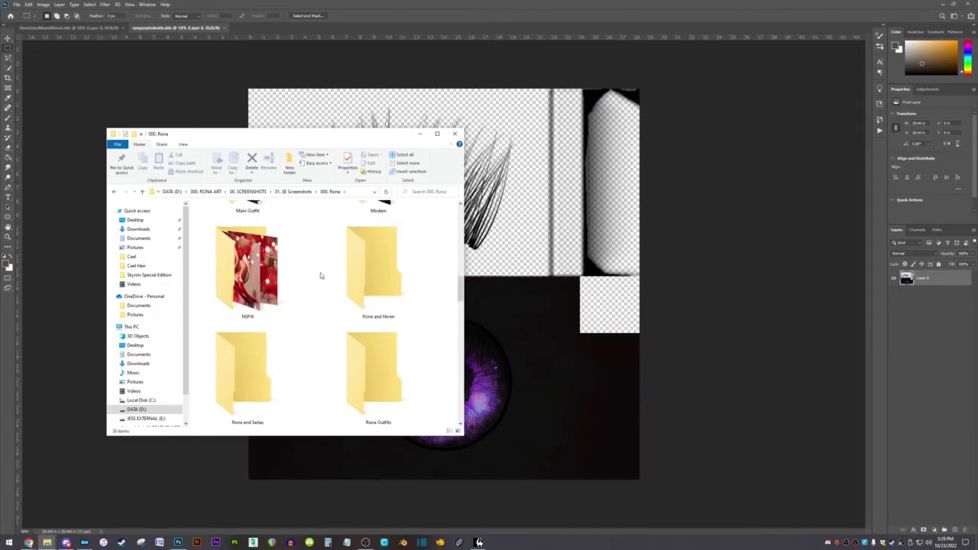
pyautogui.click(437, 134)
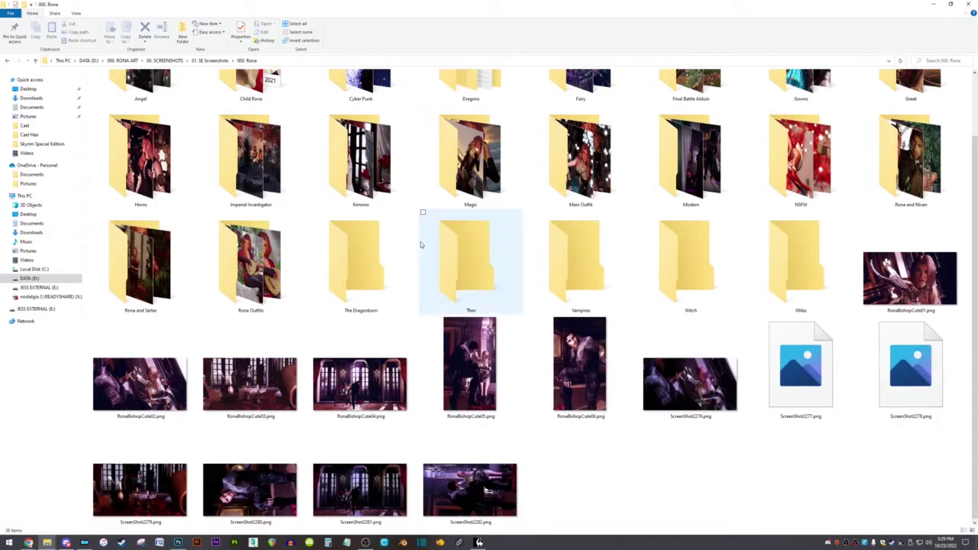
pyautogui.click(581, 157)
pyautogui.doubleClick(580, 156)
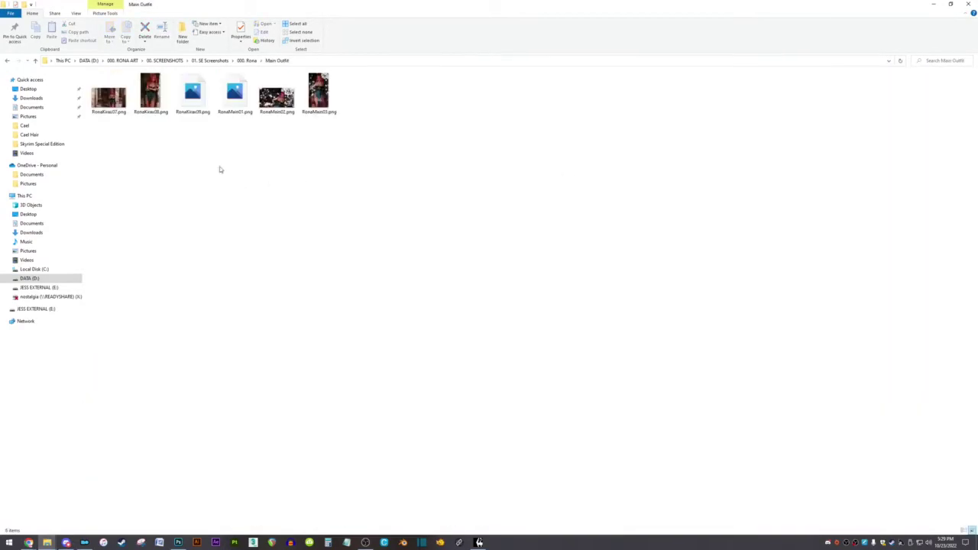
pyautogui.click(157, 95)
pyautogui.doubleClick(160, 97)
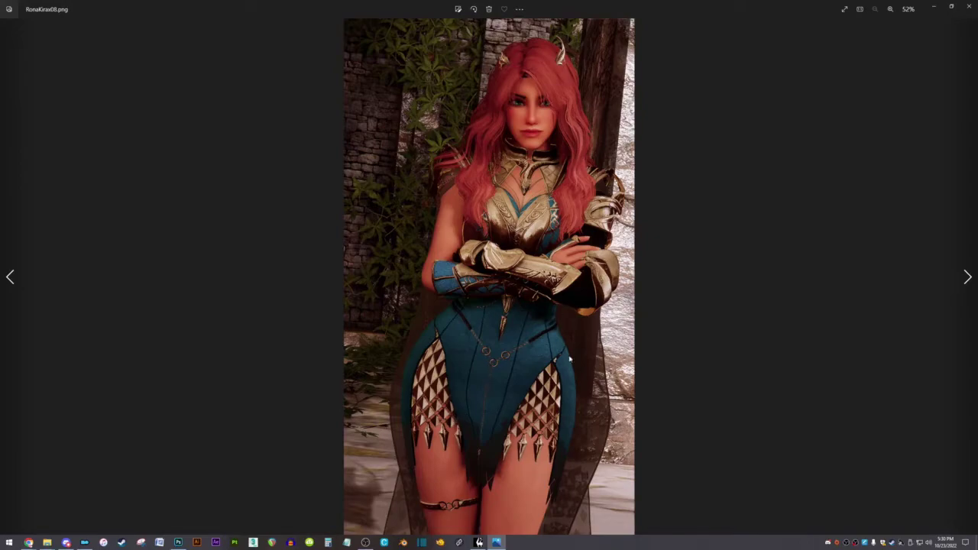
# - Switch back to Skyrim and choose [Kirax] BDOR Ryfina.esp from the AddItemMenuSE plugin list
pyautogui.click(479, 543)
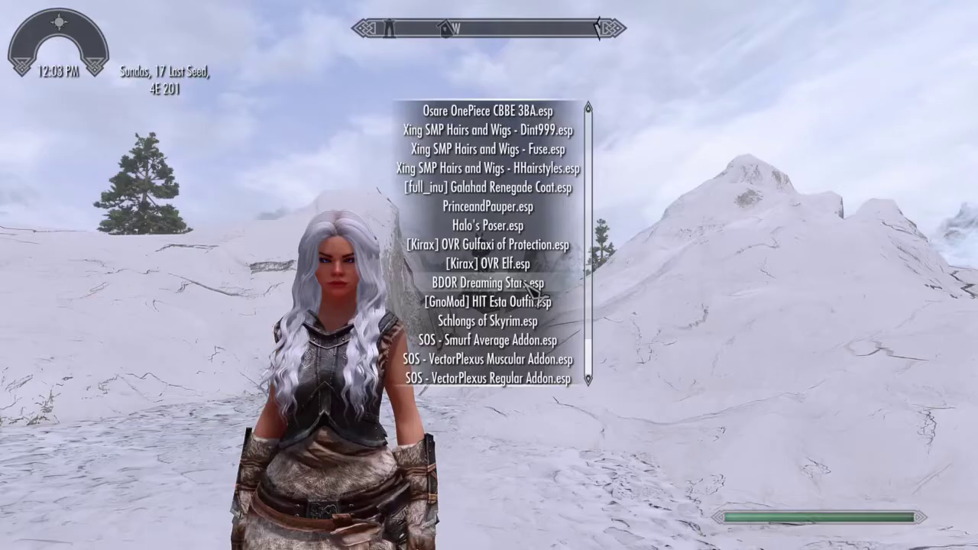
pyautogui.scroll(12, 516, 304)
pyautogui.scroll(8, 513, 313)
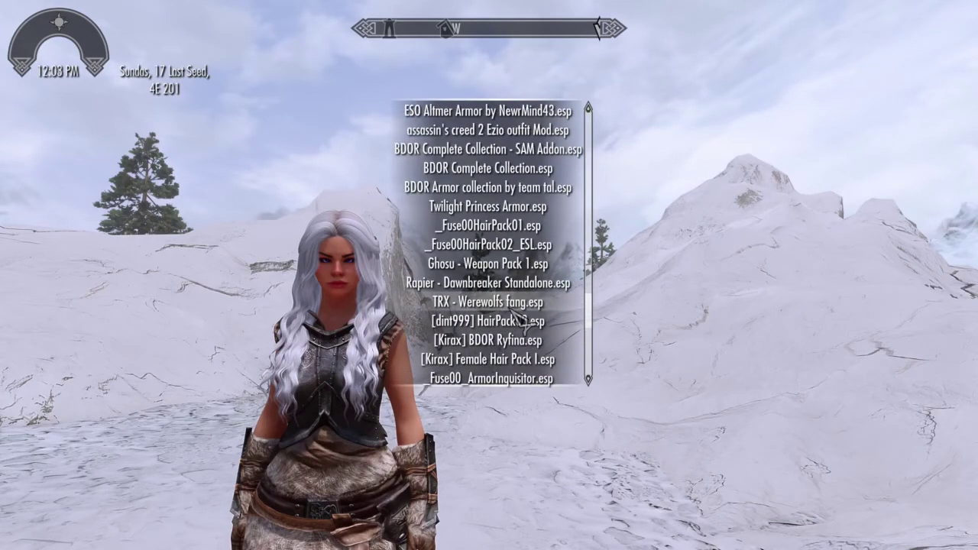
pyautogui.scroll(-15, 519, 317)
pyautogui.scroll(7, 521, 306)
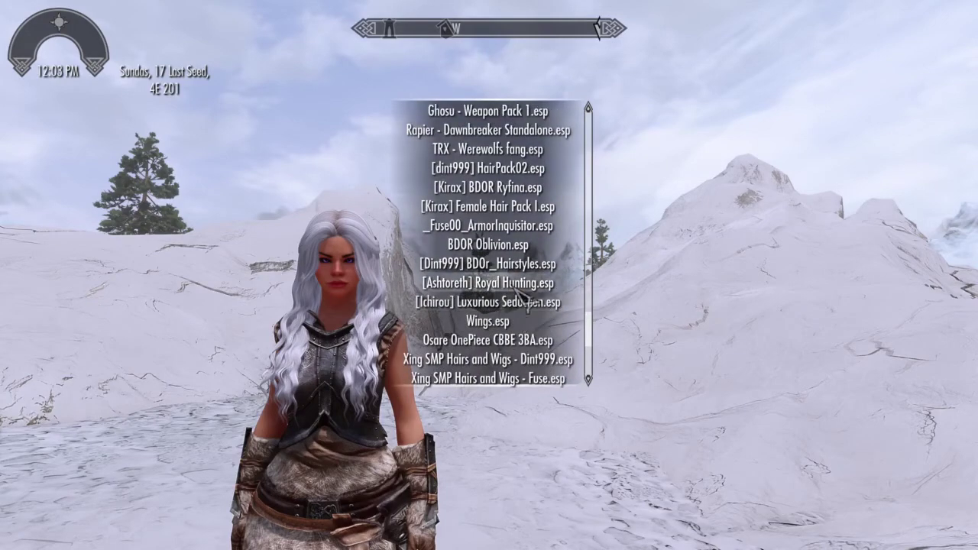
pyautogui.click(524, 187)
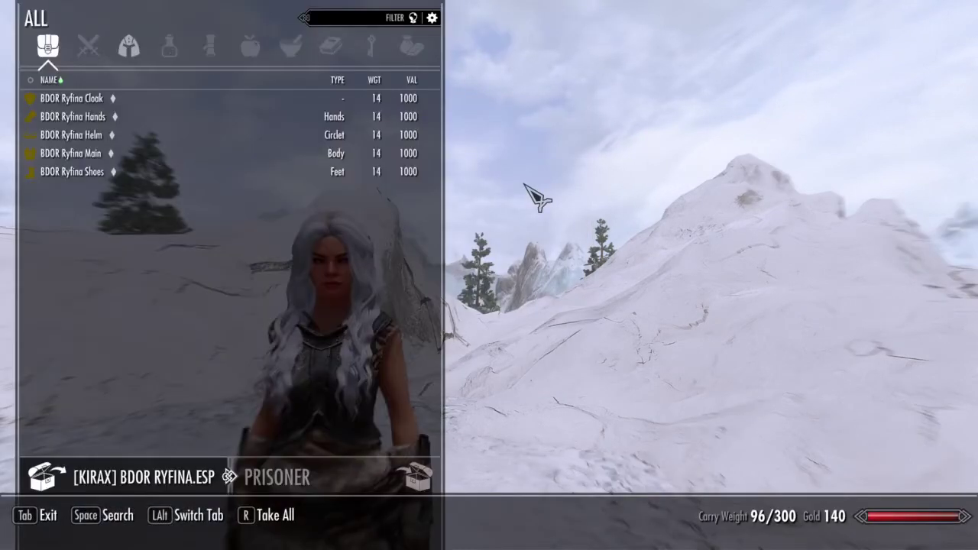
# - Take the BDOR Ryfina Cloak, Hands, Helm and Main into the character's inventory and leave the container
pyautogui.click(230, 106)
pyautogui.click(230, 106)
pyautogui.click(230, 106)
pyautogui.click(230, 106)
pyautogui.click(230, 106)
pyautogui.press('Tab')
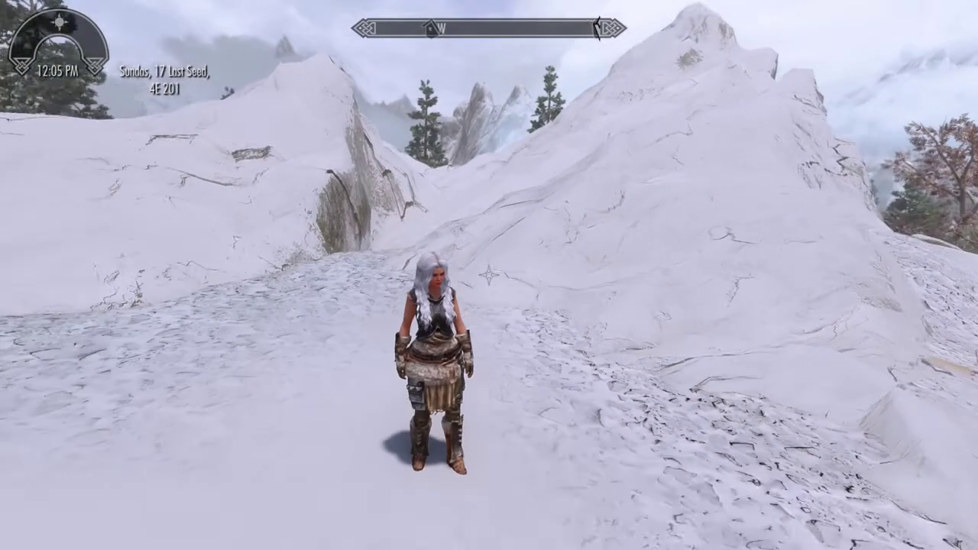
# - Equip the BDOR Ryfina Hands and BDOR Ryfina Main on the character and return to the game world
pyautogui.press('i')
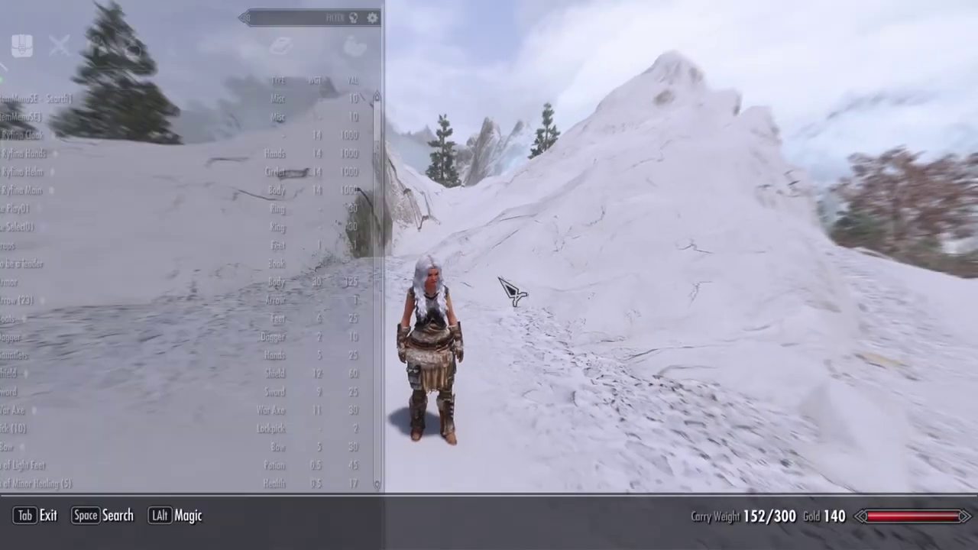
pyautogui.click(255, 191)
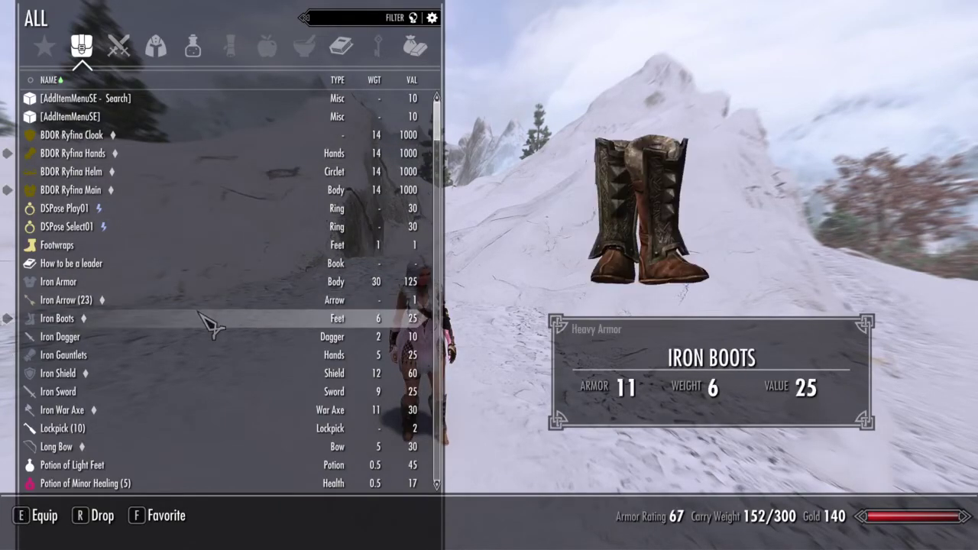
pyautogui.press('Tab')
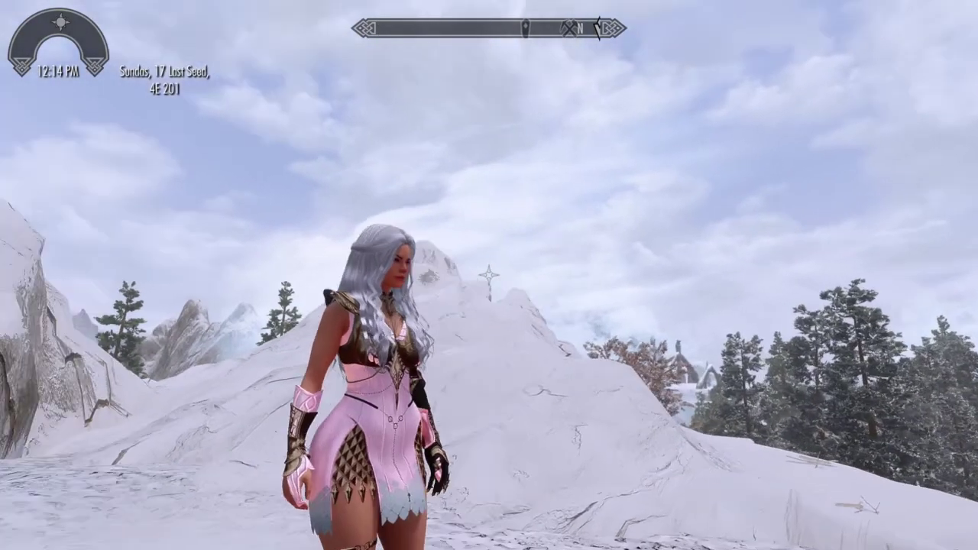
# - Save the current game with the character wearing the BDOR Ryfina outfit
pyautogui.scroll(3, 489, 275)
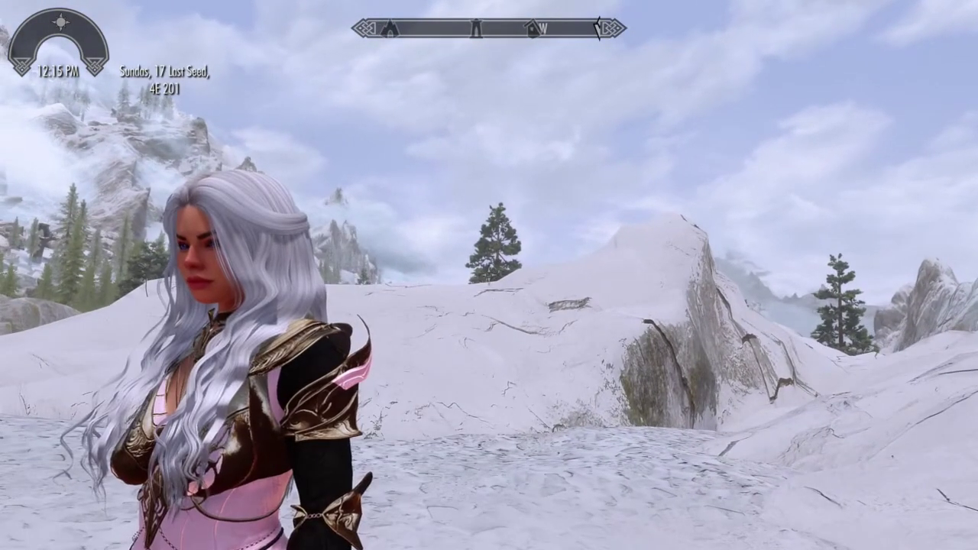
pyautogui.scroll(-3, 489, 275)
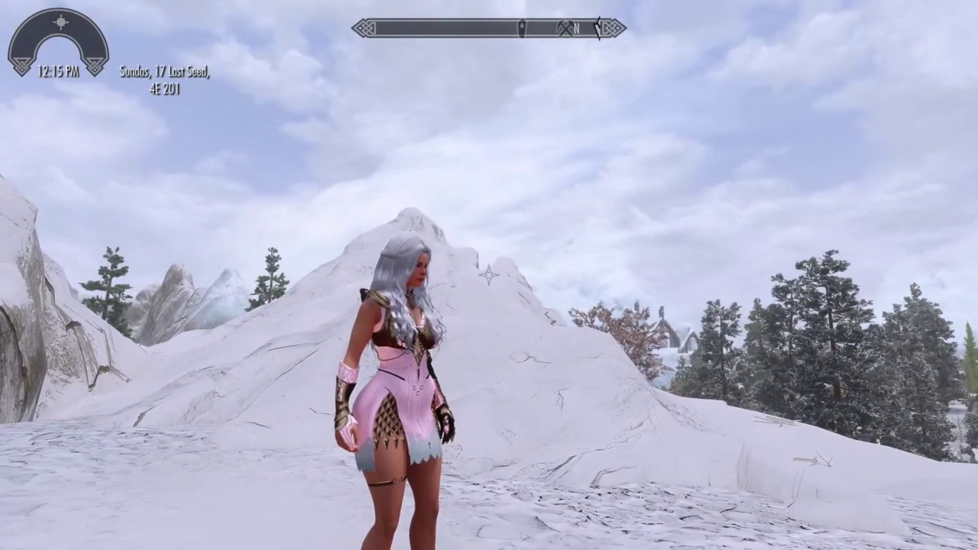
pyautogui.press('Escape')
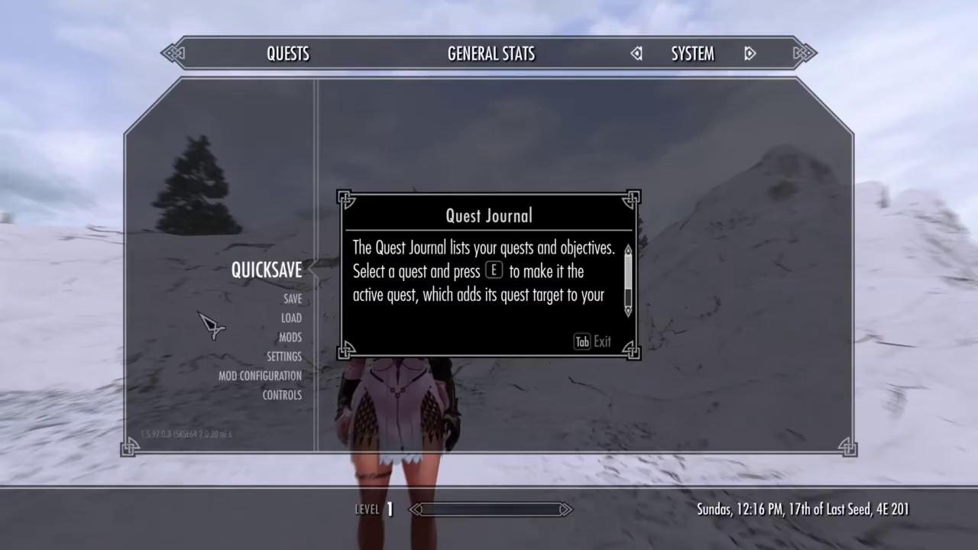
pyautogui.click(302, 301)
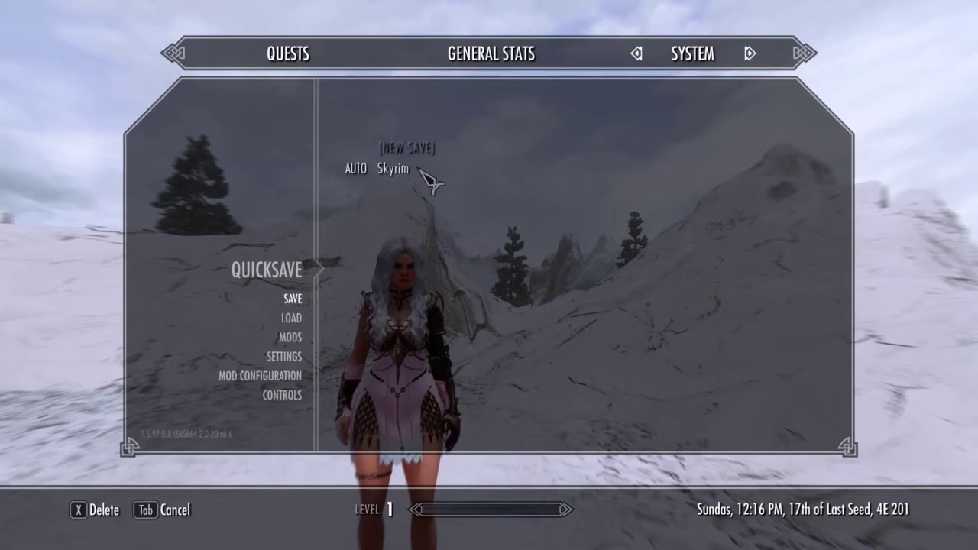
pyautogui.click(435, 170)
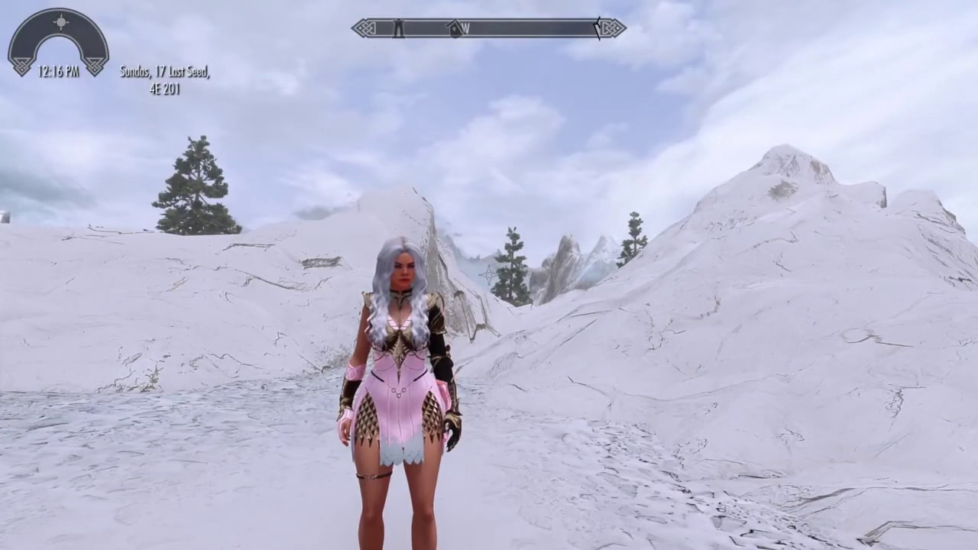
# - Quit Skyrim to the desktop
pyautogui.press('Escape')
pyautogui.click(294, 277)
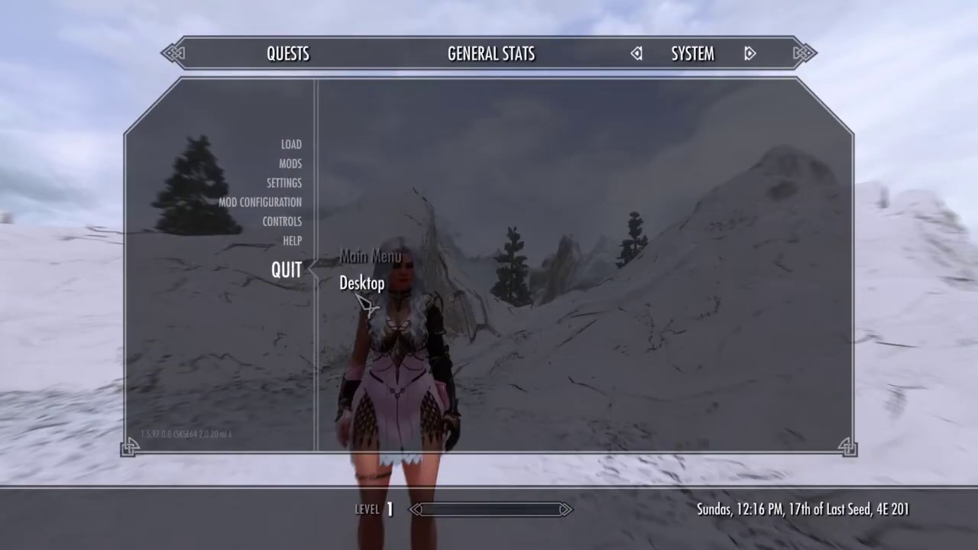
pyautogui.click(366, 284)
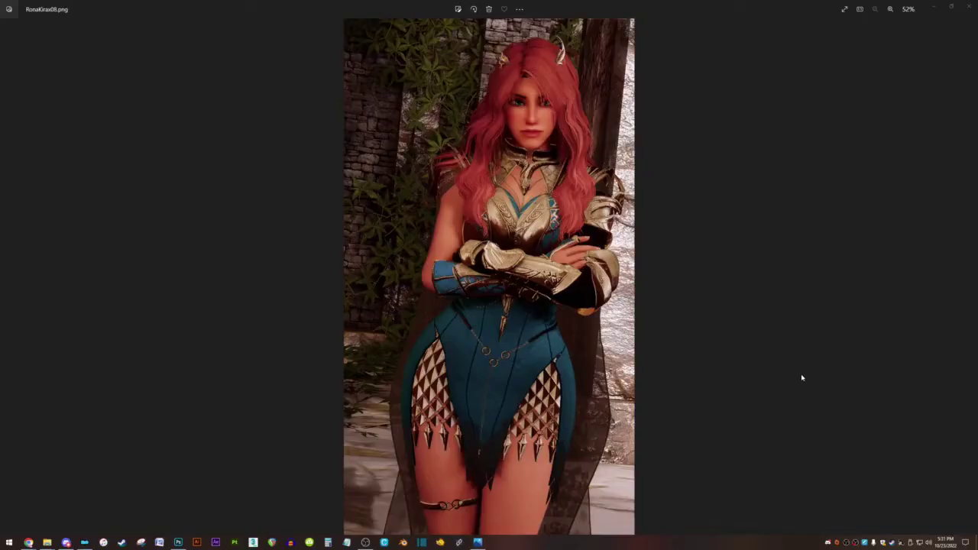
# - Clear the desktop by closing the RonaKirax08.png image and the File Explorer windows and minimizing Photoshop
pyautogui.click(967, 6)
pyautogui.click(968, 6)
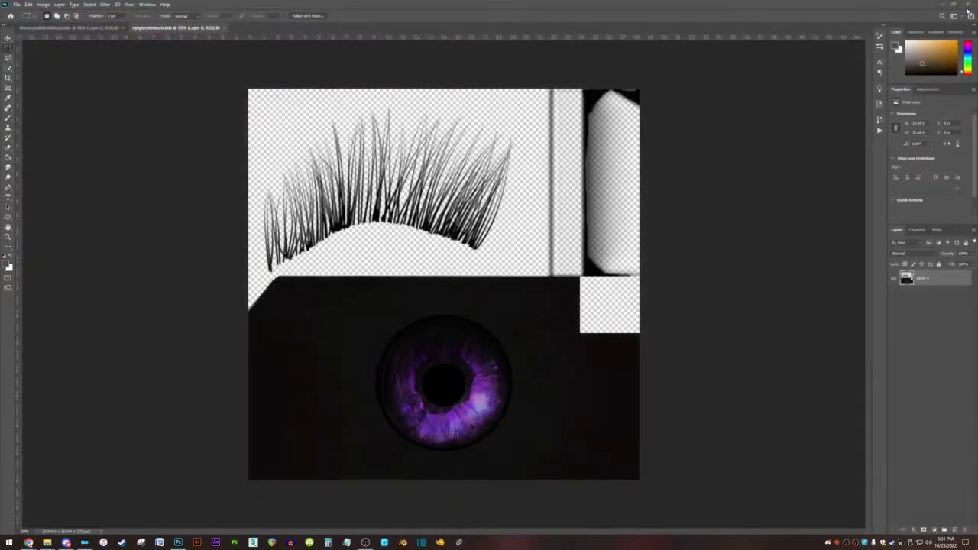
pyautogui.click(941, 6)
pyautogui.click(937, 7)
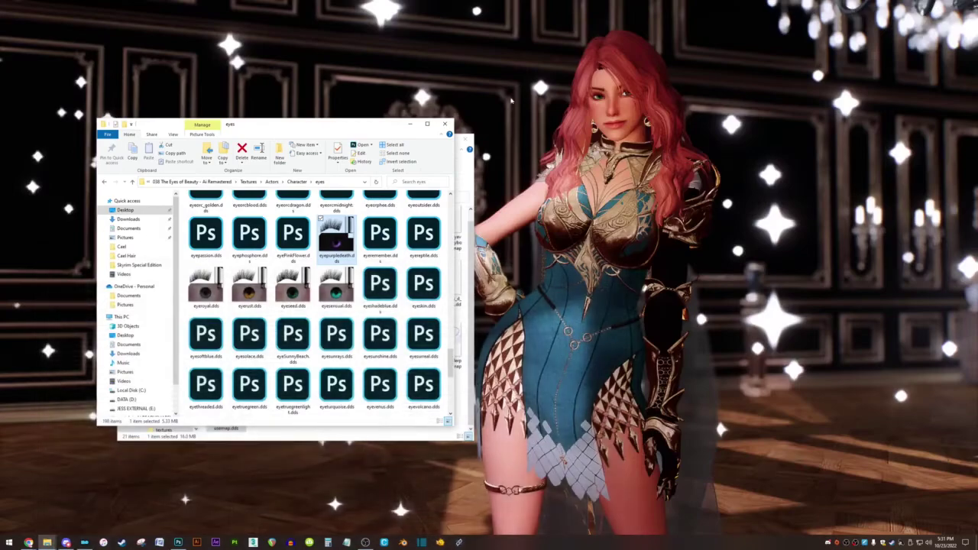
pyautogui.click(445, 123)
pyautogui.click(466, 140)
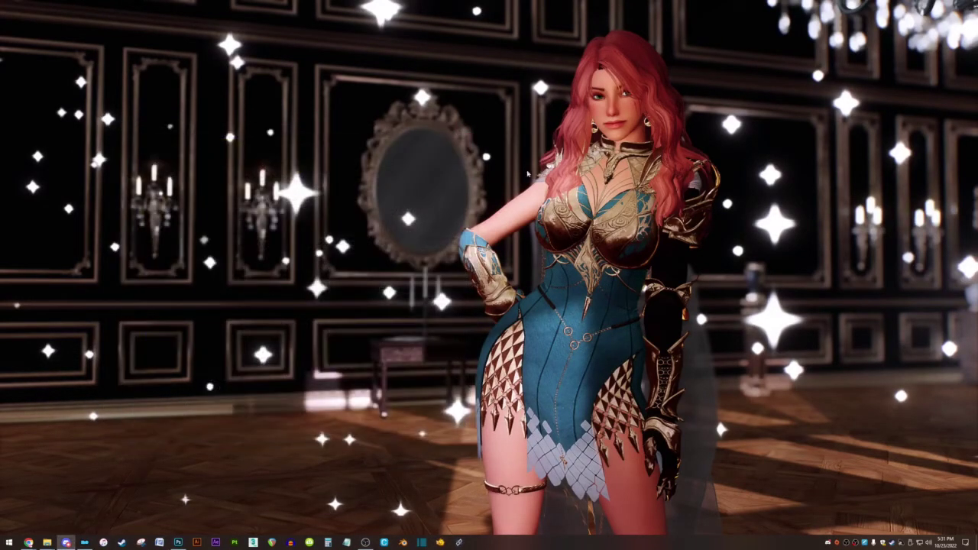